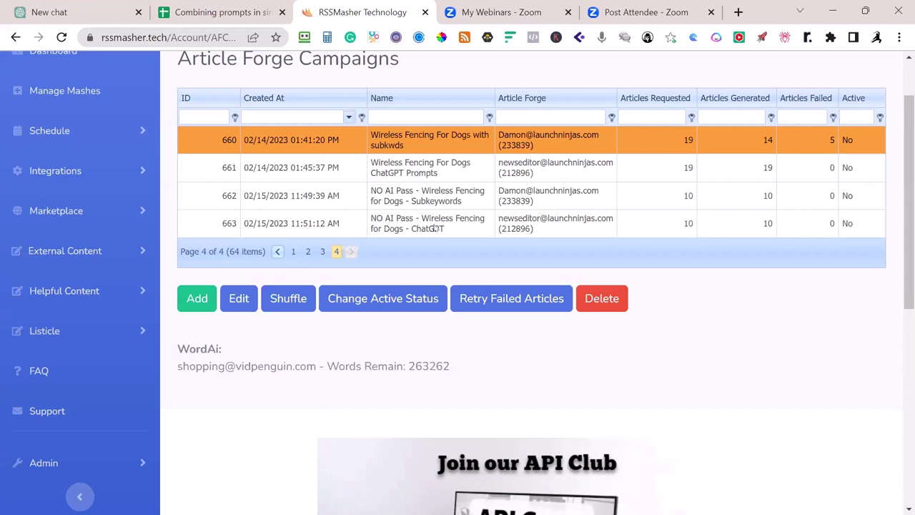
# Open the FAQ page and expand the Version Update entry to read the release notes
pyautogui.scroll(1, 404, 254)
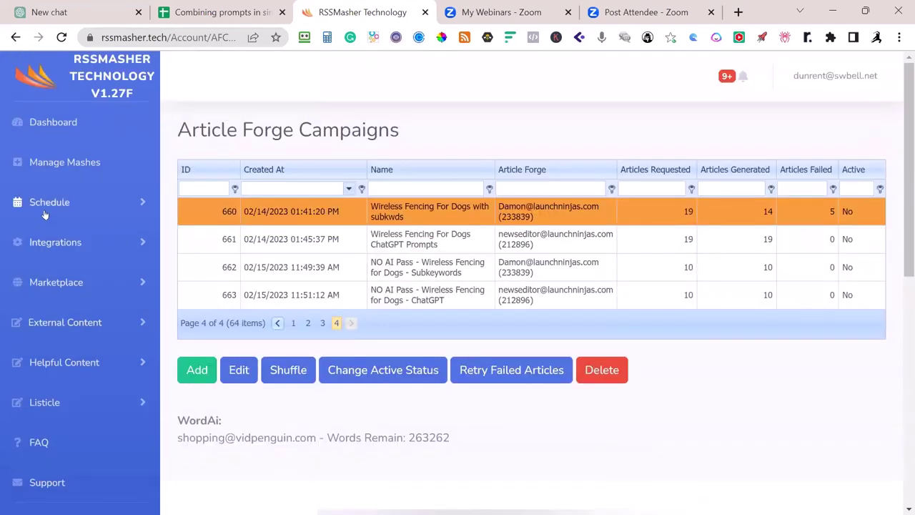
pyautogui.click(59, 246)
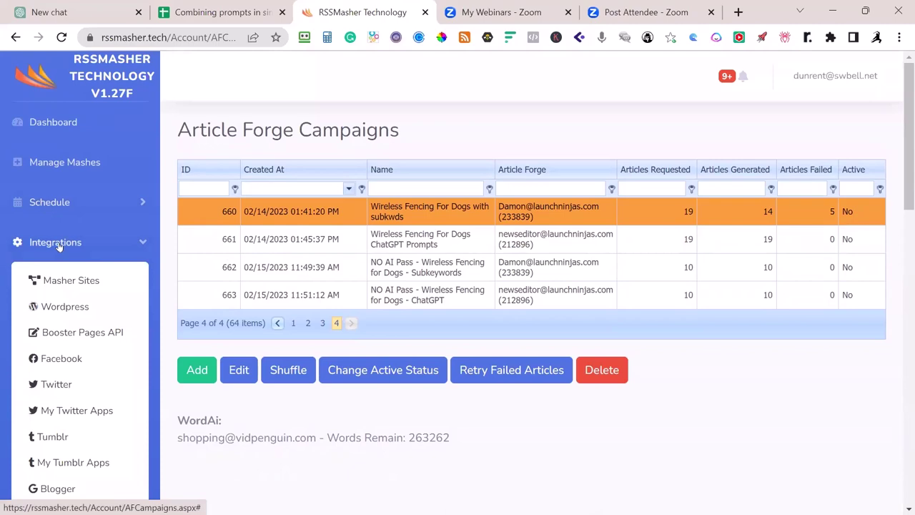
pyautogui.scroll(-10, 59, 246)
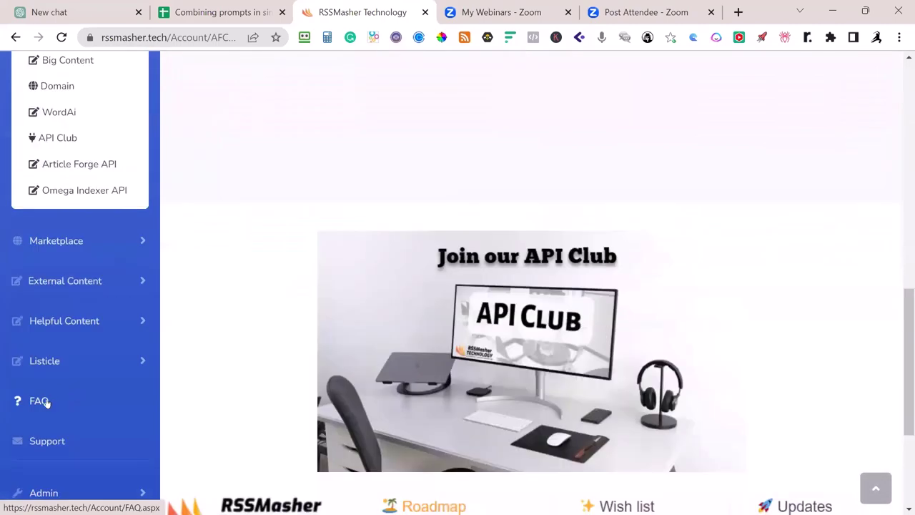
pyautogui.click(45, 402)
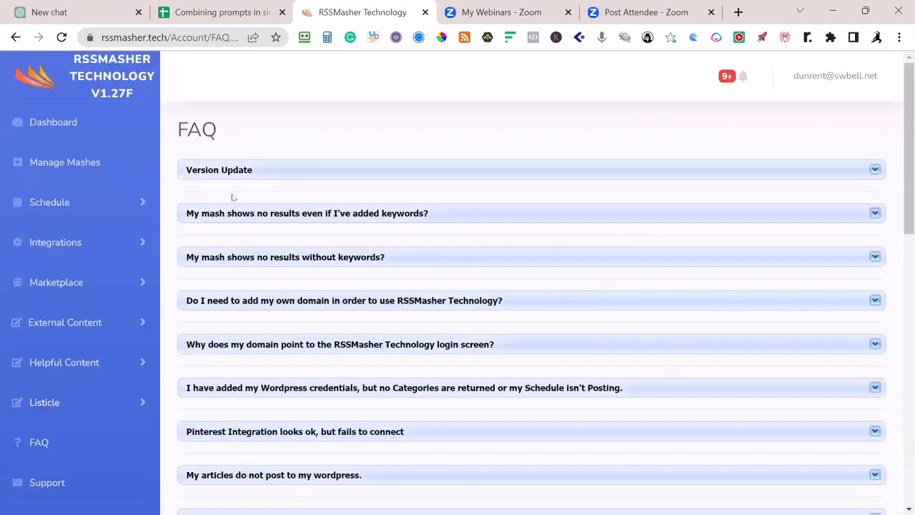
pyautogui.click(245, 174)
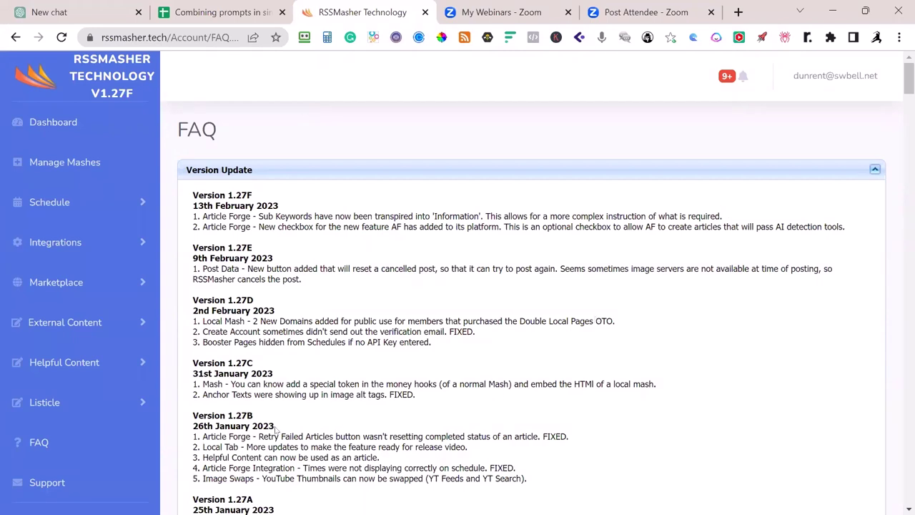
# Open the first Article Forge API account for editing and enable Pass AI Detection
pyautogui.click(48, 244)
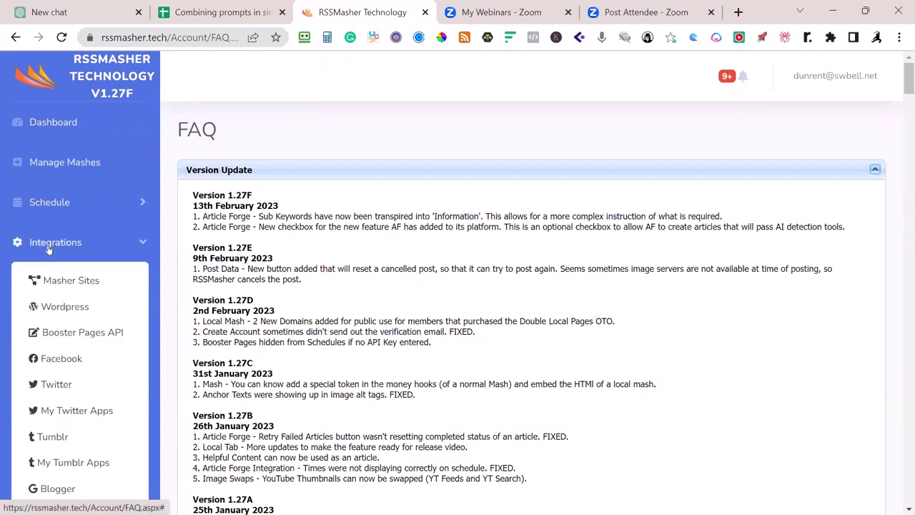
pyautogui.scroll(-7, 46, 246)
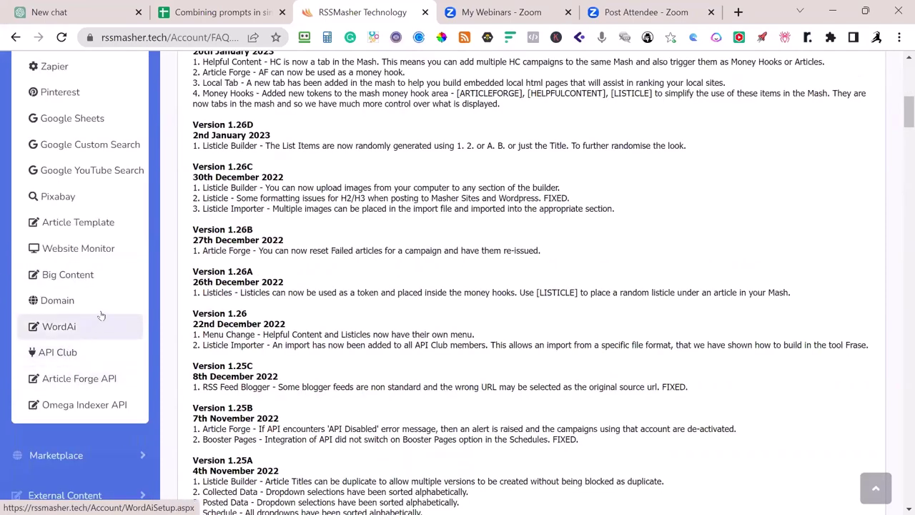
pyautogui.click(78, 378)
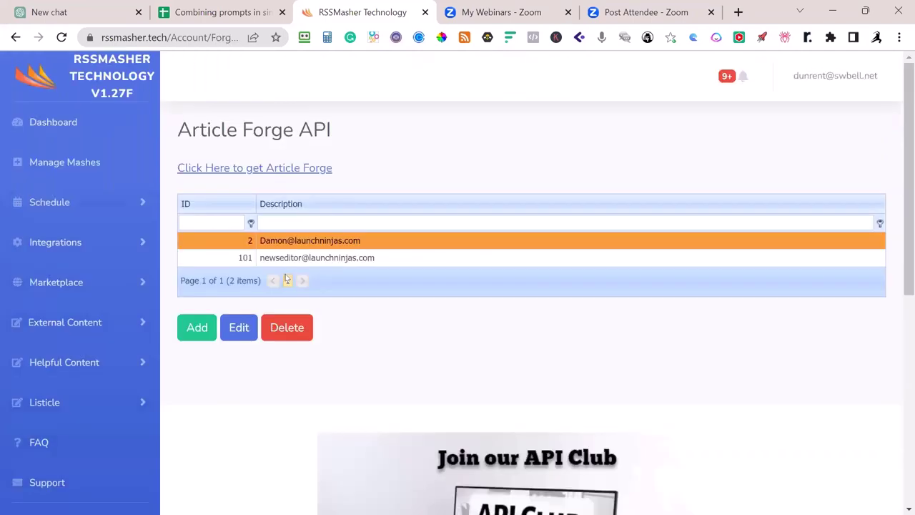
pyautogui.click(240, 329)
pyautogui.scroll(2, 332, 195)
pyautogui.click(414, 316)
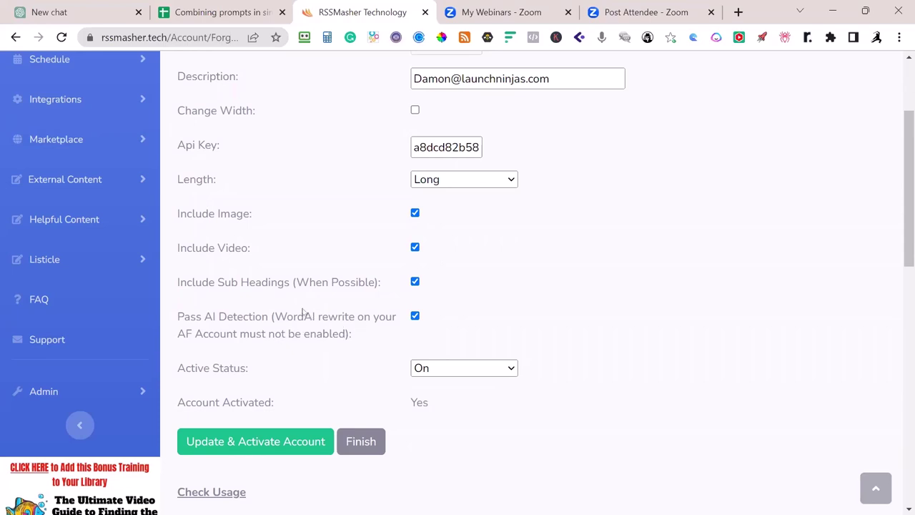
# Review the WordAI rewrite note beside Pass AI Detection, update and activate the account, and finish editing
pyautogui.moveTo(275, 317); pyautogui.dragTo(348, 334)
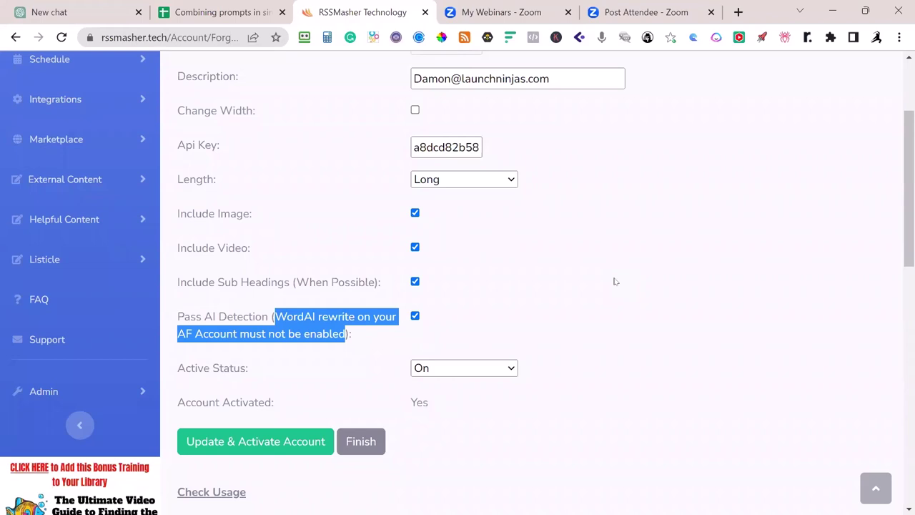
pyautogui.click(285, 334)
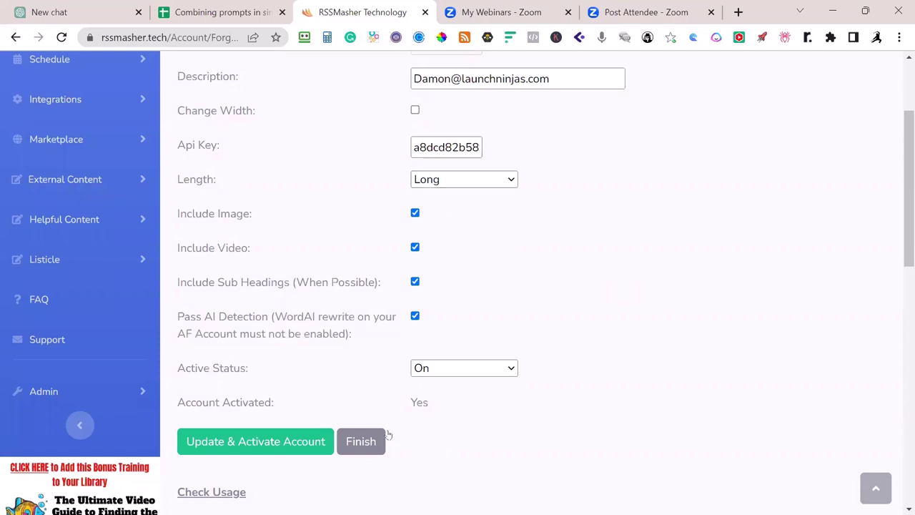
pyautogui.click(274, 442)
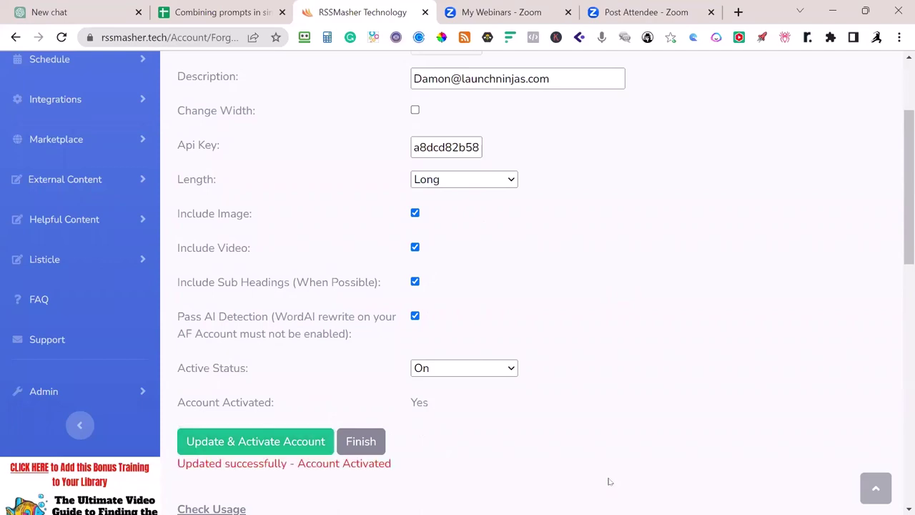
pyautogui.click(361, 442)
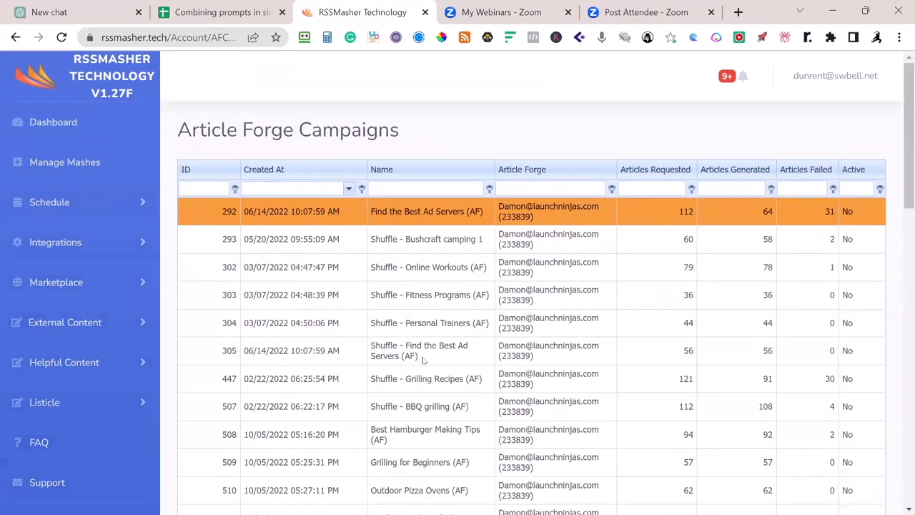
# Open the campaign "Wireless Fencing For Dogs with subkwds" on page 4 of the Article Forge campaigns for editing
pyautogui.scroll(-5, 561, 293)
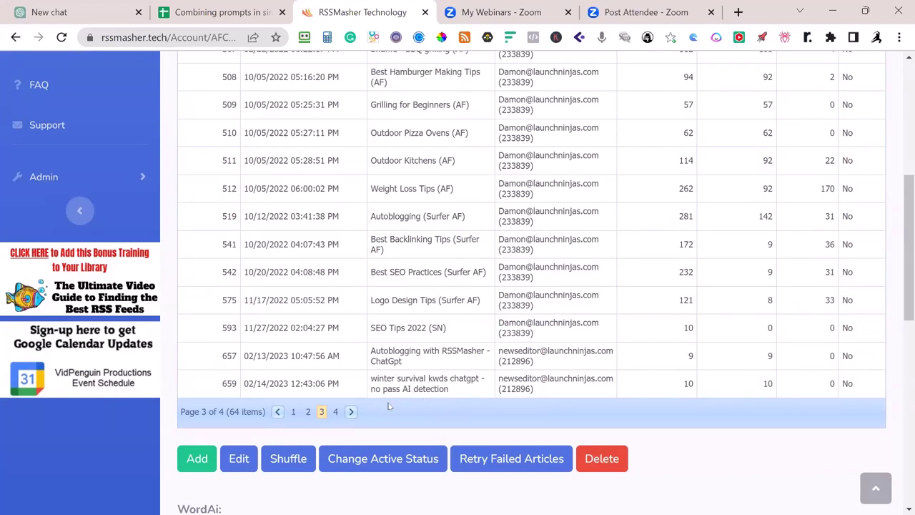
pyautogui.click(336, 412)
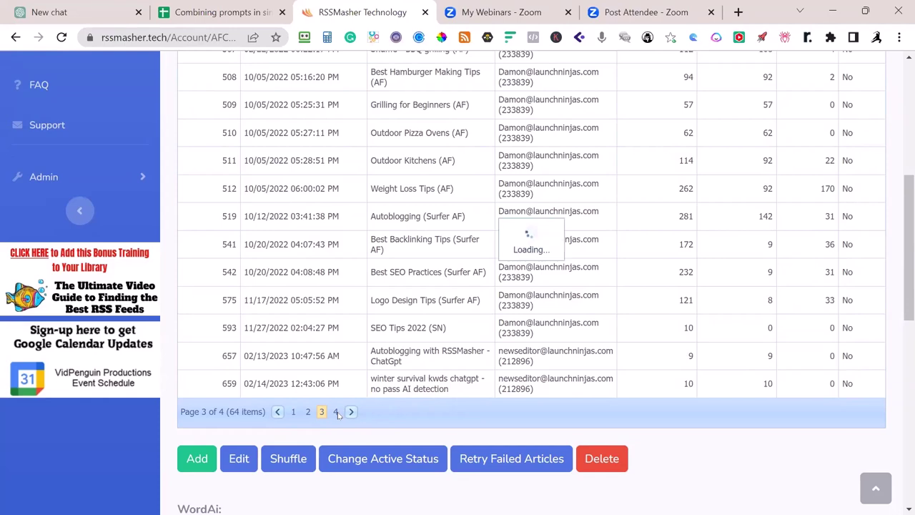
pyautogui.scroll(3, 400, 336)
pyautogui.scroll(2, 426, 330)
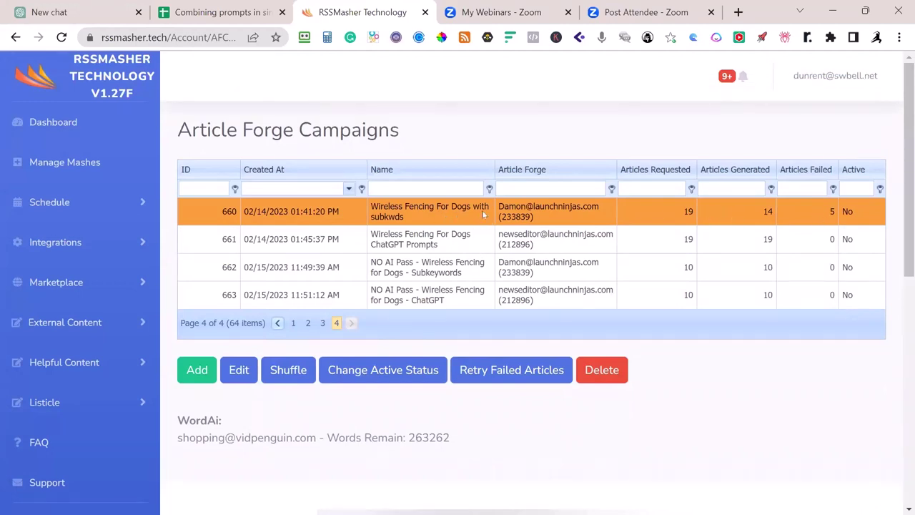
pyautogui.click(242, 369)
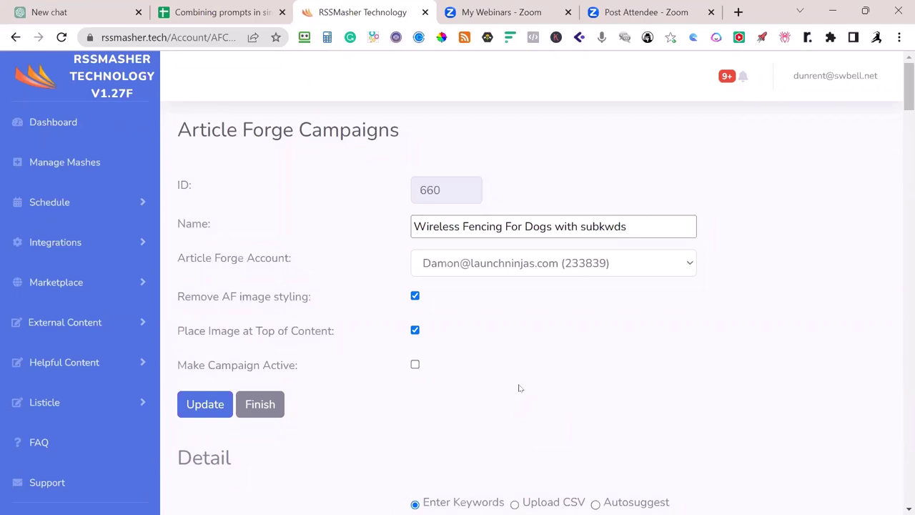
# Set the campaign's keyword source to Upload CSV with the Surfer SEO upload type, ignoring the first line of the file
pyautogui.scroll(-4, 518, 386)
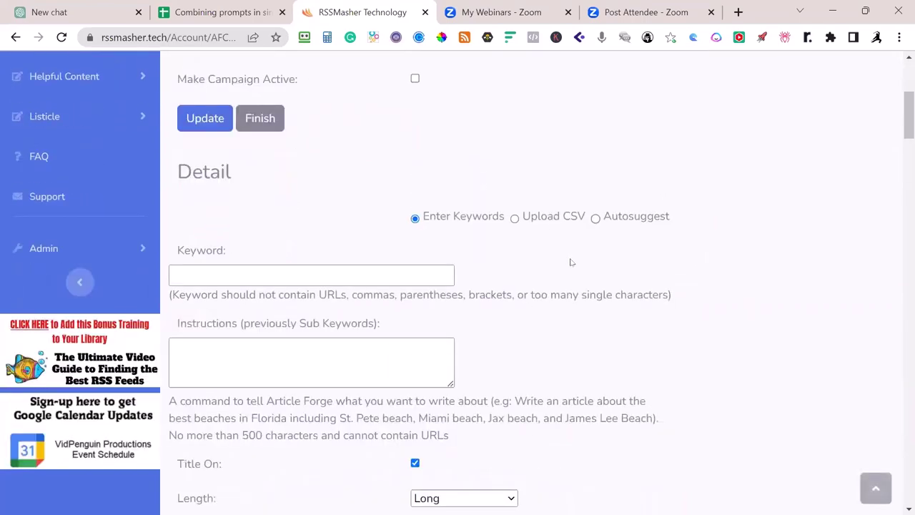
pyautogui.click(514, 219)
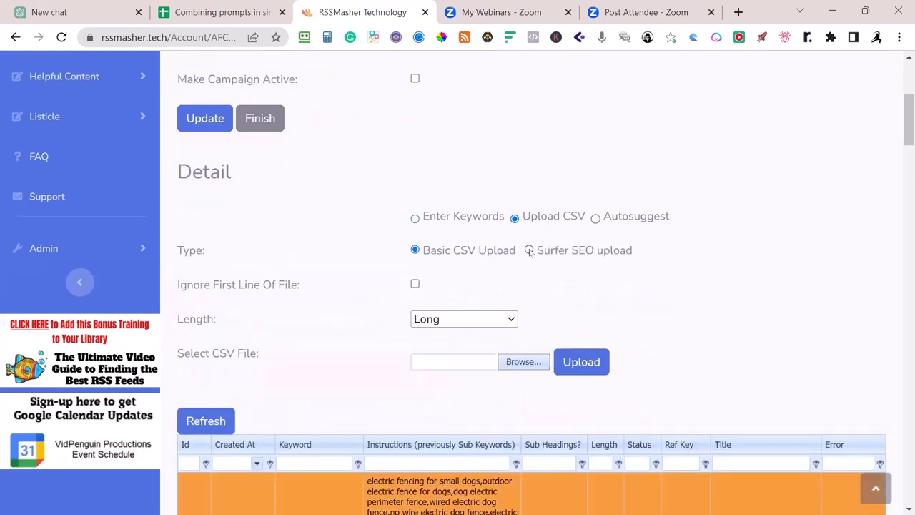
pyautogui.click(529, 251)
pyautogui.click(415, 284)
# Switch to Google Sheets, open "Autobloggin with RSSMasher - ChatGpt", and examine the keyword items in rows 2 to 5 and the prompt in B5
pyautogui.click(240, 15)
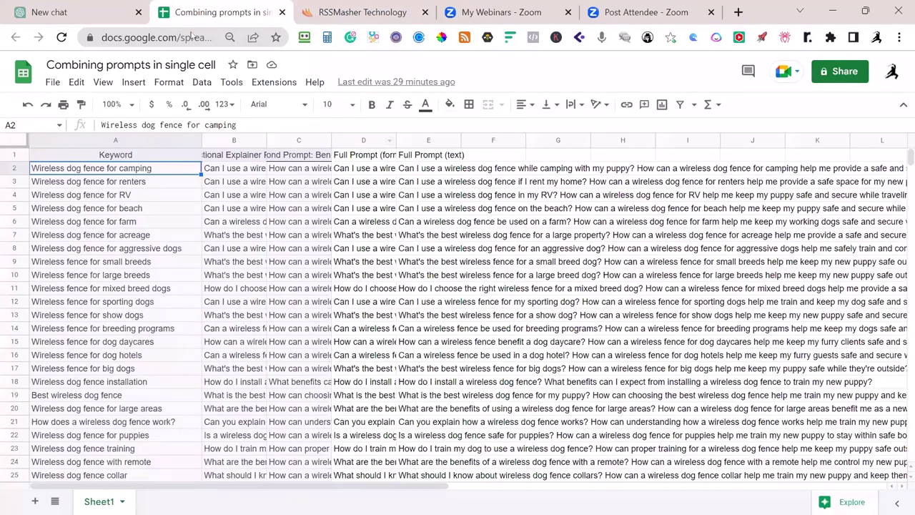
pyautogui.click(27, 73)
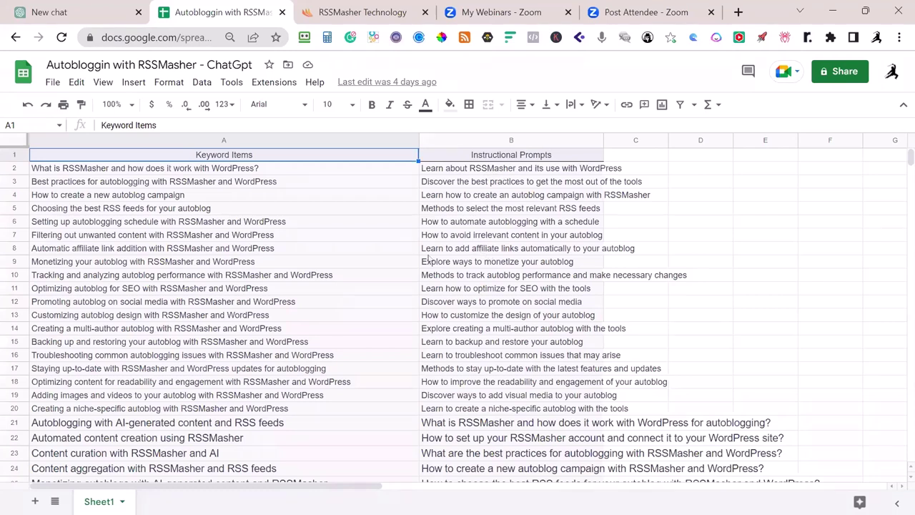
pyautogui.click(79, 170)
pyautogui.click(96, 184)
pyautogui.click(70, 199)
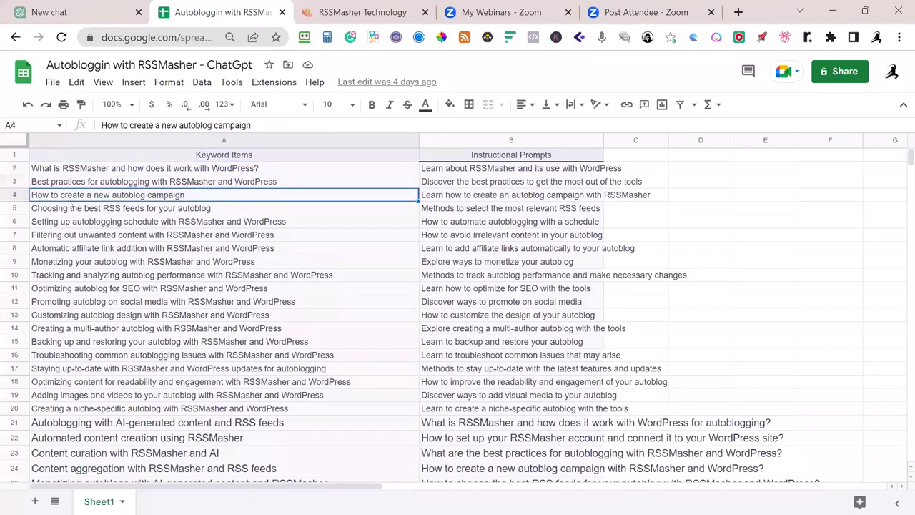
pyautogui.click(68, 209)
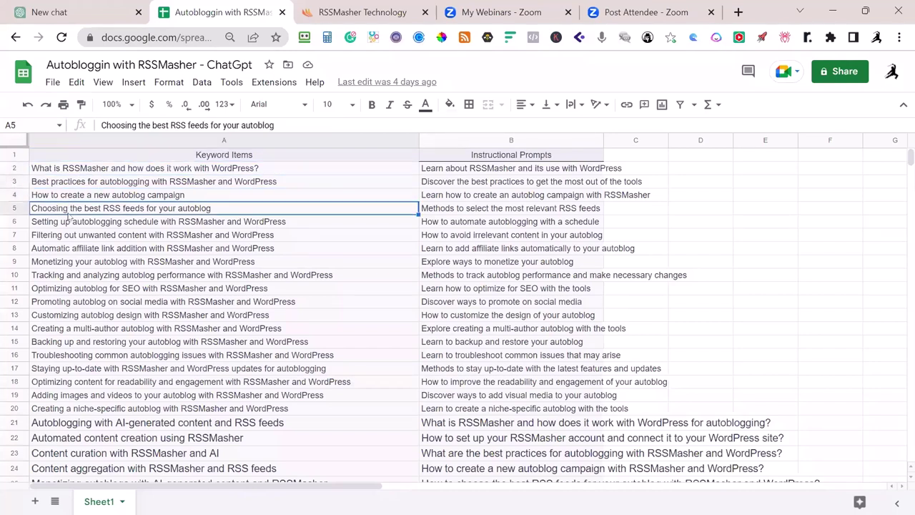
pyautogui.click(447, 211)
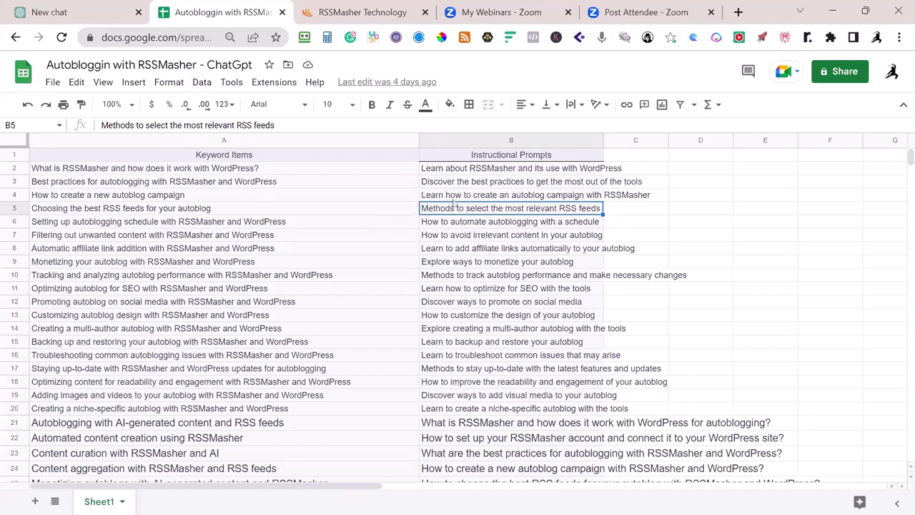
# Examine the keyword item and instructional prompt in row 21 and the rows around it
pyautogui.scroll(-2, 455, 213)
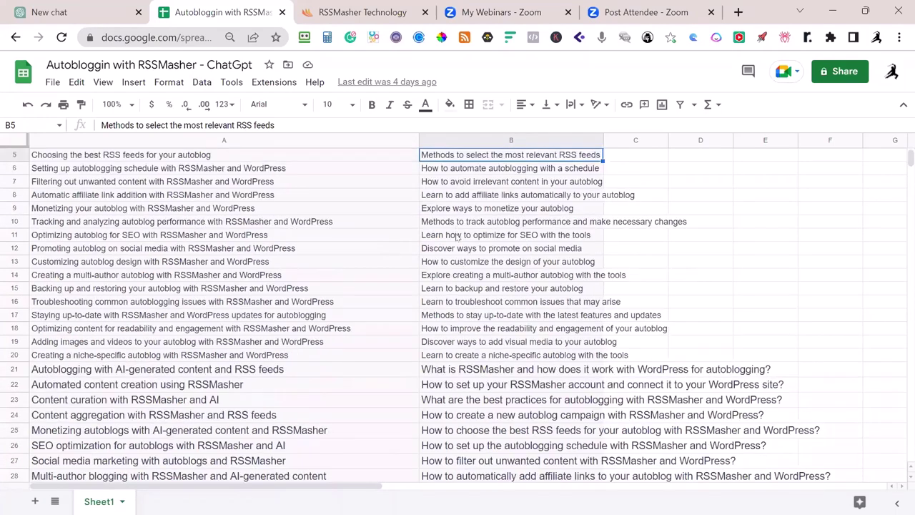
pyautogui.click(240, 371)
pyautogui.click(427, 371)
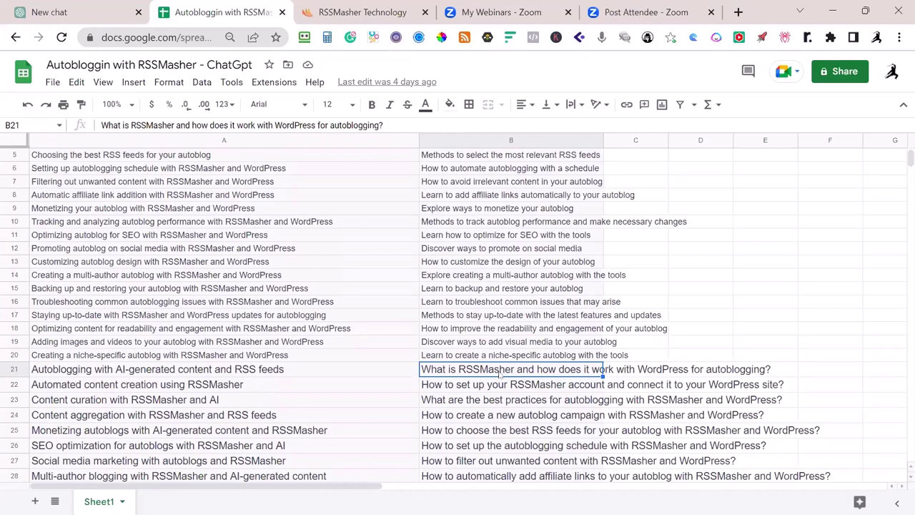
pyautogui.scroll(-5, 464, 250)
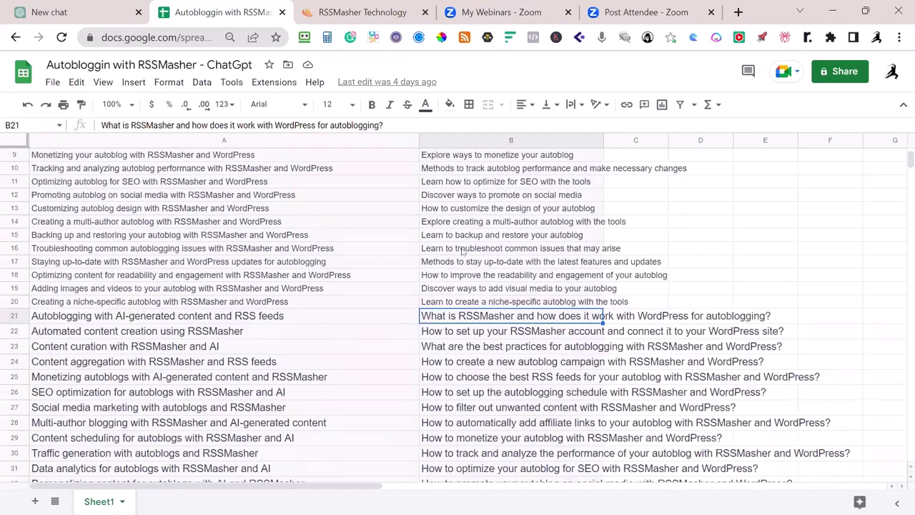
pyautogui.scroll(5, 498, 285)
# Return to the RSSMasher campaign and examine its article list for keywords, instructions, statuses, titles and errors
pyautogui.hotkey('ctrl', 'Tab')
pyautogui.scroll(-10, 457, 215)
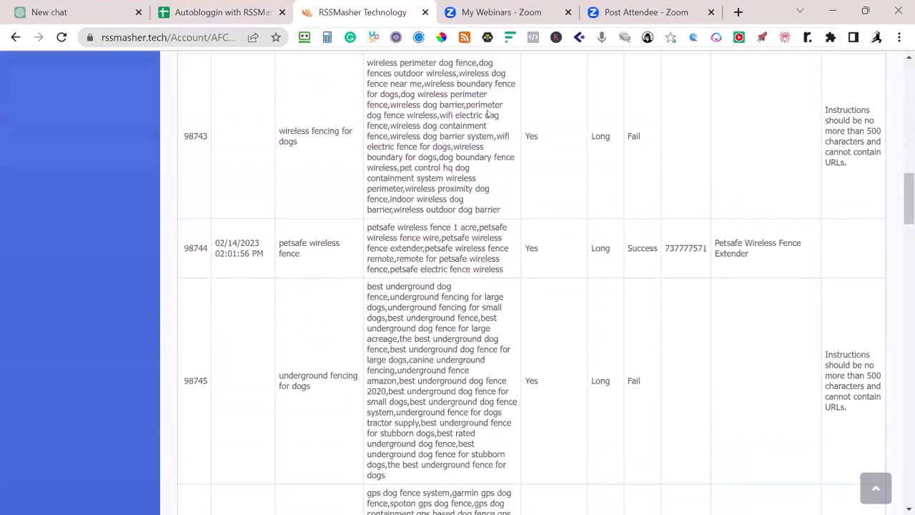
pyautogui.scroll(5, 487, 111)
pyautogui.scroll(-1, 601, 142)
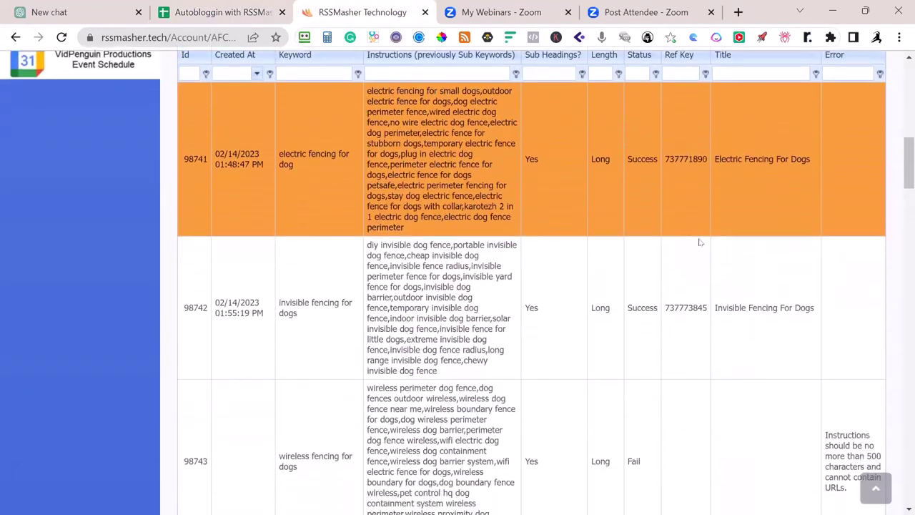
pyautogui.scroll(2, 779, 314)
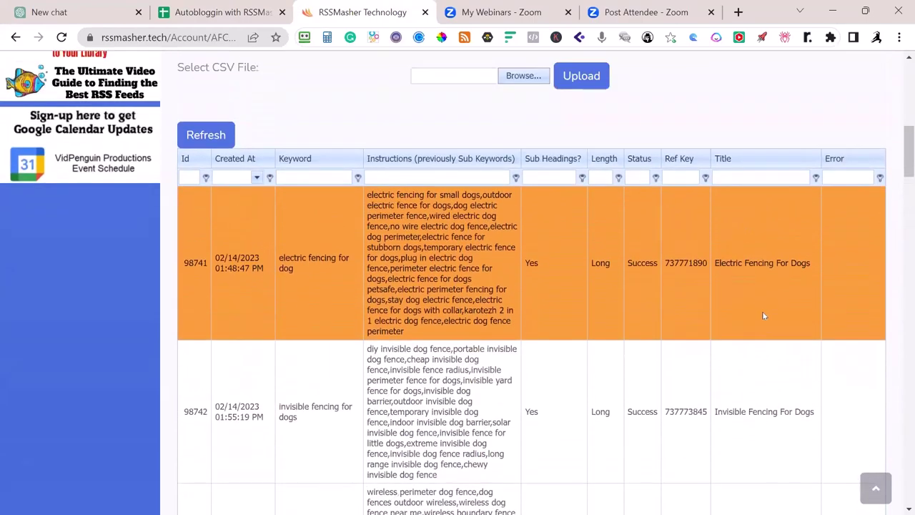
pyautogui.scroll(1, 509, 293)
pyautogui.scroll(-7, 507, 293)
pyautogui.scroll(-20, 507, 301)
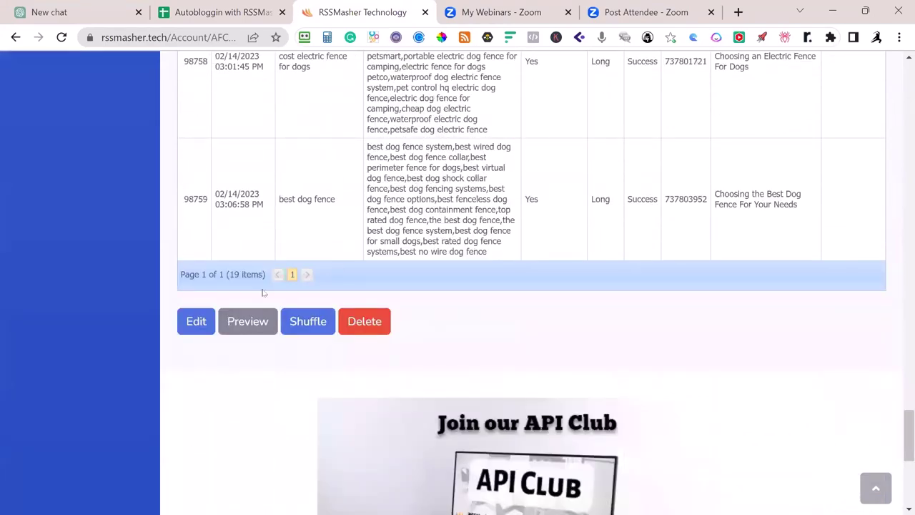
# Preview the generated article for the keyword "electric fencing for dog"
pyautogui.click(196, 321)
pyautogui.scroll(20, 490, 352)
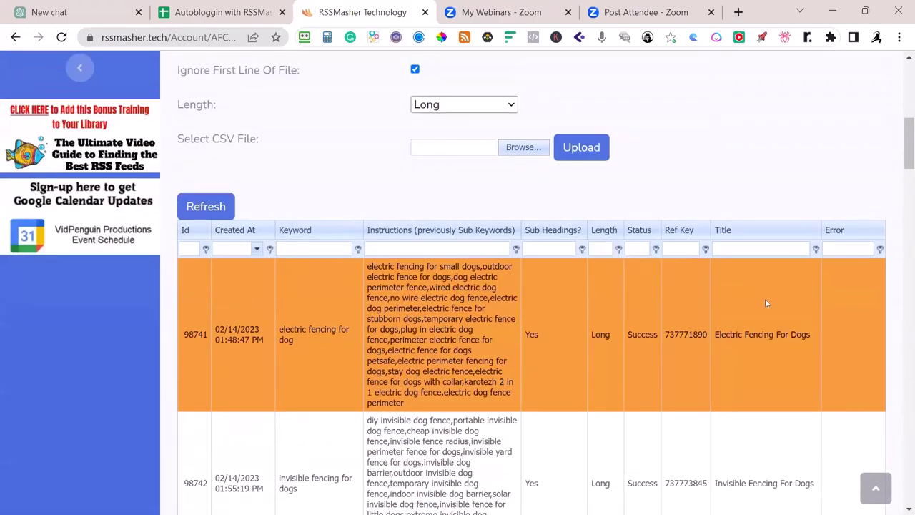
pyautogui.scroll(-15, 541, 379)
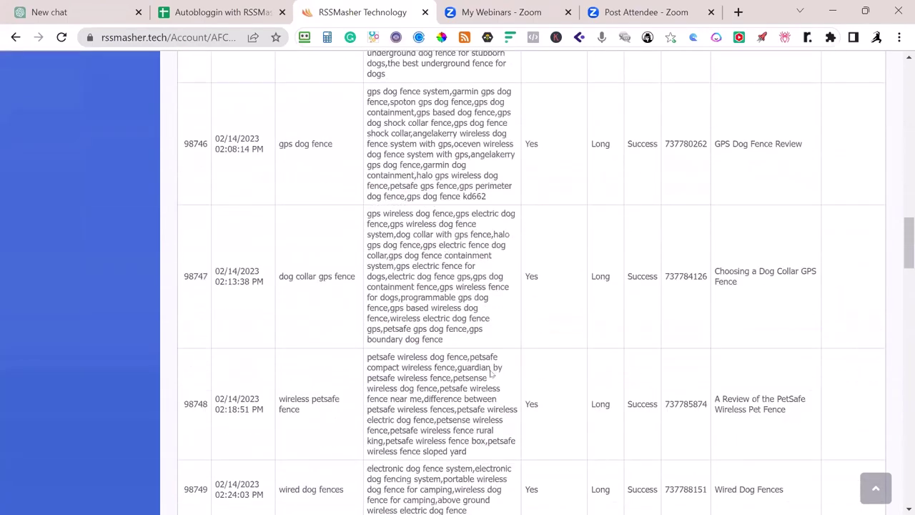
pyautogui.scroll(-20, 303, 360)
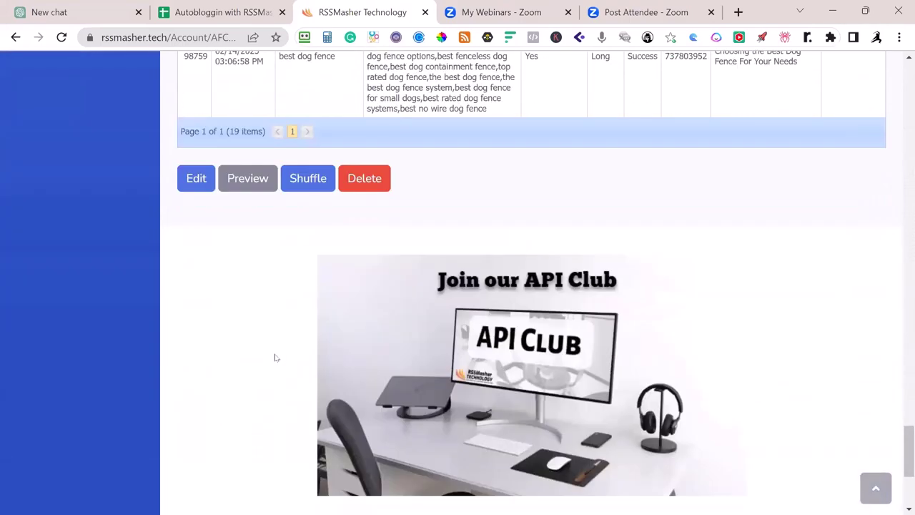
pyautogui.click(262, 183)
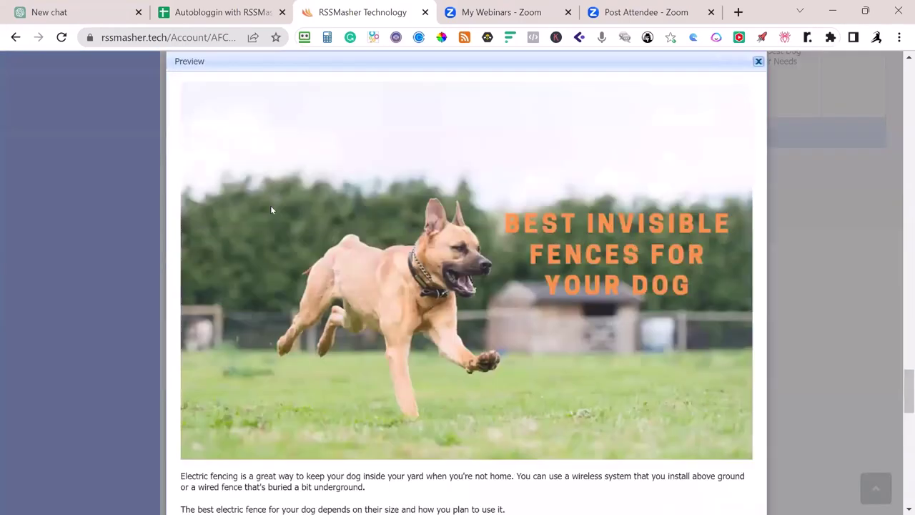
# Read through the previewed electric fencing article's sections, close the preview, and return to the campaign settings
pyautogui.scroll(-5, 451, 213)
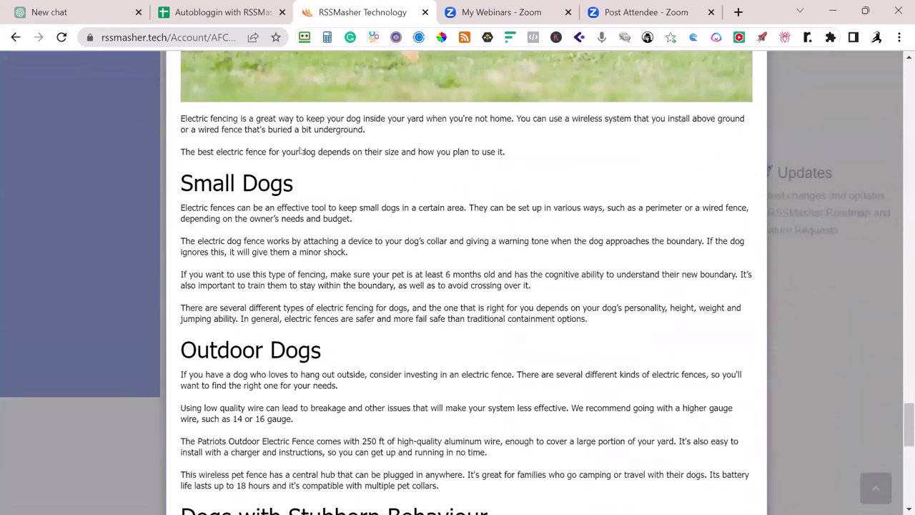
pyautogui.scroll(-8, 479, 156)
pyautogui.scroll(6, 480, 172)
pyautogui.scroll(10, 479, 174)
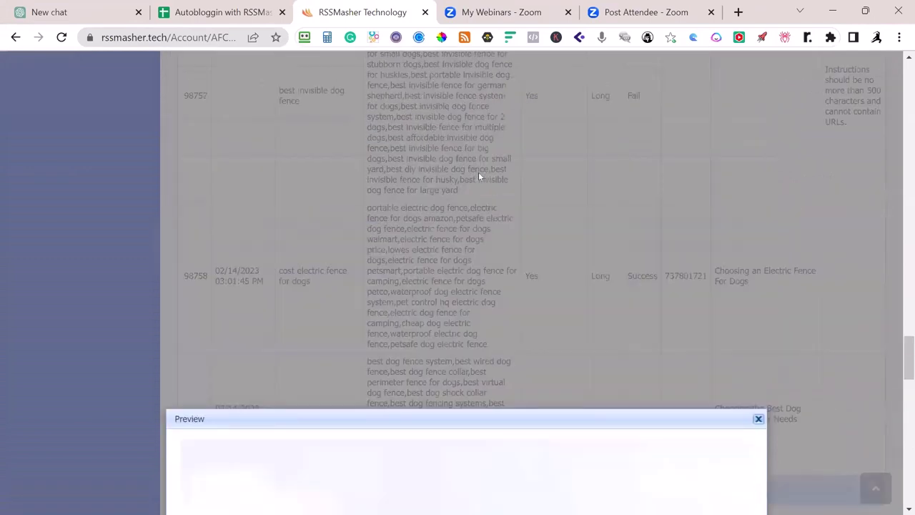
pyautogui.click(478, 171)
pyautogui.scroll(6, 478, 172)
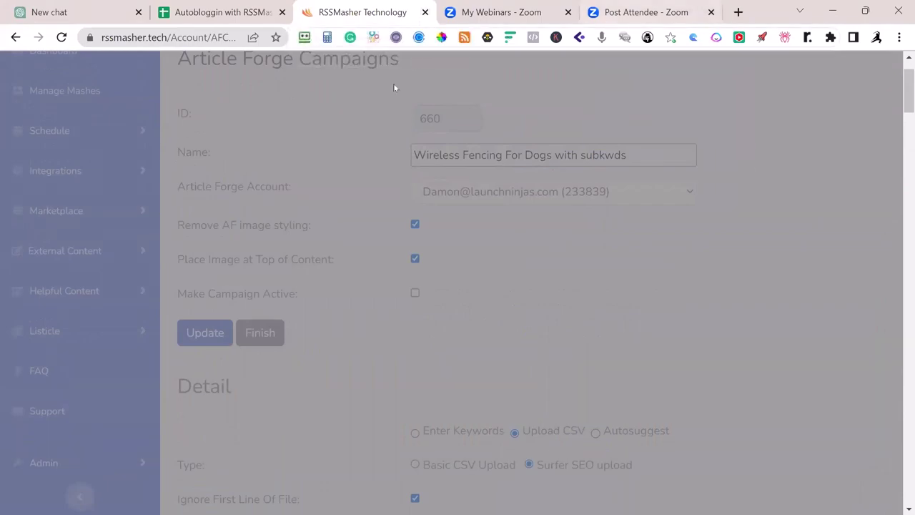
pyautogui.scroll(1, 295, 181)
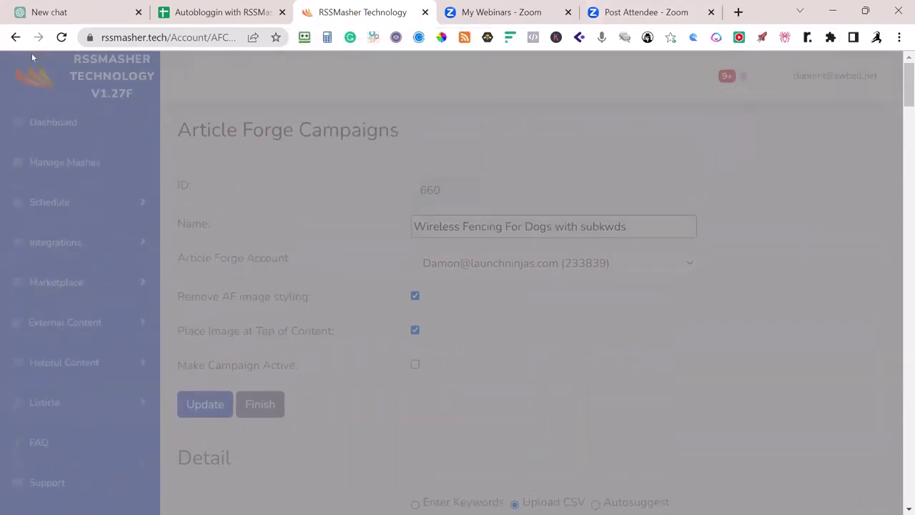
pyautogui.scroll(-15, 598, 183)
pyautogui.scroll(10, 598, 184)
pyautogui.scroll(10, 592, 184)
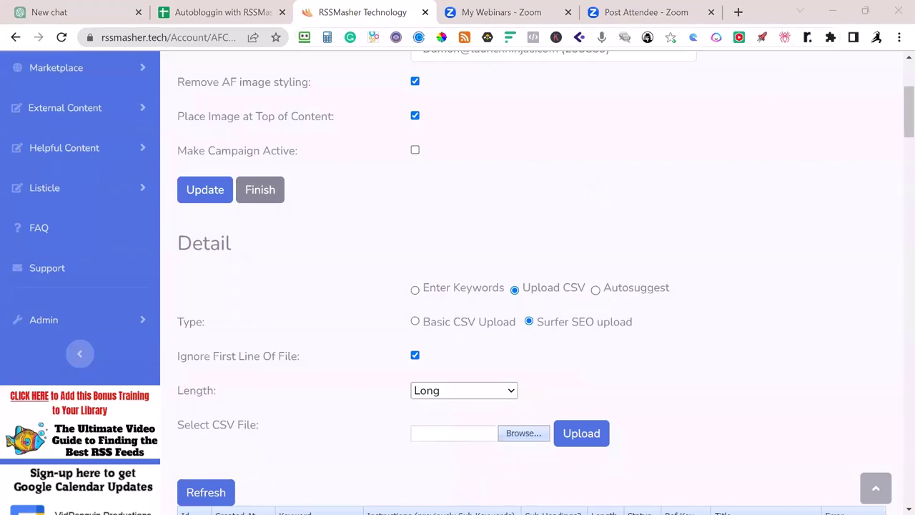
# Switch to Notion and open the "Article Forge Content 4.5 version" table within the AI Written Database section
pyautogui.hotkey('alt', 'Tab')
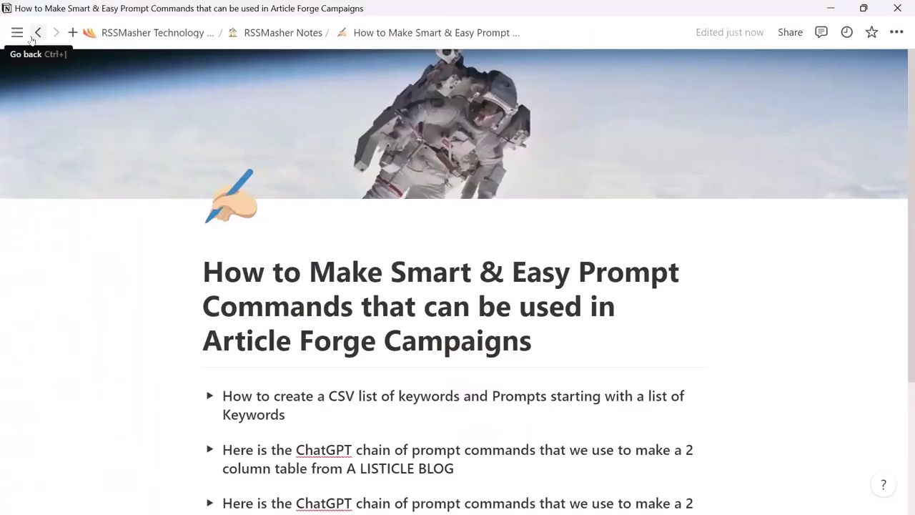
pyautogui.moveTo(17, 32)
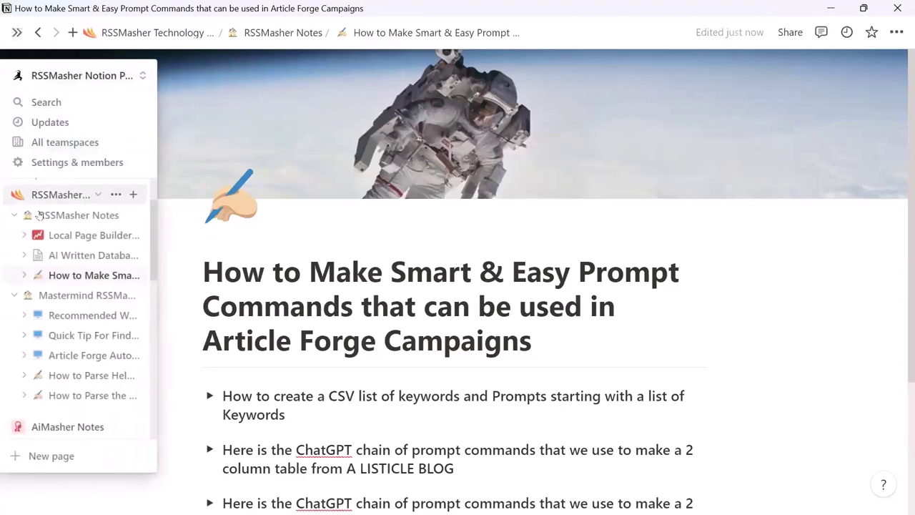
pyautogui.click(37, 255)
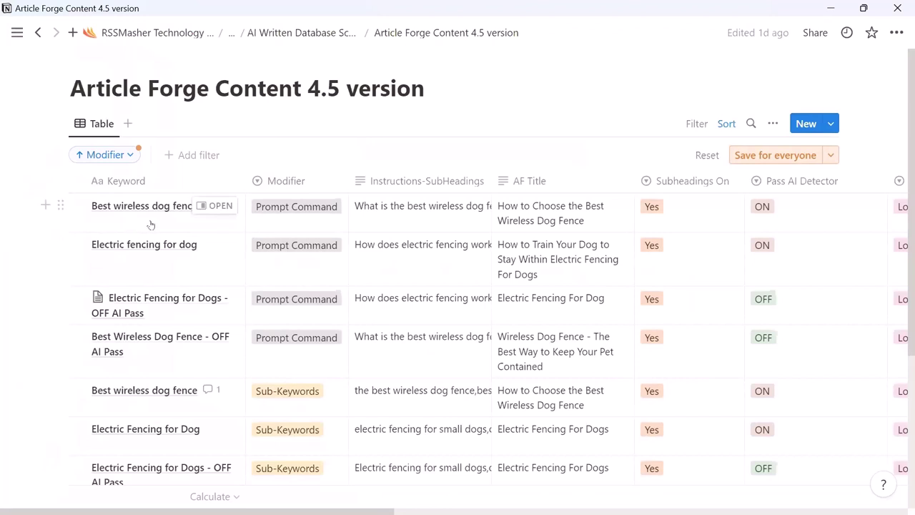
# Open the Prompt Command record "Best wireless dog fence", examine its instructions, AI detection scores and article text, and close it
pyautogui.click(214, 206)
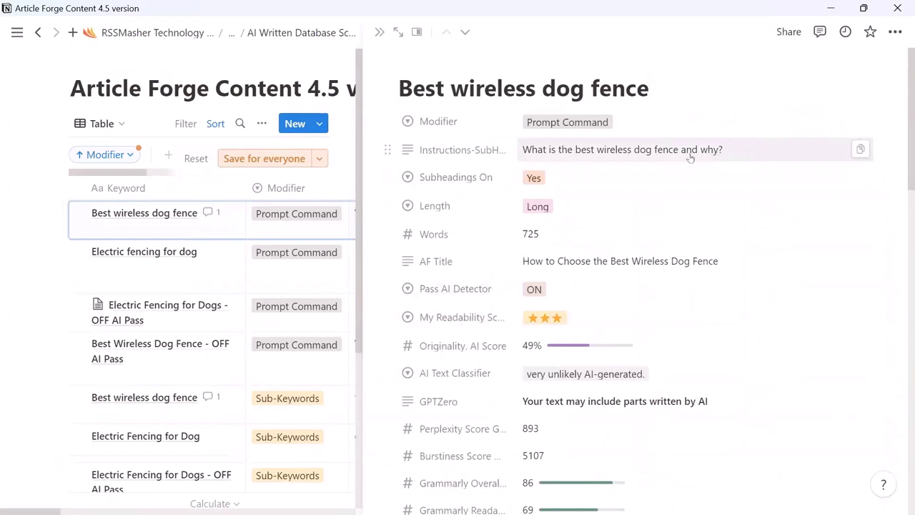
pyautogui.click(645, 92)
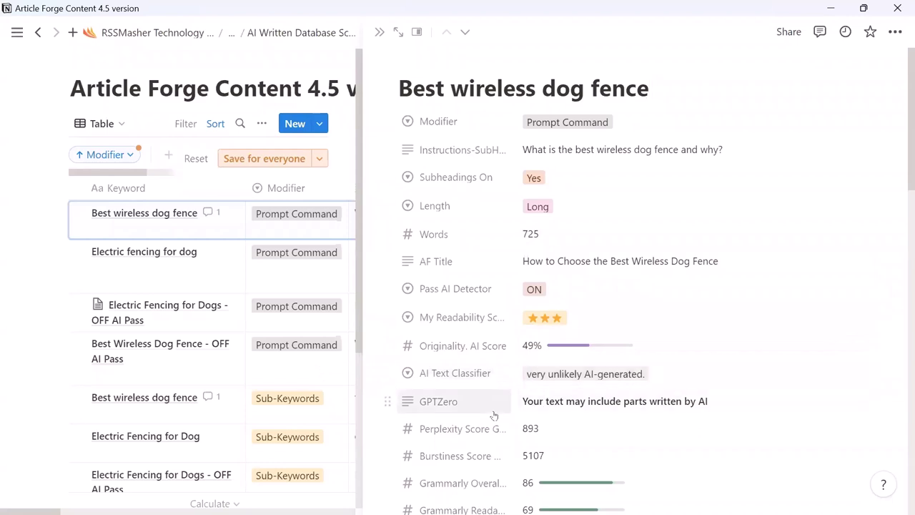
pyautogui.scroll(-1, 493, 415)
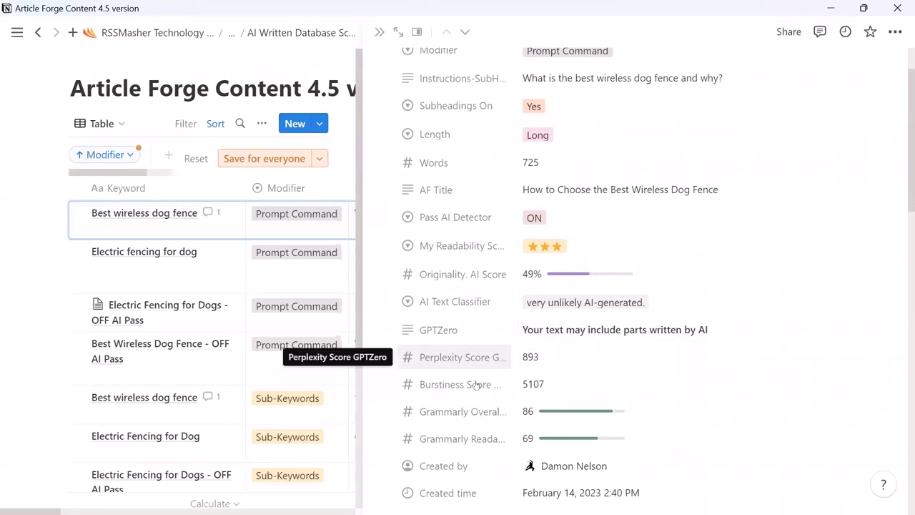
pyautogui.scroll(-2, 545, 392)
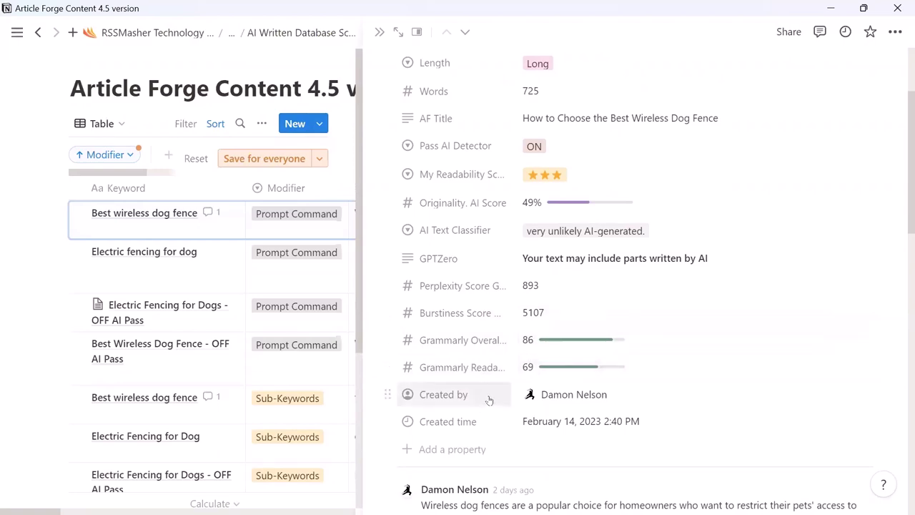
pyautogui.scroll(2, 490, 390)
pyautogui.scroll(-4, 502, 386)
pyautogui.scroll(-5, 502, 386)
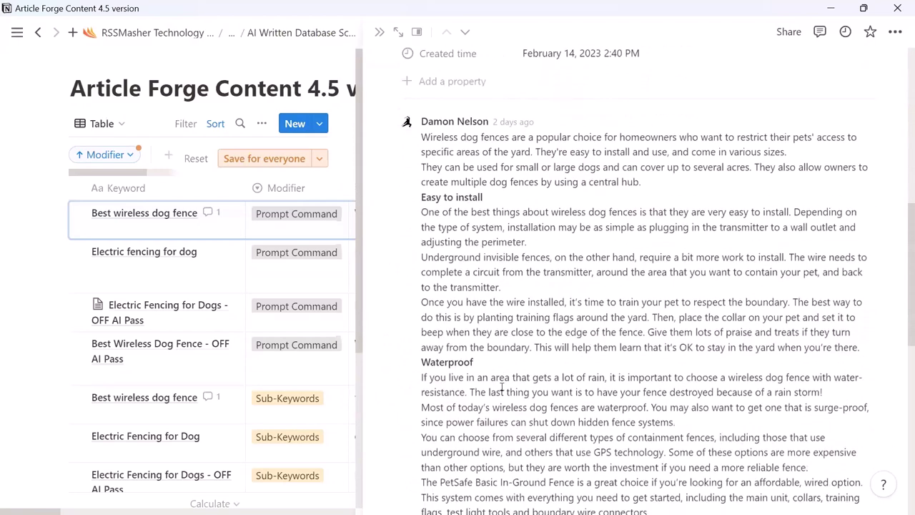
pyautogui.scroll(6, 502, 386)
pyautogui.scroll(3, 502, 386)
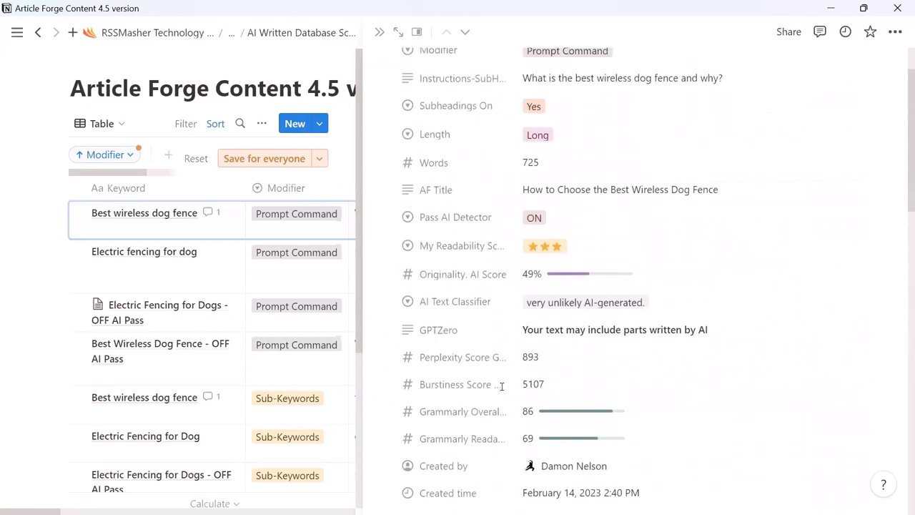
pyautogui.press('Escape')
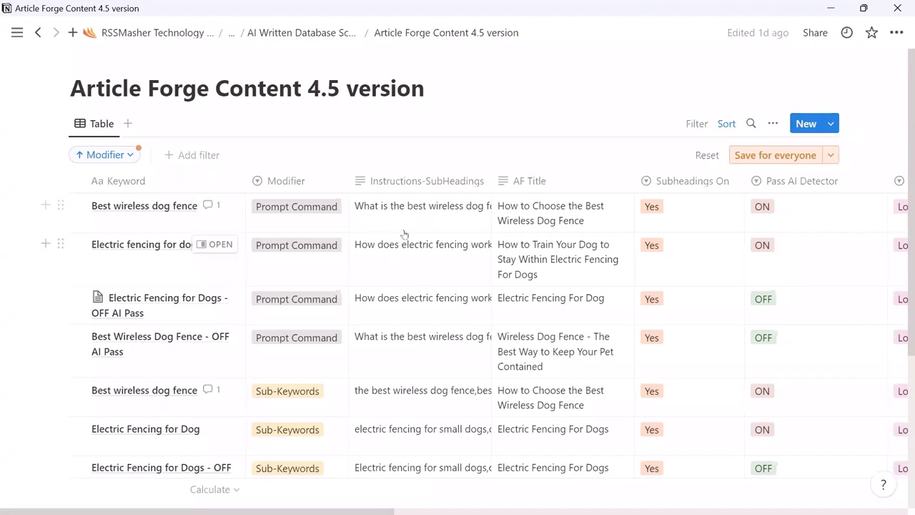
# Sort the Article Forge content table by Keyword in ascending order
pyautogui.scroll(-3, 438, 331)
pyautogui.scroll(1, 441, 337)
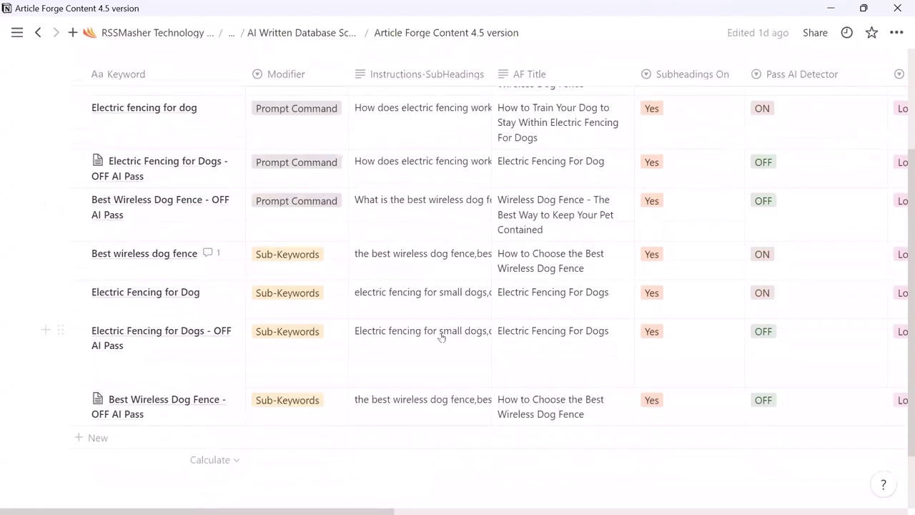
pyautogui.scroll(3, 441, 337)
pyautogui.hscroll(-2, 441, 336)
pyautogui.click(129, 183)
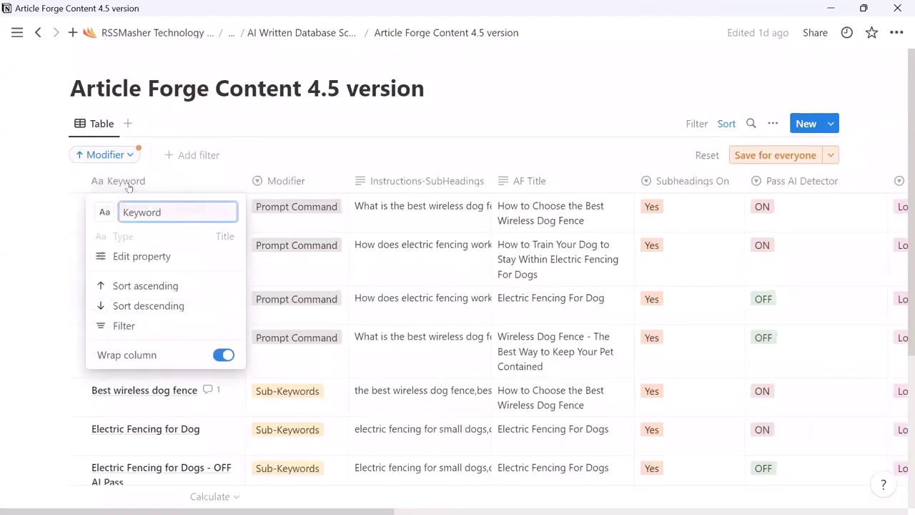
pyautogui.click(147, 285)
# Compare the keyword rows' Pass AI Detector settings, word counts, readability ratings, Originality.AI scores, AI Text Classifier and GPTZero results
pyautogui.scroll(-1, 150, 313)
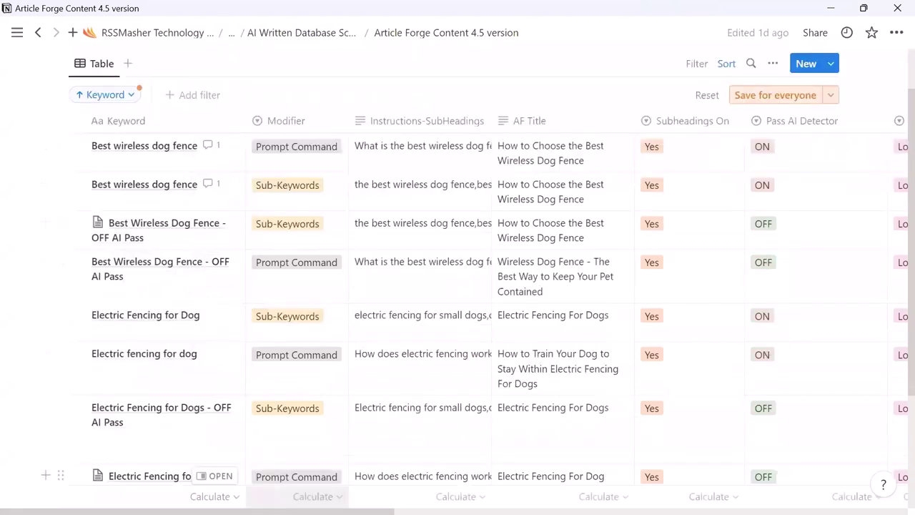
pyautogui.hscroll(2, 454, 315)
pyautogui.hscroll(2, 454, 315)
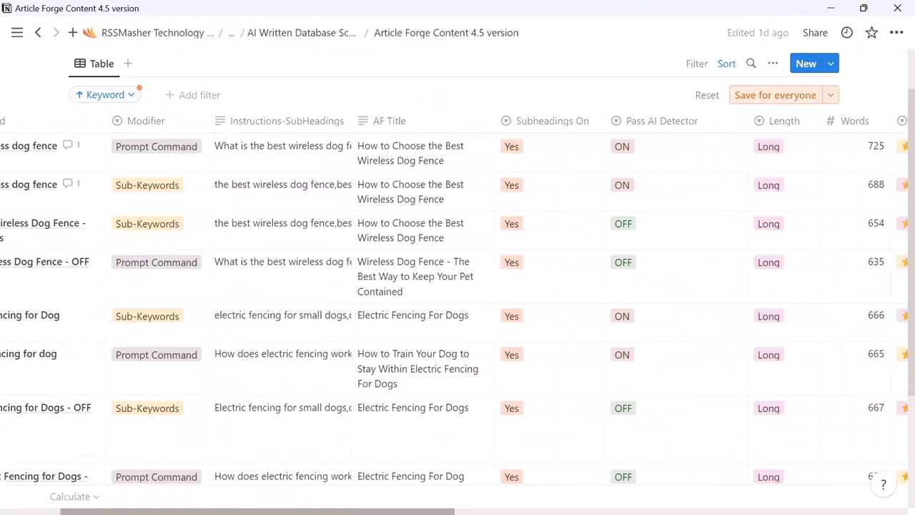
pyautogui.hscroll(10, 454, 314)
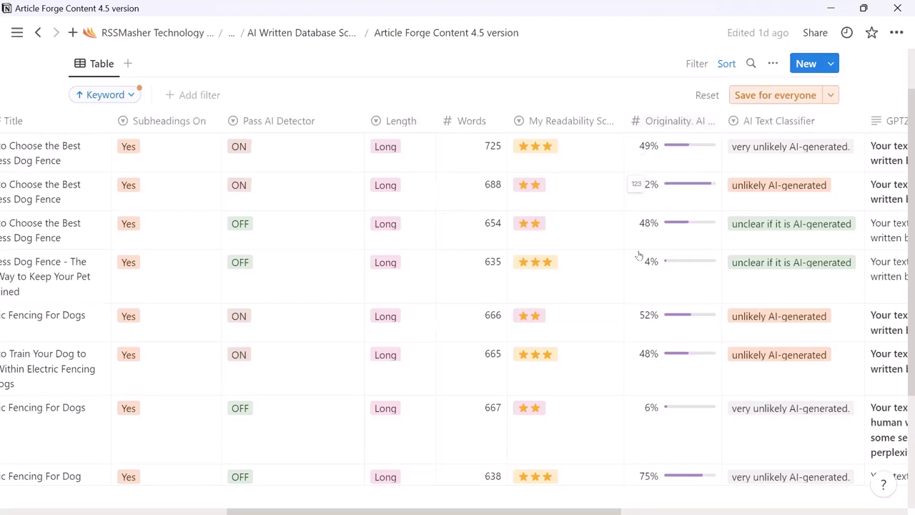
pyautogui.moveTo(591, 495)
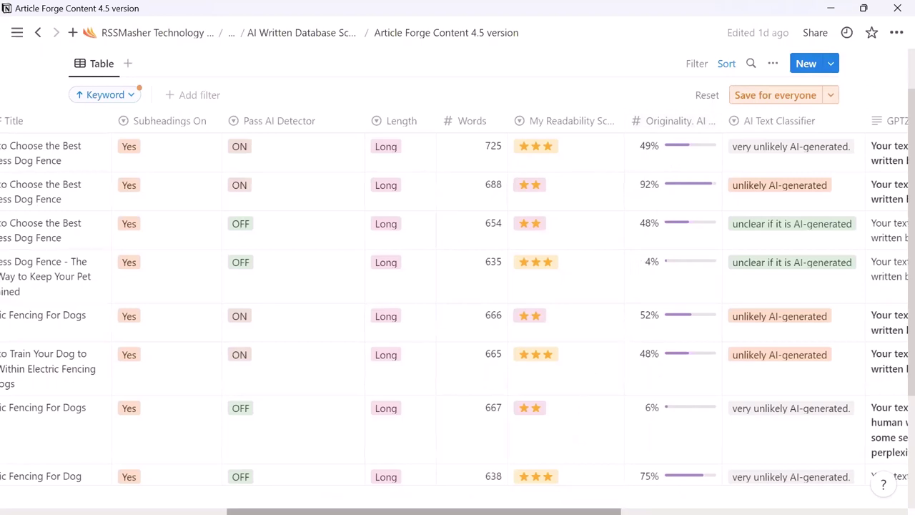
pyautogui.hscroll(3, 457, 511)
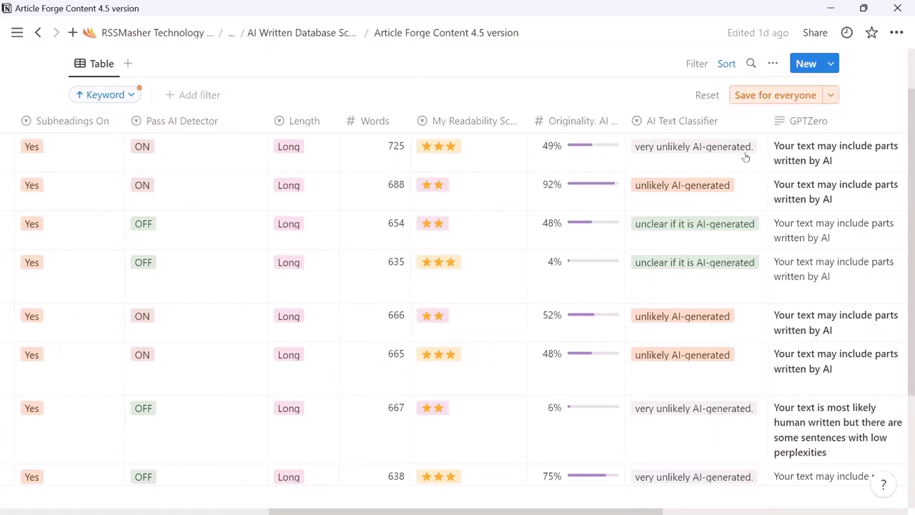
pyautogui.moveTo(466, 511); pyautogui.dragTo(540, 511)
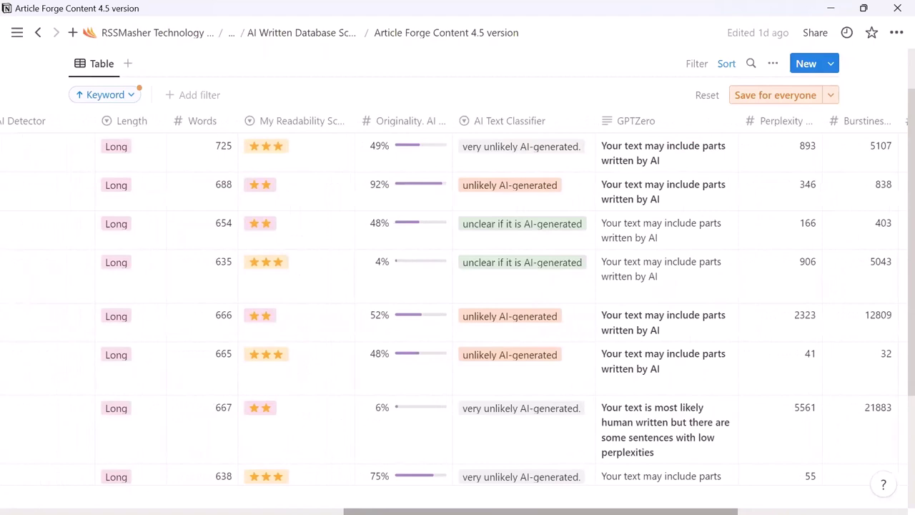
pyautogui.moveTo(540, 511); pyautogui.dragTo(232, 511)
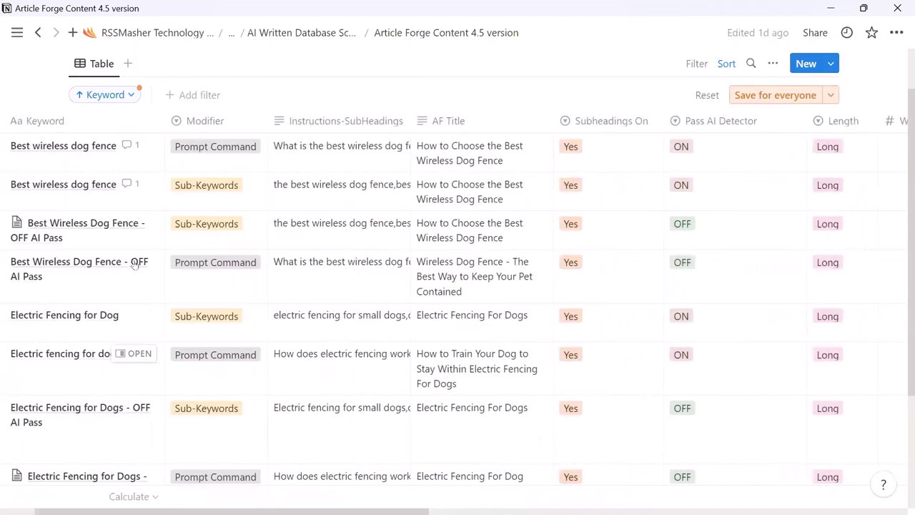
# Compare Prompt Command and Sub-Keywords rows with Pass AI Detector on and off, including their detection, perplexity, burstiness and Grammarly scores
pyautogui.hscroll(6, 196, 288)
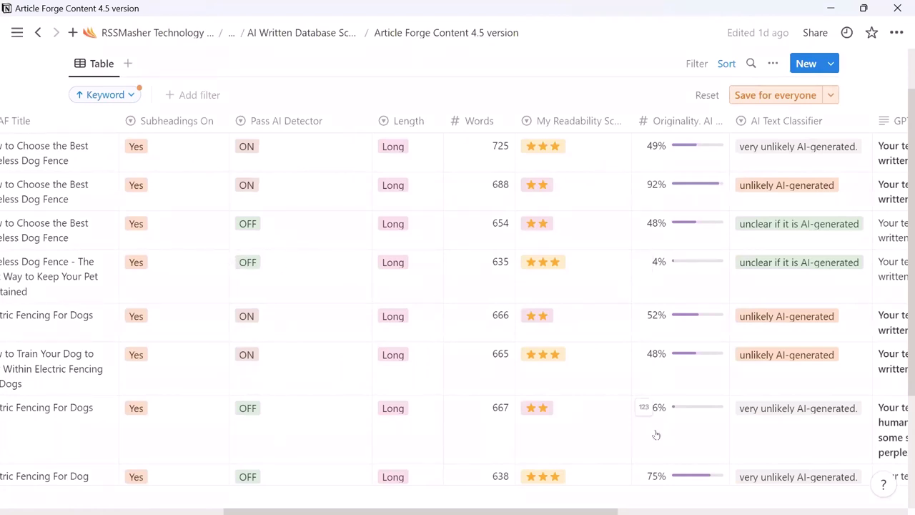
pyautogui.scroll(-1, 586, 377)
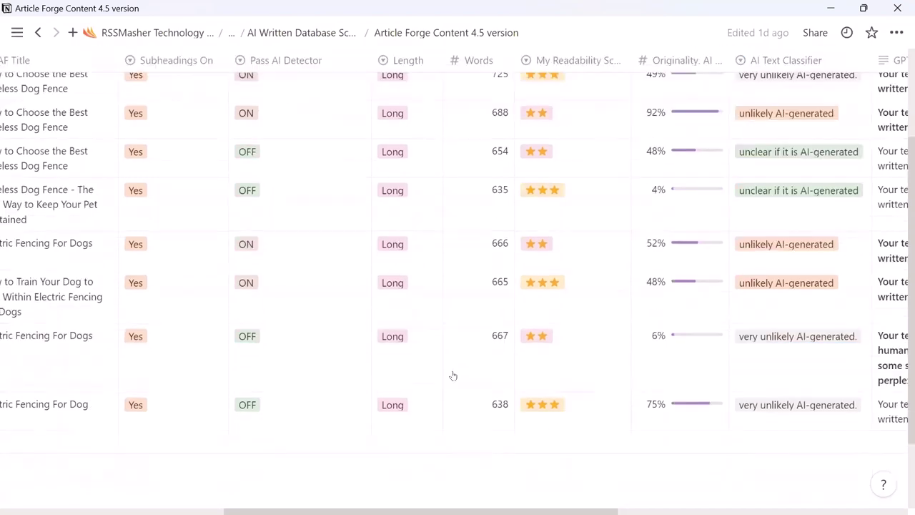
pyautogui.hscroll(-5, 220, 479)
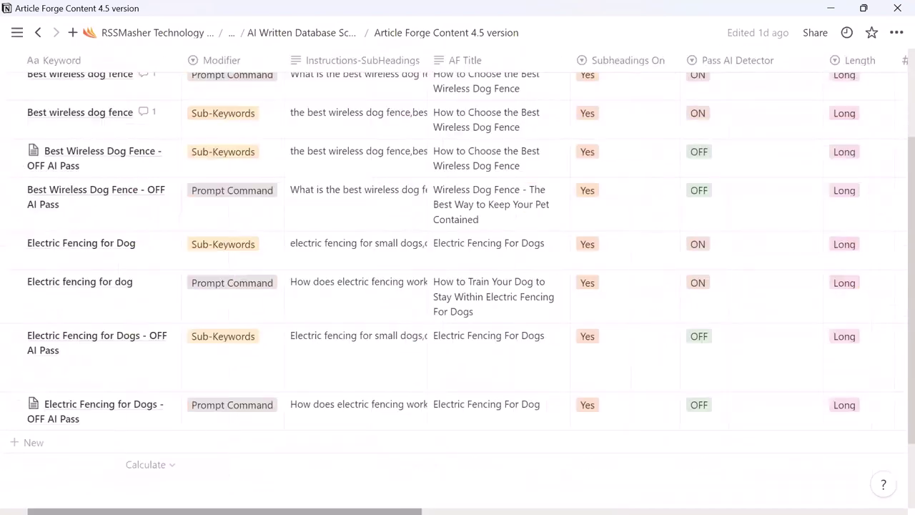
pyautogui.hscroll(4, 220, 478)
pyautogui.hscroll(4, 474, 390)
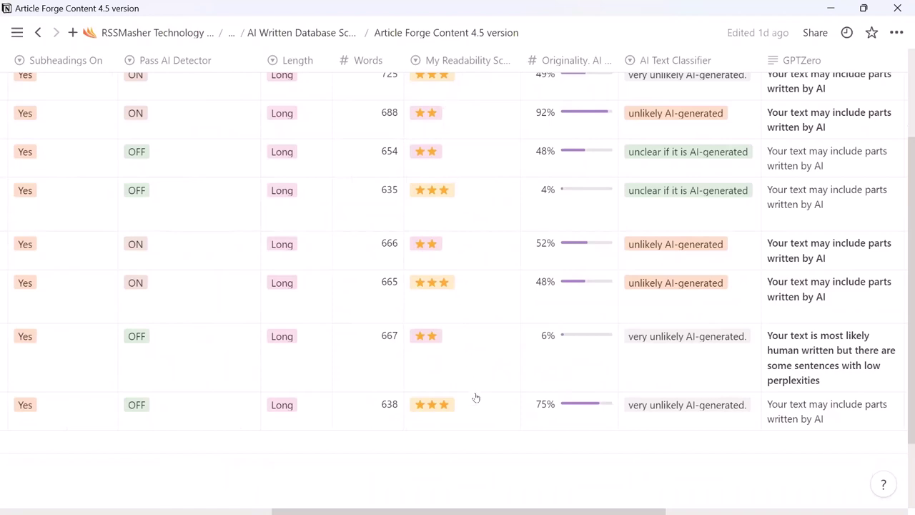
pyautogui.scroll(2, 475, 397)
pyautogui.hscroll(3, 476, 493)
pyautogui.hscroll(2, 457, 315)
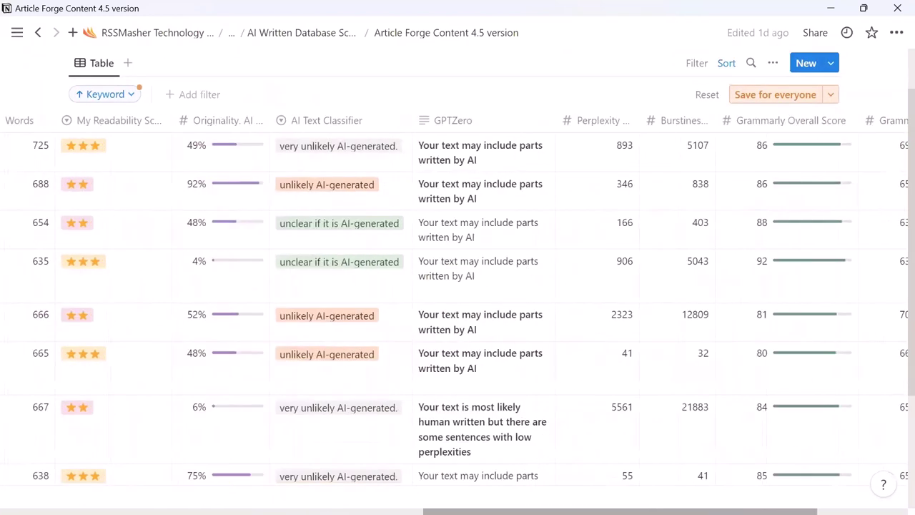
pyautogui.hscroll(3, 458, 314)
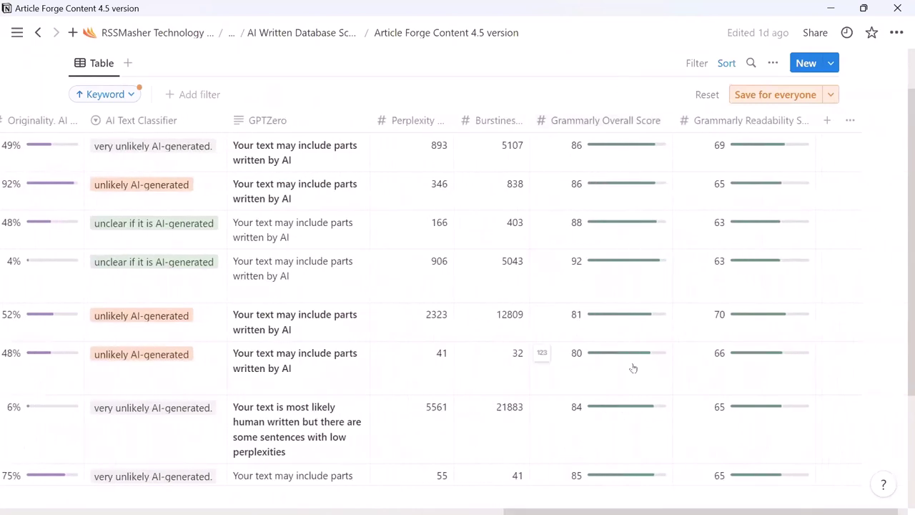
pyautogui.hscroll(-10, 102, 120)
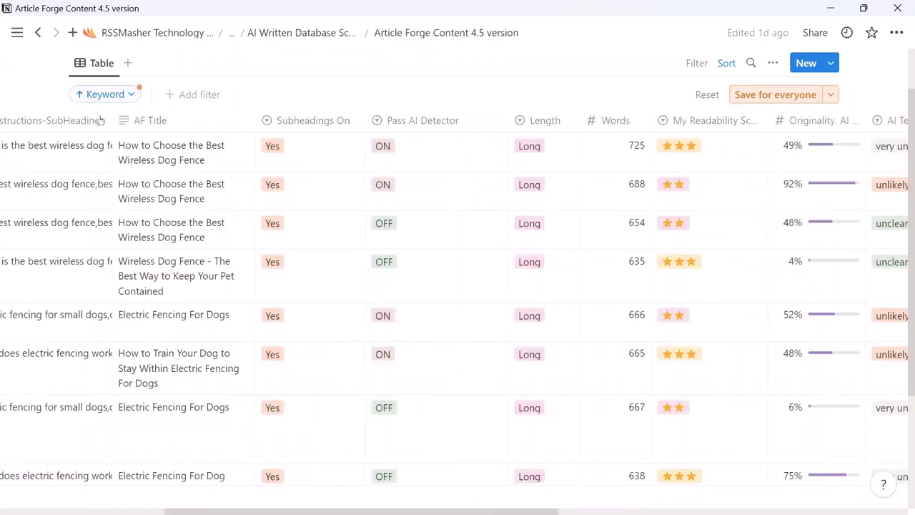
# Return to RSSMasher, finish editing the "Wireless Fencing For Dogs with subkwds" campaign, and go to the actions below the campaign list
pyautogui.click(832, 8)
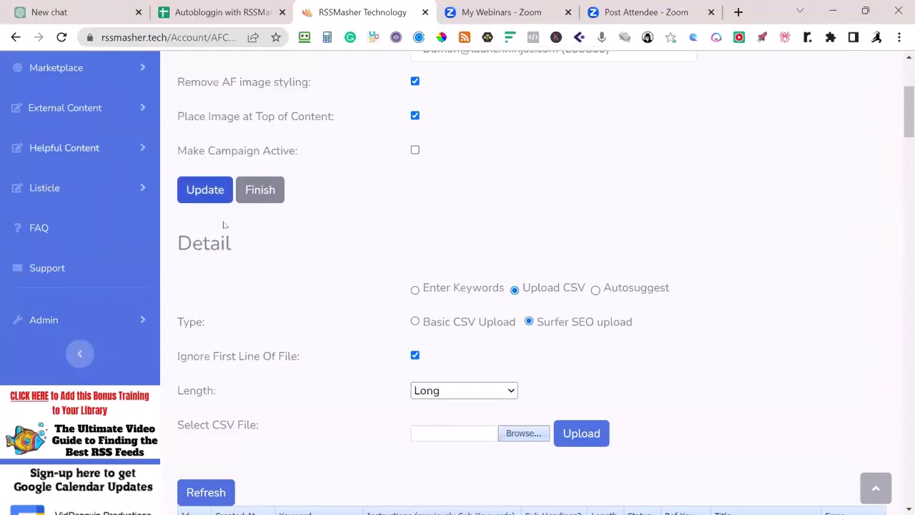
pyautogui.scroll(-3, 304, 252)
pyautogui.scroll(7, 306, 252)
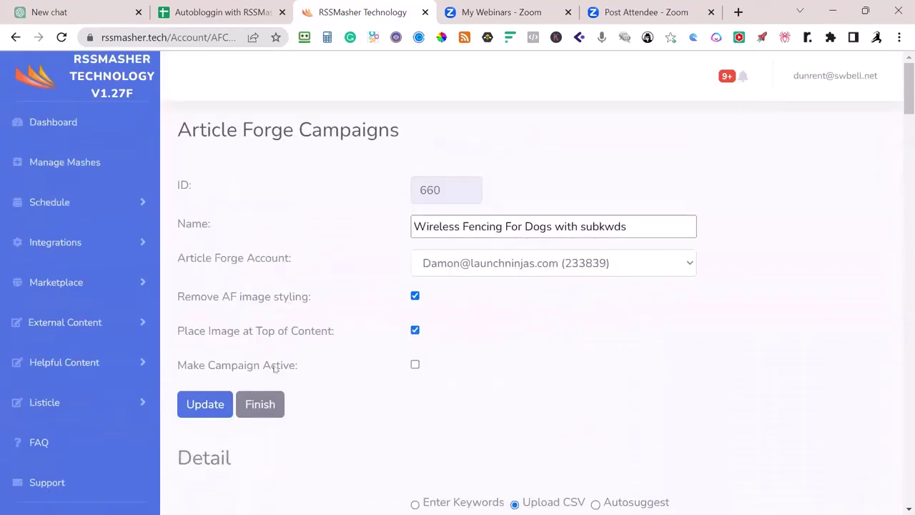
pyautogui.click(260, 403)
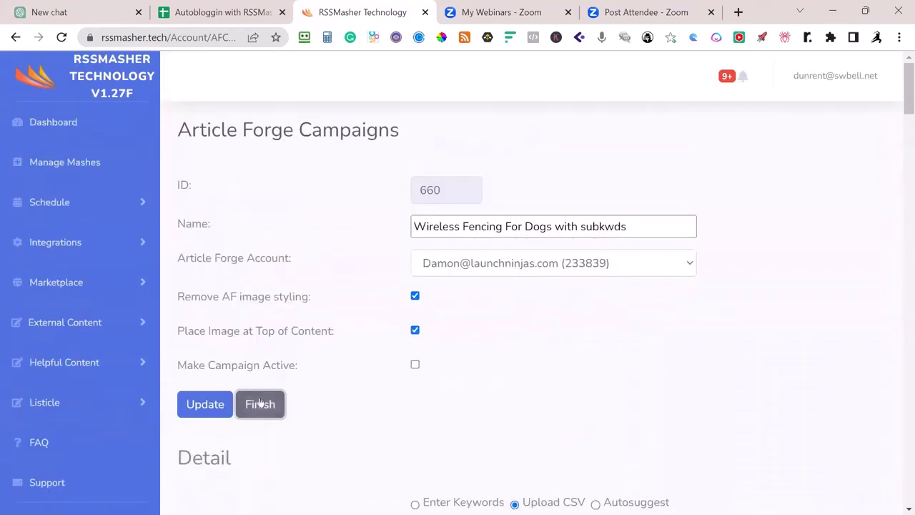
pyautogui.scroll(-7, 393, 262)
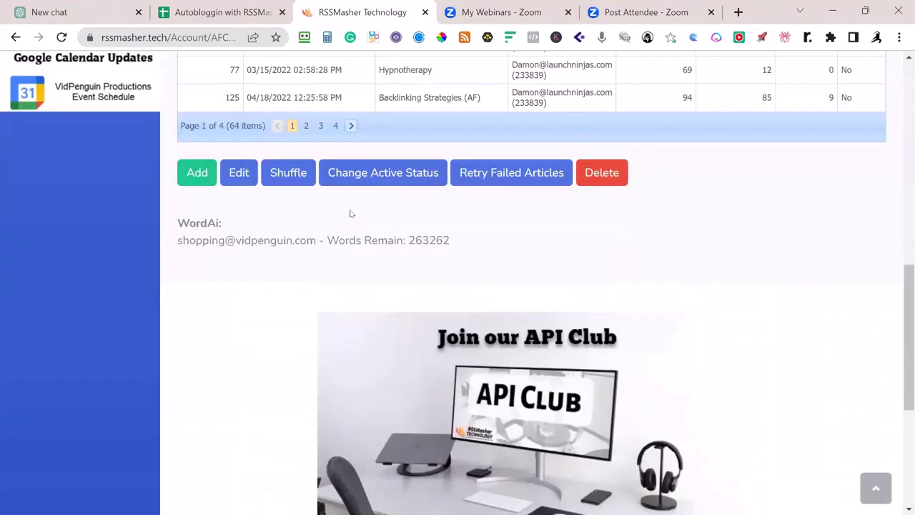
# Open the "NO AI Pass - Wireless Fencing for Dogs - ChatGPT" campaign and review its article settings, keywords and instructions
pyautogui.click(337, 126)
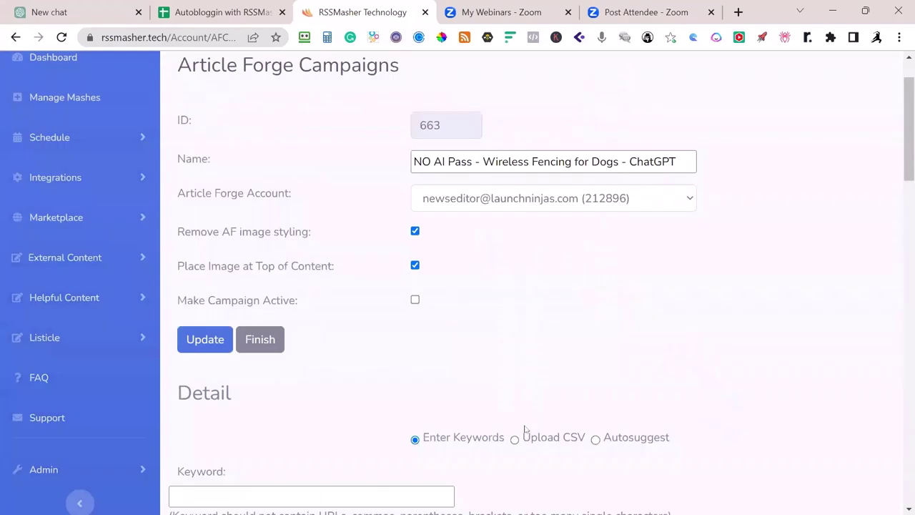
pyautogui.scroll(-5, 547, 375)
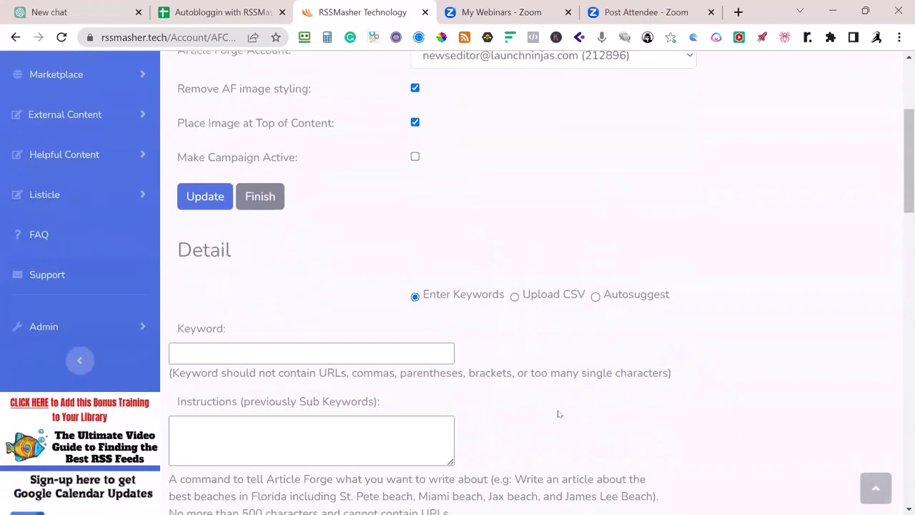
pyautogui.scroll(-6, 532, 350)
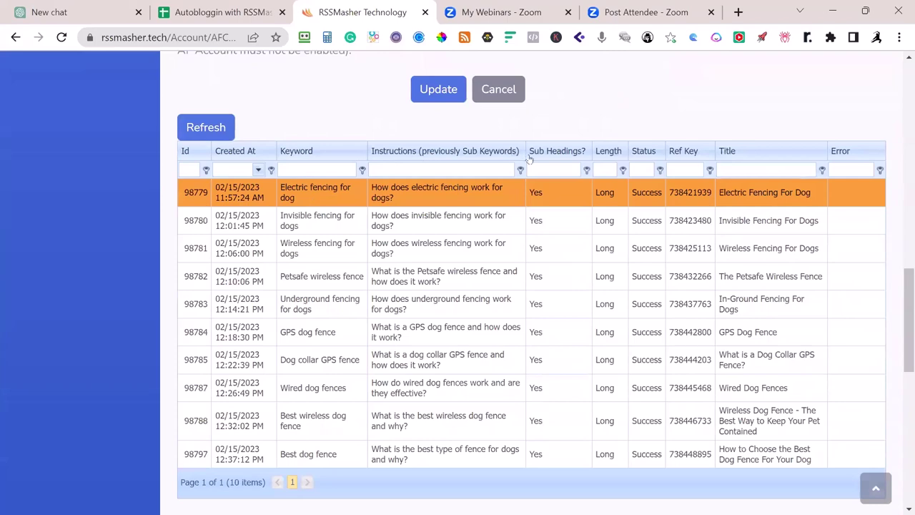
pyautogui.scroll(5, 620, 280)
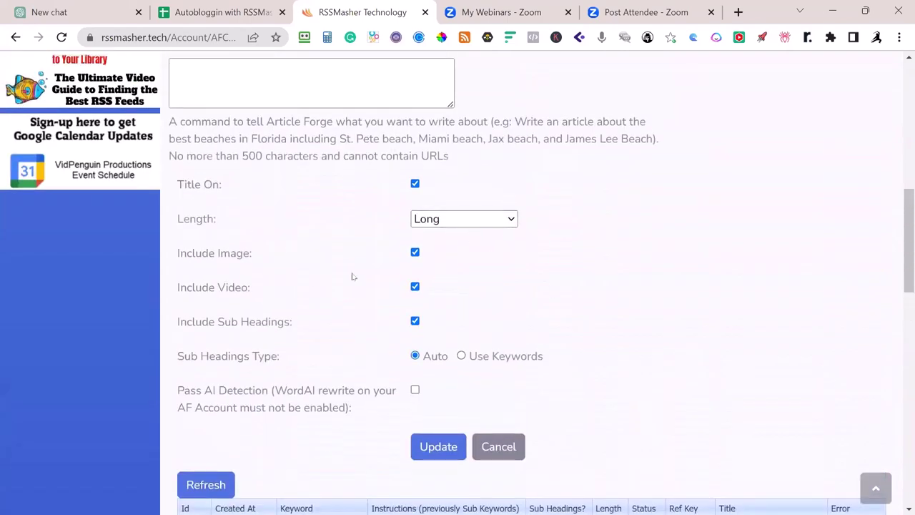
pyautogui.scroll(6, 352, 276)
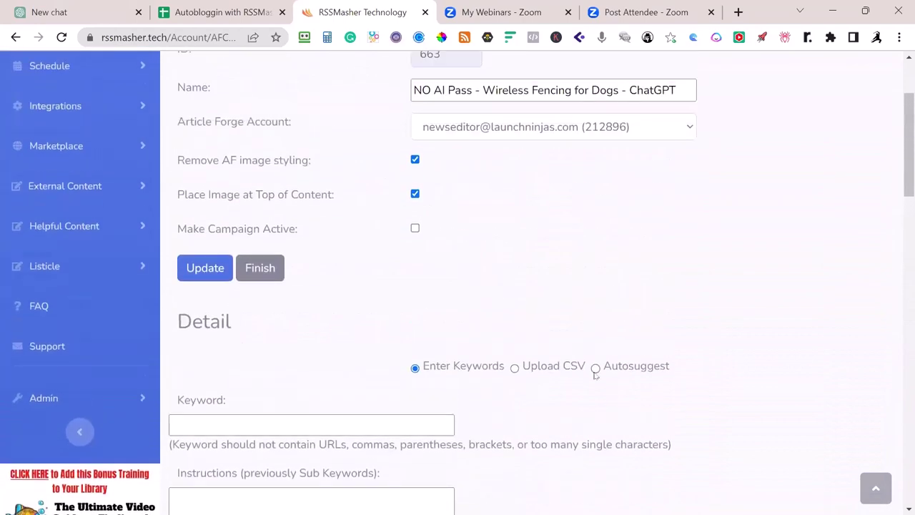
pyautogui.scroll(2, 453, 303)
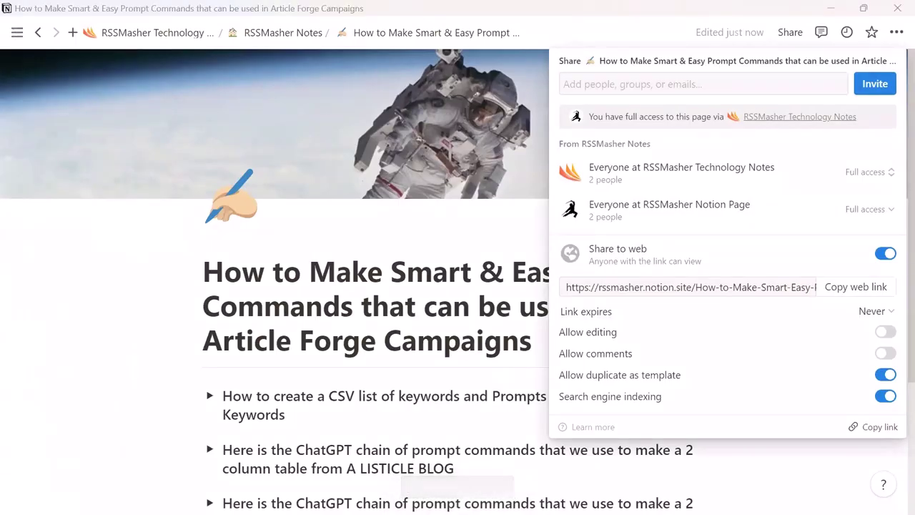
# Close the share settings on the Notion prompt commands page, and check the dog fence keyword list in Notepad
pyautogui.click(126, 289)
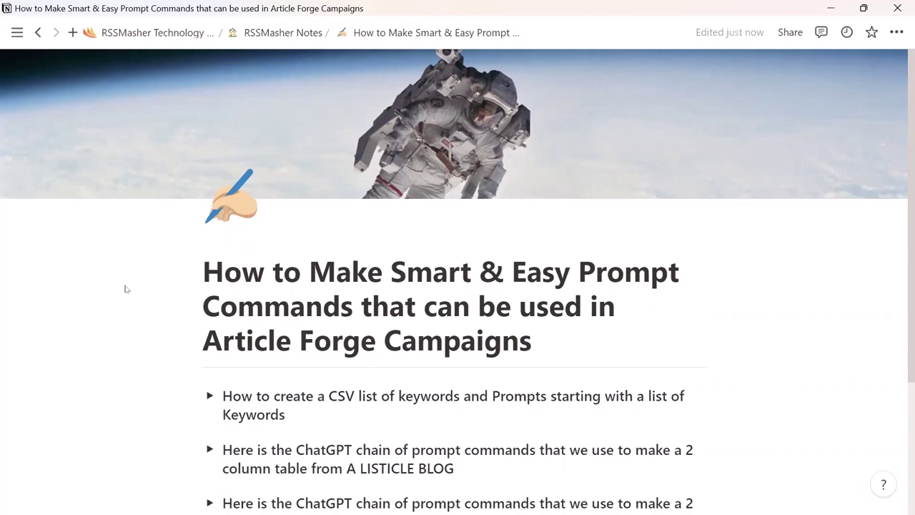
pyautogui.scroll(-2, 201, 331)
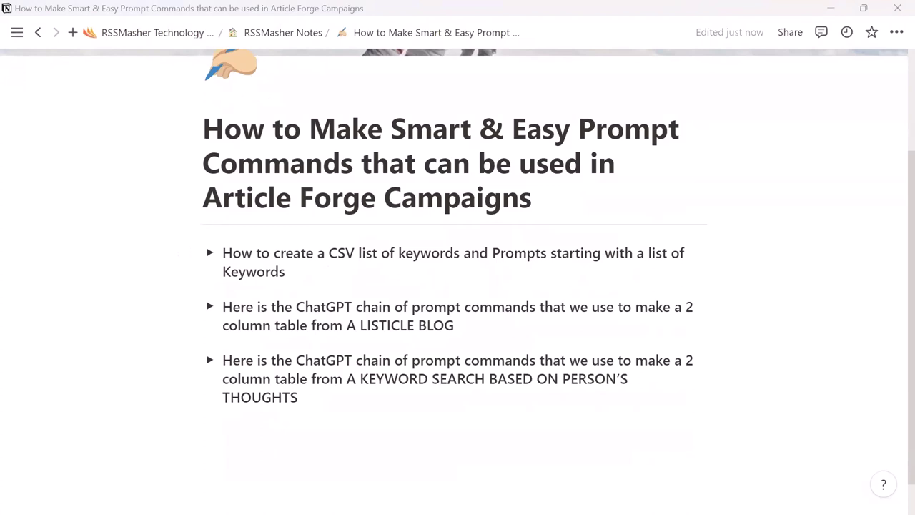
pyautogui.hotkey('alt', 'Tab')
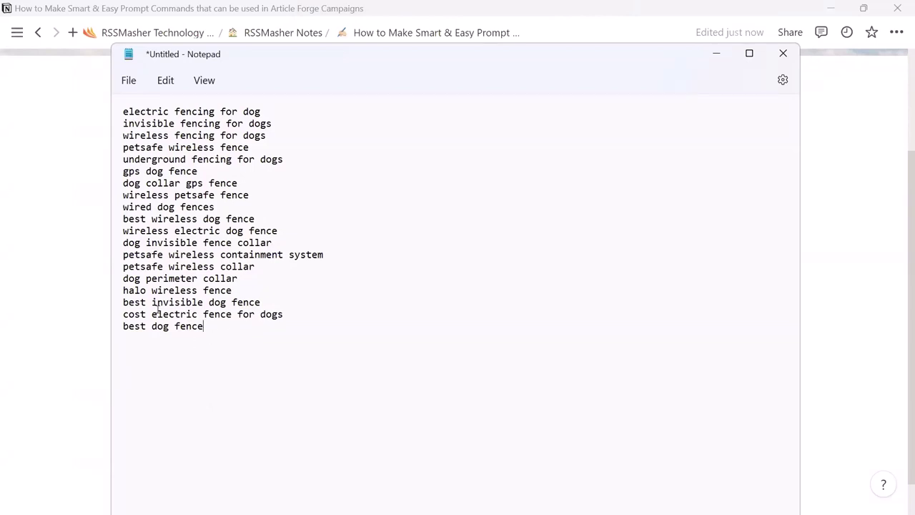
pyautogui.doubleClick(188, 325)
pyautogui.click(249, 302)
pyautogui.moveTo(402, 69); pyautogui.dragTo(414, 66)
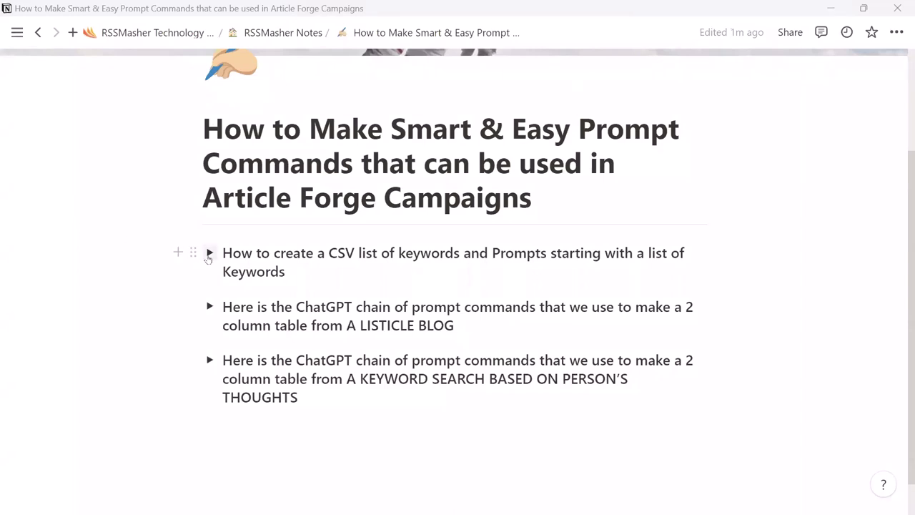
# Switch to Chrome and open wirelessfencingfordogs.com in a new tab
pyautogui.hotkey('alt', 'Tab')
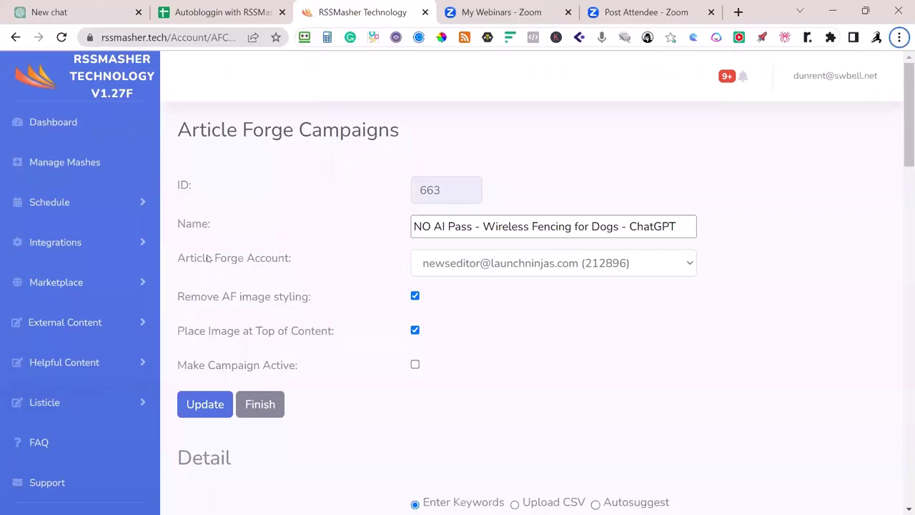
pyautogui.click(738, 12)
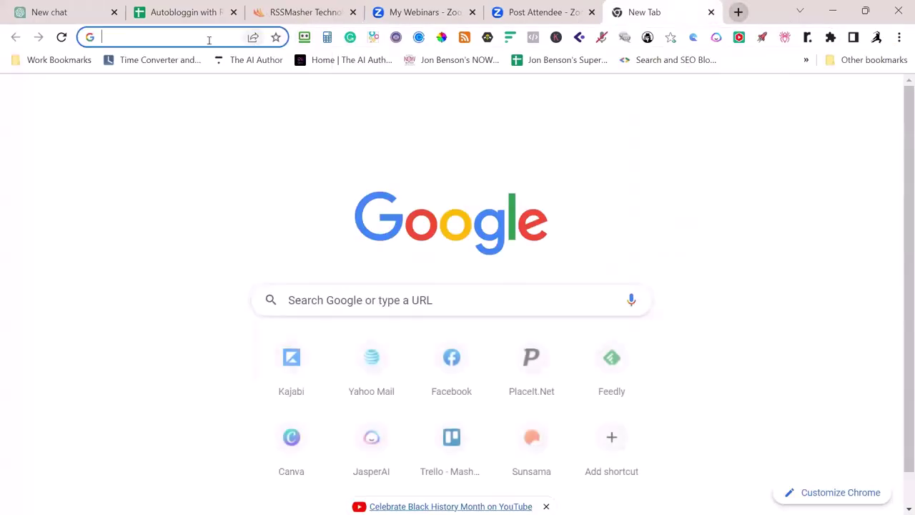
pyautogui.click(203, 41)
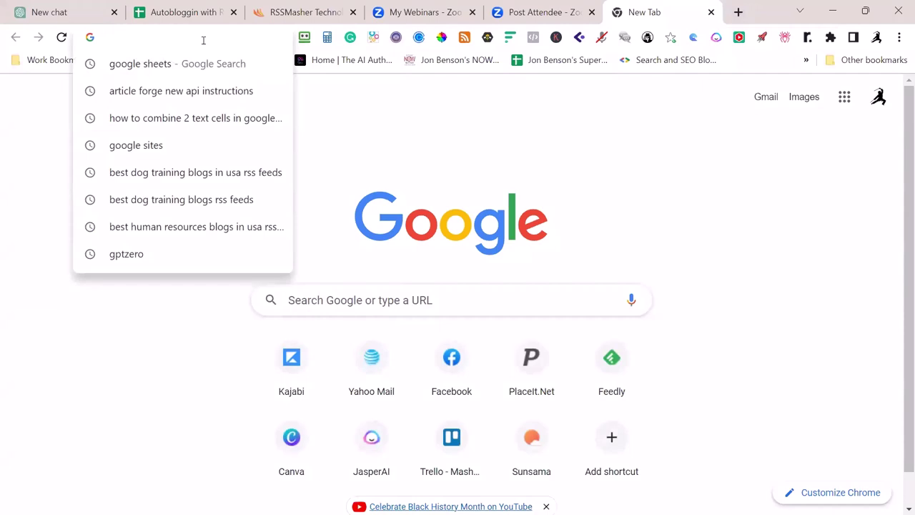
pyautogui.write('wire')
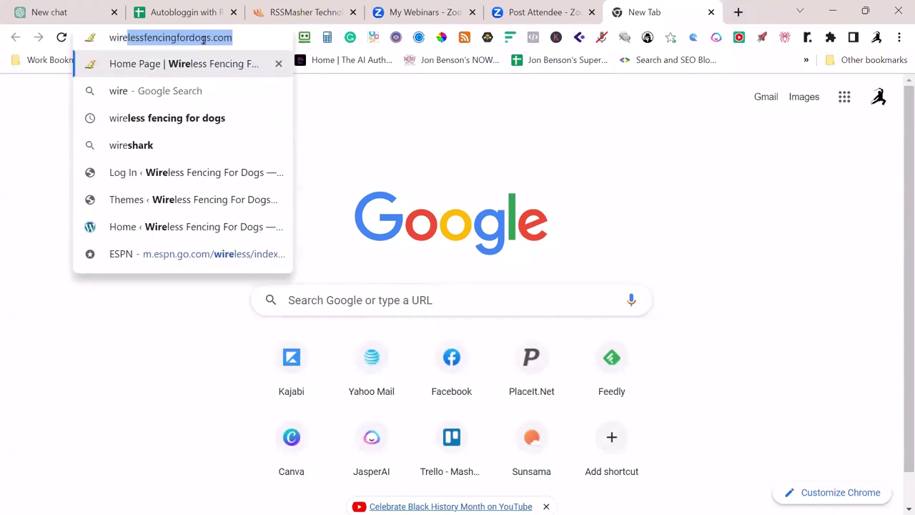
pyautogui.press('Return')
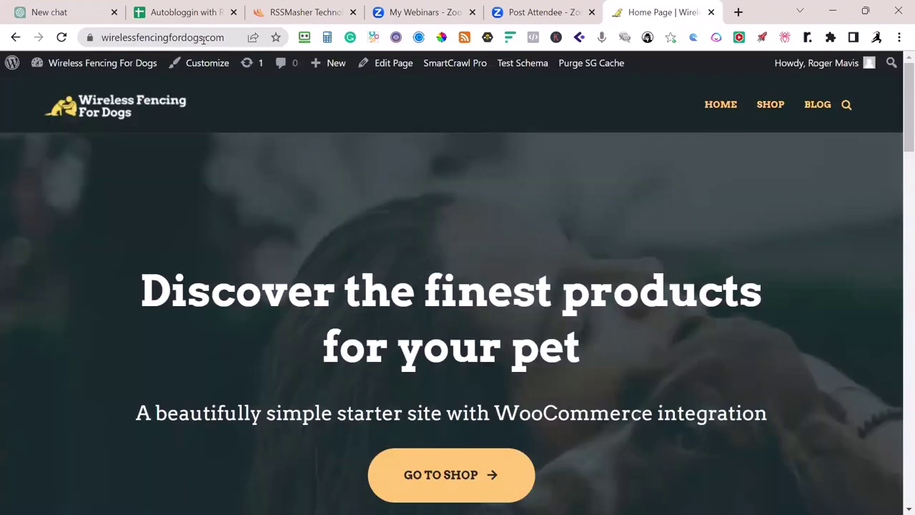
# Look over the Wireless Fencing For Dogs home page, including its featured products
pyautogui.scroll(-8, 462, 224)
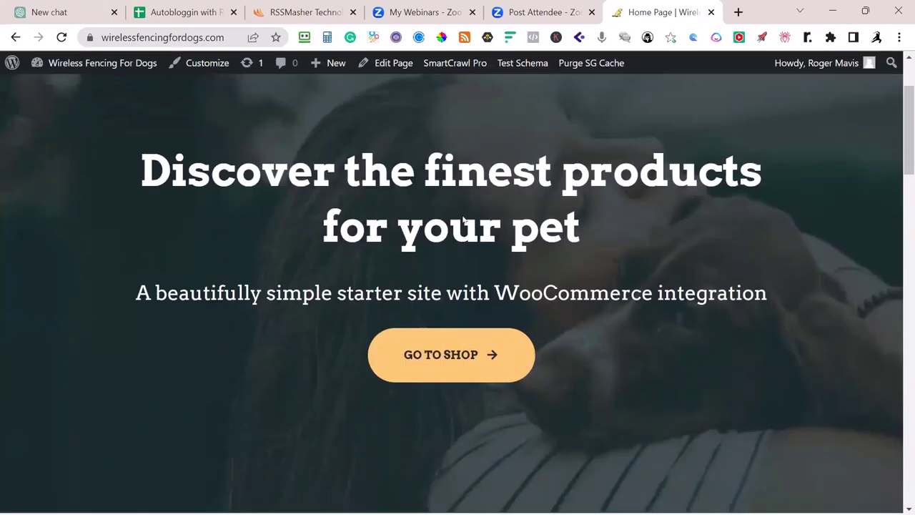
pyautogui.scroll(-7, 573, 221)
pyautogui.scroll(-5, 573, 225)
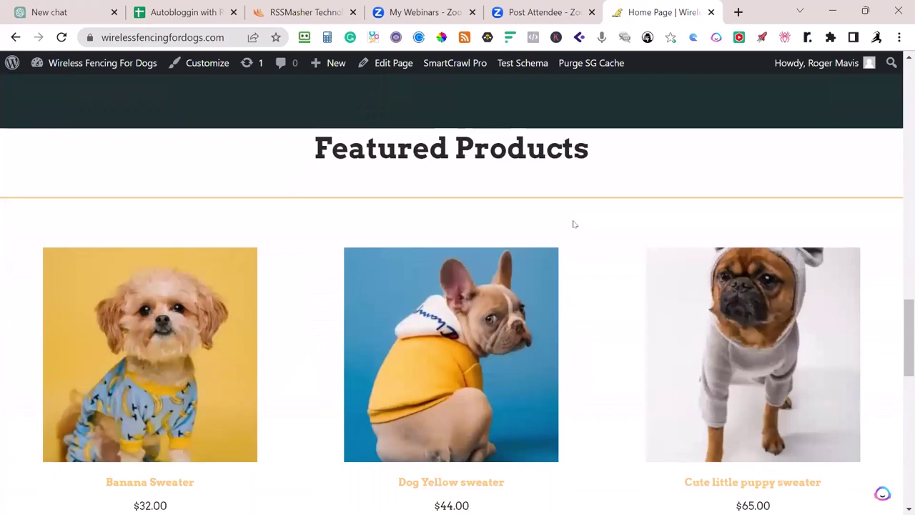
pyautogui.scroll(12, 573, 224)
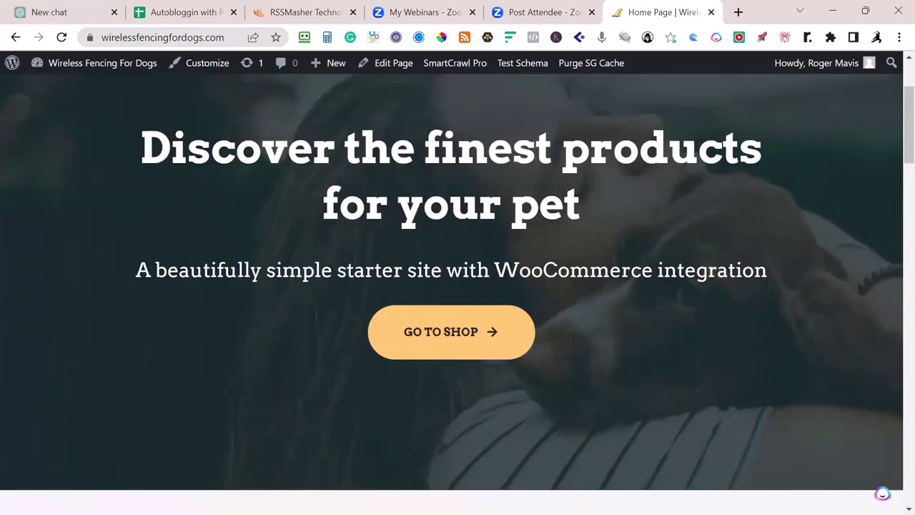
pyautogui.moveTo(435, 71)
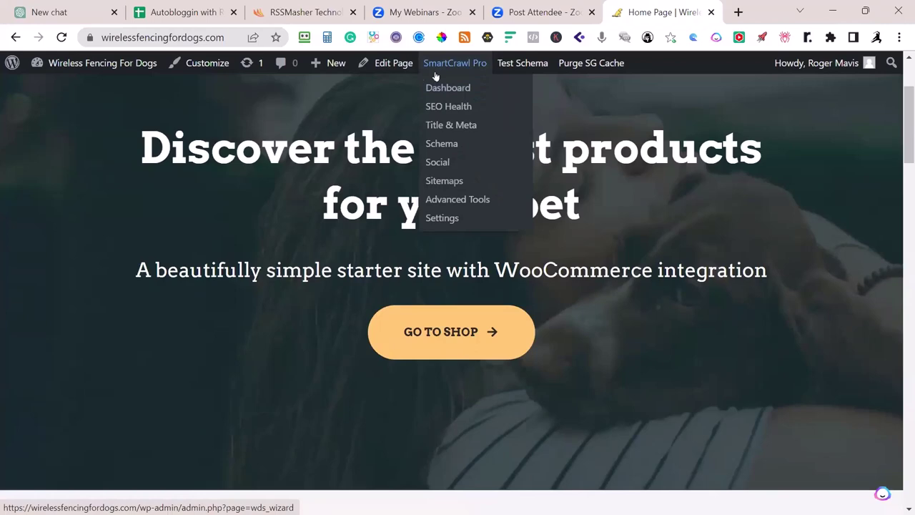
pyautogui.scroll(2, 565, 175)
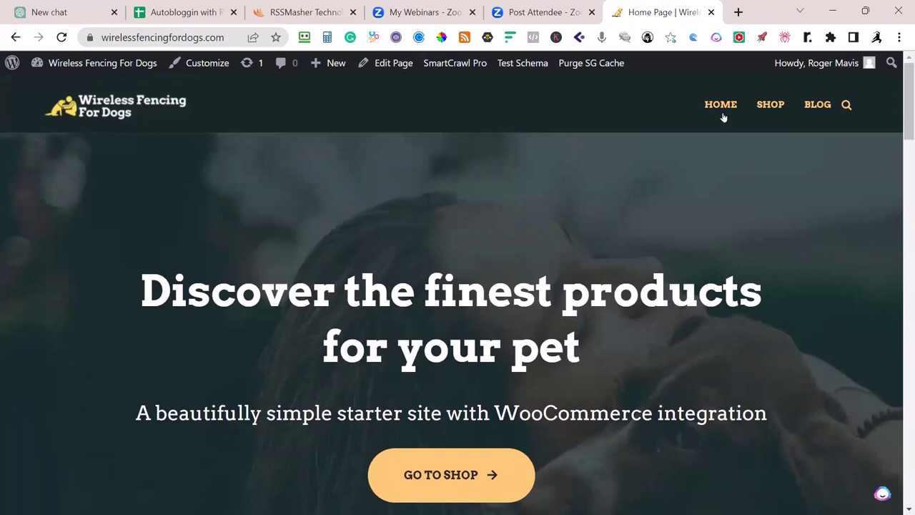
# Open the site's Blog page and look through the published posts
pyautogui.click(817, 104)
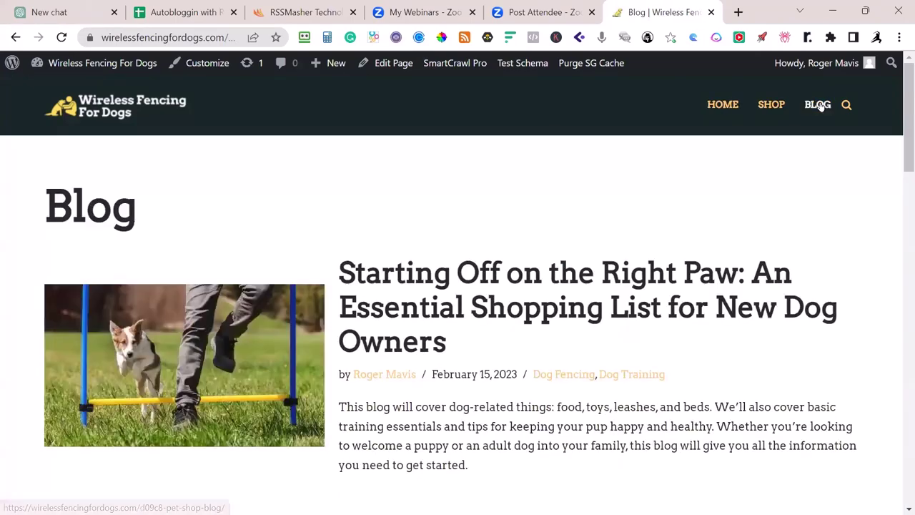
pyautogui.scroll(-8, 714, 263)
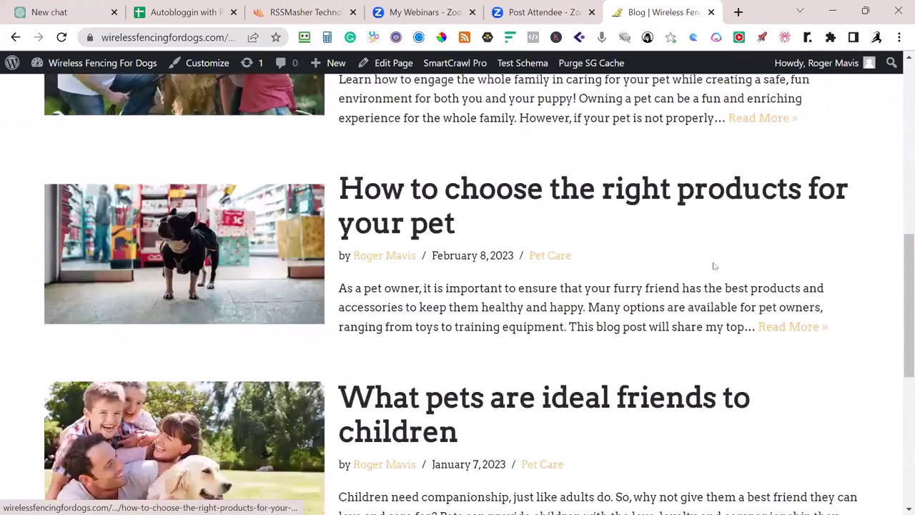
pyautogui.scroll(-5, 712, 266)
pyautogui.scroll(10, 713, 266)
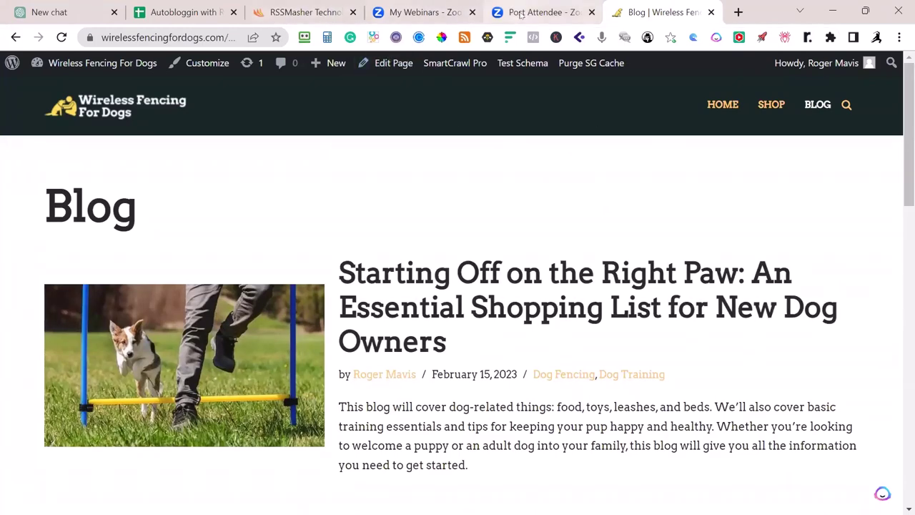
# In Notion, expand the section on creating a CSV list of keywords and prompts, and copy the [GOOD] prompt text
pyautogui.hotkey('ctrl', '1')
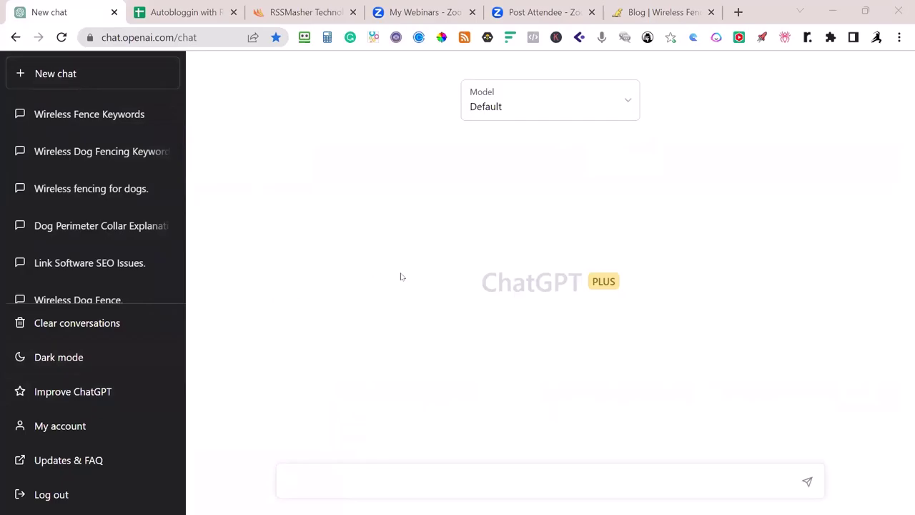
pyautogui.hotkey('alt', 'Tab')
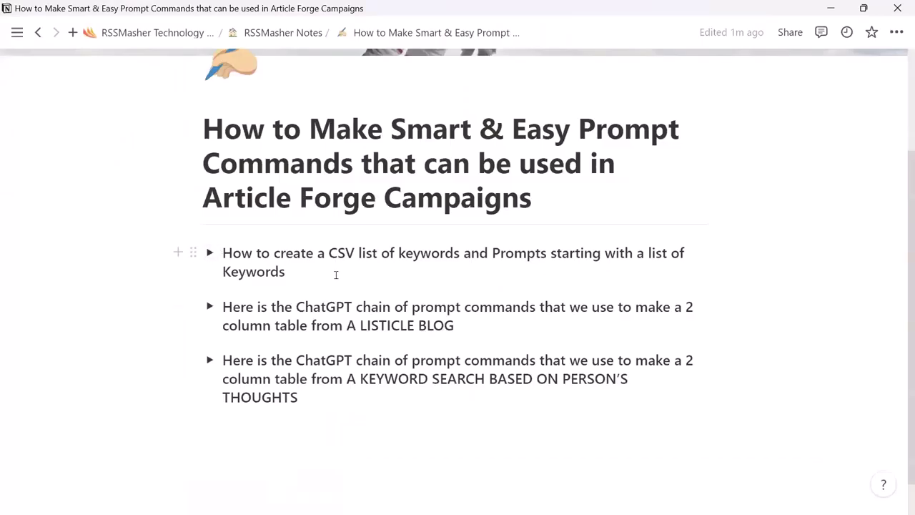
pyautogui.click(209, 252)
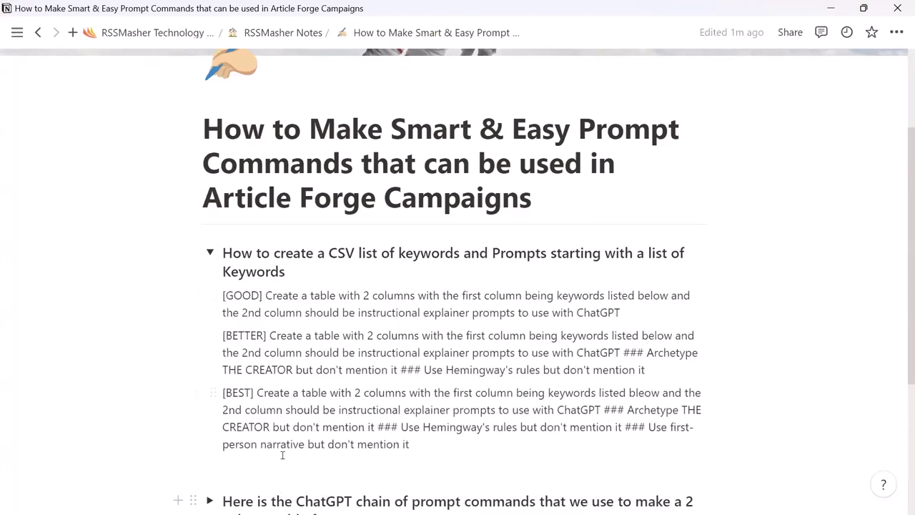
pyautogui.moveTo(266, 293); pyautogui.dragTo(567, 323)
pyautogui.hotkey('ctrl', 'c')
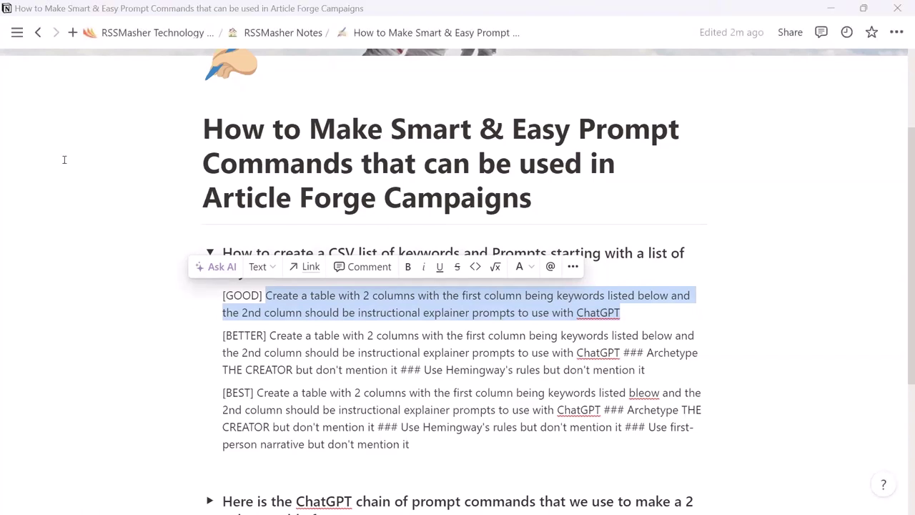
# In ChatGPT, submit the copied two-column table prompt with the dog fence keyword list on the lines below it
pyautogui.hotkey('alt', 'Tab')
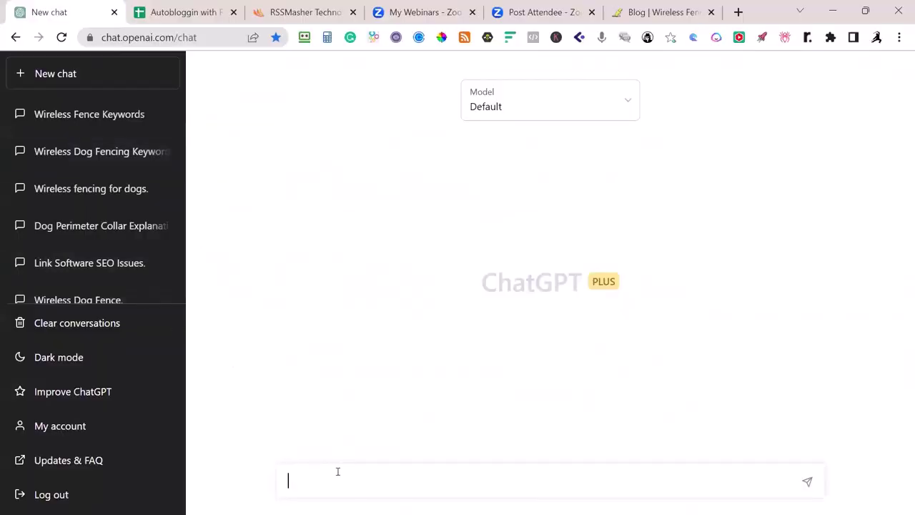
pyautogui.hotkey('ctrl', 'v')
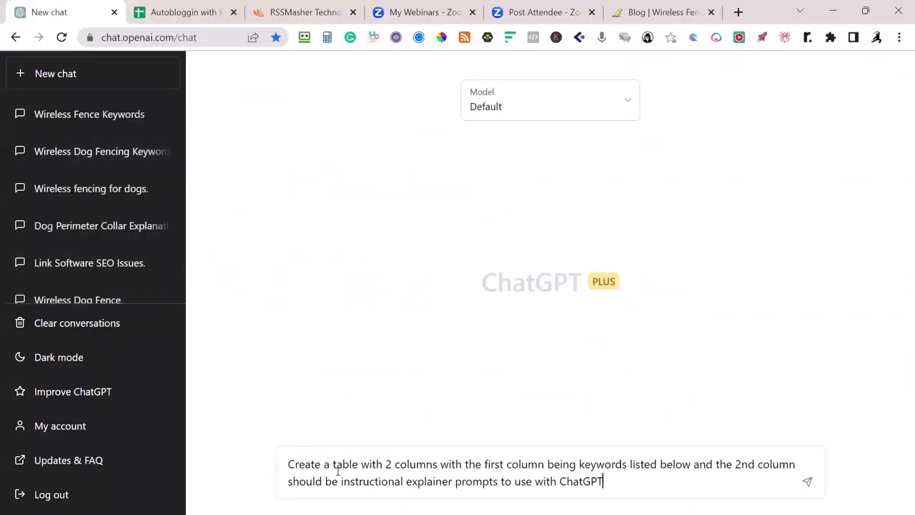
pyautogui.hotkey('shift', 'Return')
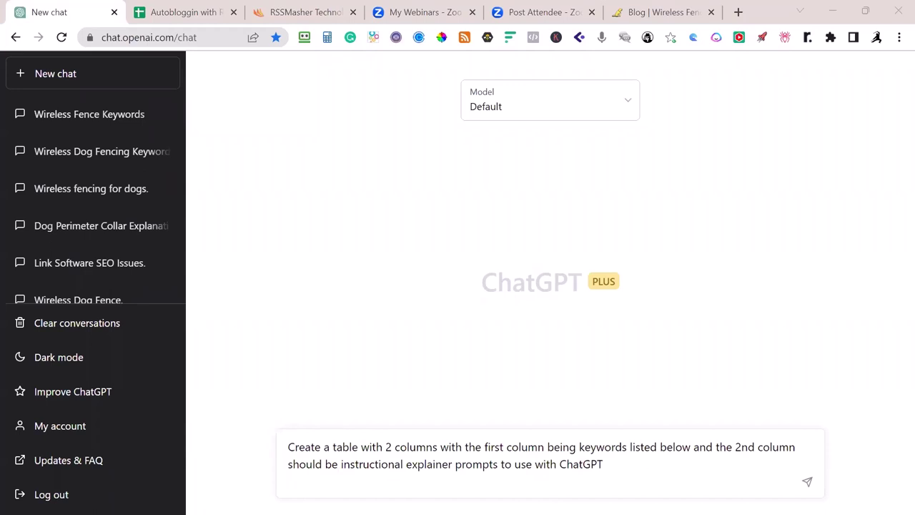
pyautogui.click(292, 477)
pyautogui.hotkey('ctrl', 'v')
pyautogui.press('Return')
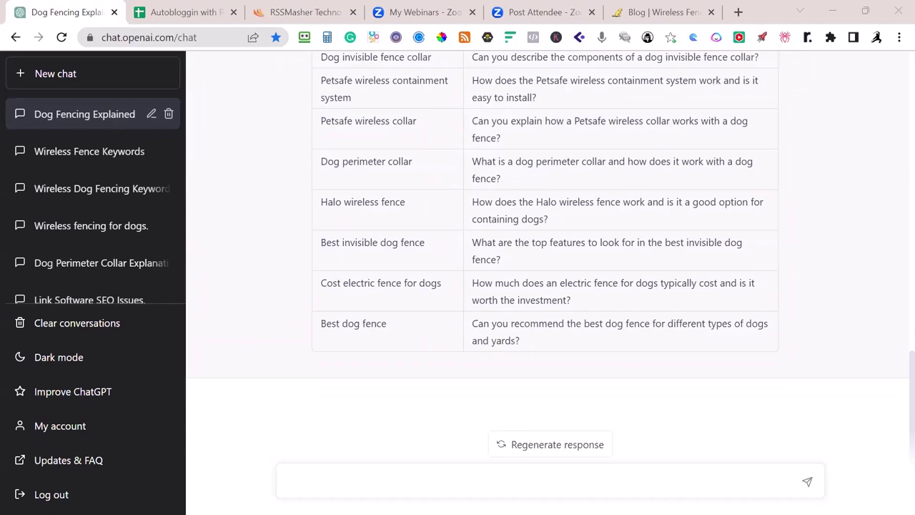
# Switch to Notion and copy the [BETTER] prompt text, without its label
pyautogui.hotkey('alt', 'Tab')
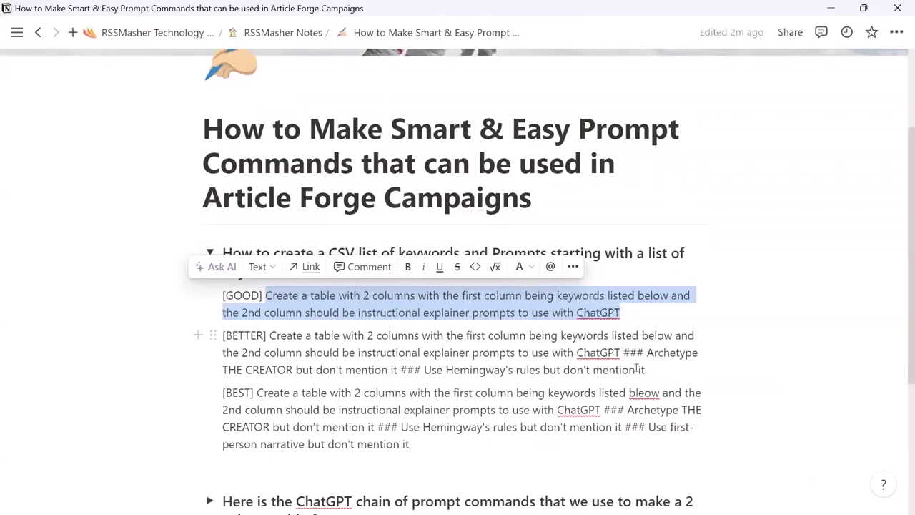
pyautogui.moveTo(657, 370); pyautogui.dragTo(271, 341)
pyautogui.hotkey('ctrl', 'c')
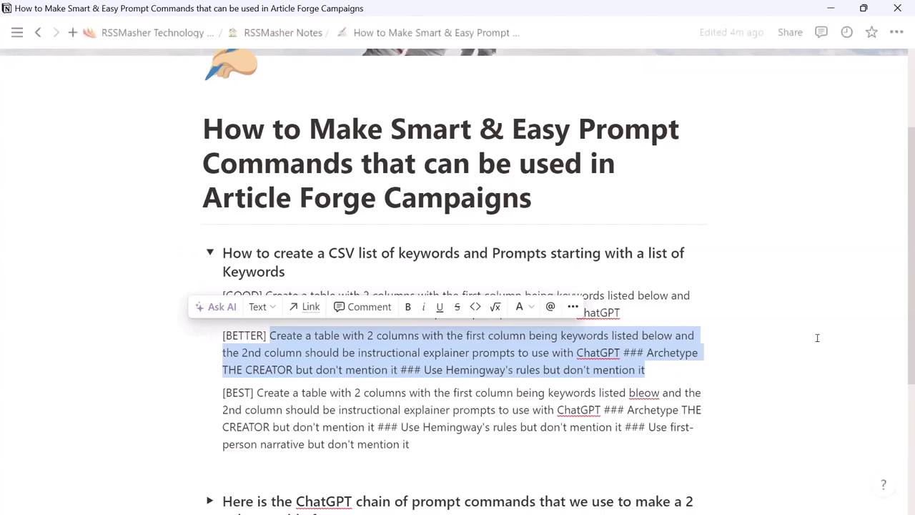
# In ChatGPT, submit the copied [BETTER] prompt with the keywords from "electric fencing for dog" to "wired dog fences" on the lines below it
pyautogui.hotkey('alt', 'Tab')
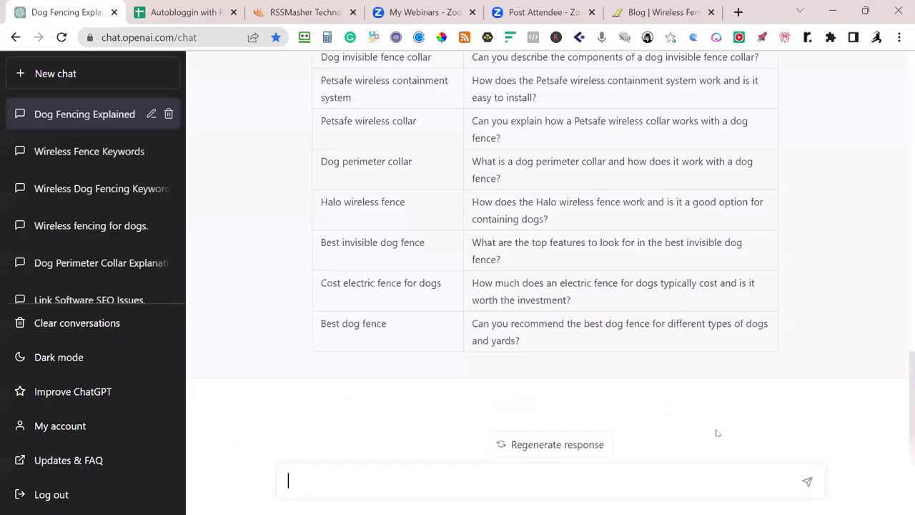
pyautogui.hotkey('ctrl', 'v')
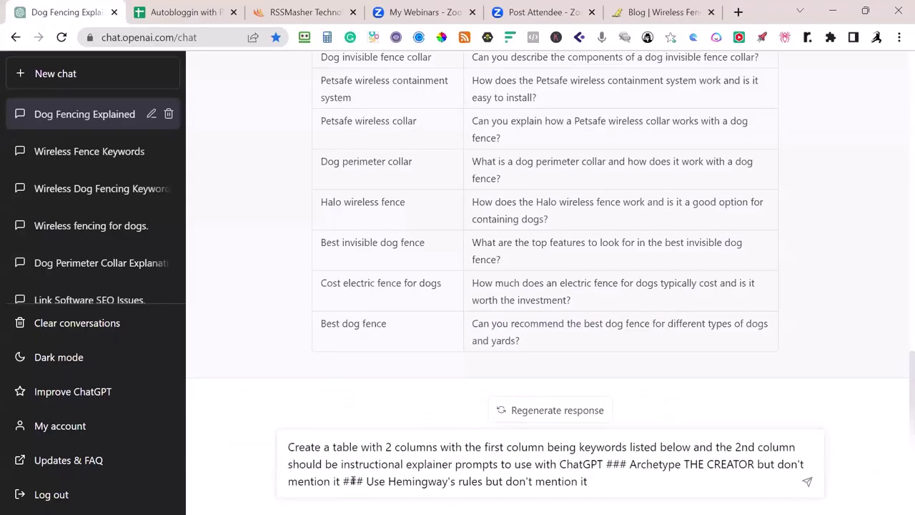
pyautogui.hotkey('shift', 'Return')
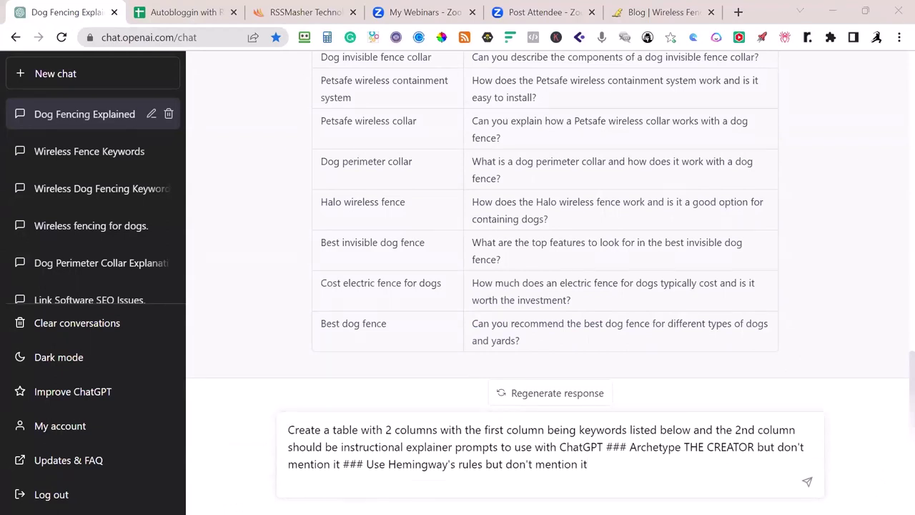
pyautogui.click(318, 480)
pyautogui.write('electric fencing for dog invisible fencing for dogs wireless fencing for dogs petsafe wireless fence underground fencing for dogs gps dog fence dog collar gps fence wireless petsafe fence wired dog fences')
pyautogui.press('Return')
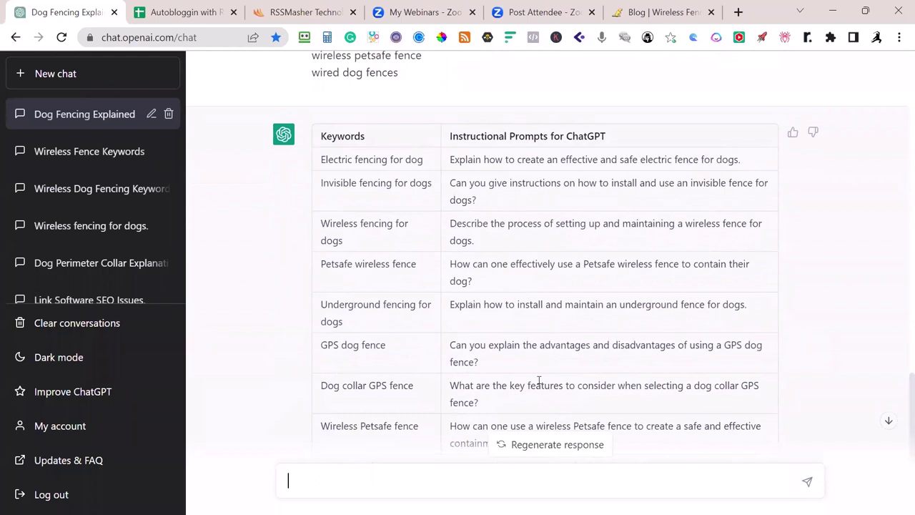
# Copy the generated keyword-and-prompt table into a new blank Google Sheets spreadsheet and widen column A to fit the keywords
pyautogui.moveTo(319, 136); pyautogui.dragTo(556, 337)
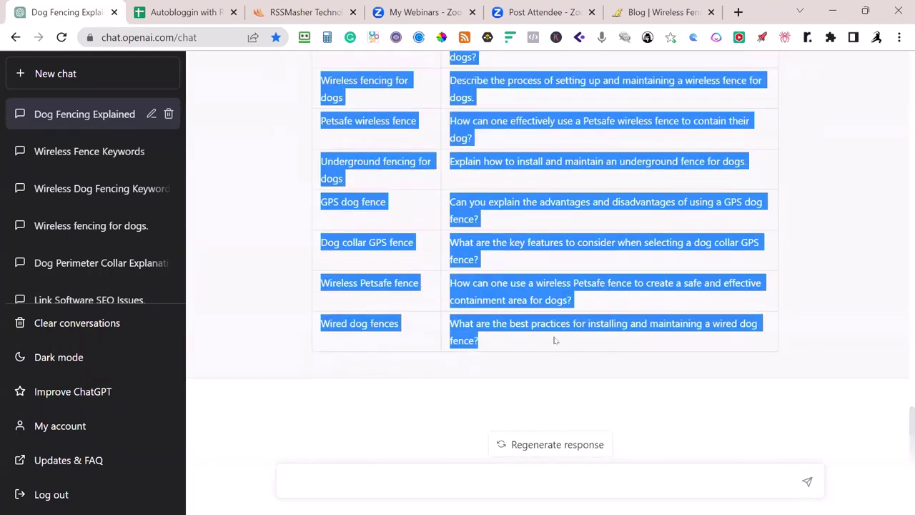
pyautogui.click(185, 14)
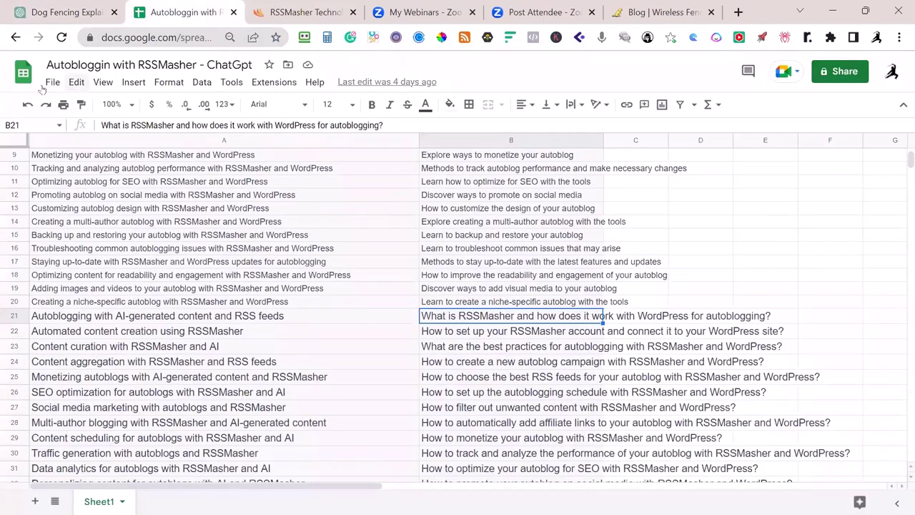
pyautogui.click(27, 73)
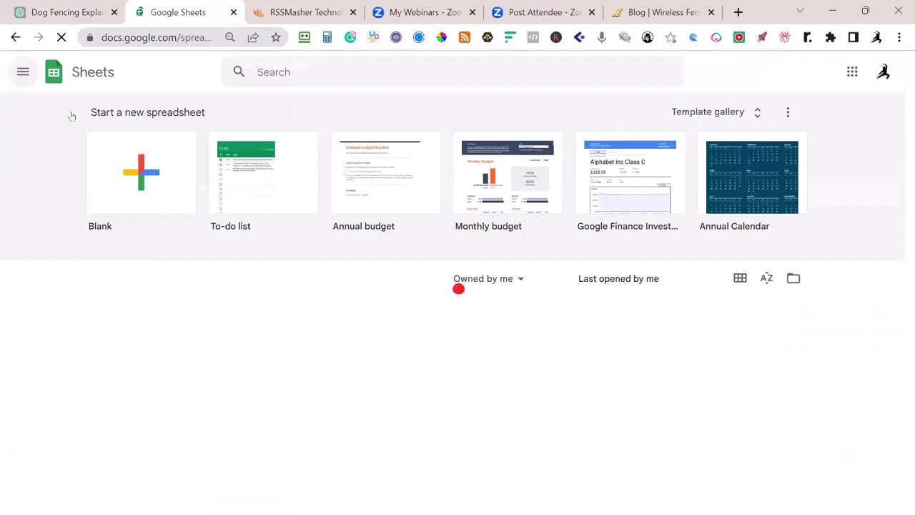
pyautogui.click(141, 172)
pyautogui.hotkey('ctrl', 'v')
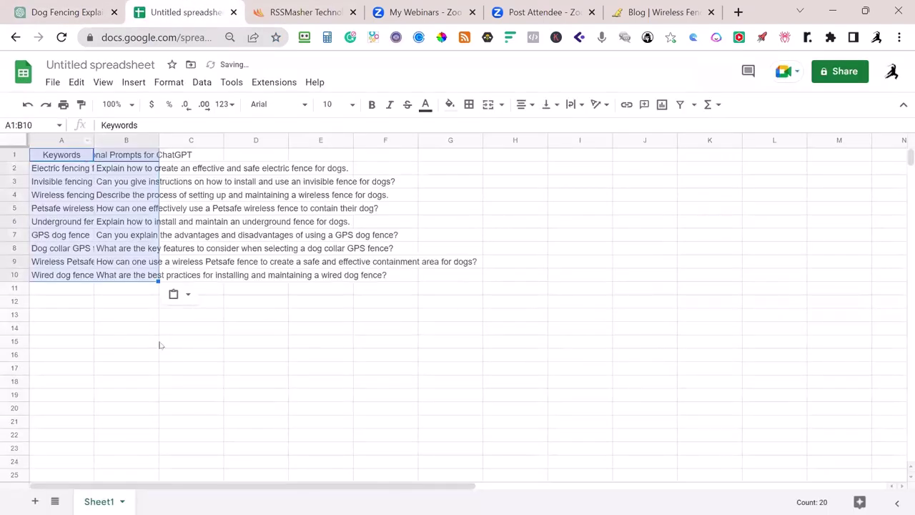
pyautogui.moveTo(93, 140); pyautogui.dragTo(147, 140)
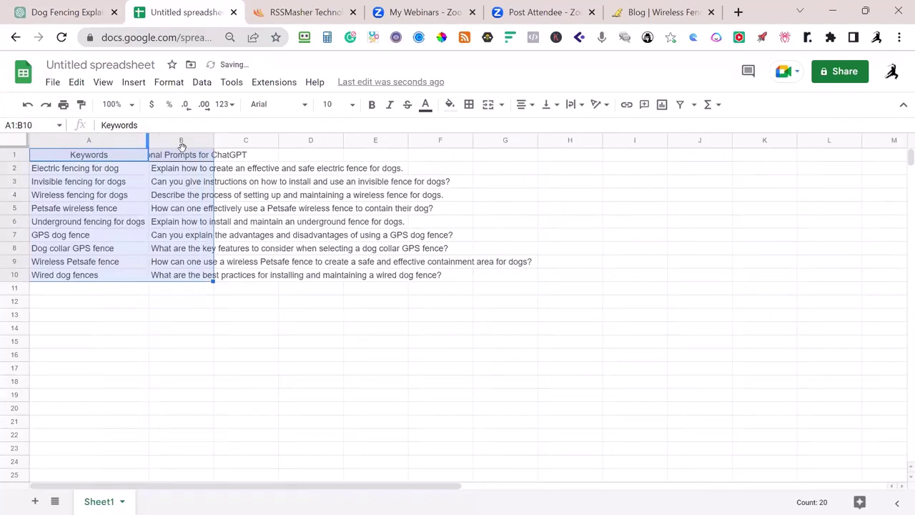
# Download the spreadsheet as a Comma Separated Values (.csv) file
pyautogui.click(50, 83)
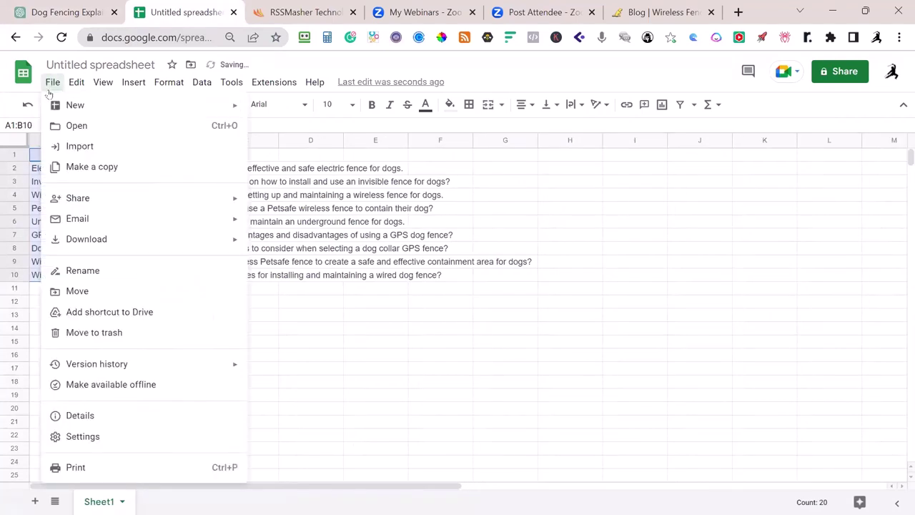
pyautogui.moveTo(214, 238)
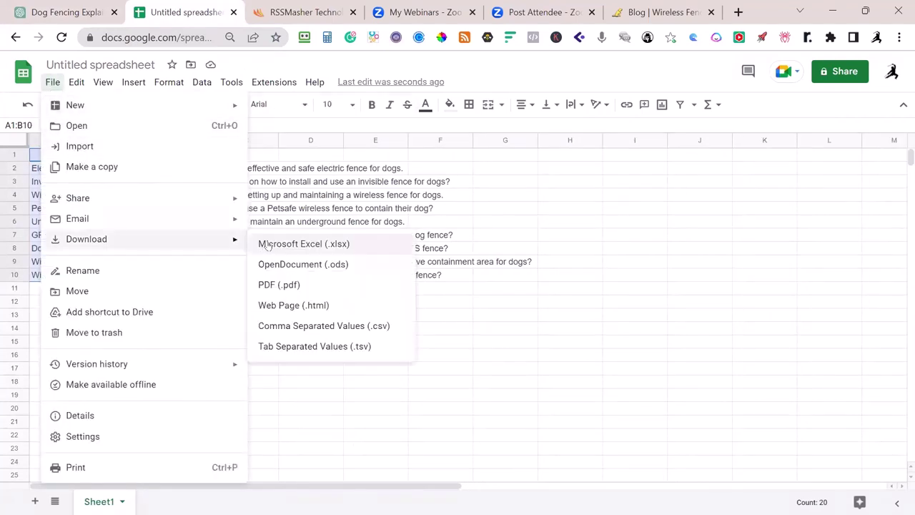
pyautogui.click(298, 328)
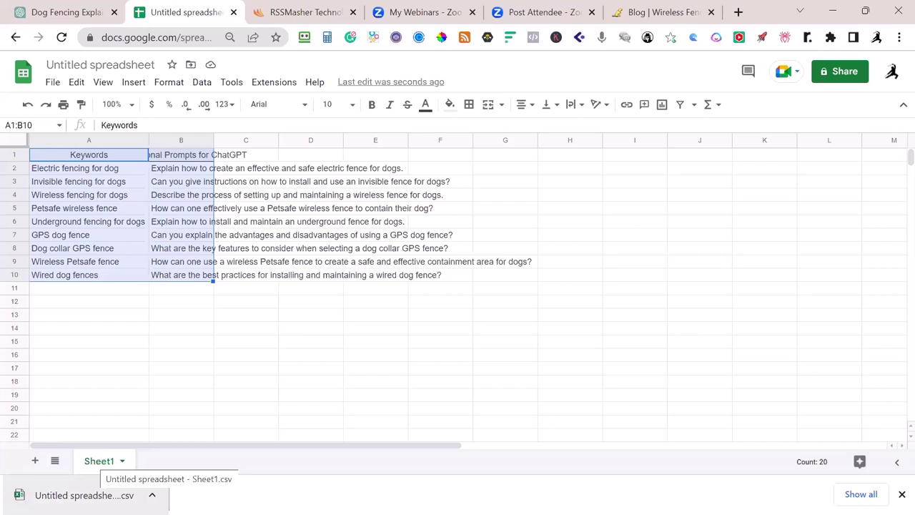
# In RSSMasher, leave the open campaign and create a new Article Forge campaign named "wireless fencing better gpt"
pyautogui.click(308, 12)
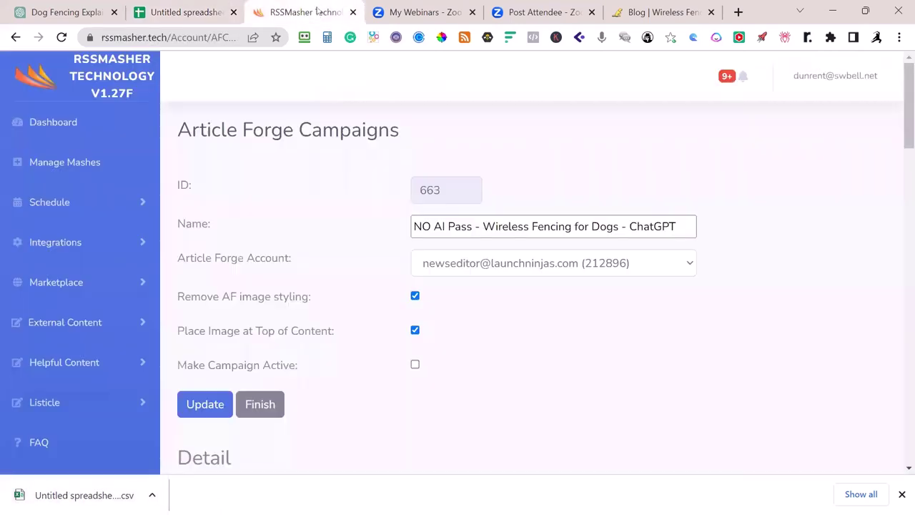
pyautogui.click(261, 407)
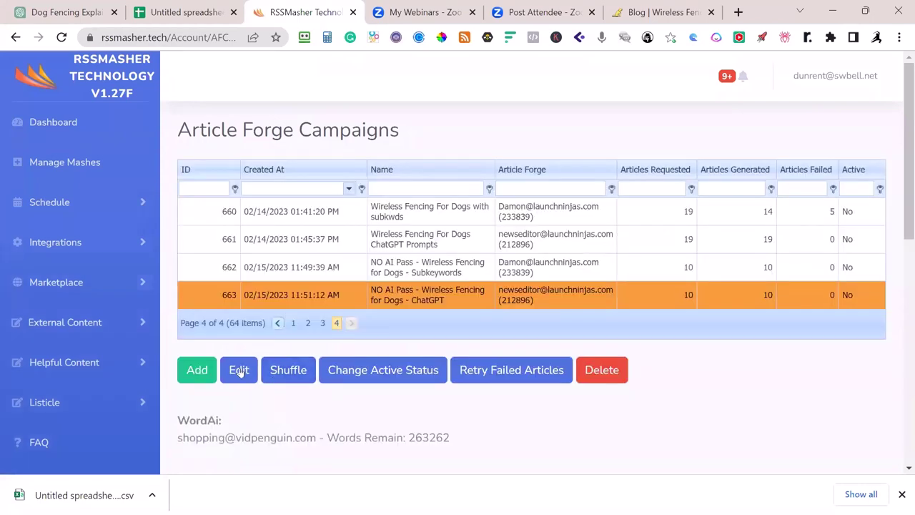
pyautogui.click(197, 371)
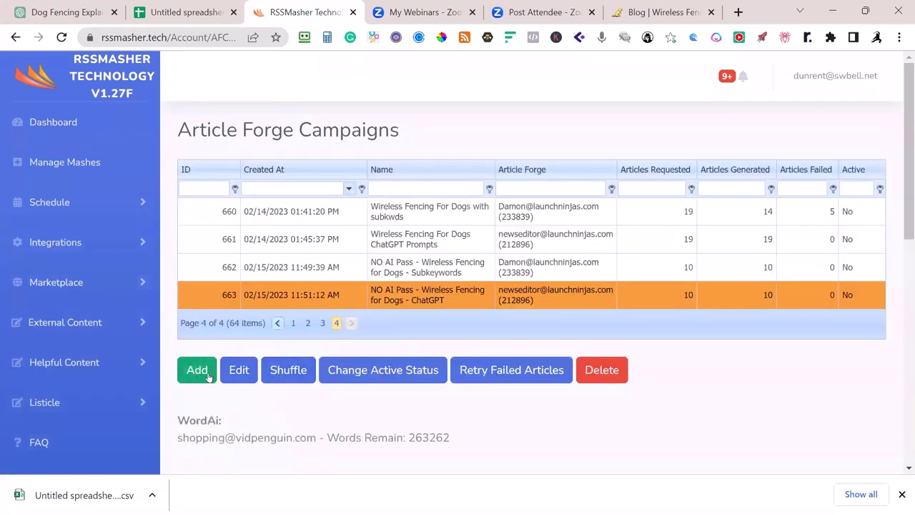
pyautogui.write('wireless fencing better gpt')
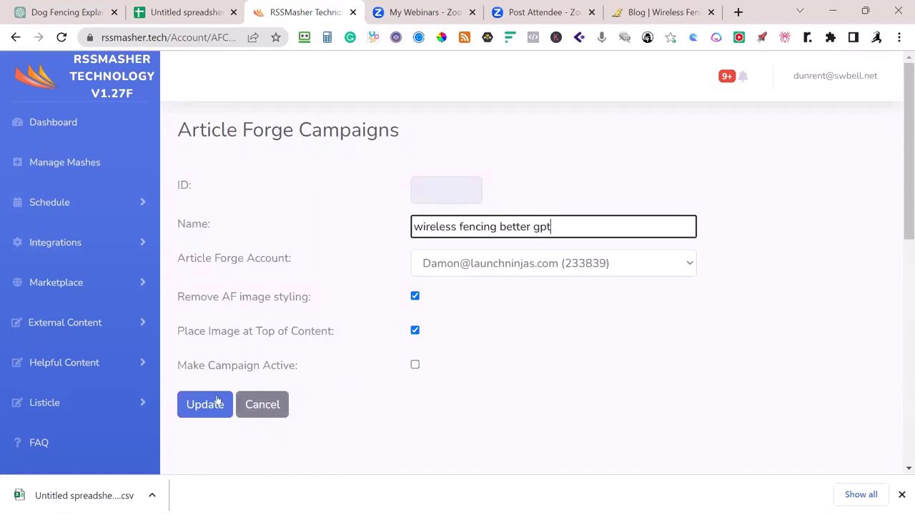
pyautogui.click(218, 399)
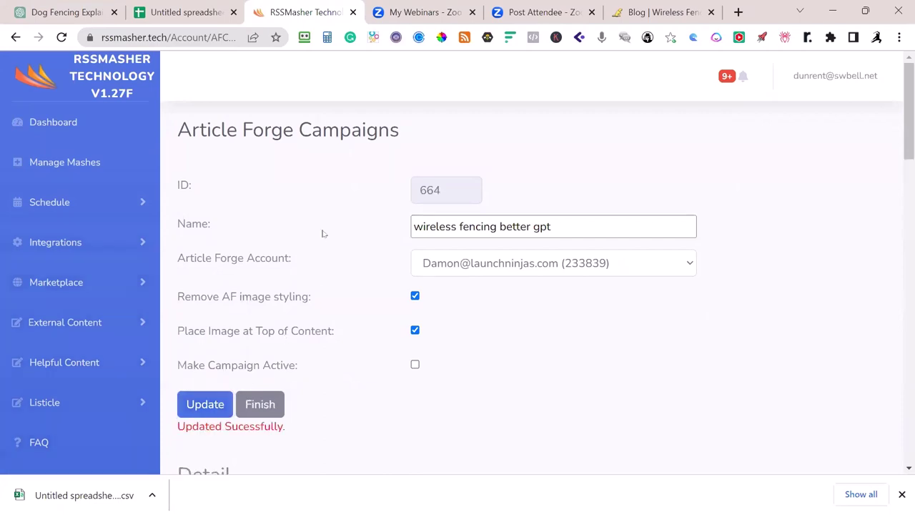
# Set the campaign's detail source to CSV upload and upload the downloaded keyword-and-prompt CSV file
pyautogui.scroll(-4, 322, 233)
pyautogui.click(516, 236)
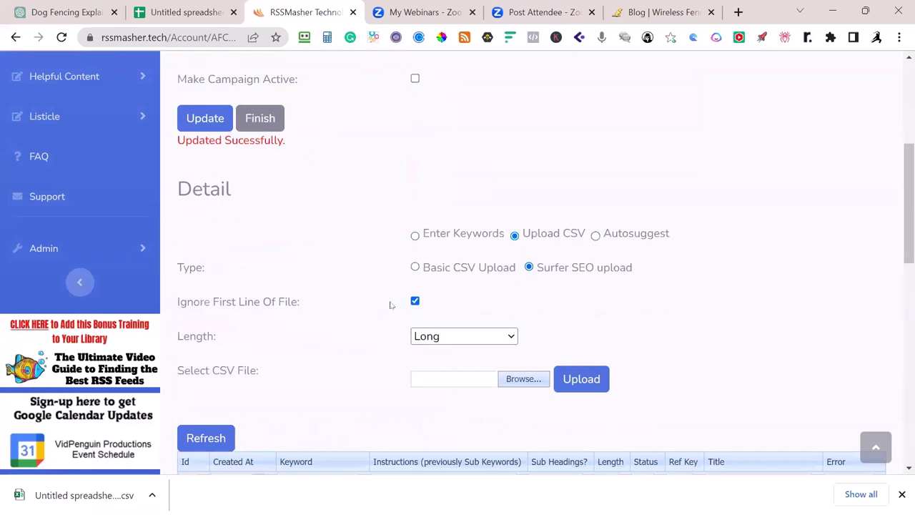
pyautogui.scroll(-4, 432, 357)
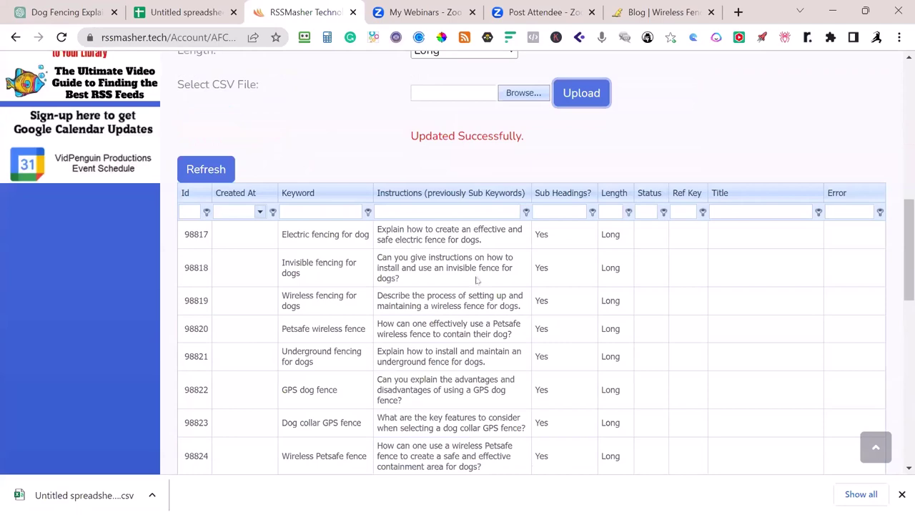
# Review the uploaded keyword and instruction rows along with the campaign's settings
pyautogui.scroll(-3, 483, 271)
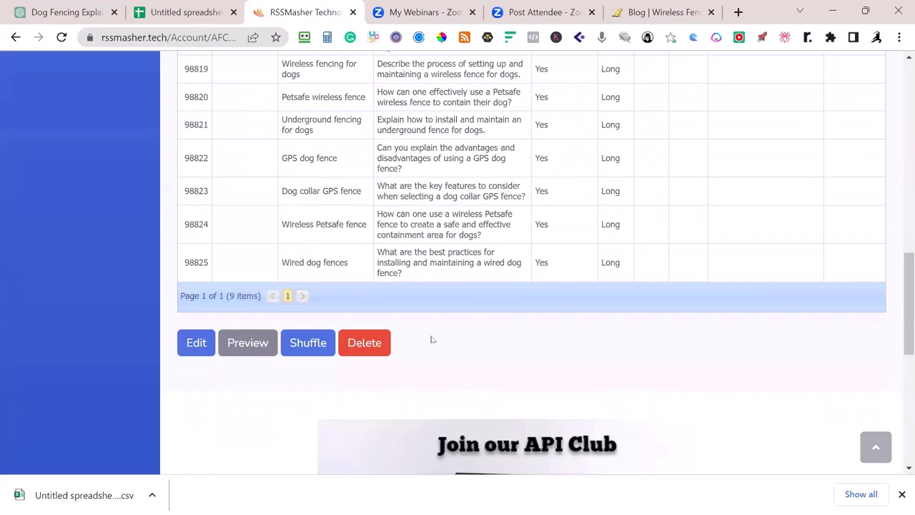
pyautogui.scroll(5, 468, 319)
pyautogui.scroll(4, 383, 341)
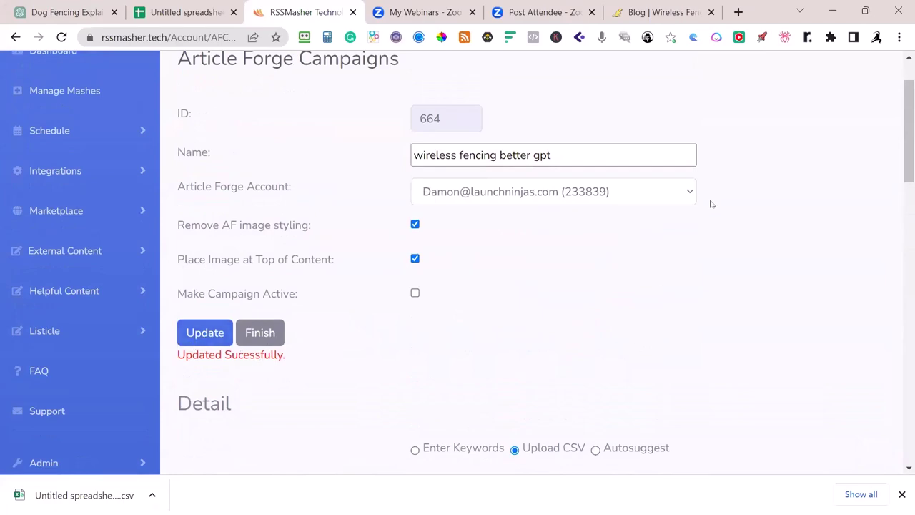
pyautogui.scroll(-1, 812, 239)
pyautogui.scroll(-8, 271, 312)
pyautogui.scroll(2, 460, 307)
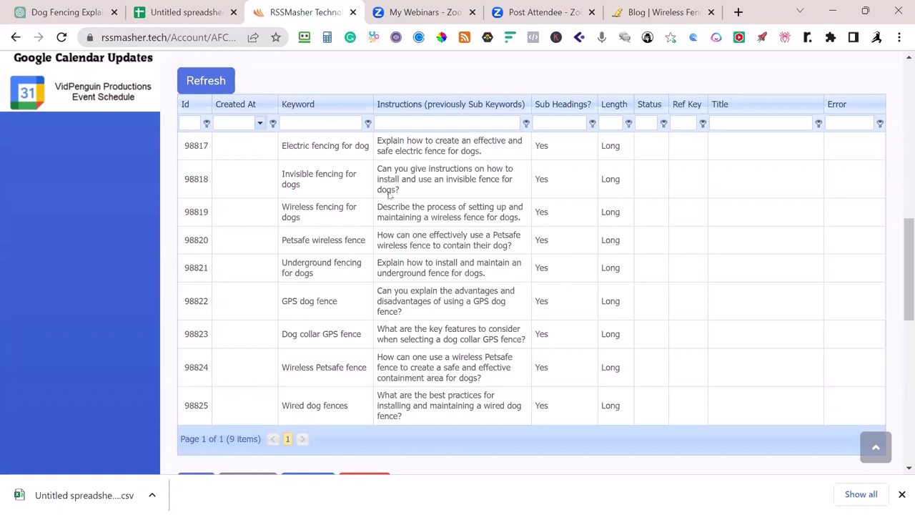
# In ChatGPT, compare the prompts in the table from the [GOOD] command with those from the [BETTER] command
pyautogui.click(68, 12)
pyautogui.scroll(-1, 762, 364)
pyautogui.scroll(4, 590, 309)
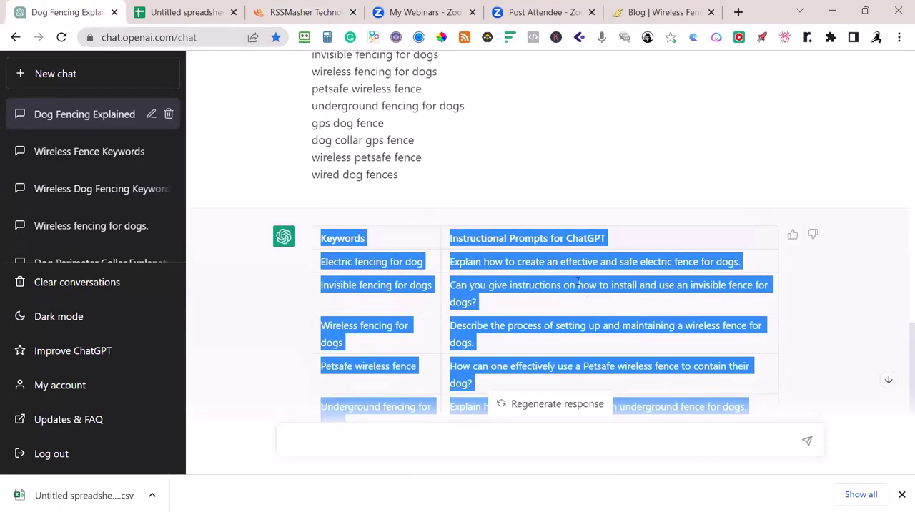
pyautogui.click(574, 185)
pyautogui.scroll(12, 582, 169)
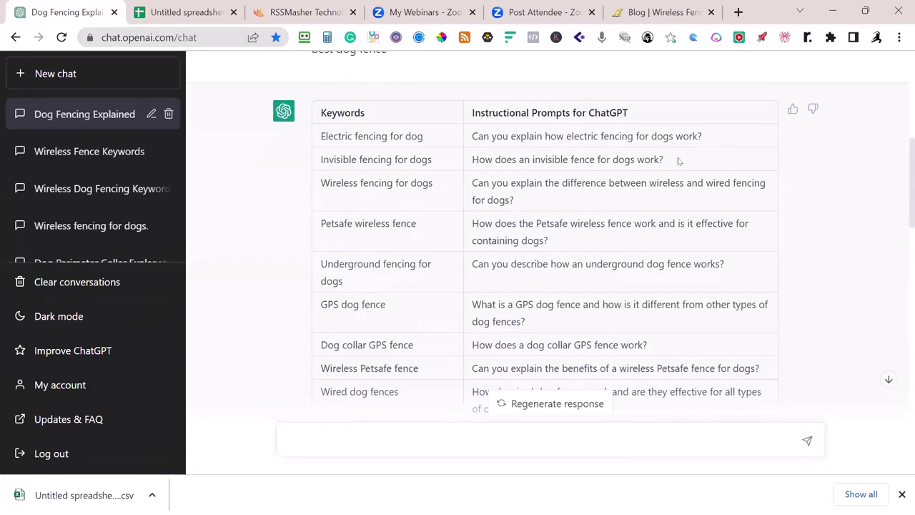
pyautogui.scroll(-2, 679, 159)
pyautogui.scroll(2, 586, 160)
pyautogui.scroll(-8, 706, 178)
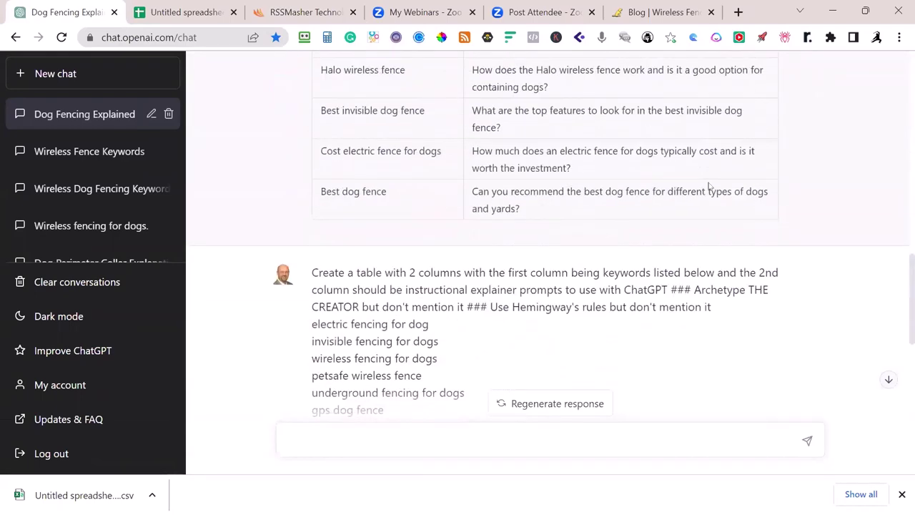
pyautogui.scroll(-6, 707, 187)
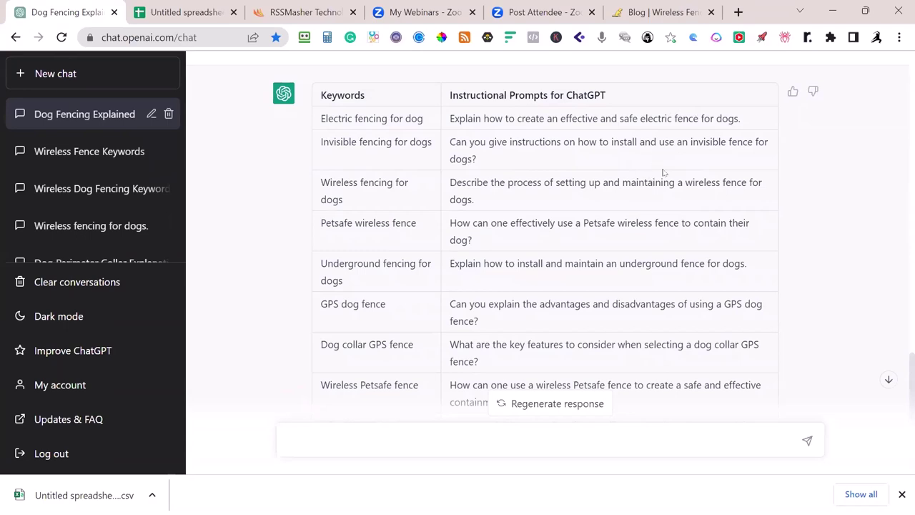
pyautogui.scroll(3, 616, 212)
pyautogui.scroll(4, 617, 212)
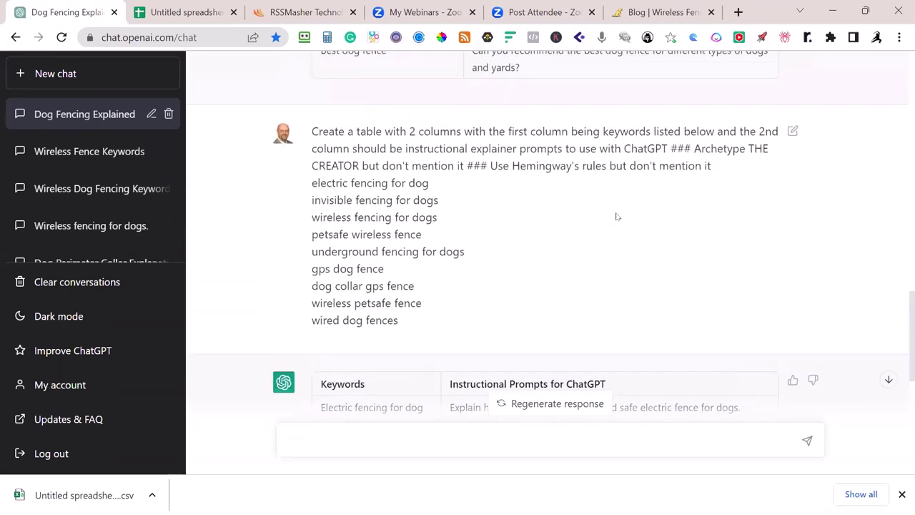
pyautogui.scroll(-10, 616, 215)
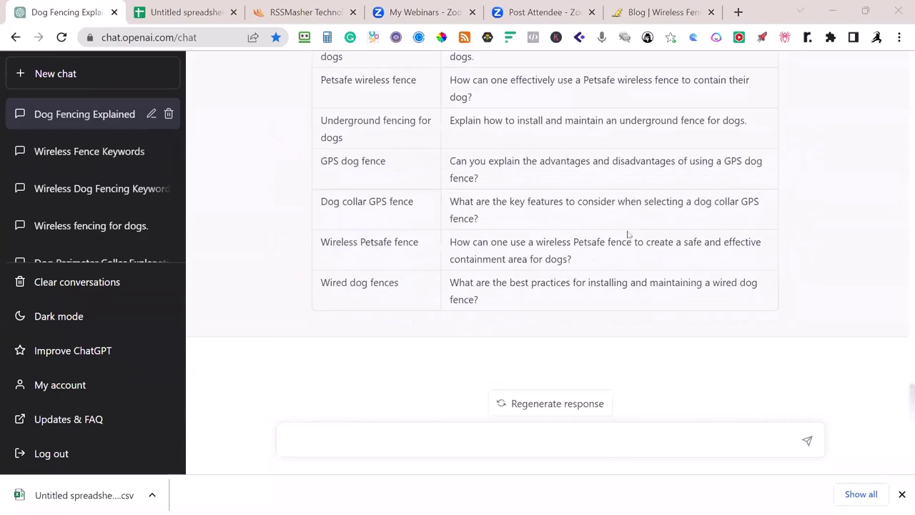
# Switch to Notion and copy the [BEST] prompt text, without its label
pyautogui.hotkey('alt', 'Tab')
pyautogui.scroll(-2, 523, 360)
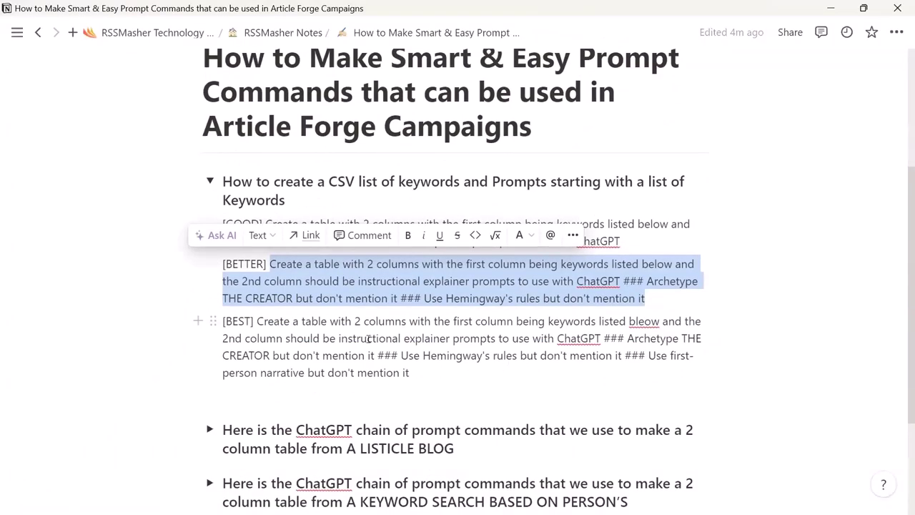
pyautogui.click(114, 292)
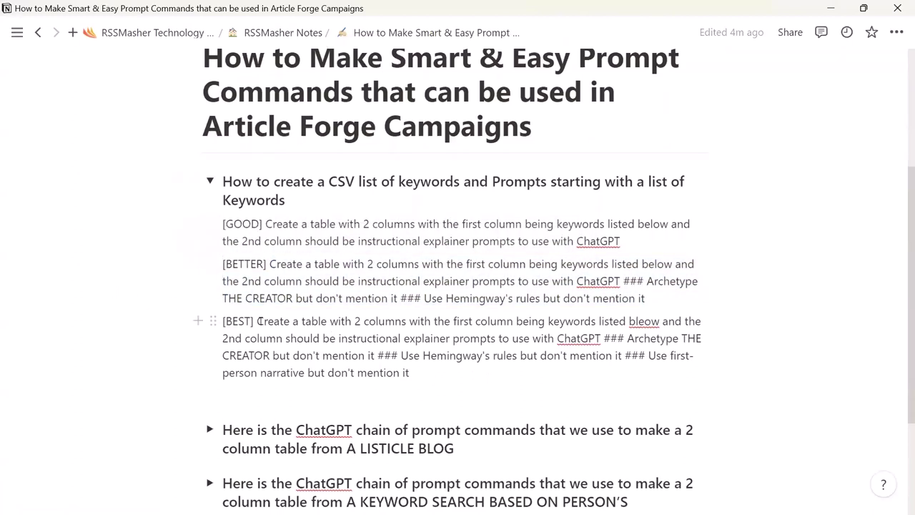
pyautogui.moveTo(259, 321); pyautogui.dragTo(414, 370)
pyautogui.hotkey('ctrl', 'c')
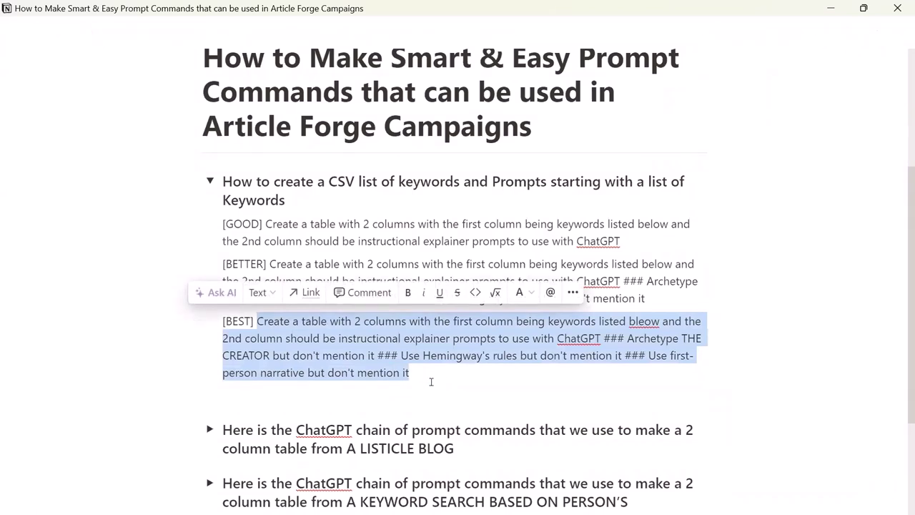
# Submit the copied [BEST] prompt in ChatGPT, with the dog fencing keyword list added on the line below it
pyautogui.hotkey('alt', 'Tab')
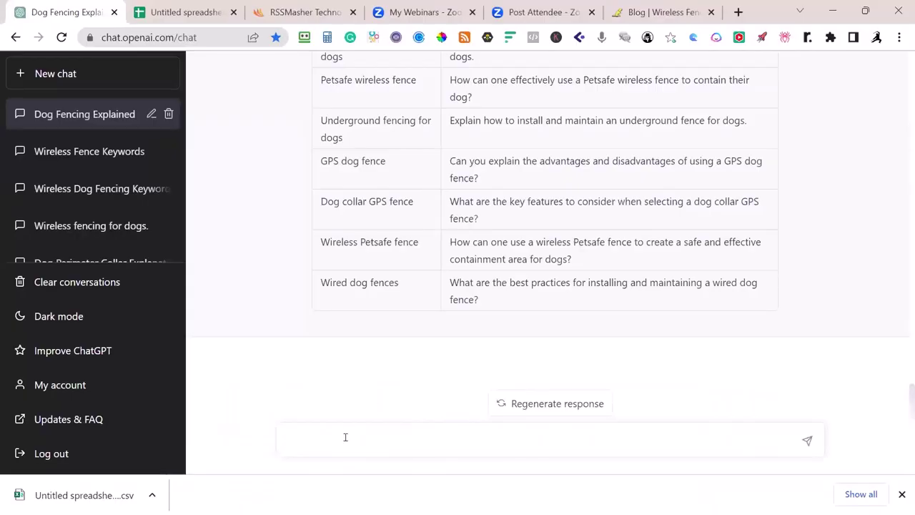
pyautogui.hotkey('ctrl', 'v')
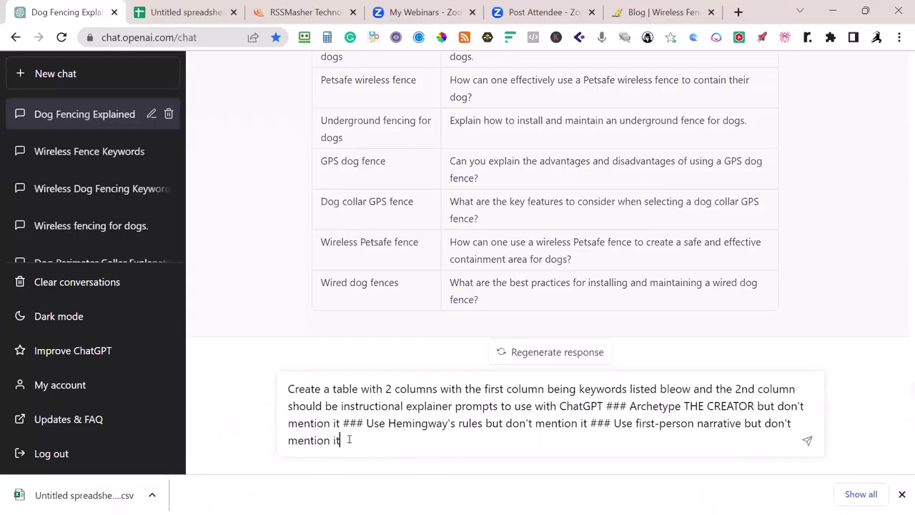
pyautogui.hotkey('shift', 'Return')
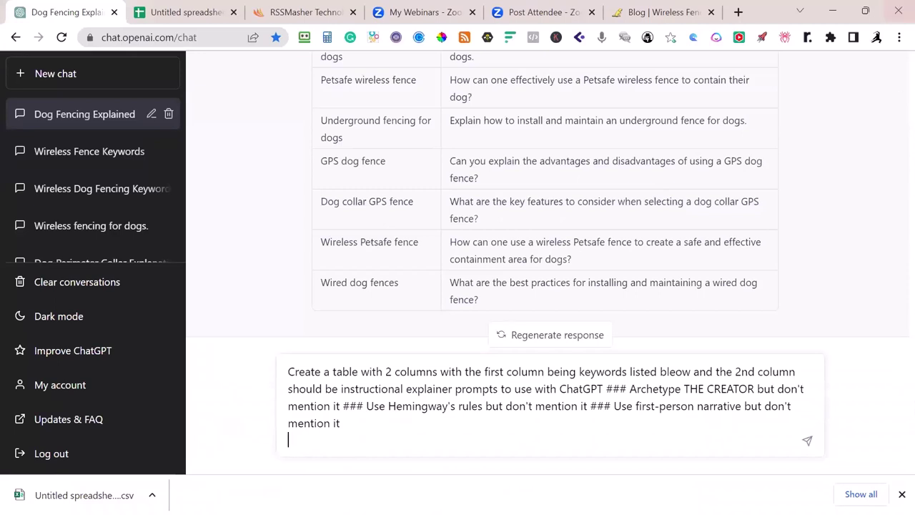
pyautogui.hotkey('alt', 'Tab')
pyautogui.click(303, 439)
pyautogui.hotkey('ctrl', 'v')
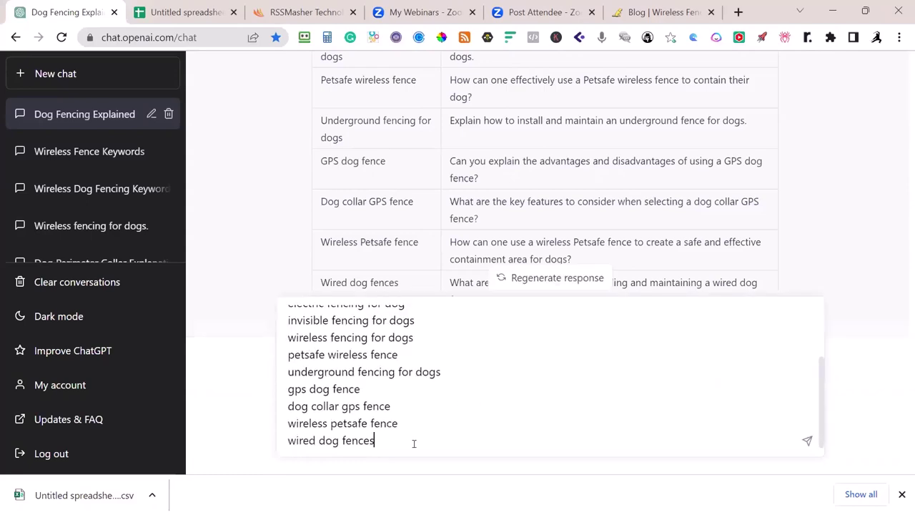
pyautogui.press('Return')
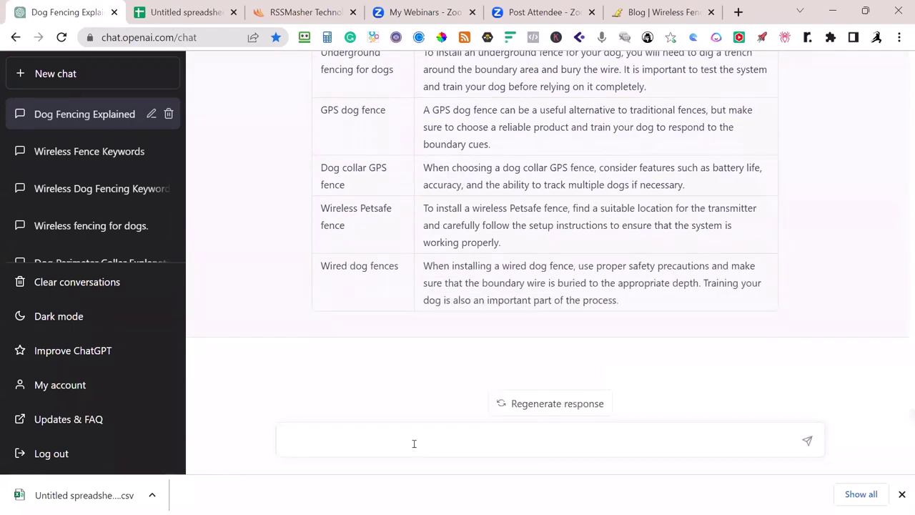
# Compare the prompts in the new [BEST] table with those in the earlier [BETTER] and [GOOD] tables
pyautogui.scroll(10, 461, 258)
pyautogui.scroll(-4, 461, 259)
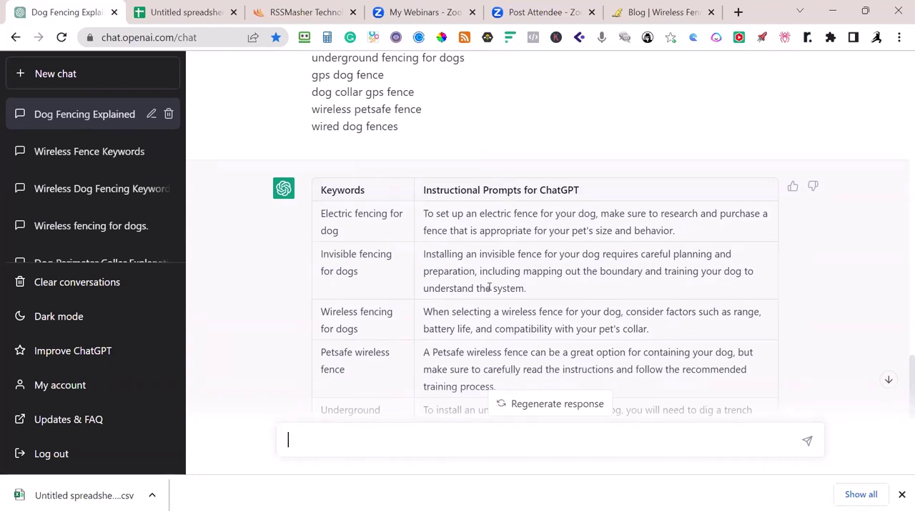
pyautogui.scroll(-2, 558, 252)
pyautogui.scroll(5, 558, 252)
pyautogui.scroll(-5, 558, 252)
pyautogui.scroll(10, 558, 252)
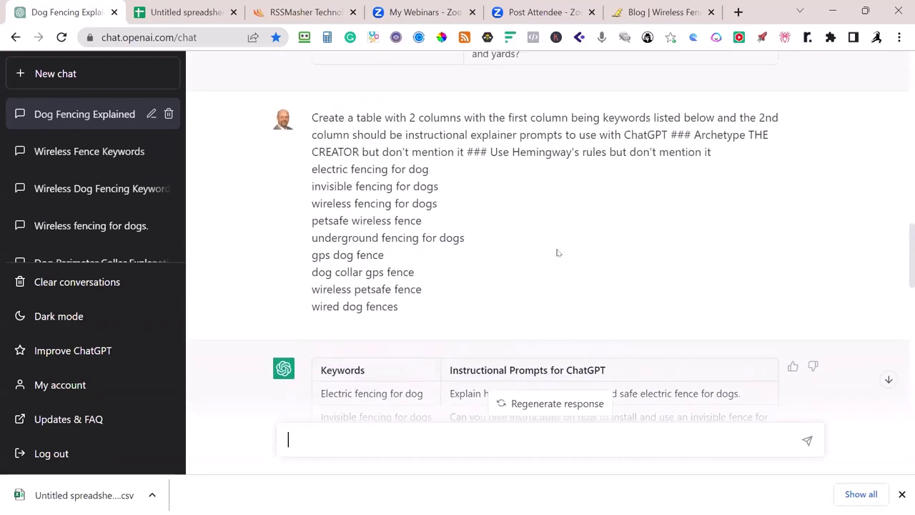
pyautogui.scroll(3, 557, 251)
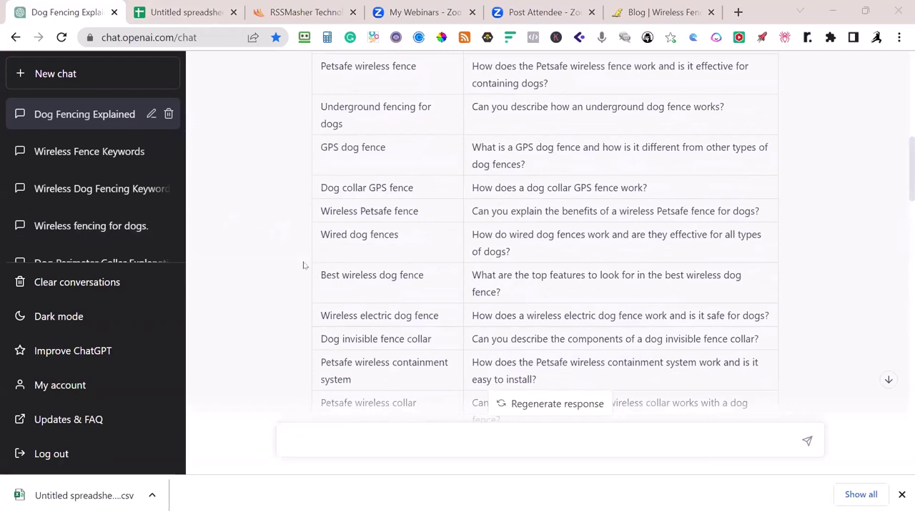
# In Notion, collapse the CSV keyword list section and expand the prompt chain section for A LISTICLE BLOG
pyautogui.hotkey('alt', 'Tab')
pyautogui.scroll(-2, 574, 221)
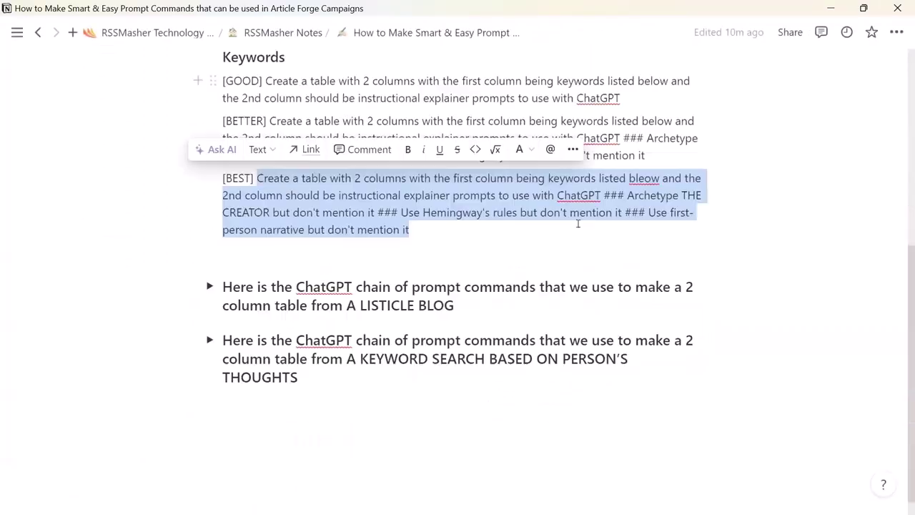
pyautogui.scroll(1, 783, 151)
pyautogui.scroll(1, 782, 150)
pyautogui.click(783, 150)
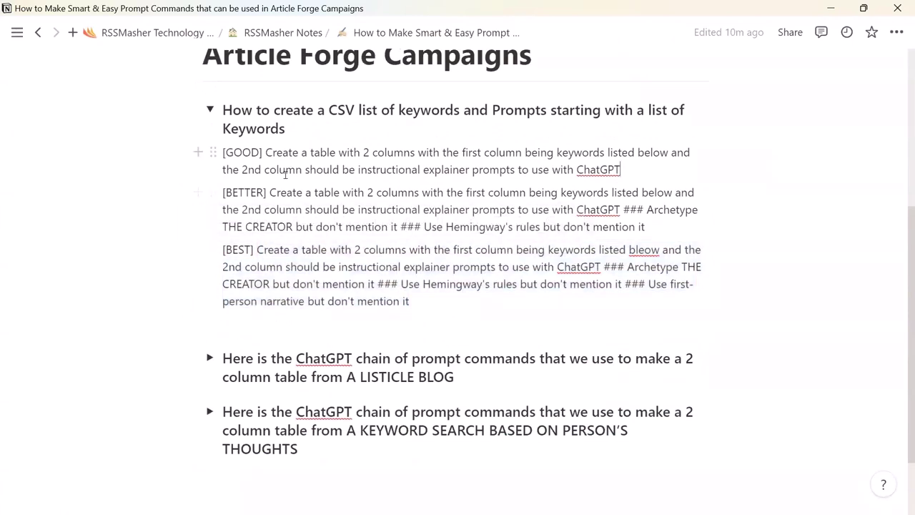
pyautogui.click(209, 109)
pyautogui.click(210, 263)
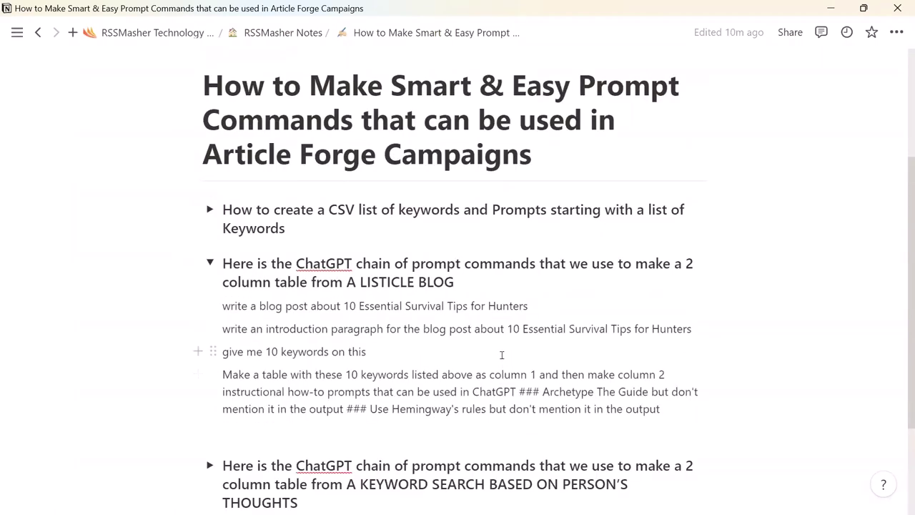
# Copy the prompt "write a blog post about 10 Essential Survival Tips for Hunters" and submit it in a new ChatGPT chat
pyautogui.moveTo(528, 306); pyautogui.dragTo(217, 307)
pyautogui.hotkey('ctrl', 'c')
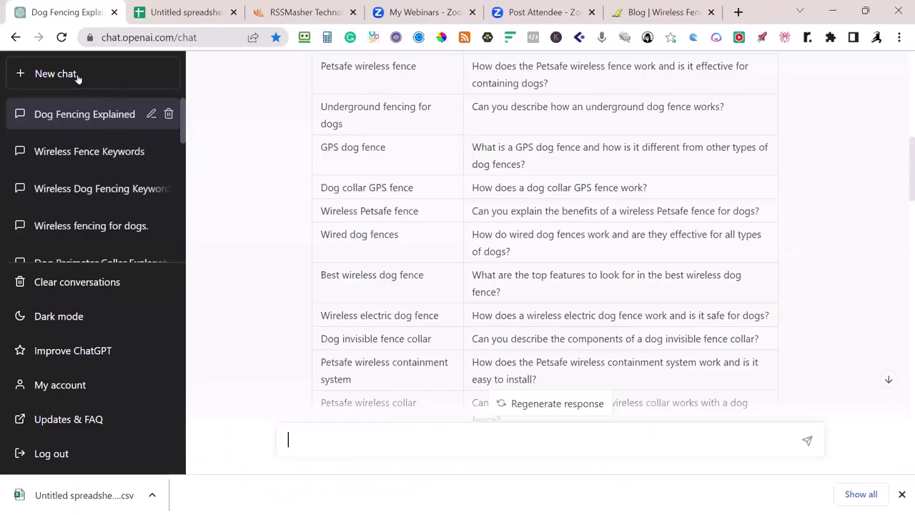
pyautogui.click(76, 76)
pyautogui.hotkey('ctrl', 'v')
pyautogui.press('Return')
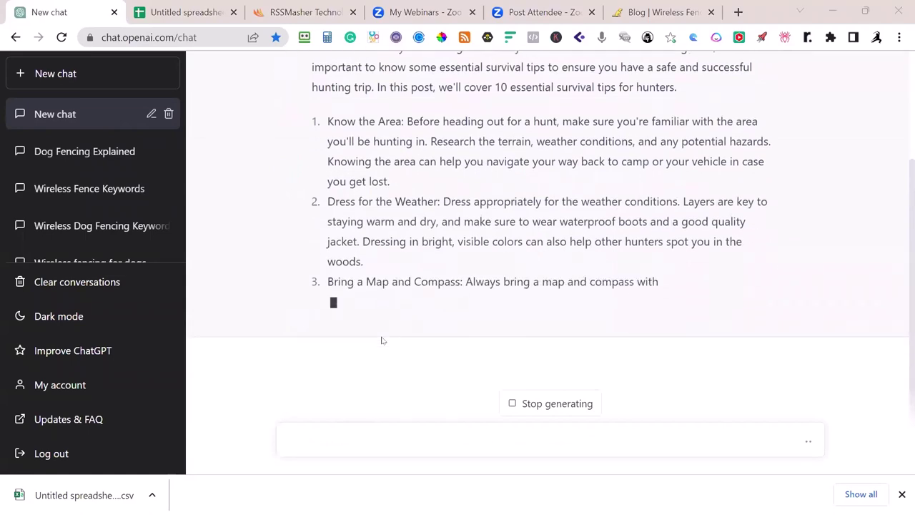
# Submit the Notion prompt asking ChatGPT for an introduction paragraph for the blog post about 10 Essential Survival Tips for Hunters
pyautogui.hotkey('alt', 'Tab')
pyautogui.moveTo(223, 328); pyautogui.dragTo(692, 329)
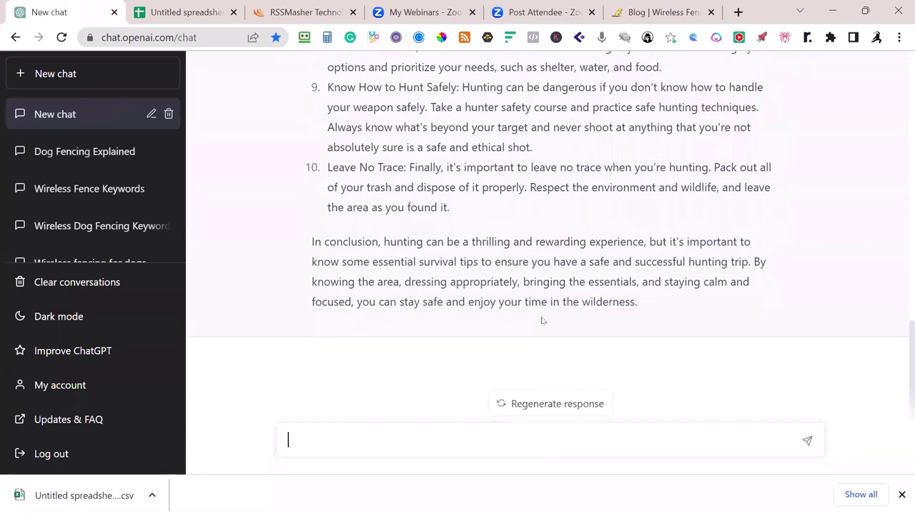
pyautogui.write('write an introduction paragraph for the blog post about 10 Essential Survival Tips for Hunters')
pyautogui.press('Return')
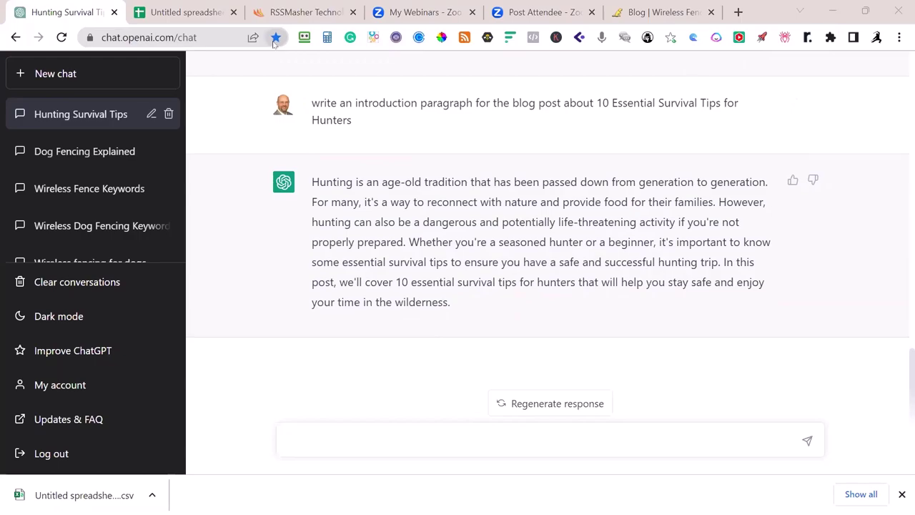
# Submit Notion's "give me 10 keywords on this" prompt, and ask for 10 long tail keywords that hunters would use in google search
pyautogui.hotkey('alt', 'Tab')
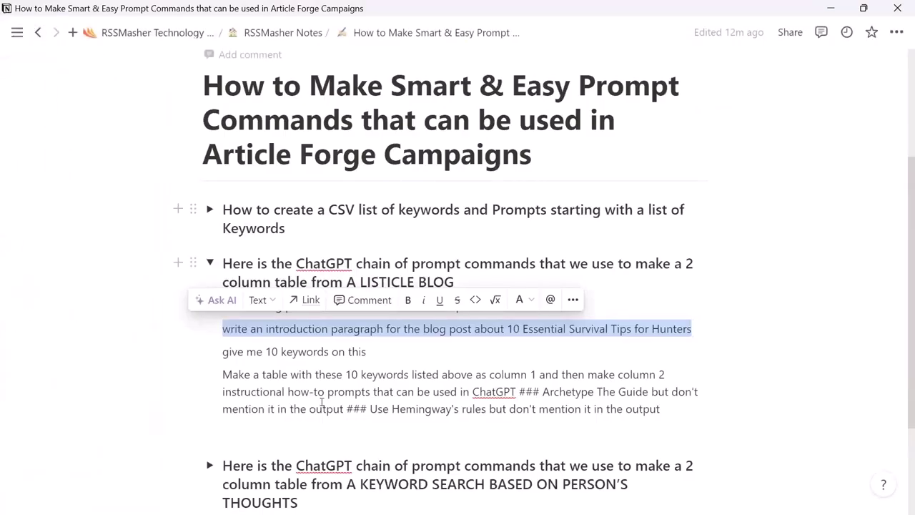
pyautogui.moveTo(371, 353); pyautogui.dragTo(220, 360)
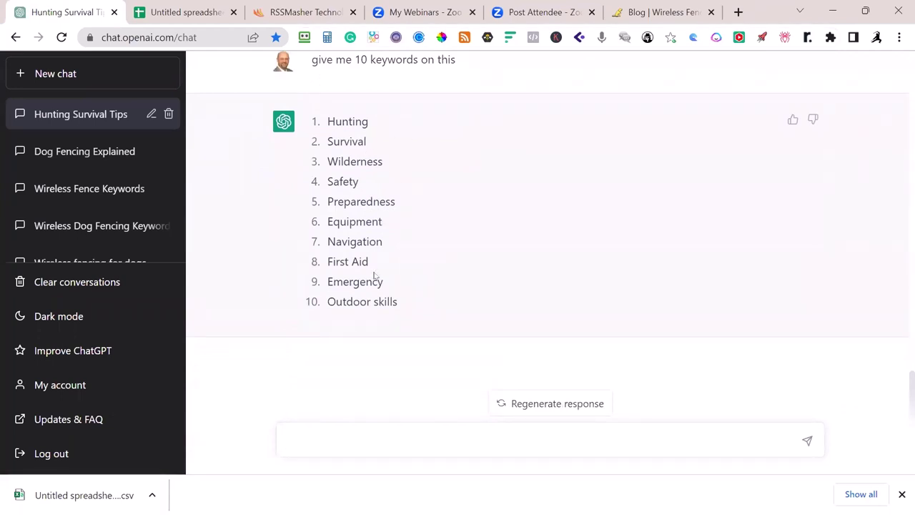
pyautogui.write('give me 10 long tail keyw')
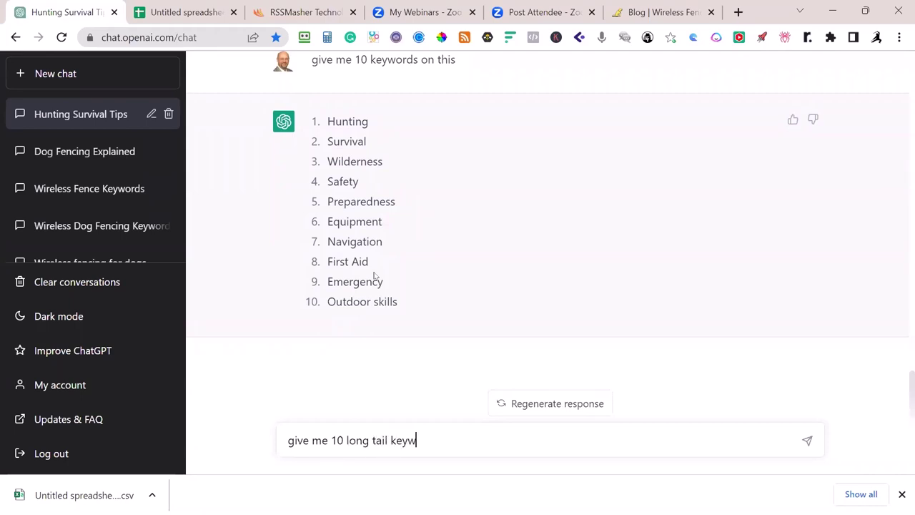
pyautogui.write('ords that hunters')
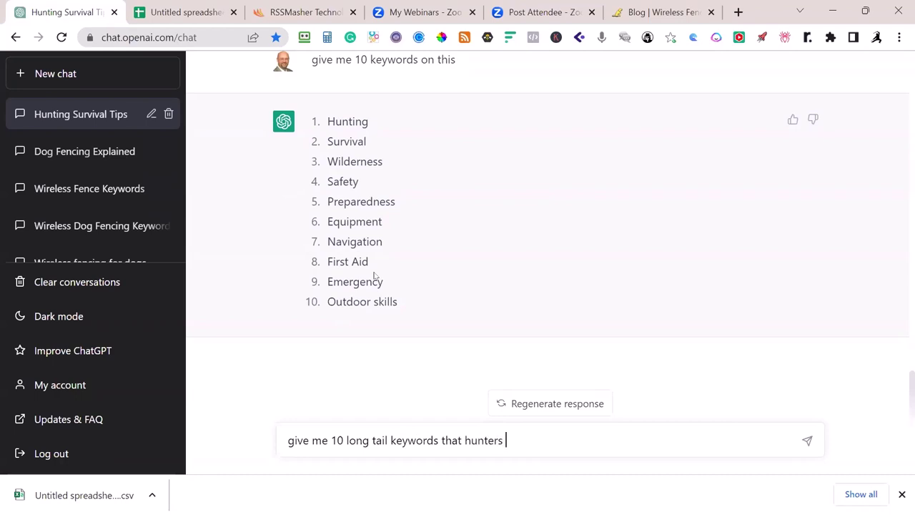
pyautogui.write(' would use in google search')
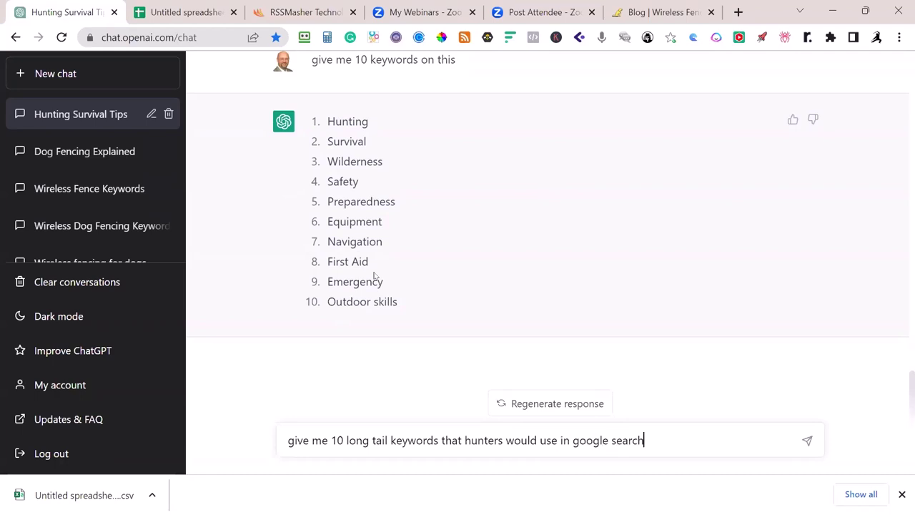
pyautogui.press('Return')
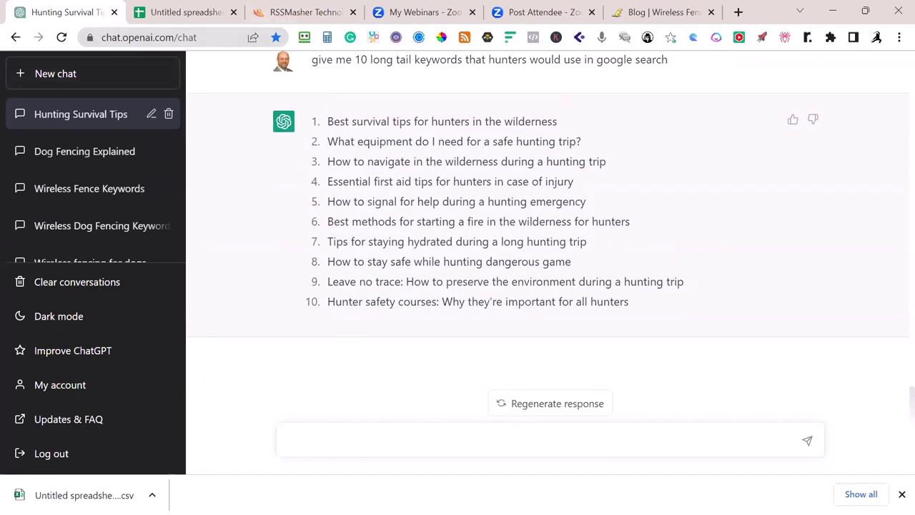
# Submit Notion's two-column how-to table prompt in ChatGPT, worded for the 10 keywords listed immediately above, and review the table
pyautogui.hotkey('alt', 'Tab')
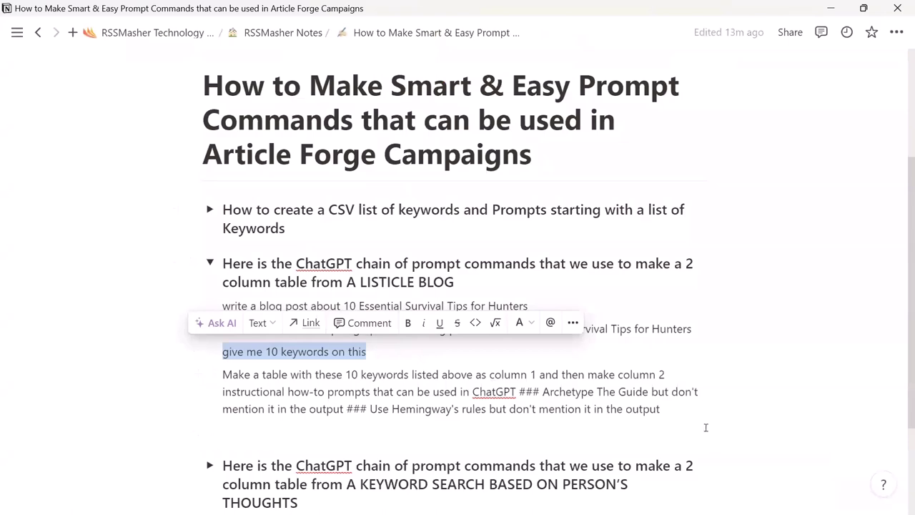
pyautogui.moveTo(674, 411); pyautogui.dragTo(224, 377)
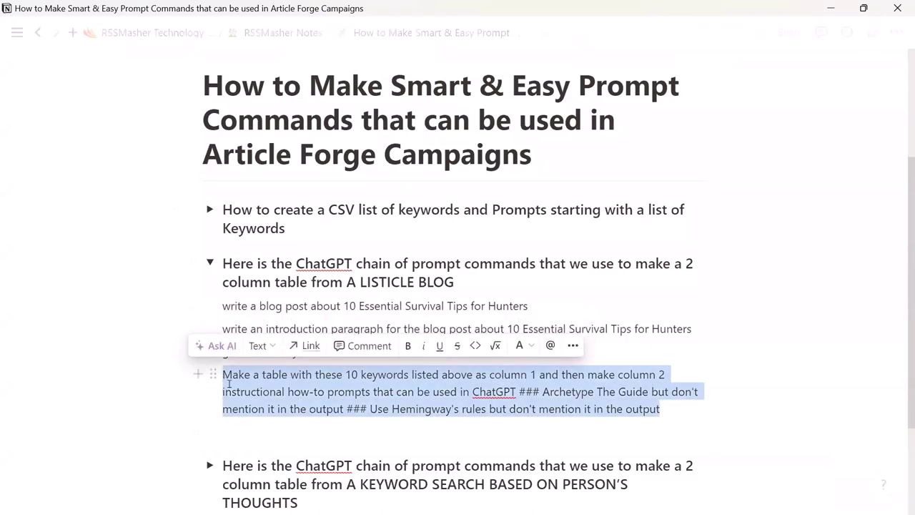
pyautogui.hotkey('alt', 'Tab')
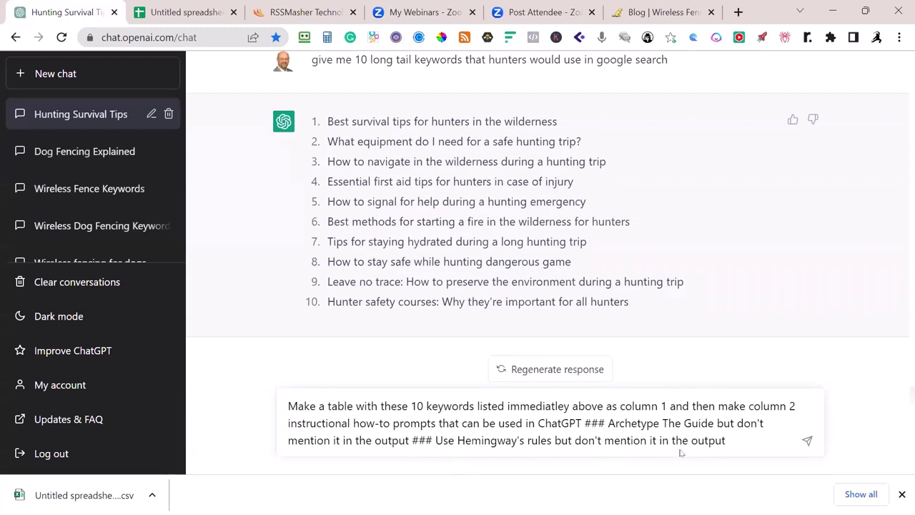
pyautogui.click(805, 443)
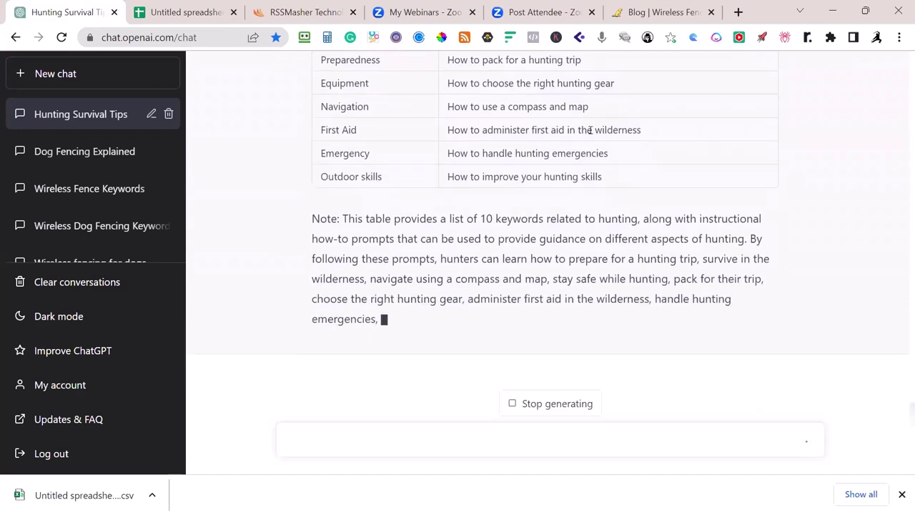
pyautogui.scroll(2, 631, 159)
pyautogui.scroll(1, 636, 153)
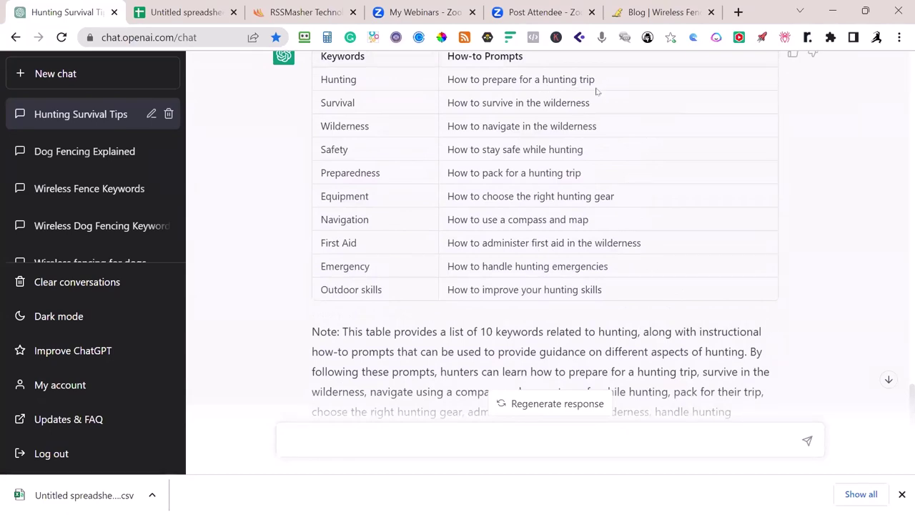
pyautogui.scroll(1, 488, 181)
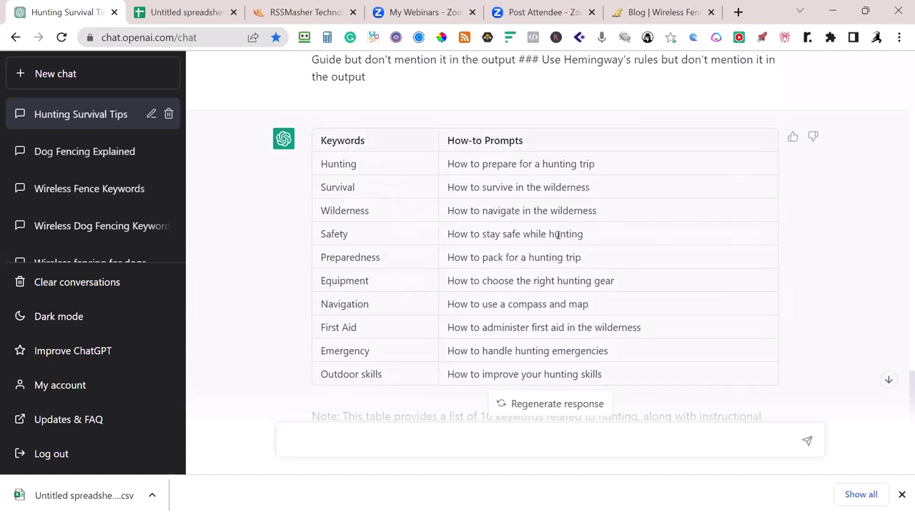
pyautogui.scroll(-3, 533, 325)
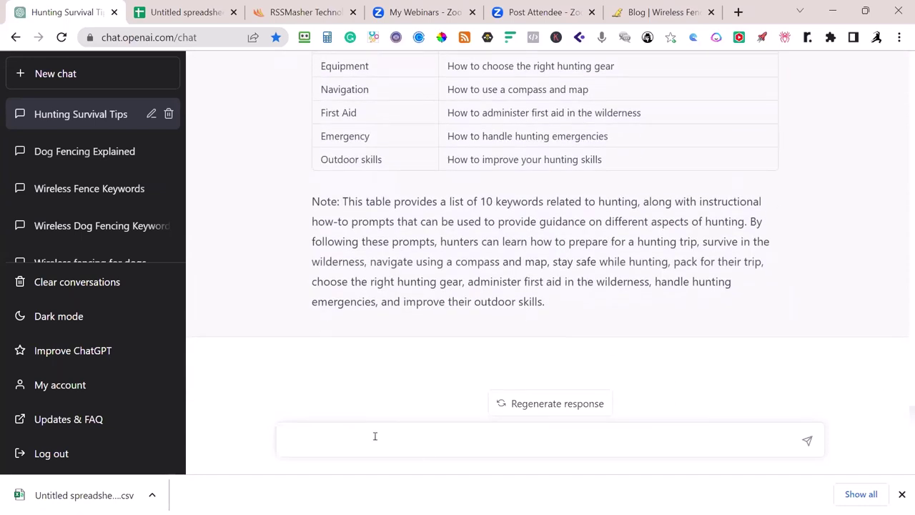
pyautogui.write('Contiu')
pyautogui.press('BackSpace')
pyautogui.press('BackSpace')
pyautogui.press('BackSpace')
pyautogui.press('BackSpace')
# Switch to Notion and expand the prompt chain section for A KEYWORD SEARCH BASED ON PERSON'S THOUGHTS
pyautogui.hotkey('alt', 'Tab')
pyautogui.scroll(-2, 412, 288)
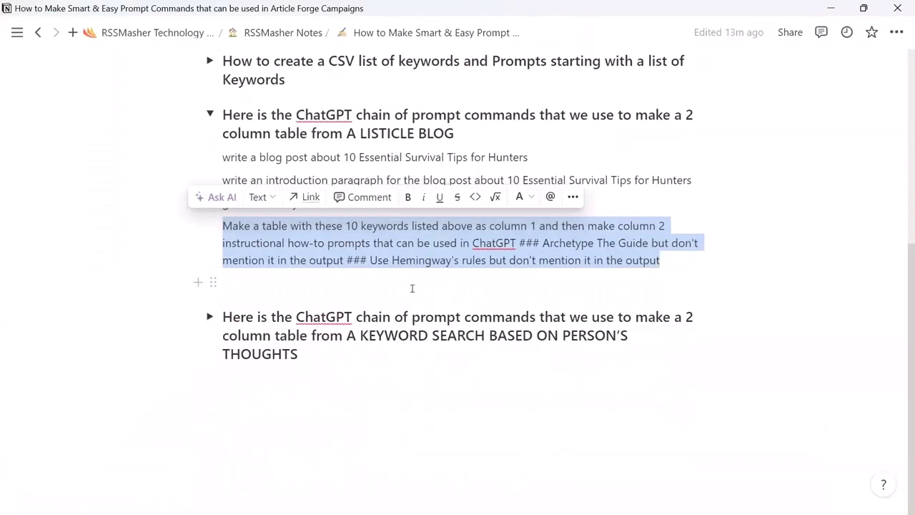
pyautogui.click(210, 316)
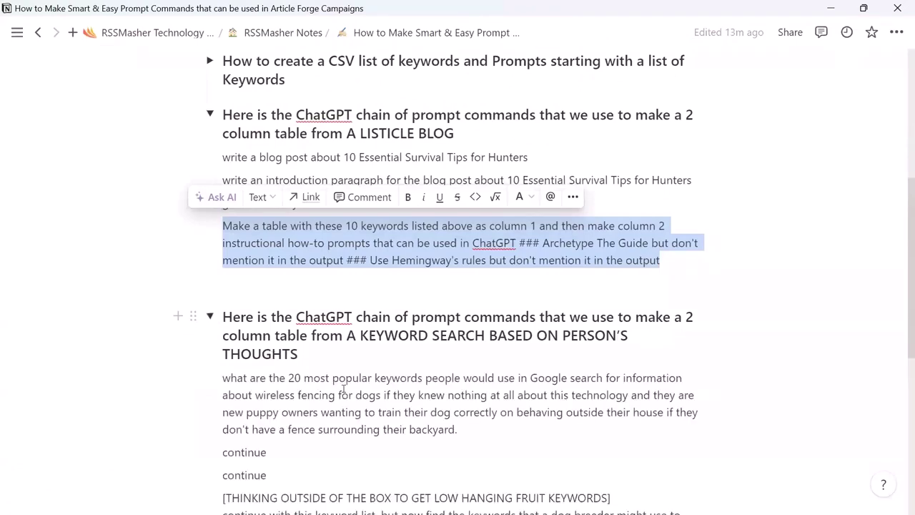
pyautogui.scroll(-4, 413, 395)
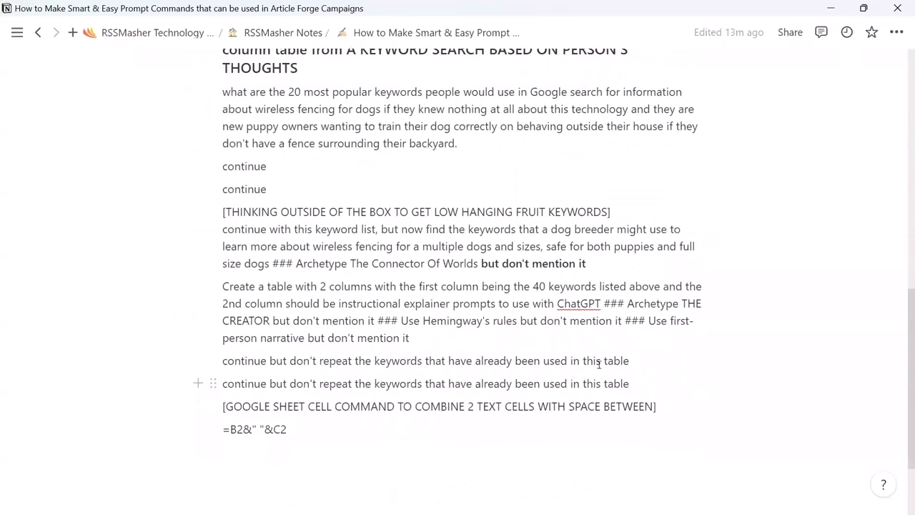
# Copy the prompt "continue but don't repeat the keywords that have already been used in this table" and submit it in ChatGPT
pyautogui.moveTo(634, 357); pyautogui.dragTo(224, 364)
pyautogui.hotkey('ctrl', 'c')
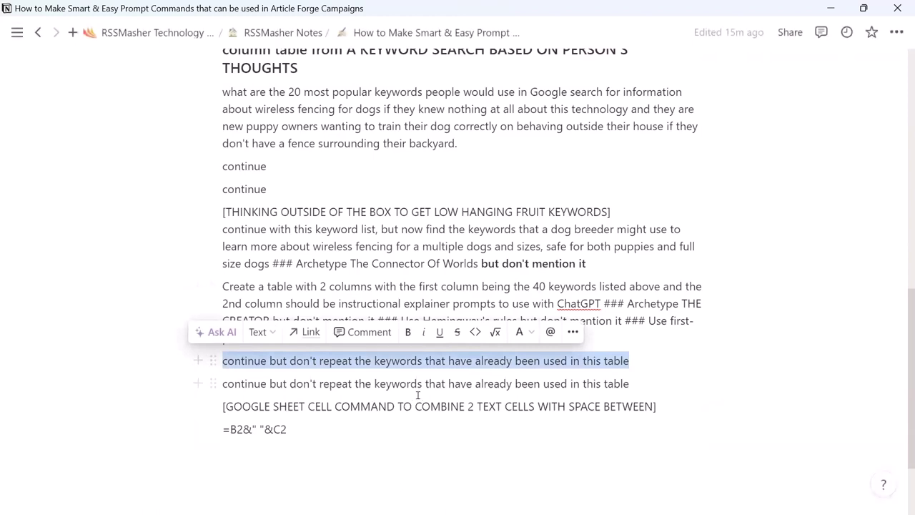
pyautogui.hotkey('alt', 'Tab')
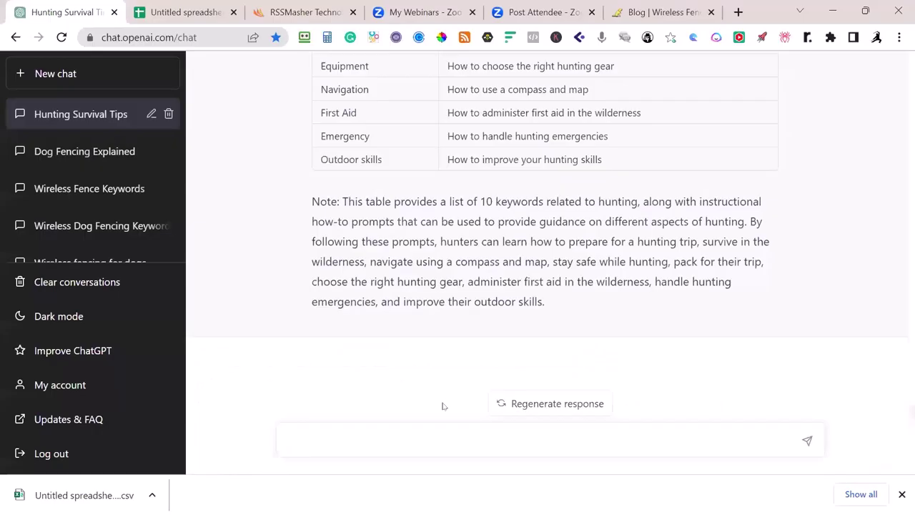
pyautogui.hotkey('ctrl', 'v')
pyautogui.press('Return')
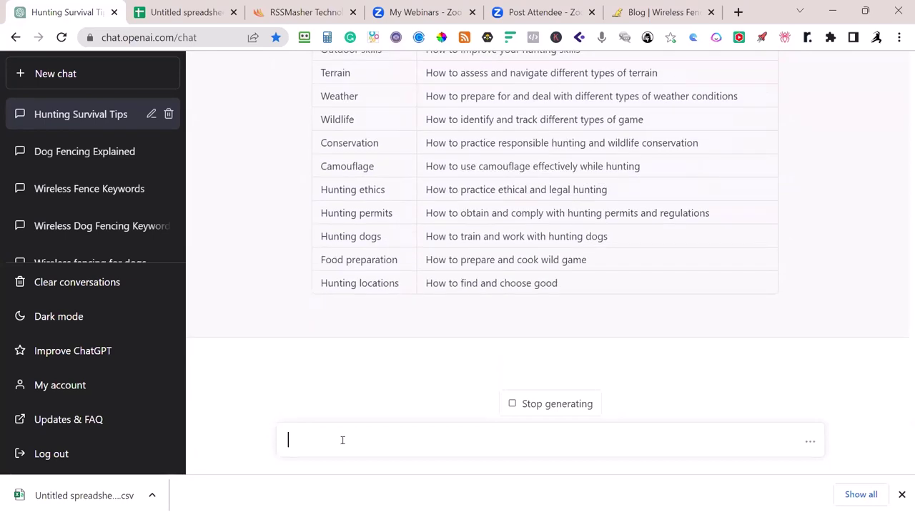
# Submit "continue" in the hunting chat and stop ChatGPT from generating the repeated table
pyautogui.write('con')
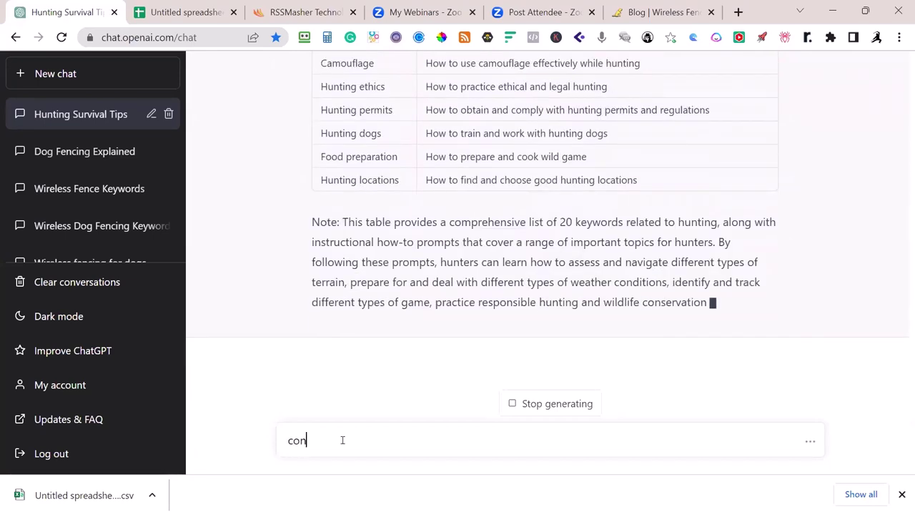
pyautogui.write('ti')
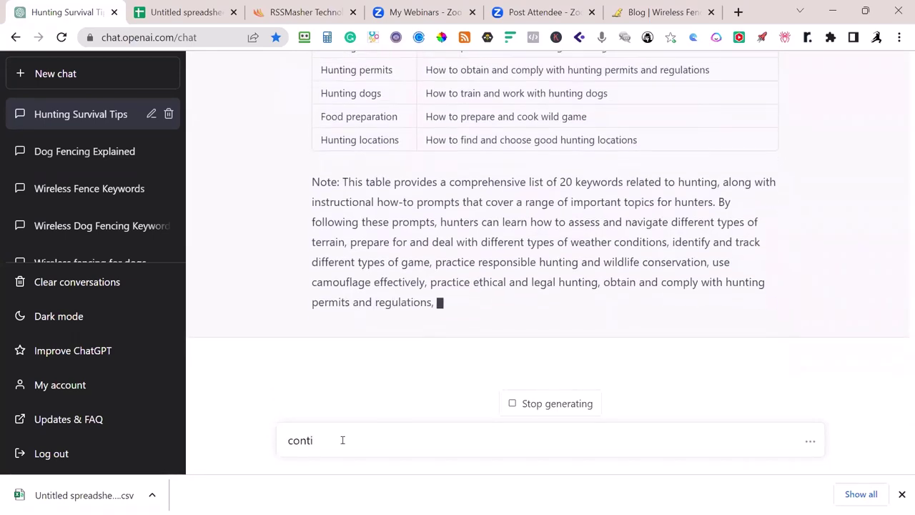
pyautogui.write('nue')
pyautogui.press('Return')
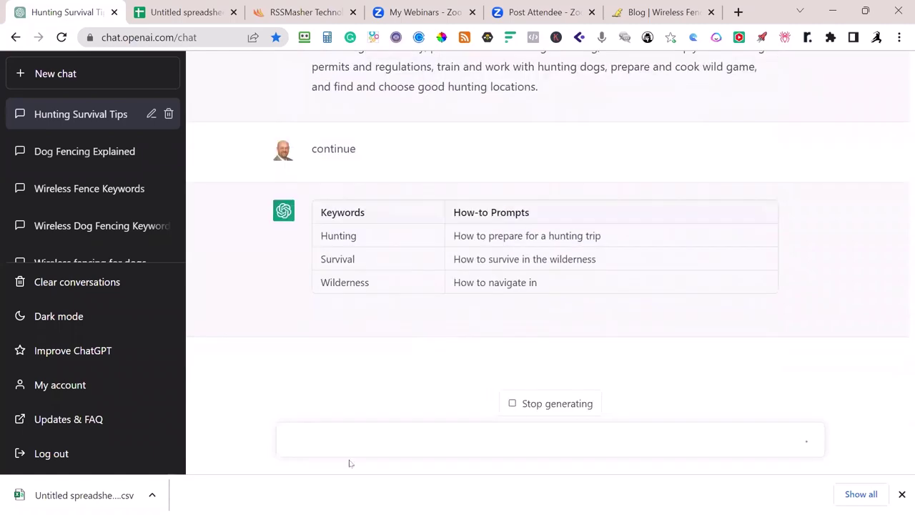
pyautogui.click(550, 403)
# Copy the 10 long tail hunter keywords from the ChatGPT answer and start a new chat
pyautogui.scroll(10, 474, 237)
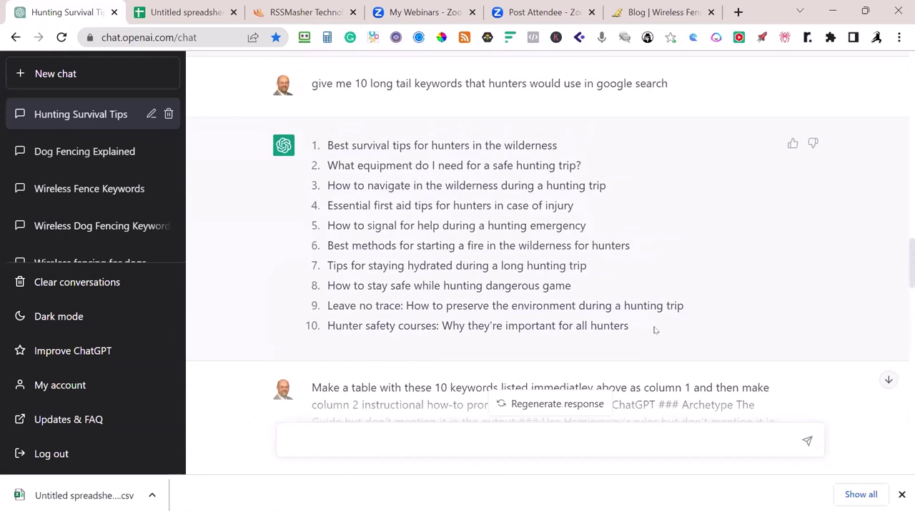
pyautogui.moveTo(654, 329); pyautogui.dragTo(323, 152)
pyautogui.hotkey('ctrl', 'c')
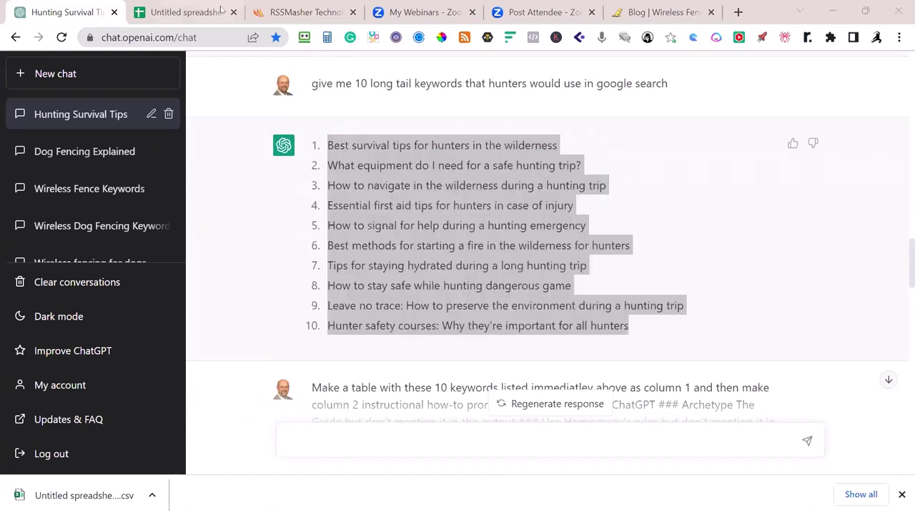
pyautogui.click(77, 74)
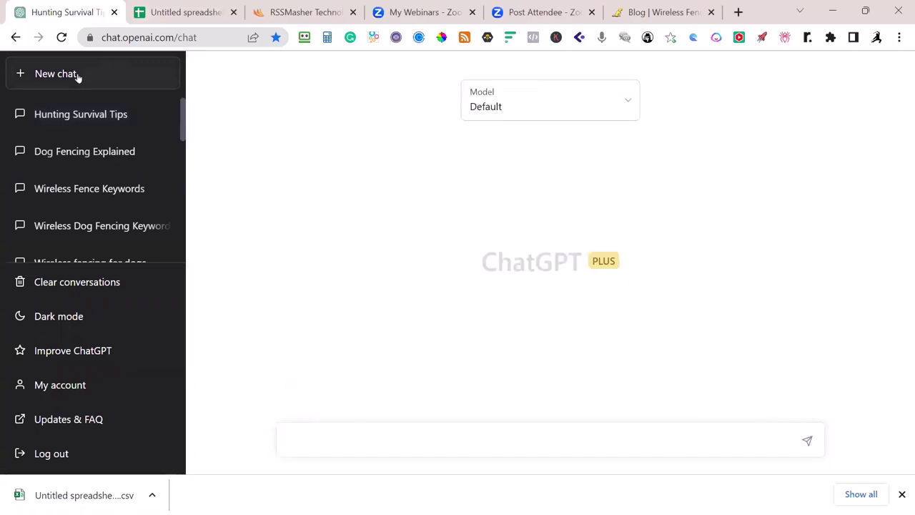
# Copy the table prompt from Notion's LISTICLE BLOG chain into the new chat and reword its opening to "Make a table with the folowing keywords as column 1"
pyautogui.hotkey('alt', 'Tab')
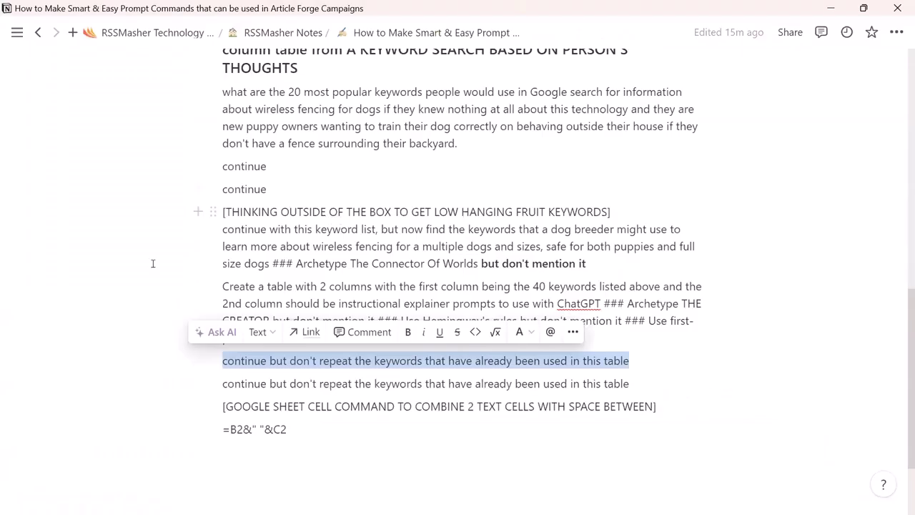
pyautogui.click(106, 254)
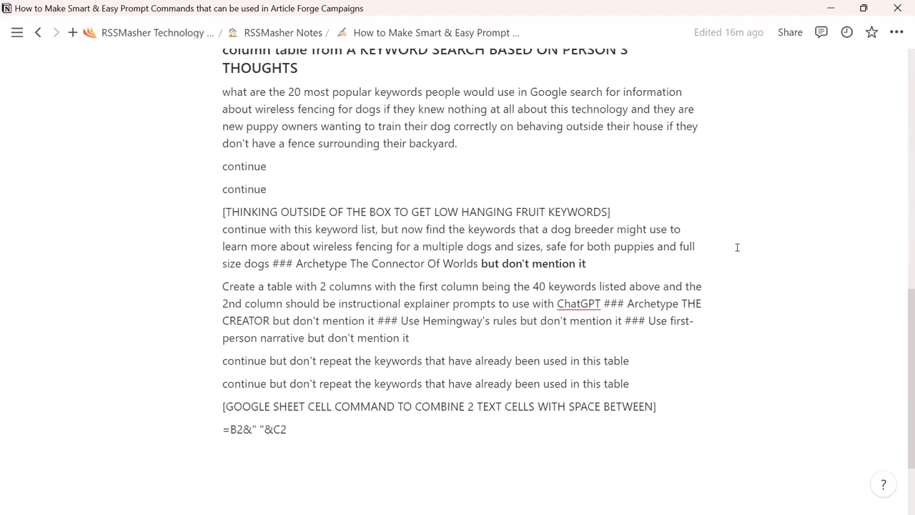
pyautogui.scroll(4, 737, 248)
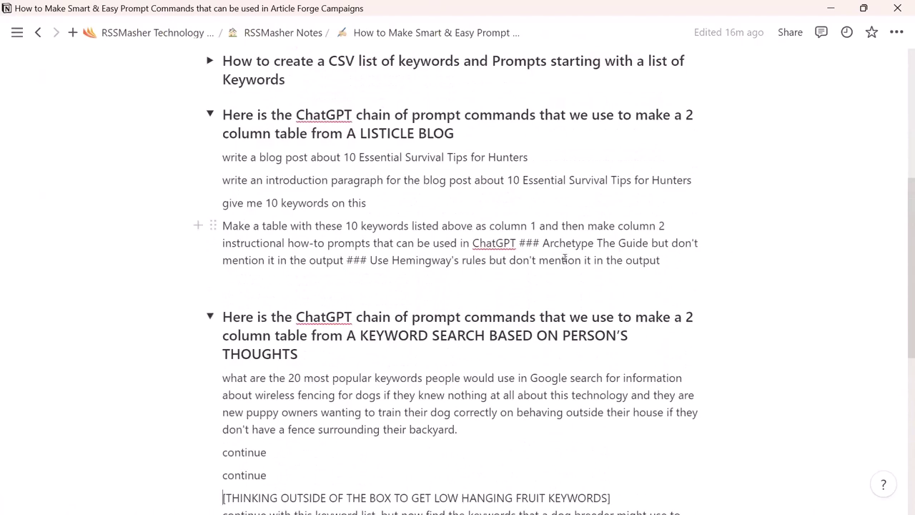
pyautogui.moveTo(661, 260); pyautogui.dragTo(223, 227)
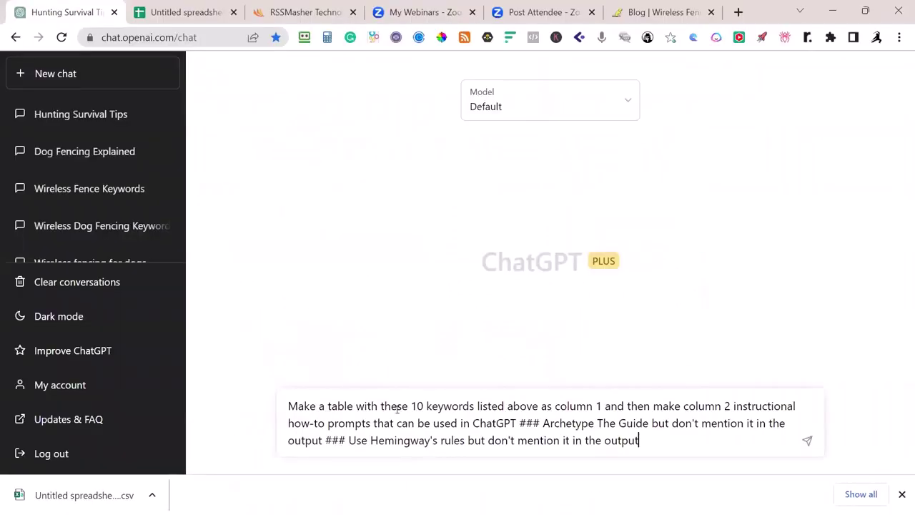
pyautogui.moveTo(396, 406); pyautogui.dragTo(537, 407)
pyautogui.write('folowing keywords as column 1 and then make column 2 instructional how-to')
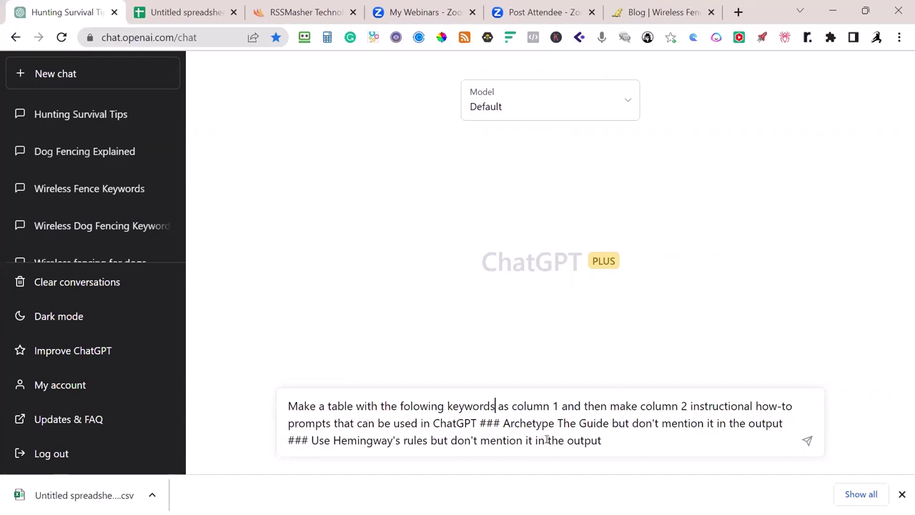
# Add the copied long tail hunter keywords on a new line below the table prompt and submit it
pyautogui.click(608, 441)
pyautogui.hotkey('shift', 'Return')
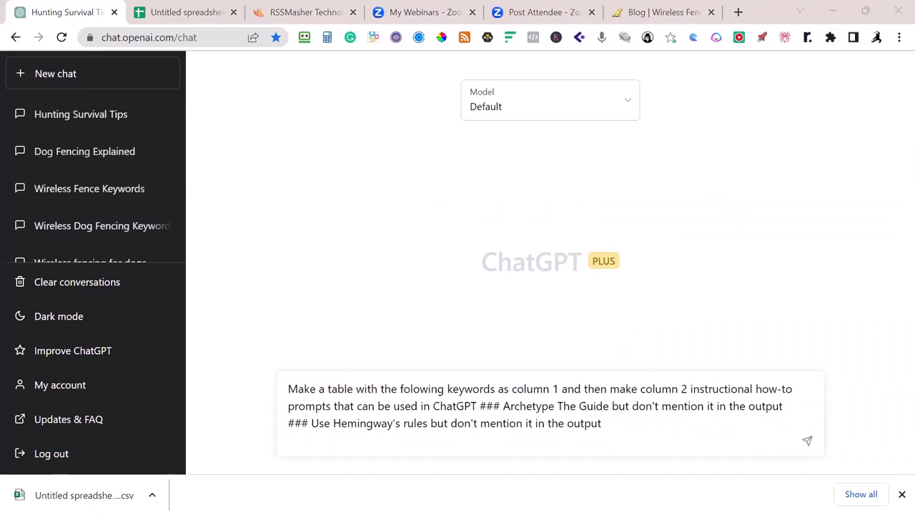
pyautogui.click(296, 436)
pyautogui.hotkey('ctrl', 'v')
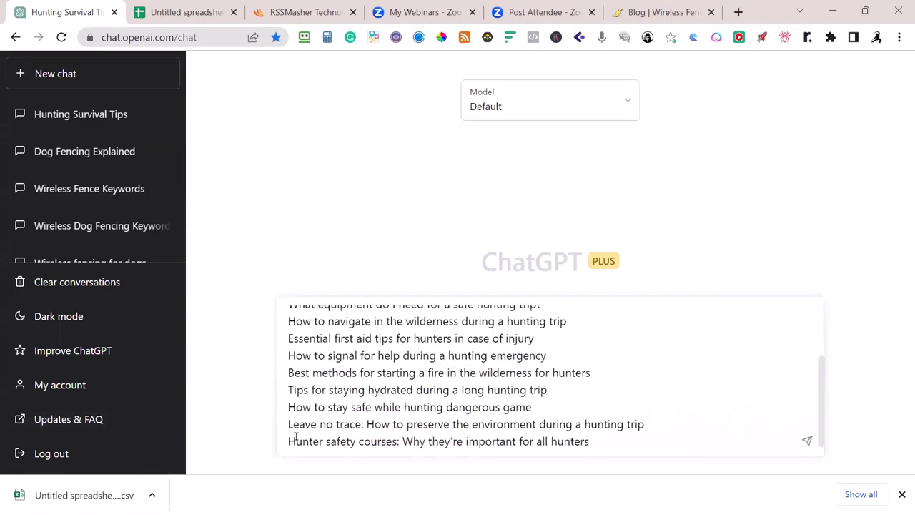
pyautogui.press('Return')
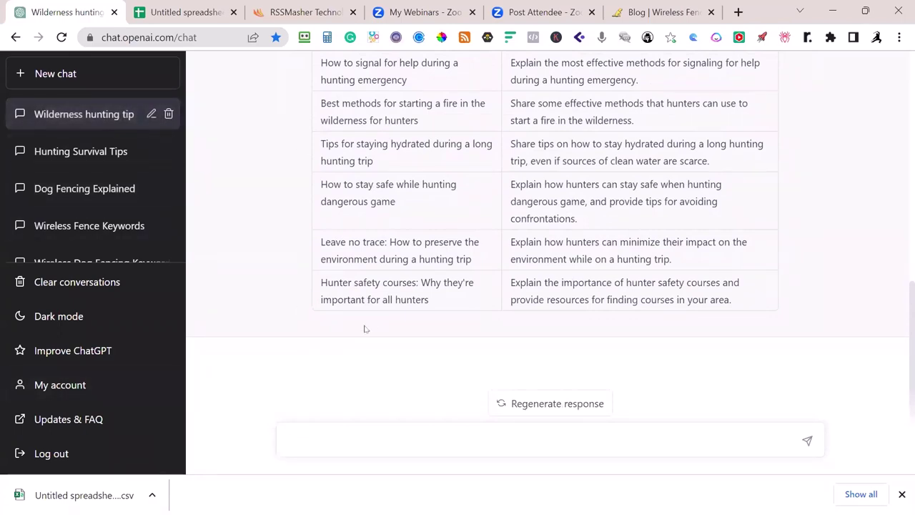
# Review the long tail keywords and their instructional how-to prompts in the generated table
pyautogui.scroll(5, 459, 231)
pyautogui.scroll(-5, 462, 233)
pyautogui.scroll(2, 506, 329)
pyautogui.scroll(-2, 507, 329)
pyautogui.scroll(5, 244, 135)
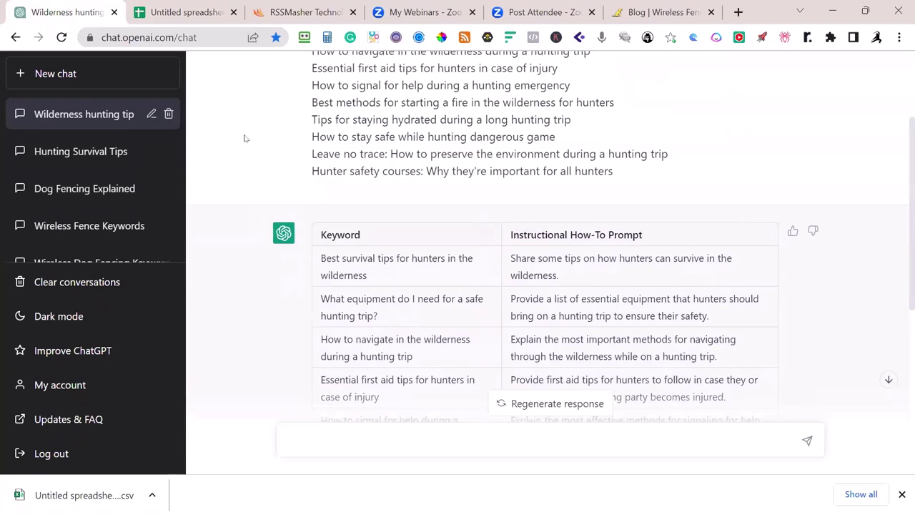
pyautogui.scroll(-5, 245, 136)
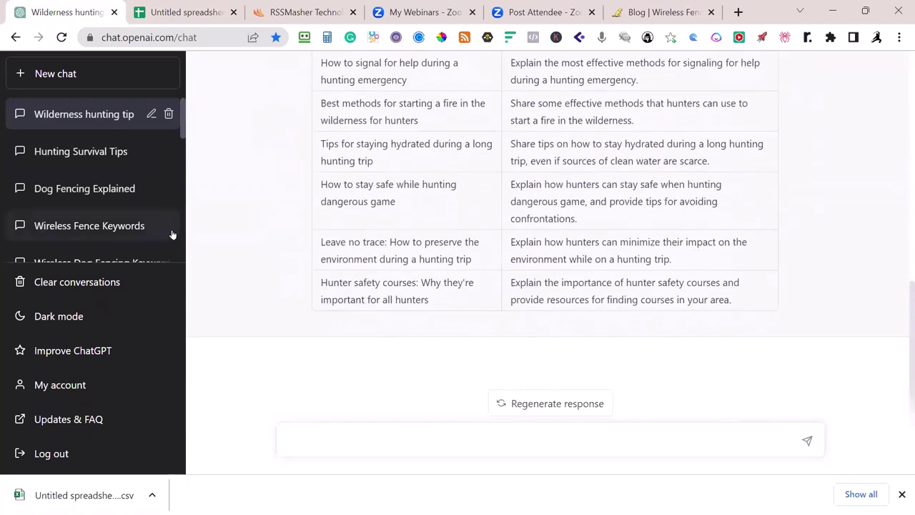
pyautogui.scroll(2, 268, 255)
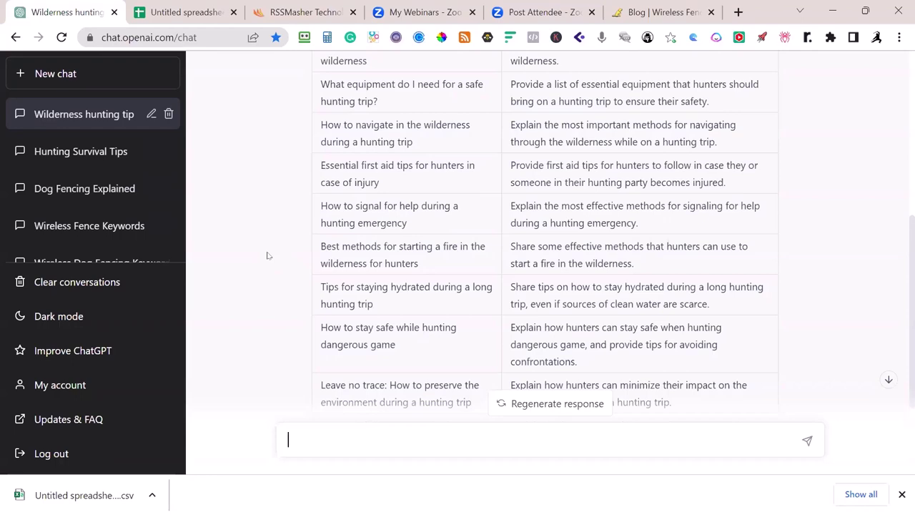
pyautogui.scroll(3, 474, 260)
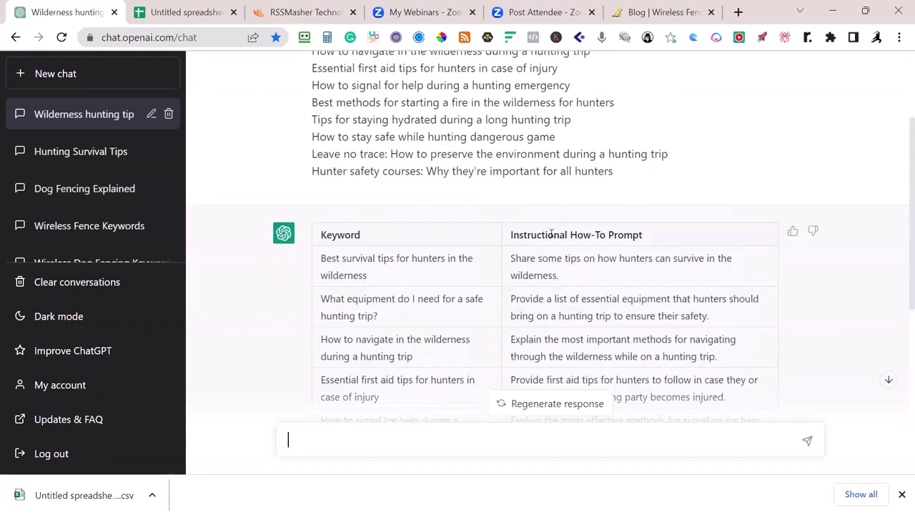
pyautogui.scroll(-2, 659, 253)
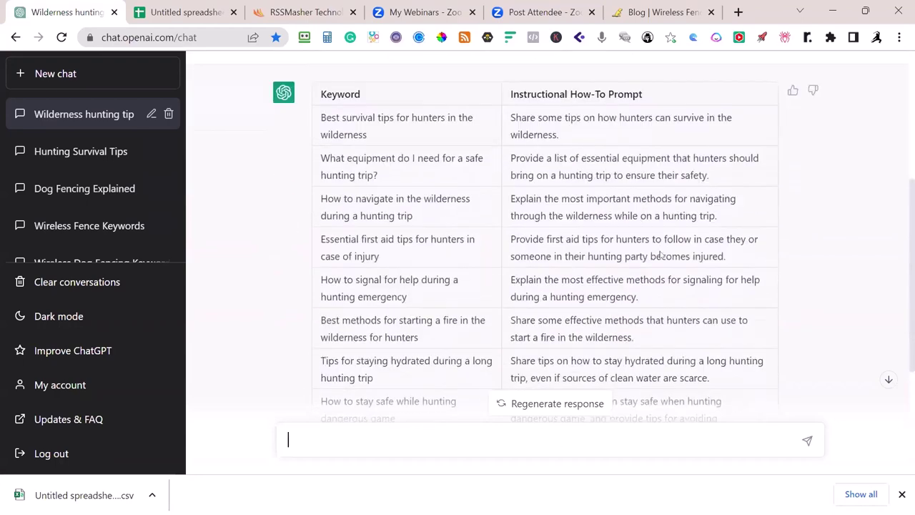
pyautogui.scroll(-1, 661, 253)
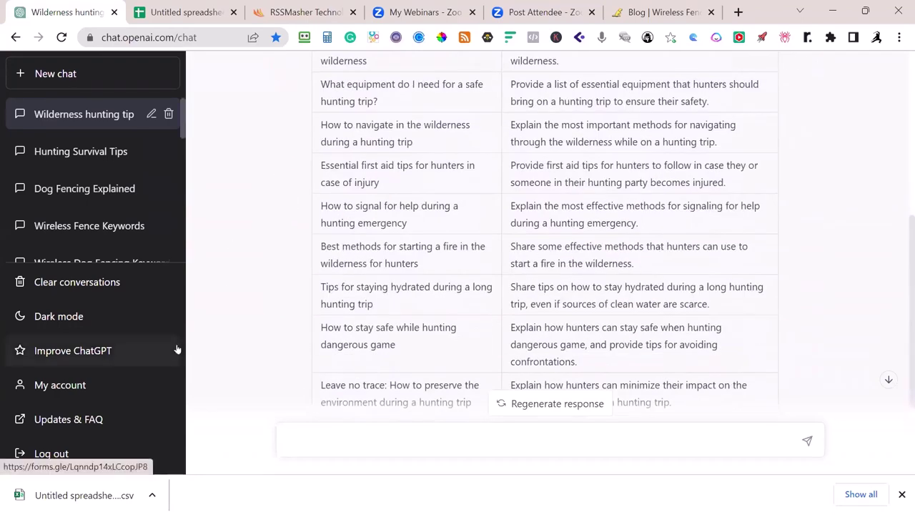
pyautogui.hotkey('alt', 'Tab')
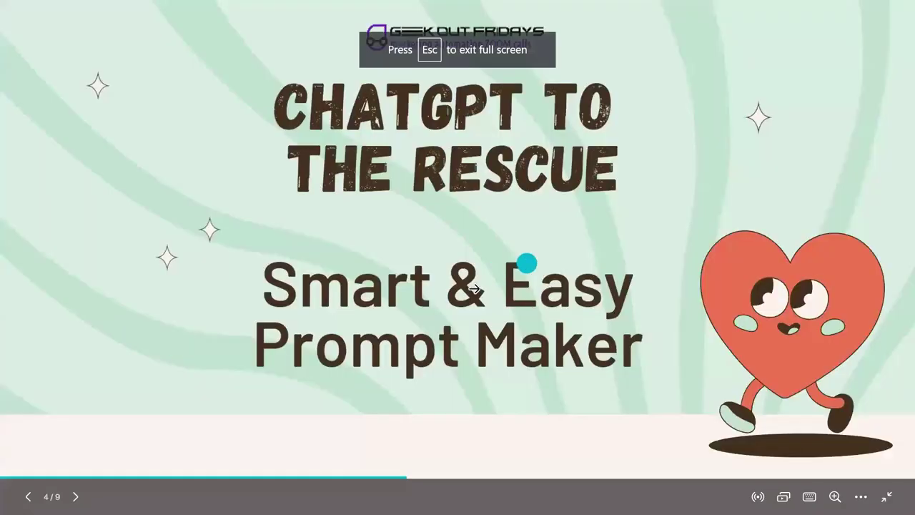
pyautogui.click(877, 204)
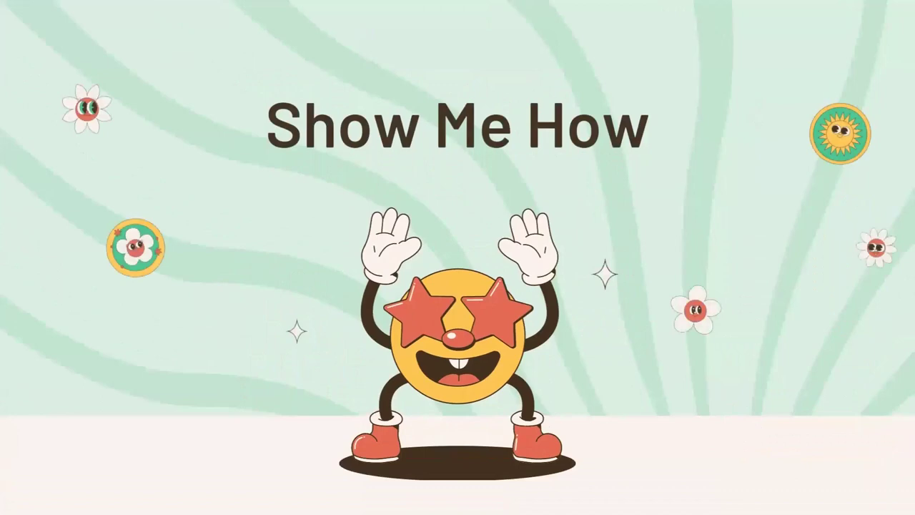
pyautogui.click(853, 226)
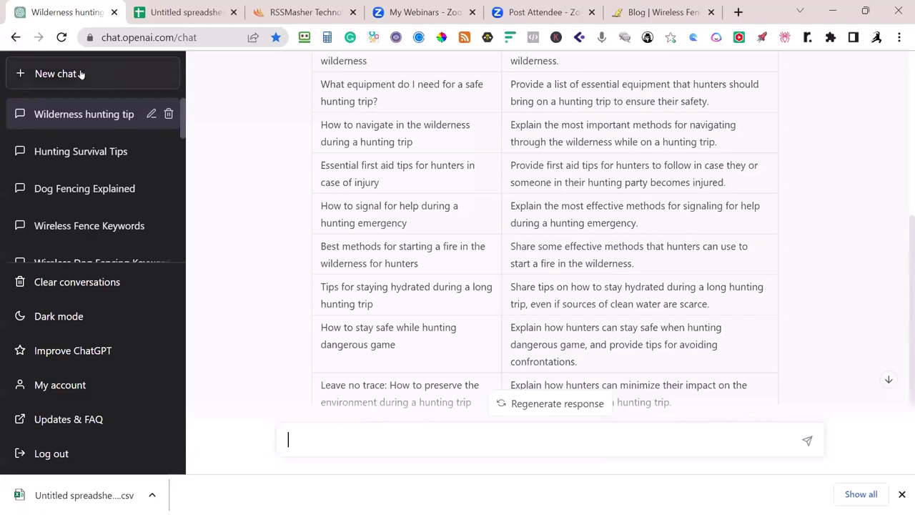
# Start a new chat, and in Notion copy the prompt asking for the 20 most popular Google search keywords about wireless fencing for dogs
pyautogui.click(79, 74)
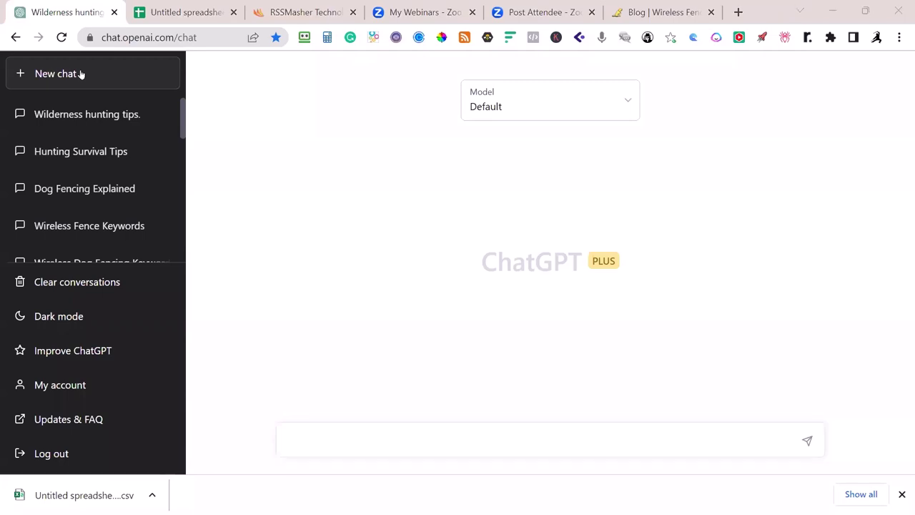
pyautogui.hotkey('alt', 'Tab')
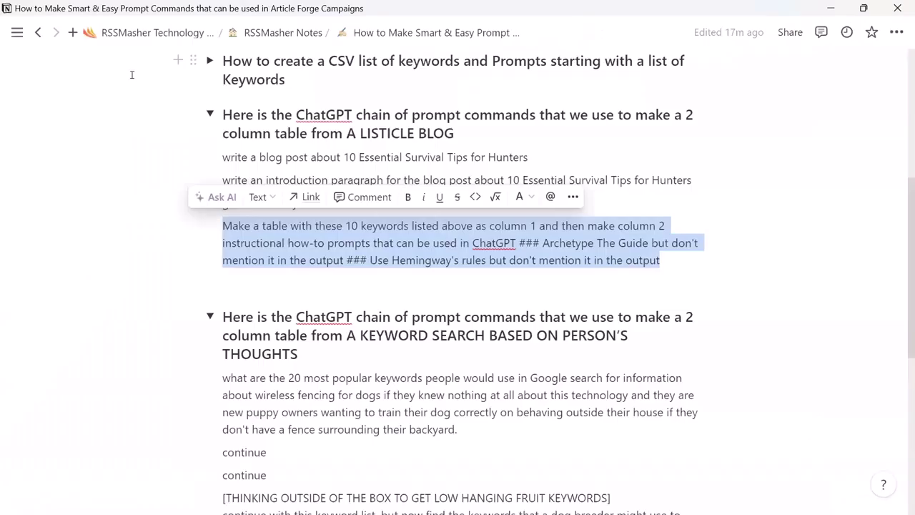
pyautogui.scroll(-4, 169, 88)
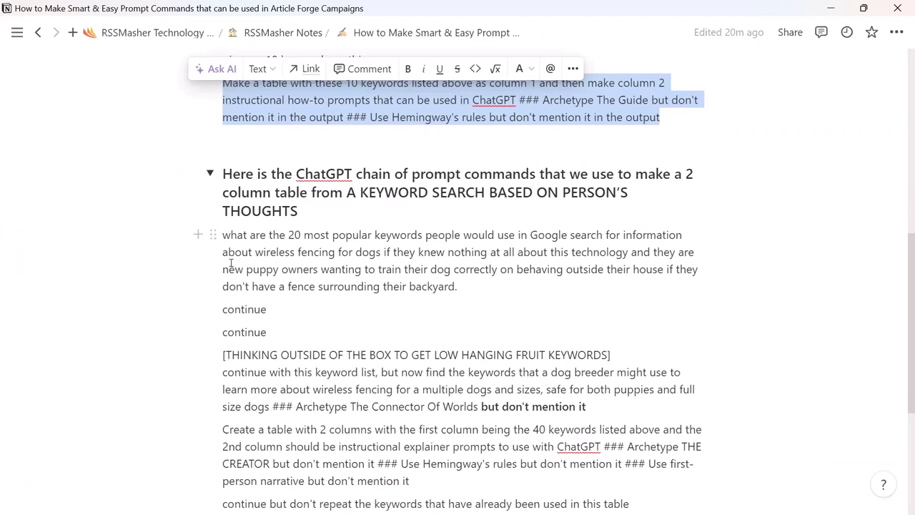
pyautogui.scroll(-4, 231, 264)
pyautogui.scroll(4, 231, 263)
pyautogui.moveTo(459, 287); pyautogui.dragTo(227, 241)
# Switch back to ChatGPT and submit the copied wireless dog fencing keyword prompt in the new chat
pyautogui.hotkey('alt', 'Tab')
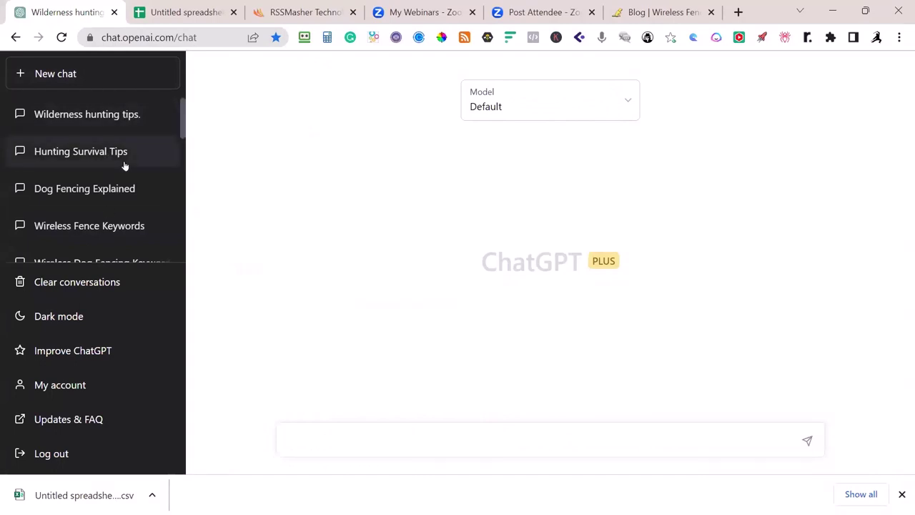
pyautogui.click(308, 437)
pyautogui.write("about wireless fencing for dogs if they knew nothing at all about this technology and they are new puppy owners wanting to train their dog correctly on behaving outside their house if they don't have a fence surrounding their backyard.")
pyautogui.press('Return')
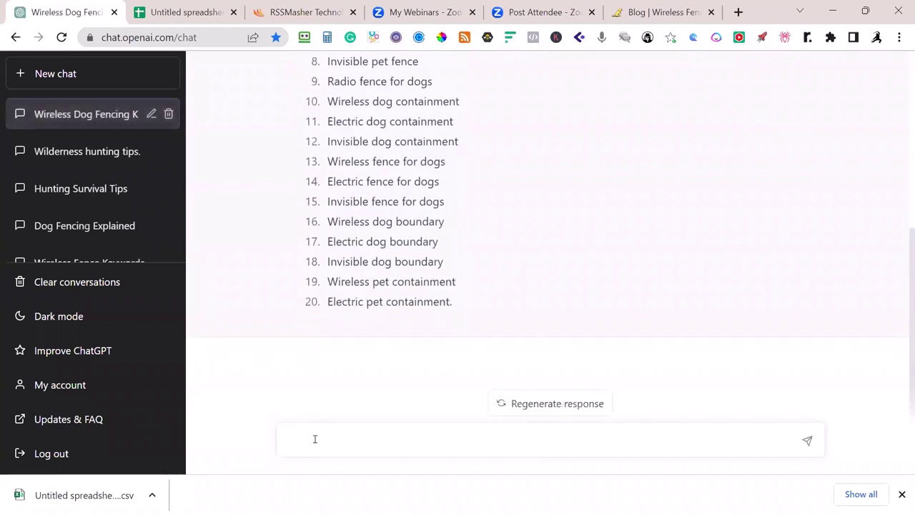
# Examine the generated list of 20 wireless dog fencing keywords from beginning to end
pyautogui.scroll(1, 577, 264)
pyautogui.scroll(1, 576, 258)
pyautogui.scroll(-3, 498, 317)
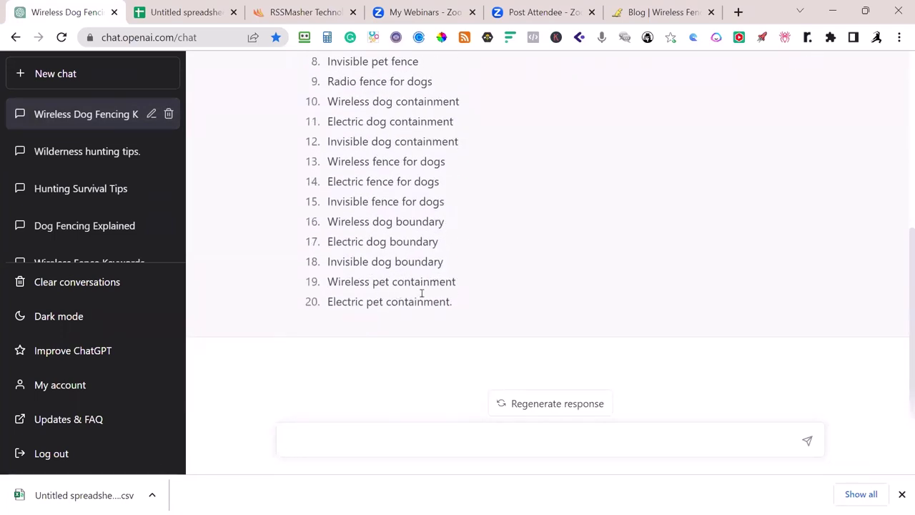
pyautogui.scroll(1, 423, 289)
pyautogui.scroll(-1, 434, 112)
pyautogui.scroll(3, 499, 218)
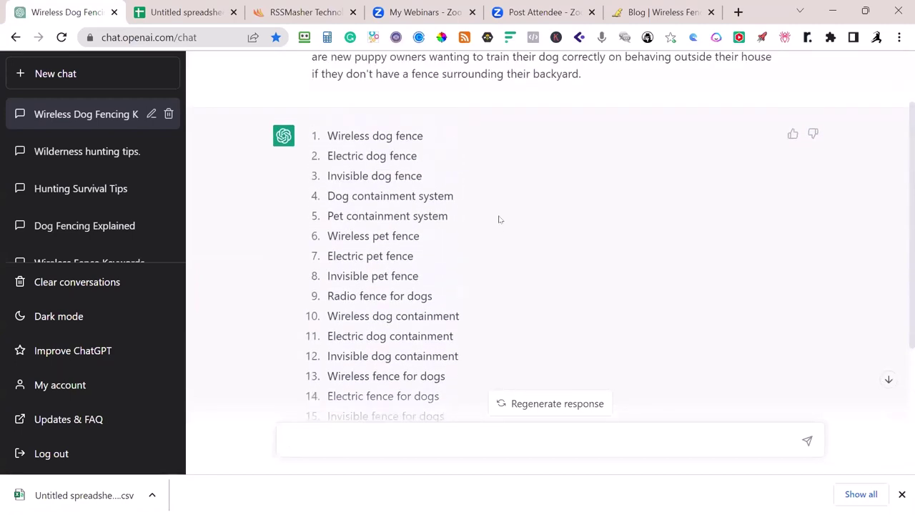
pyautogui.scroll(-1, 449, 197)
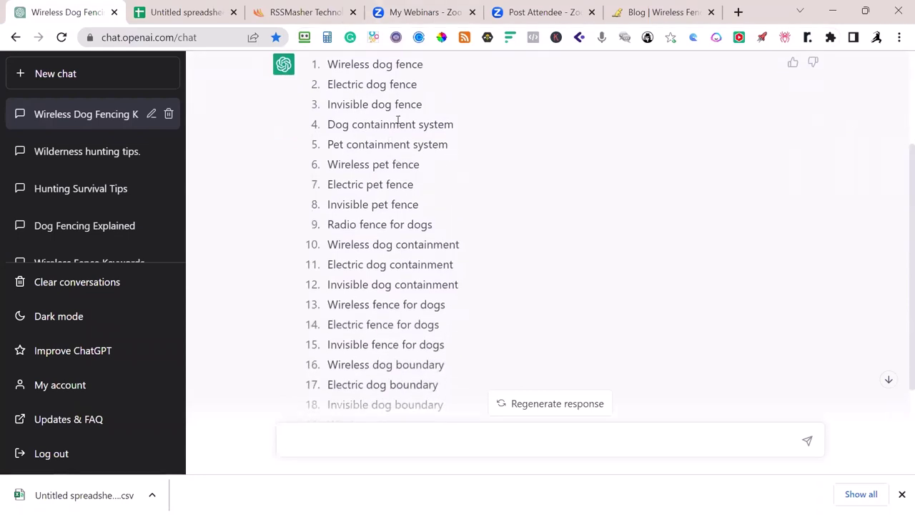
pyautogui.scroll(-2, 435, 143)
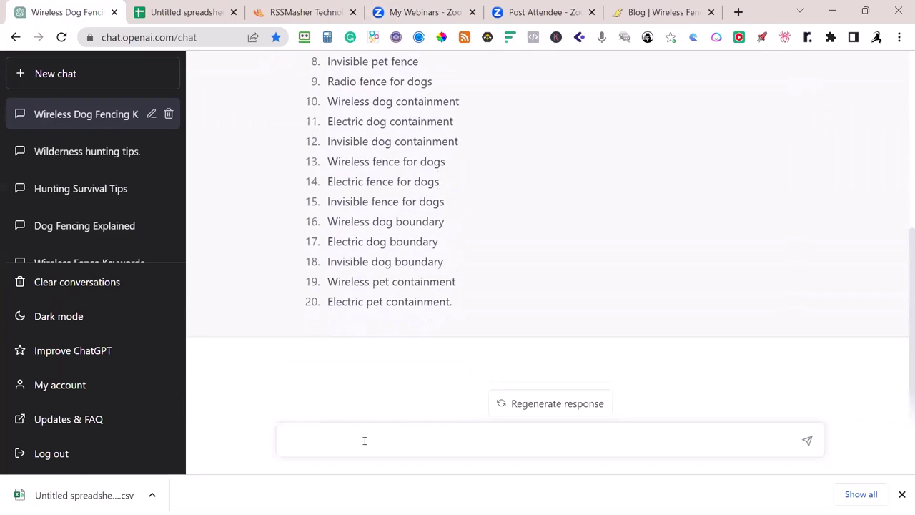
# Extend the wireless dog fencing keyword list by submitting "continue" three times
pyautogui.write('continue')
pyautogui.press('Return')
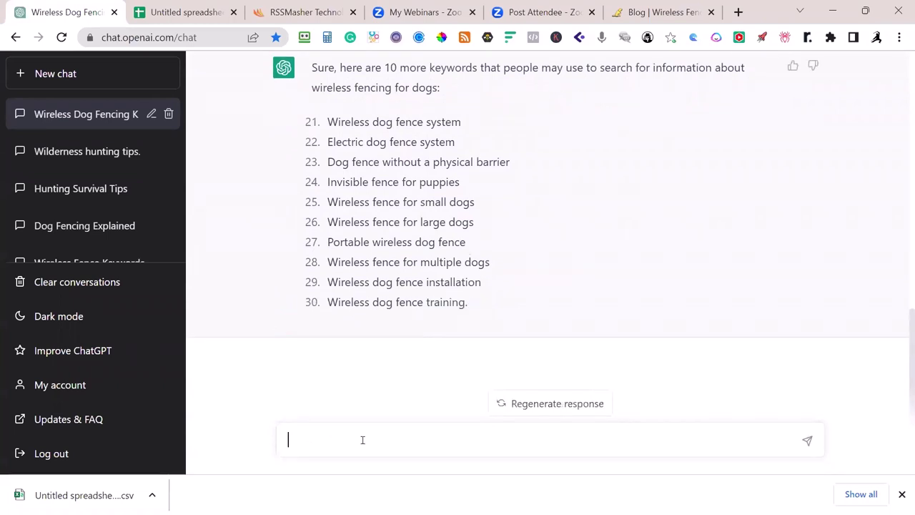
pyautogui.write('continue')
pyautogui.press('Return')
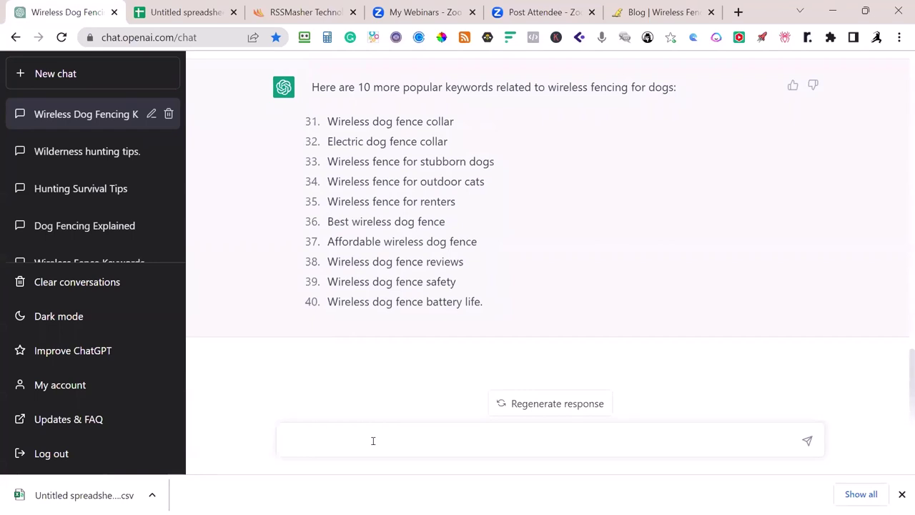
pyautogui.write('continue')
pyautogui.press('Return')
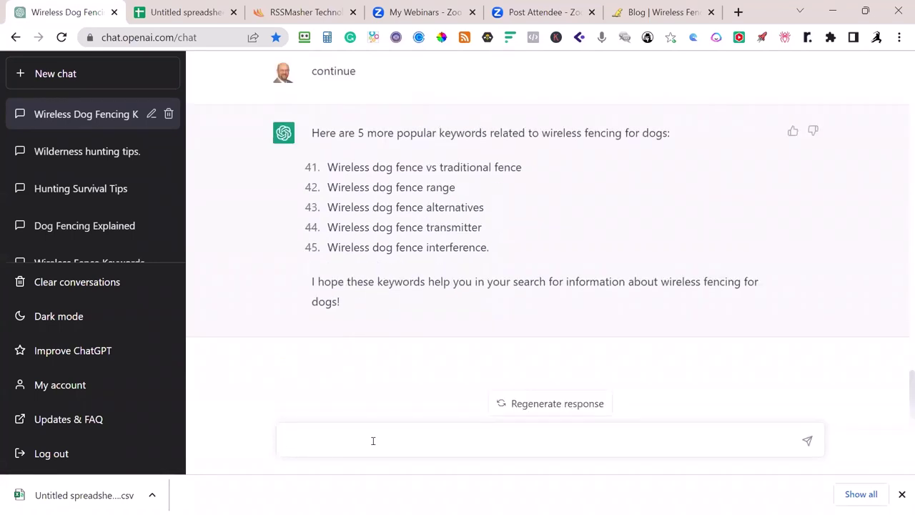
# Switch to Notion and delete the stray "a" before "multiple dogs" in the dog breeder keyword prompt
pyautogui.hotkey('alt', 'Tab')
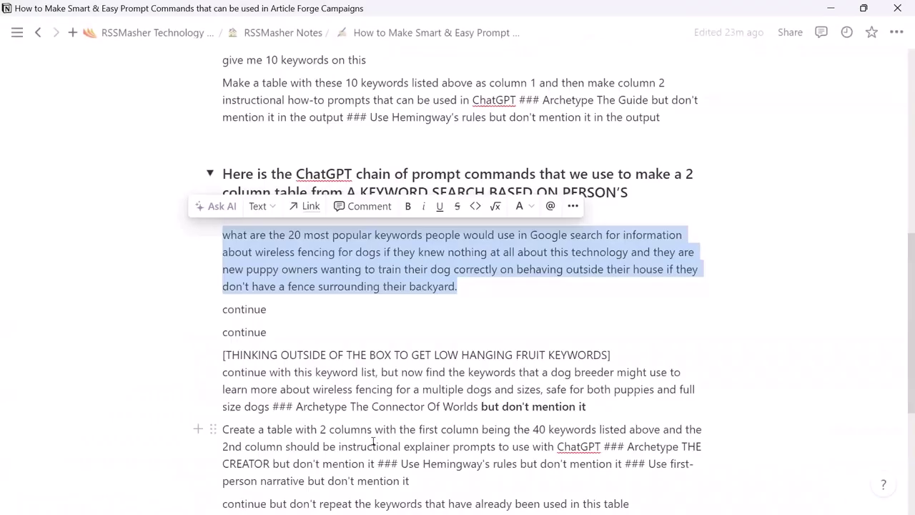
pyautogui.scroll(-1, 372, 349)
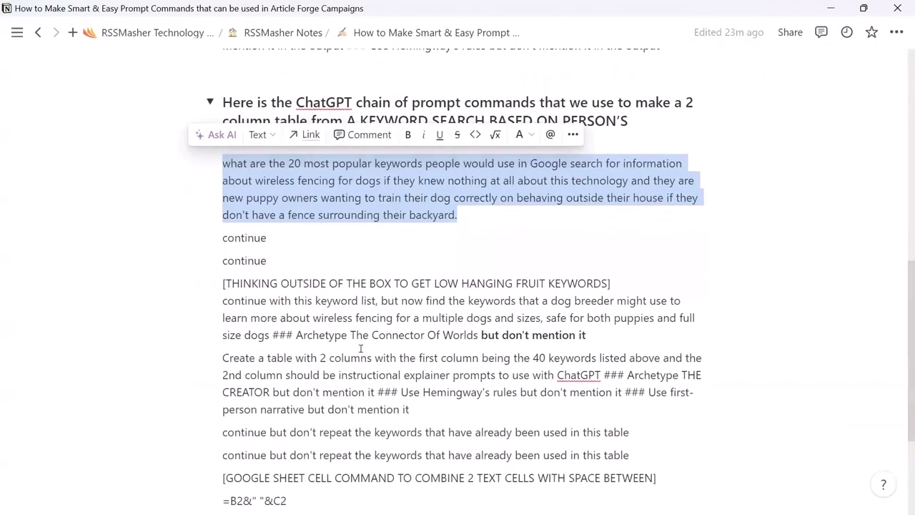
pyautogui.moveTo(222, 302); pyautogui.dragTo(593, 336)
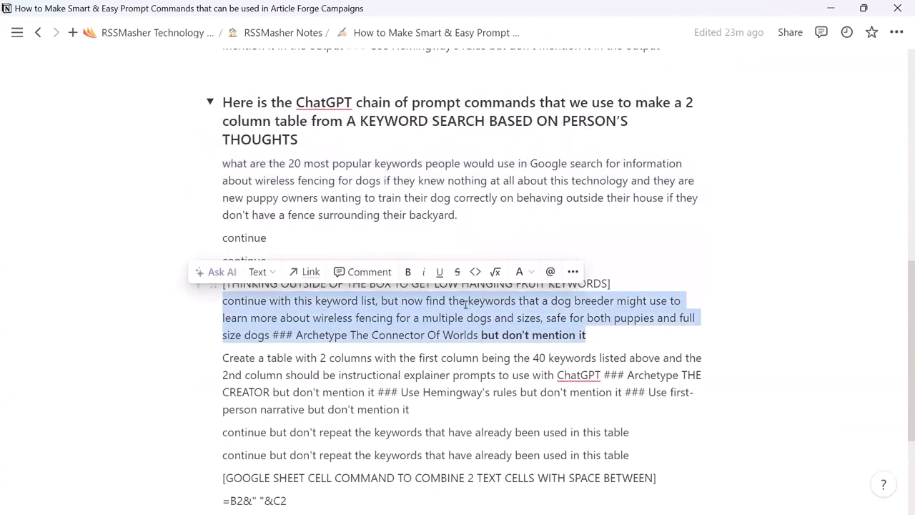
pyautogui.click(413, 319)
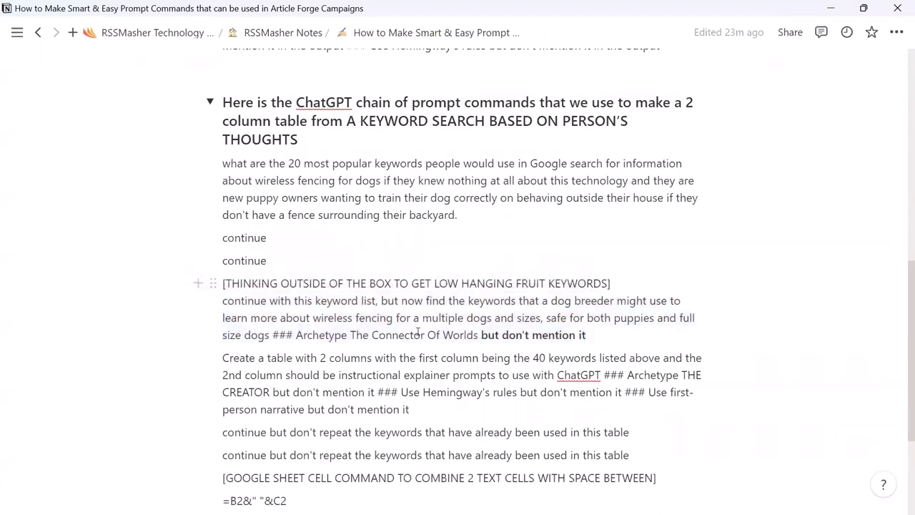
pyautogui.press('Delete')
pyautogui.press('Delete')
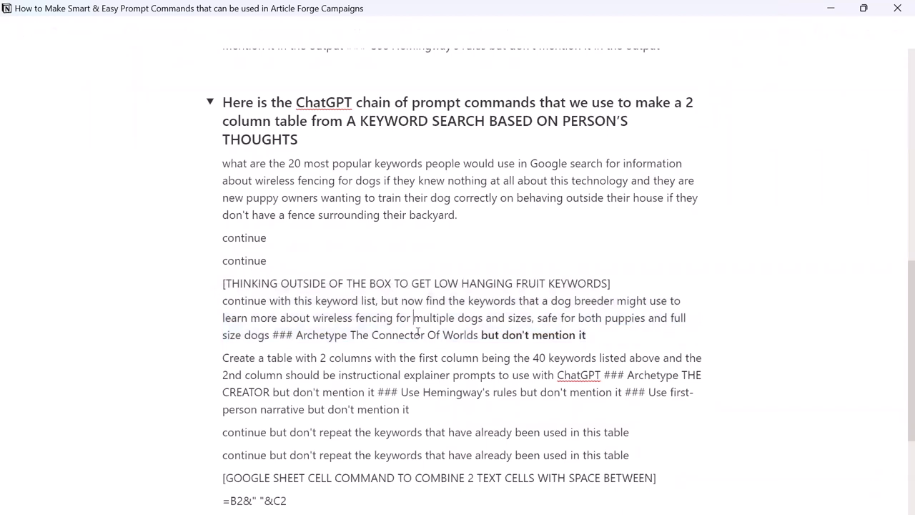
# Copy the whole corrected dog breeder prompt, submit it in the wireless dog fencing chat in ChatGPT, and review the generated keyword list
pyautogui.moveTo(587, 335); pyautogui.dragTo(217, 306)
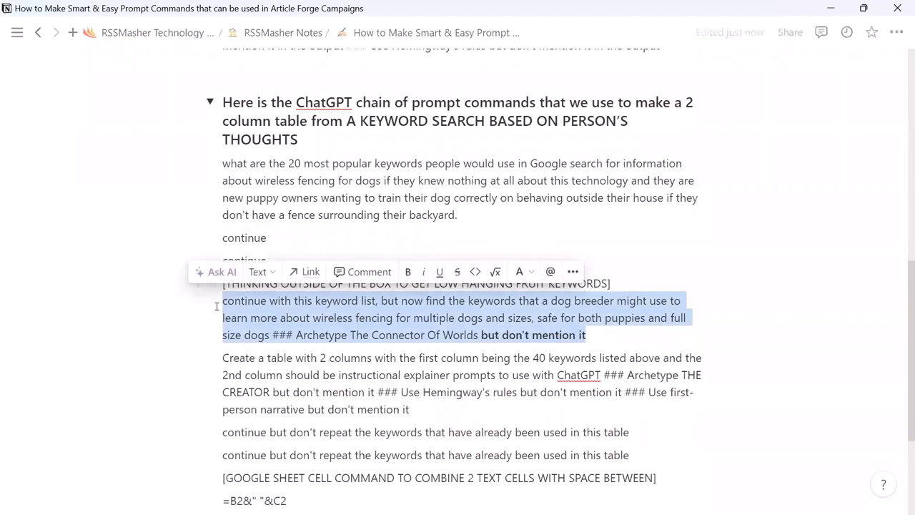
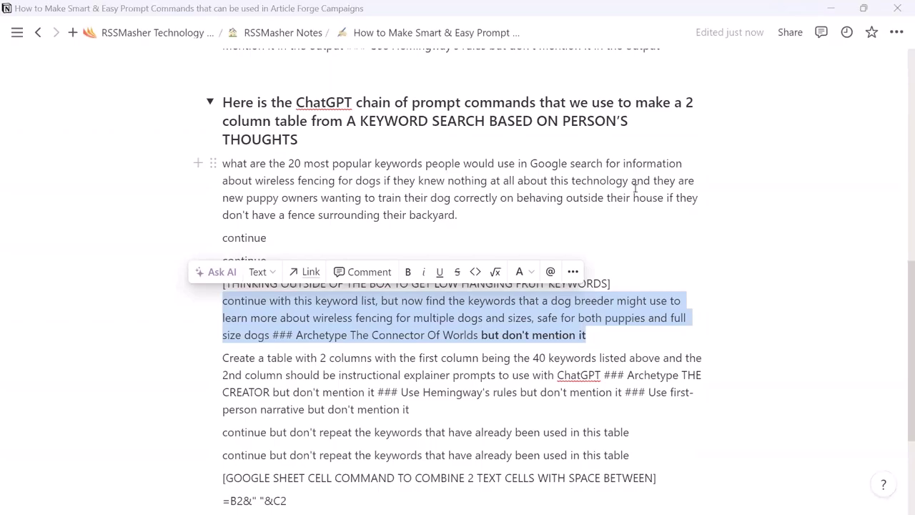
pyautogui.hotkey('alt', 'Tab')
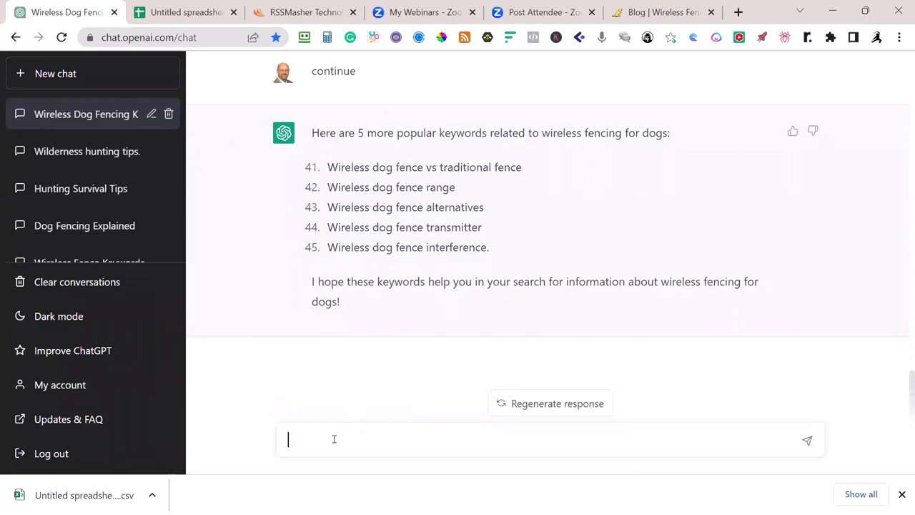
pyautogui.write("continue with this keyword list, but now find the keywords that a dog breeder might use to learn more about wireless fencing for multiple dogs and sizes, safe for both puppies and full size dogs ### Archetype The Connector Of Worlds but don't mention it")
pyautogui.press('Return')
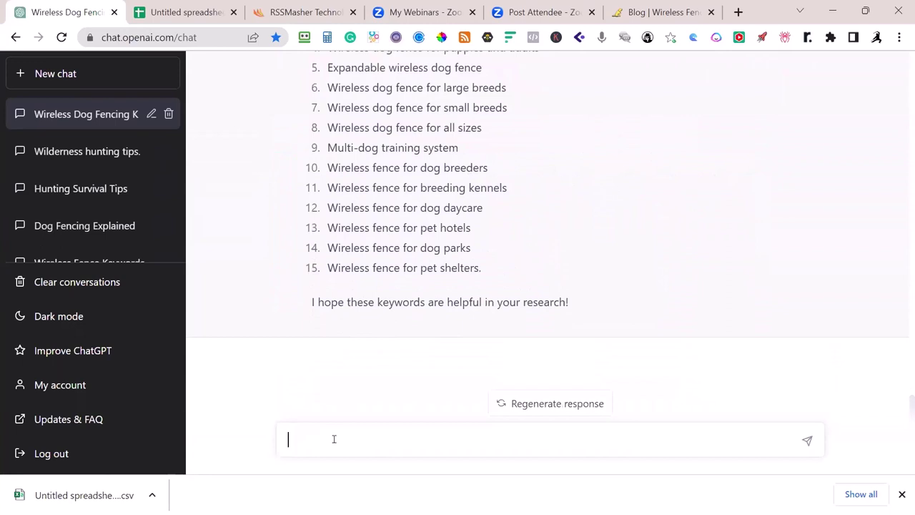
pyautogui.scroll(1, 493, 329)
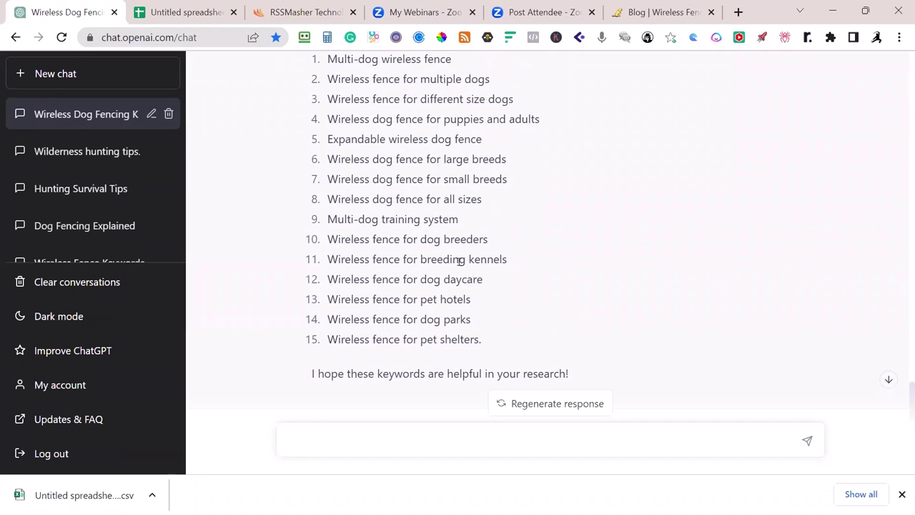
pyautogui.scroll(1, 460, 260)
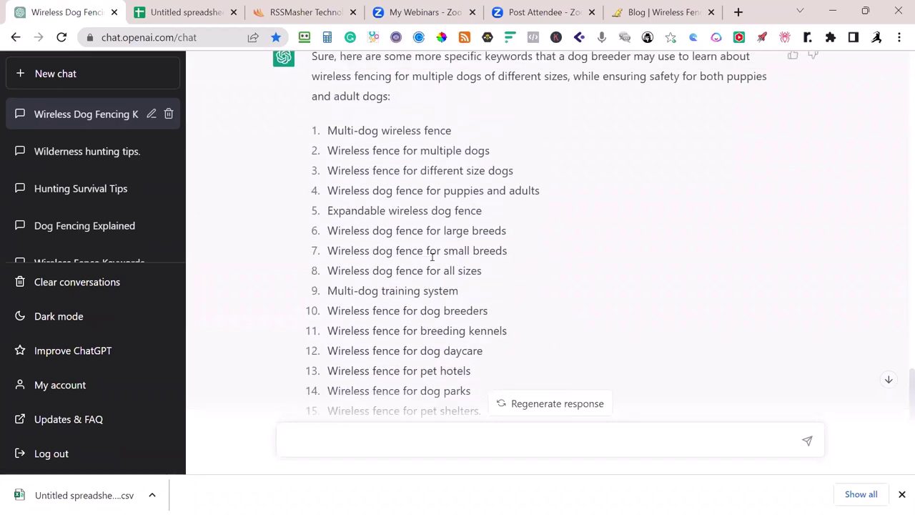
# Switch to the Notion notes and copy the prompt that requests a 2-column table of the 40 keywords and instructional explainer prompts
pyautogui.scroll(-1, 540, 259)
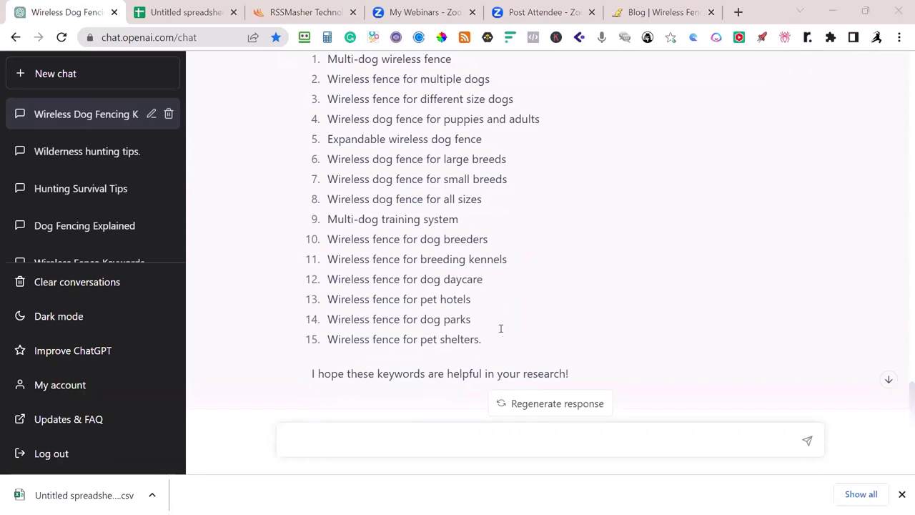
pyautogui.hotkey('alt', 'Tab')
pyautogui.scroll(-2, 515, 310)
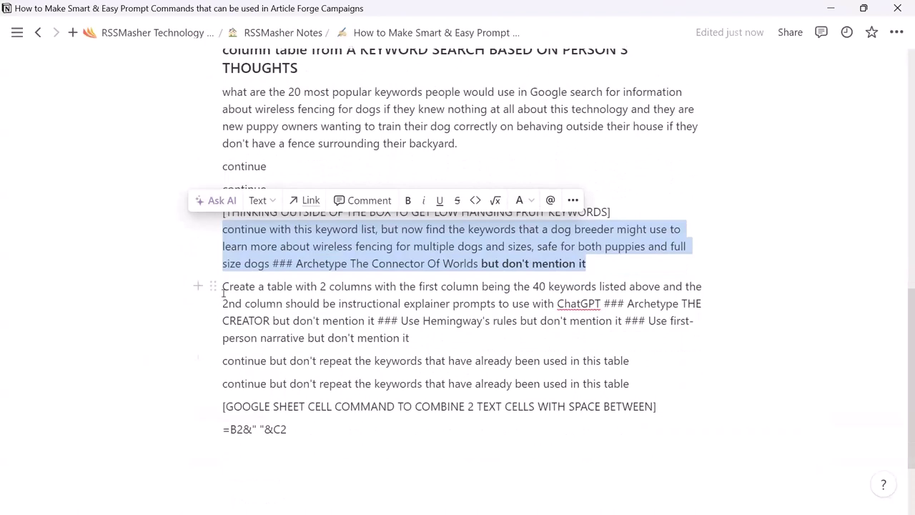
pyautogui.tripleClick(451, 290)
pyautogui.hotkey('ctrl', 'c')
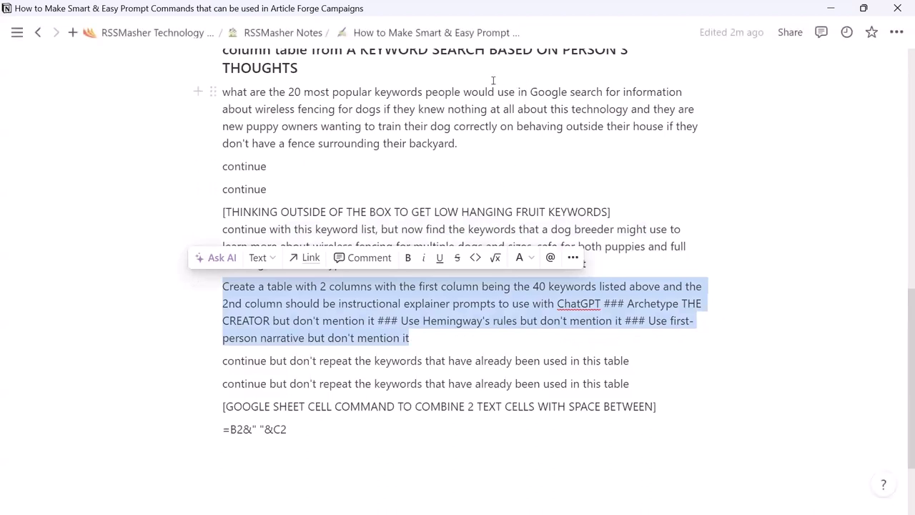
# Submit the copied 2-column table prompt in the wireless dog fencing ChatGPT conversation, stopping the response partway through the table
pyautogui.hotkey('alt', 'Tab')
pyautogui.hotkey('ctrl', 'v')
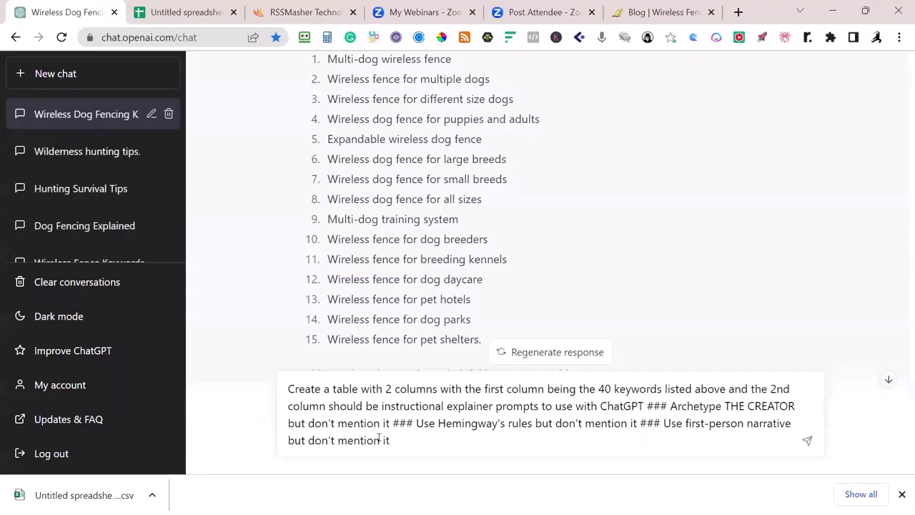
pyautogui.press('Return')
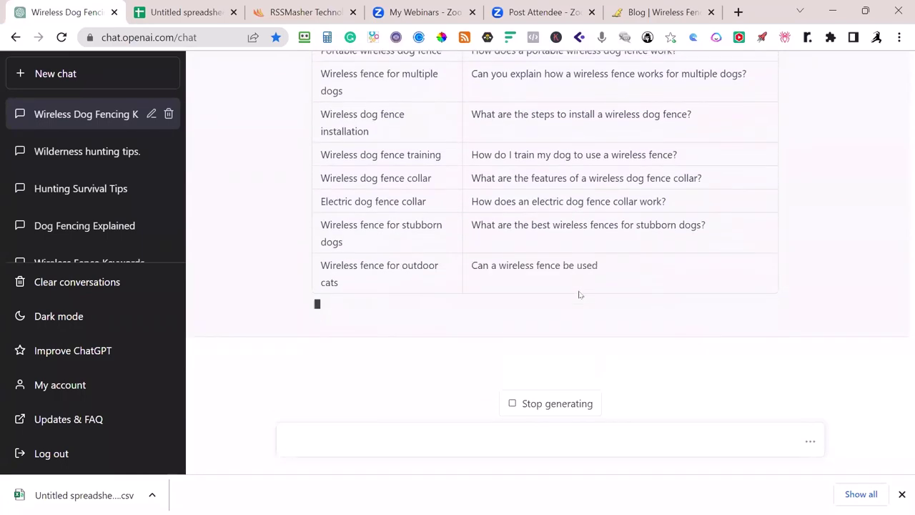
pyautogui.click(531, 405)
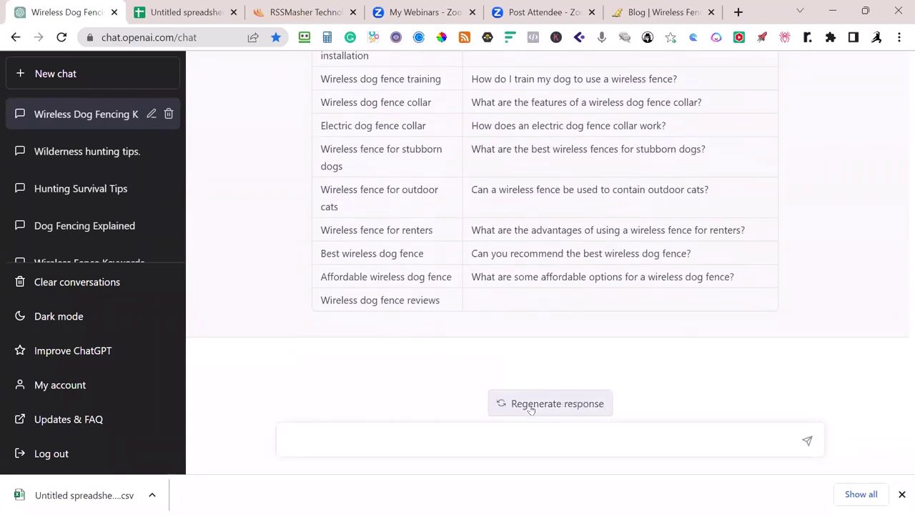
# In the Wireless Fence Keywords chat, copy the table prompt's closing instruction starting with "### Add a second prompt question"
pyautogui.scroll(10, 541, 253)
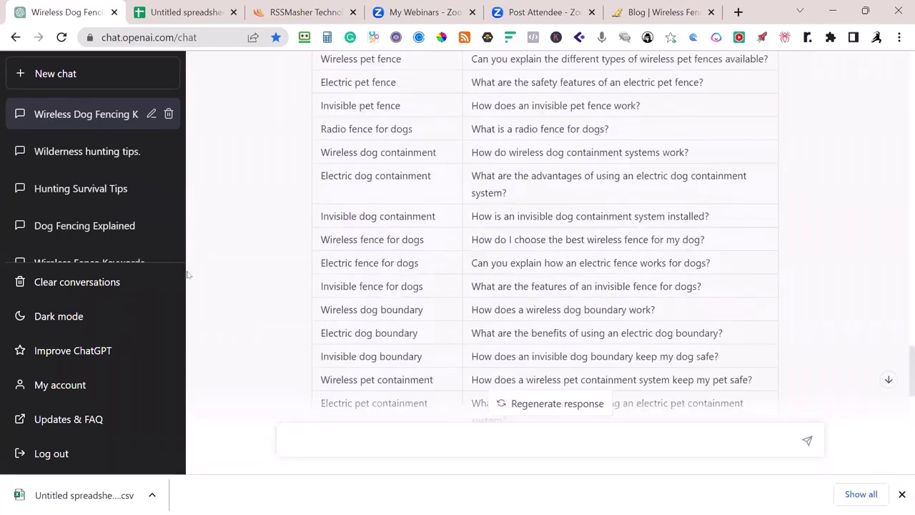
pyautogui.scroll(-1, 96, 210)
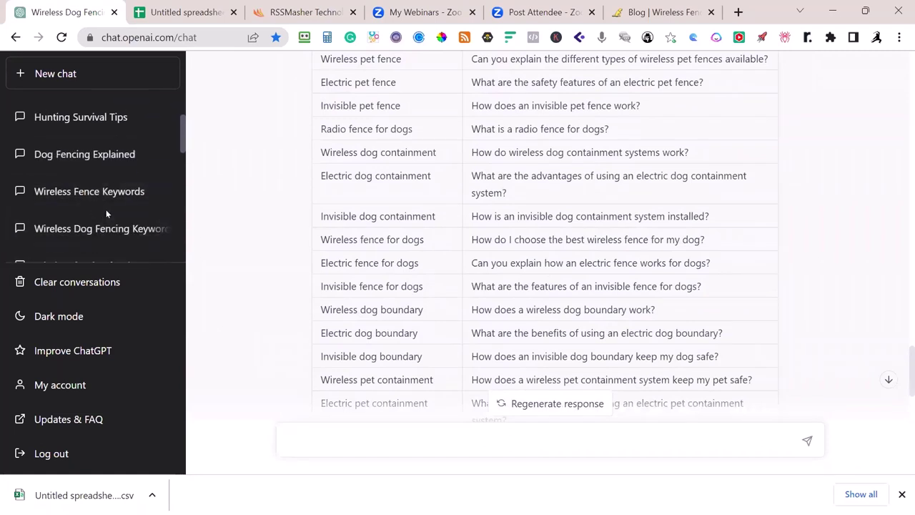
pyautogui.click(110, 195)
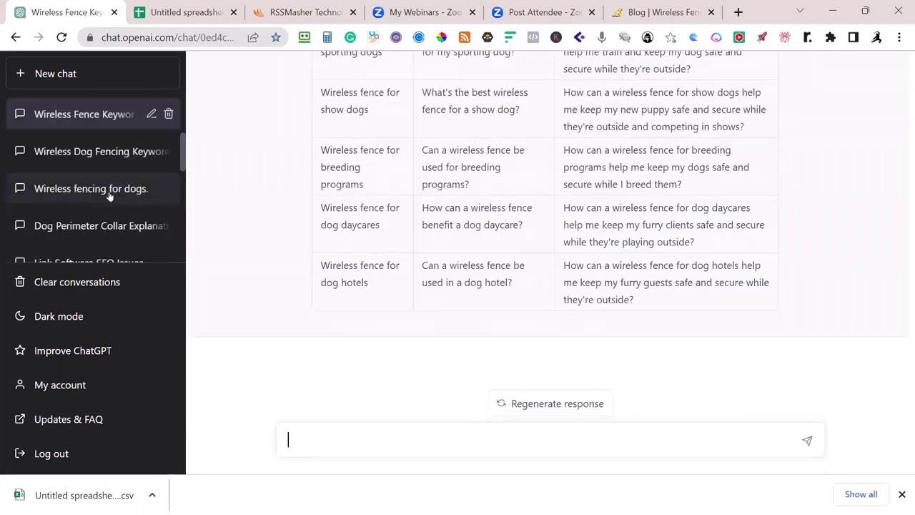
pyautogui.scroll(20, 286, 282)
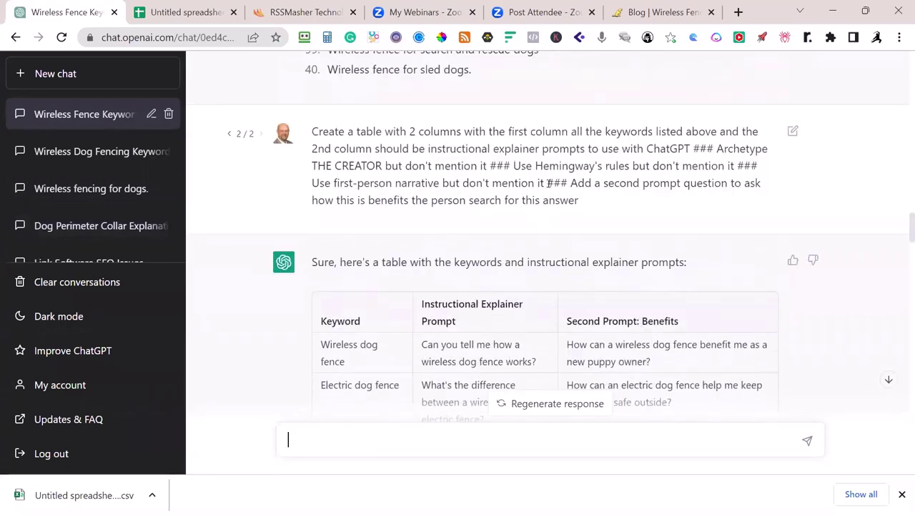
pyautogui.moveTo(548, 184); pyautogui.dragTo(584, 201)
pyautogui.hotkey('ctrl', 'c')
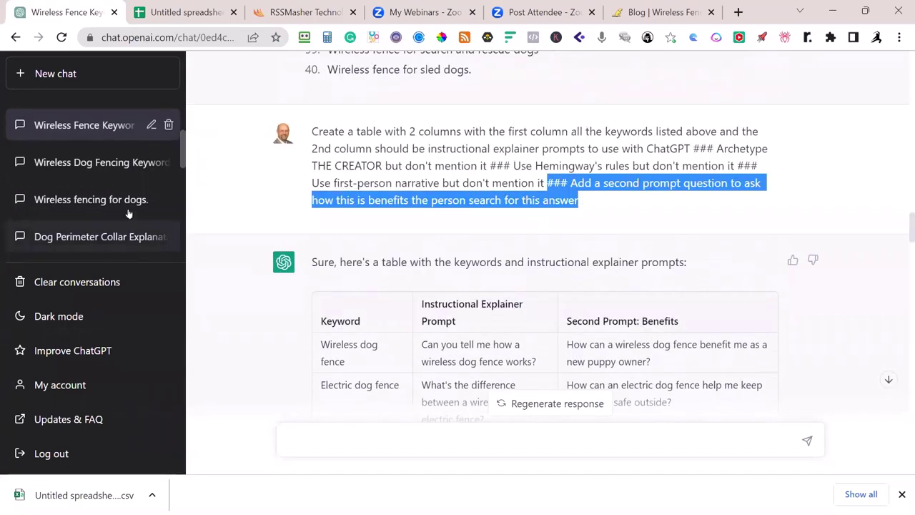
# Return to the newest Wireless Dog Fencing chat and append the copied second-prompt instruction to its submitted table prompt
pyautogui.click(97, 116)
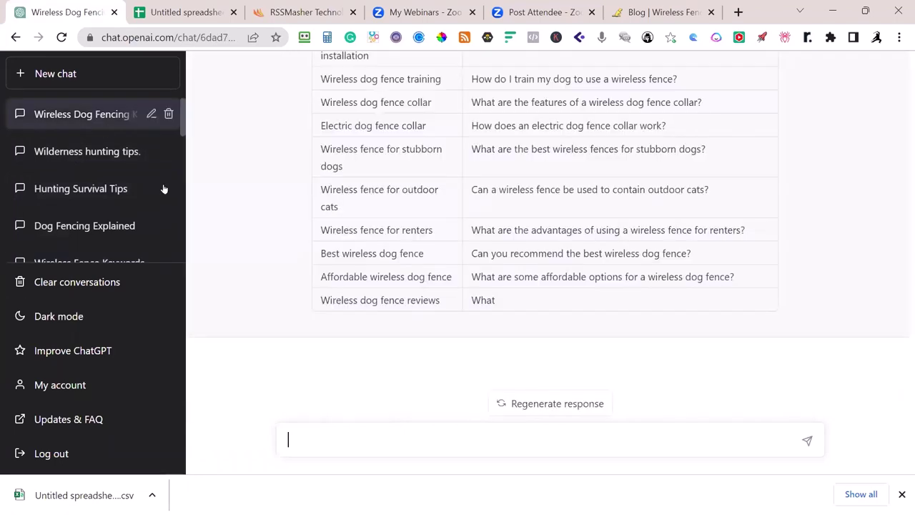
pyautogui.scroll(7, 586, 261)
pyautogui.scroll(7, 588, 262)
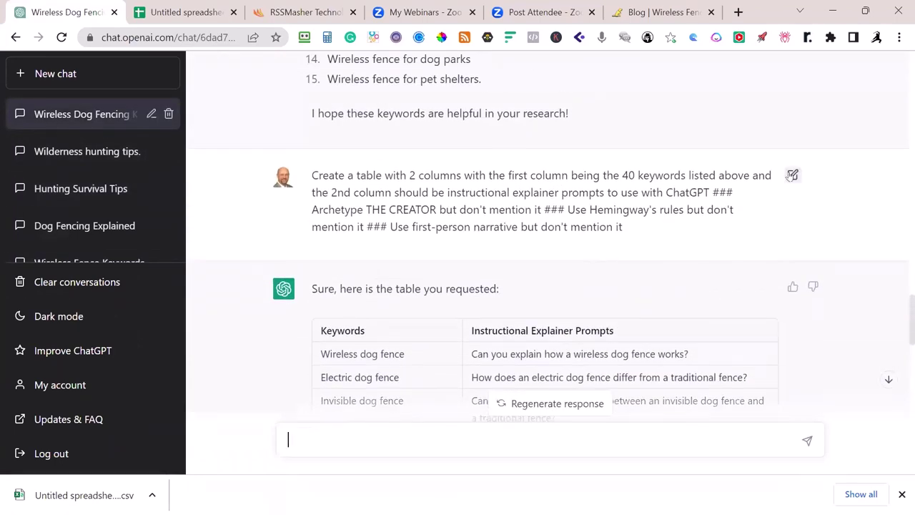
pyautogui.click(792, 175)
pyautogui.click(626, 245)
pyautogui.hotkey('ctrl', 'v')
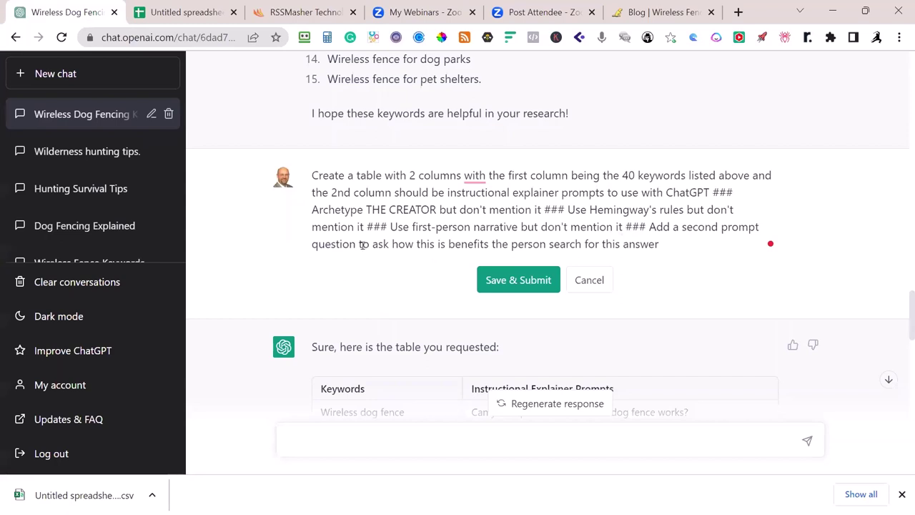
# Correct the added wording to "how this benefits the person searching for this answer", resubmit the prompt and stop the response early
pyautogui.click(447, 244)
pyautogui.press('BackSpace')
pyautogui.press('BackSpace')
pyautogui.press('BackSpace')
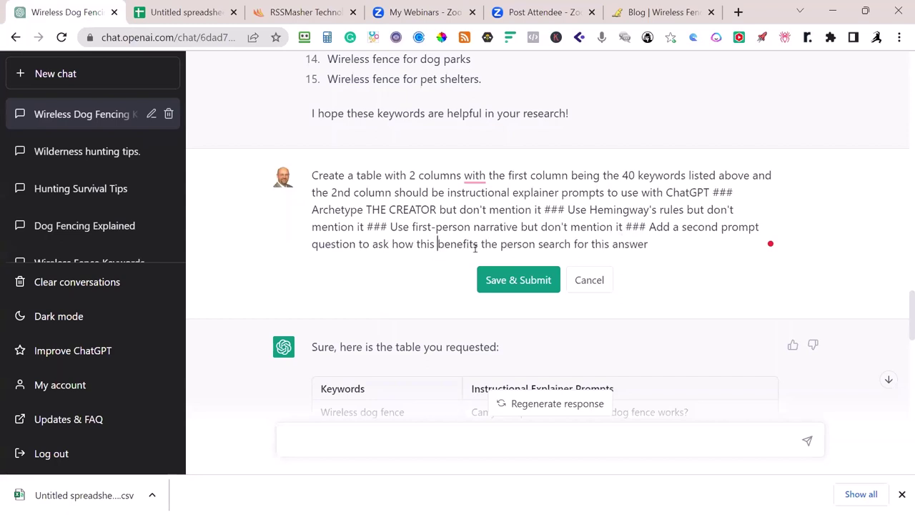
pyautogui.click(568, 248)
pyautogui.write('ing')
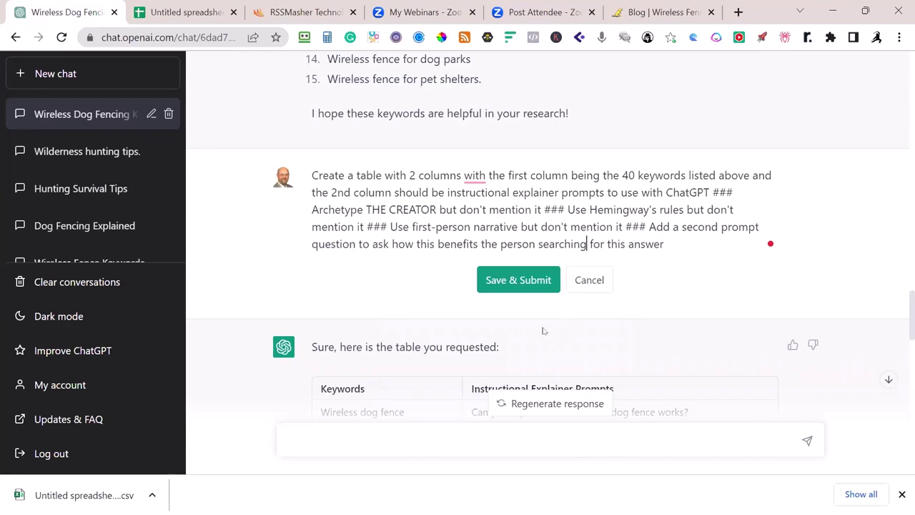
pyautogui.click(521, 280)
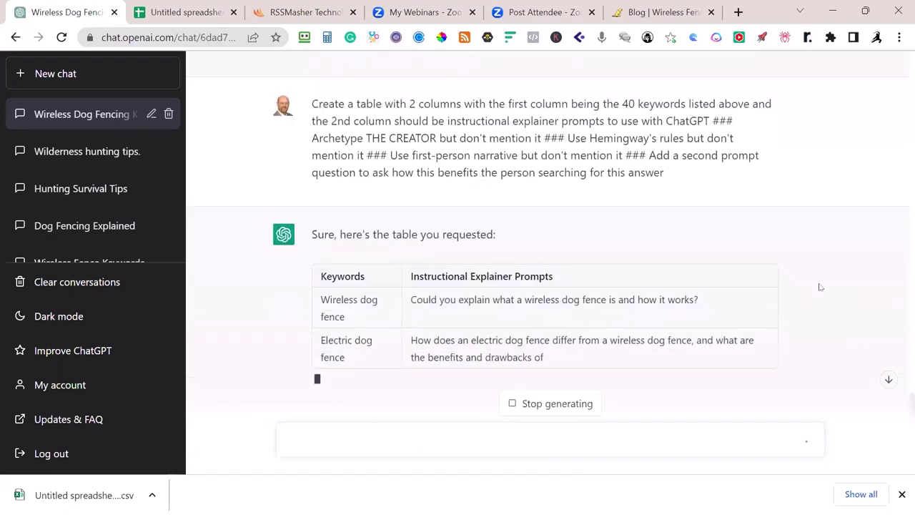
pyautogui.click(536, 402)
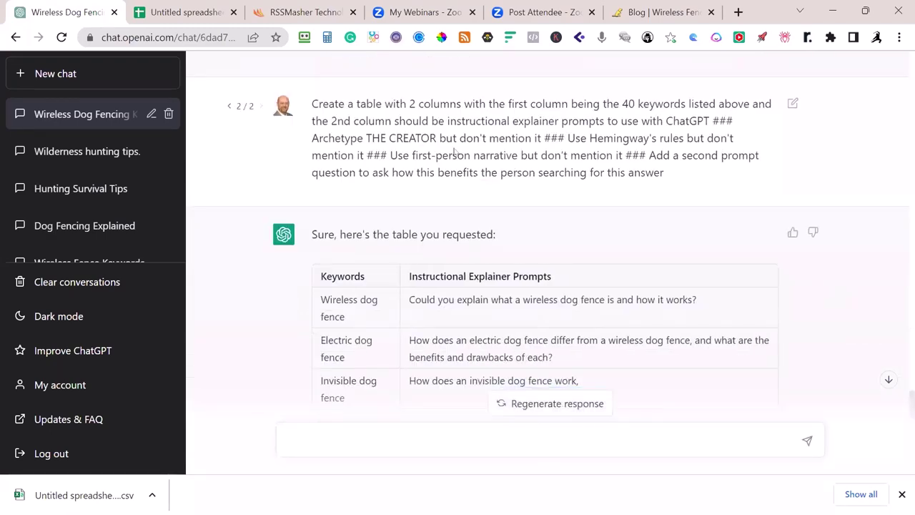
# Submit the full table prompt again as a new message, requesting 3 columns instead of 2
pyautogui.write("Create a table with 2 columns with the first column being the 40 keywords listed above and the 2nd column should be instructional explainer prompts to use with ChatGPT ### Archetype THE CREATOR but don't mention it ### Use Hemingway's rules but don't mention it ### Use first-person narrative but don't mention it ### Add a second prompt question to ask how this benefits the person searching for this answer")
pyautogui.doubleClick(388, 371)
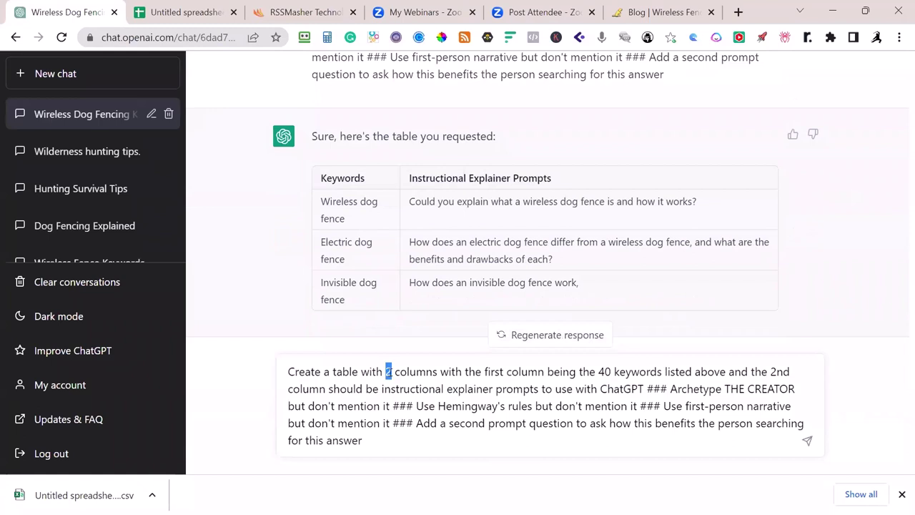
pyautogui.write('3')
pyautogui.press('Return')
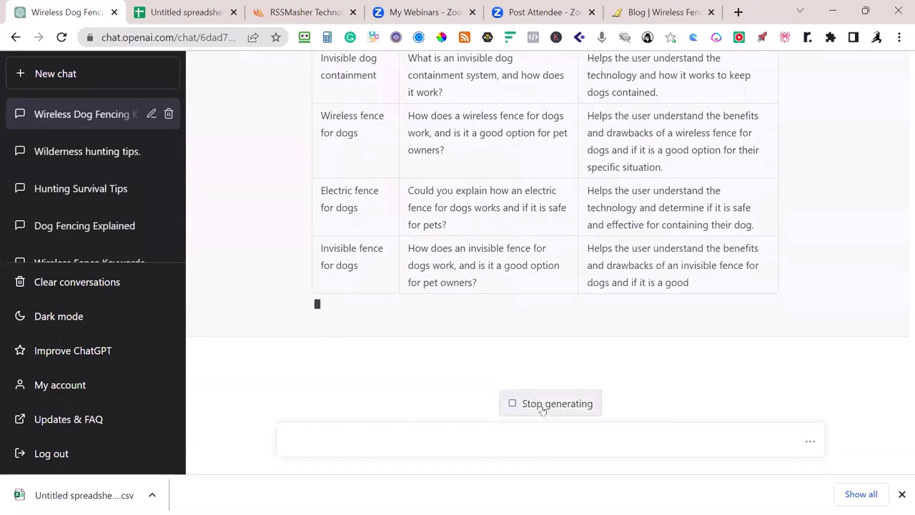
pyautogui.scroll(15, 527, 188)
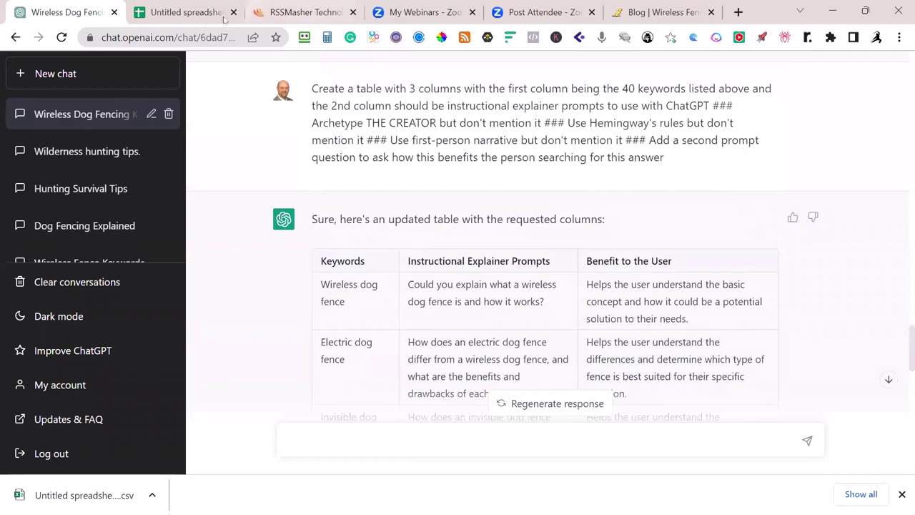
# Reopen the Wireless Fence Keywords chat and examine its three-column tables, comparing the explainer prompts with the second prompts on benefits
pyautogui.click(193, 15)
pyautogui.click(68, 12)
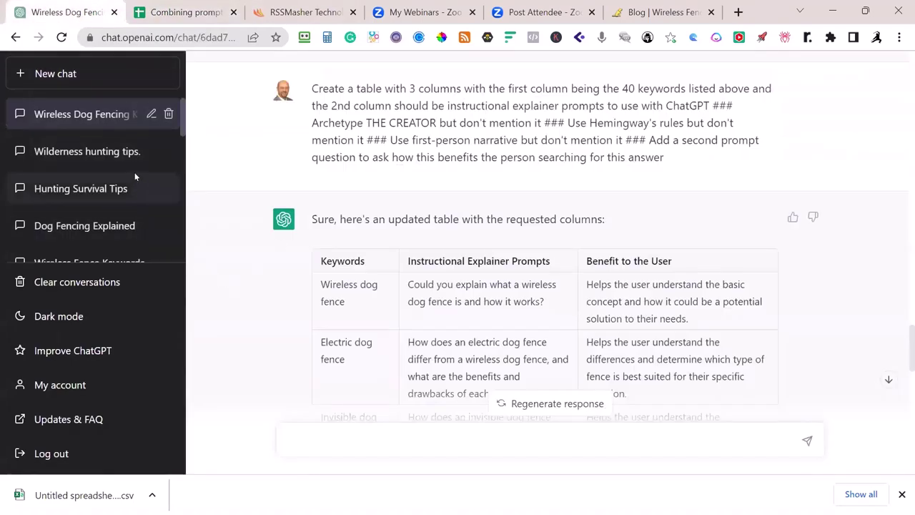
pyautogui.scroll(-1, 118, 193)
pyautogui.scroll(-2, 116, 201)
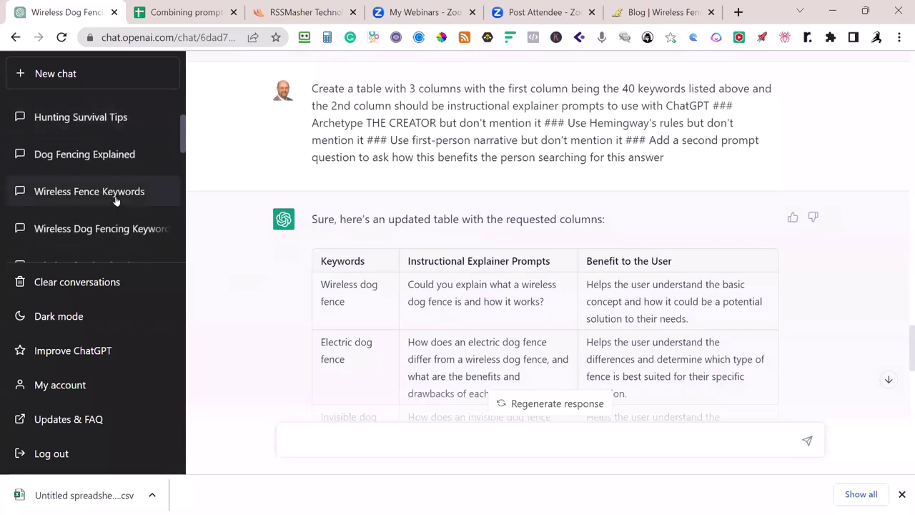
pyautogui.click(108, 191)
pyautogui.scroll(20, 651, 264)
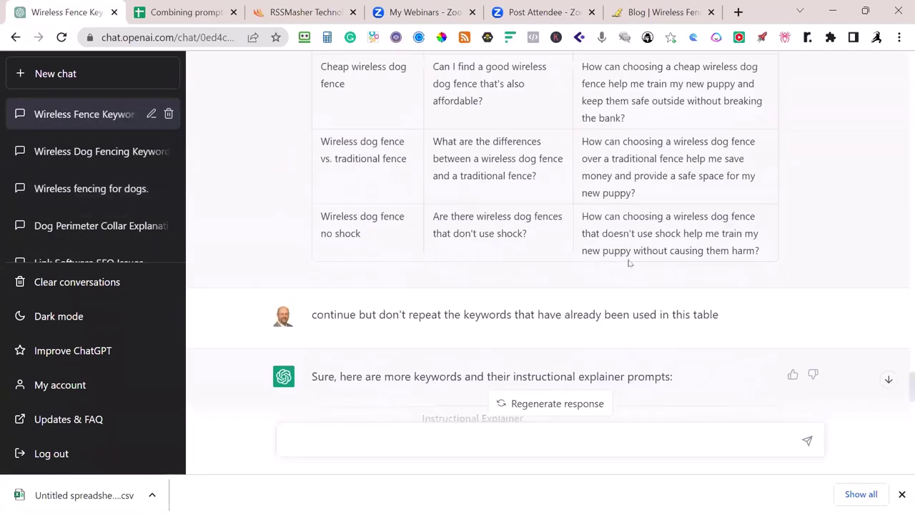
pyautogui.scroll(5, 626, 314)
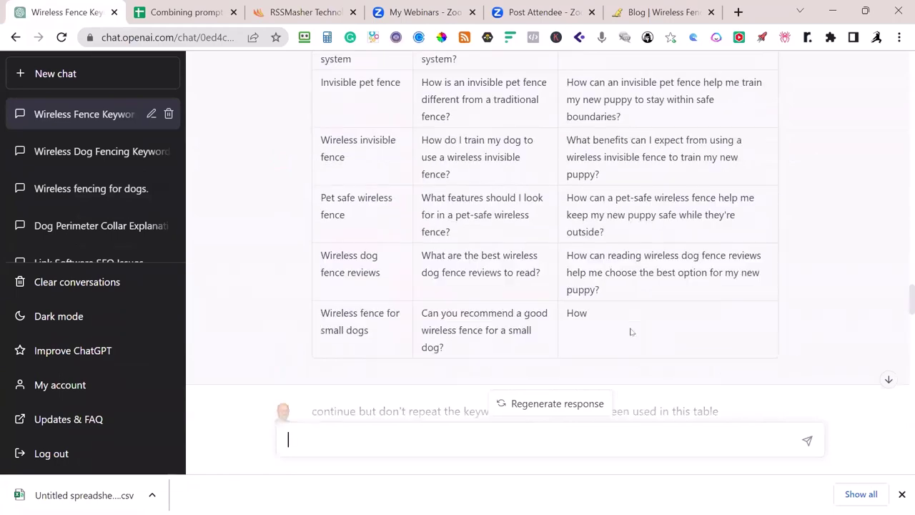
pyautogui.scroll(-4, 621, 321)
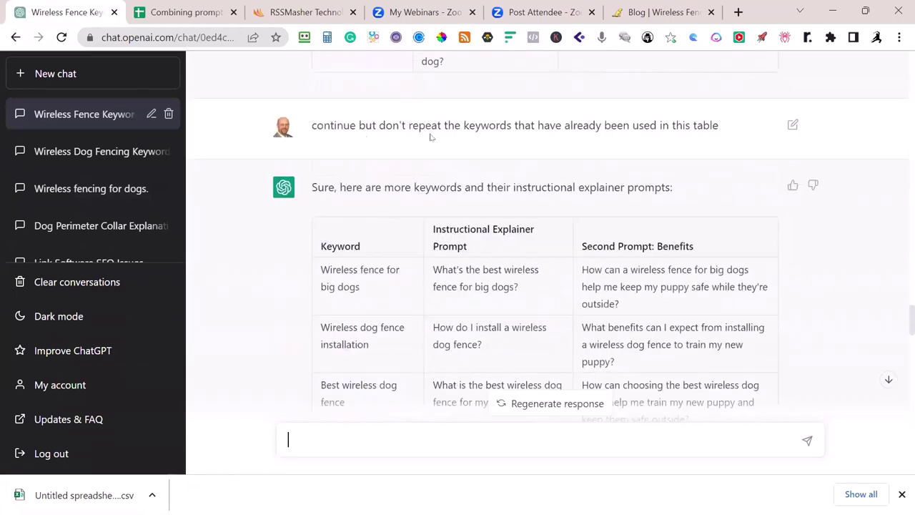
pyautogui.scroll(20, 682, 154)
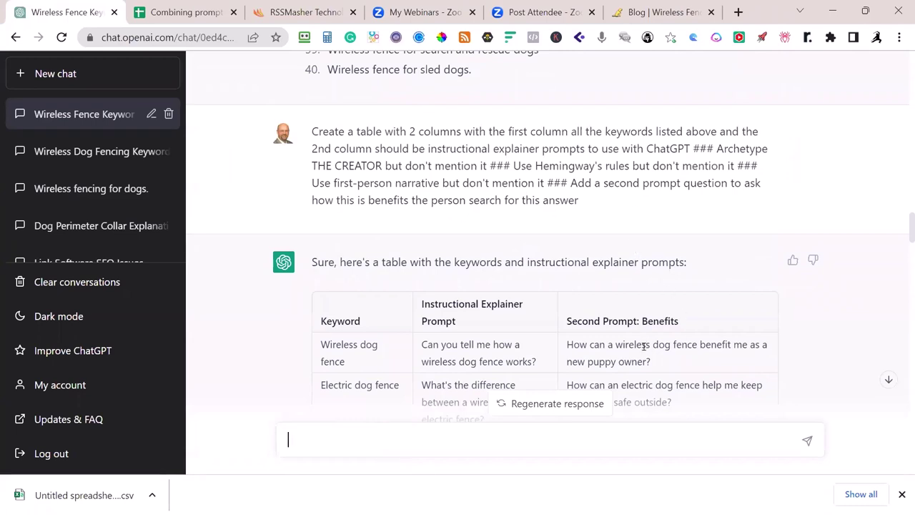
pyautogui.scroll(-1, 643, 347)
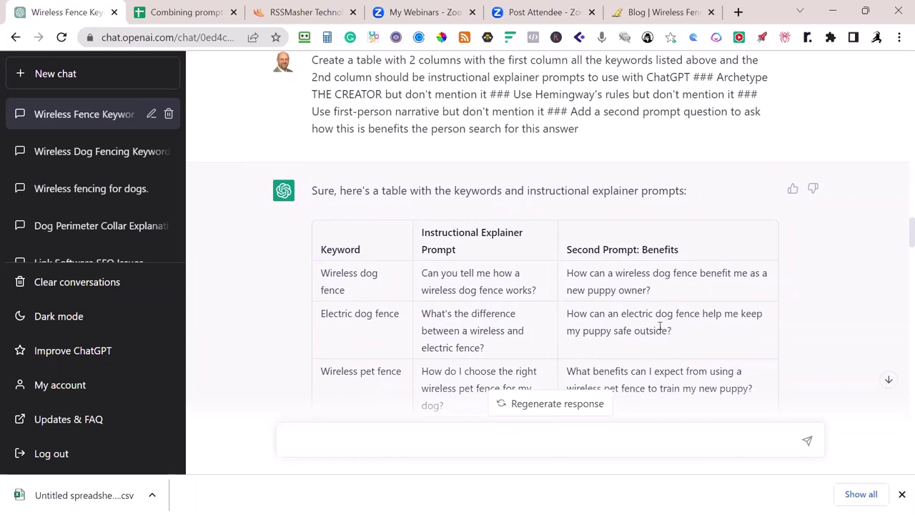
pyautogui.scroll(-1, 666, 341)
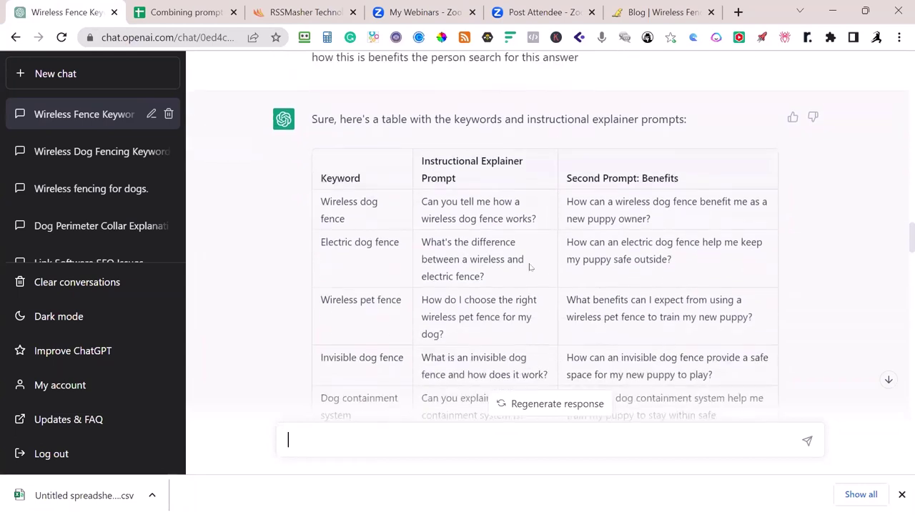
pyautogui.scroll(-6, 763, 319)
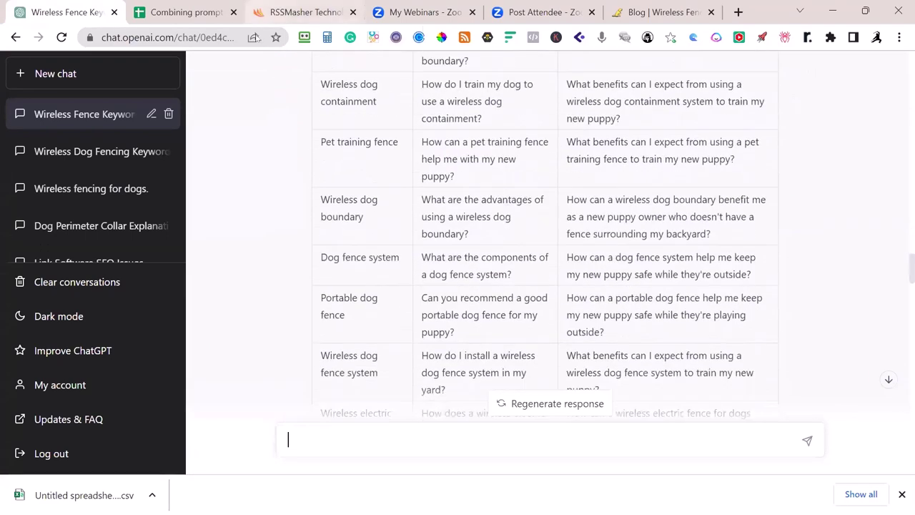
# Switch to the "Combining prompts in single cell" spreadsheet and widen column B to show the full Instructional Explainer Prompt header
pyautogui.click(207, 13)
pyautogui.moveTo(263, 140); pyautogui.dragTo(236, 143)
pyautogui.click(140, 171)
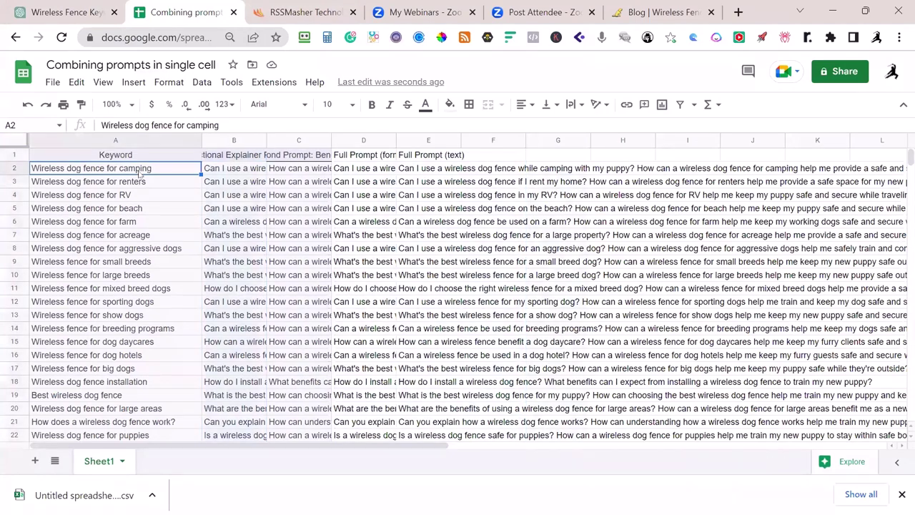
pyautogui.click(222, 171)
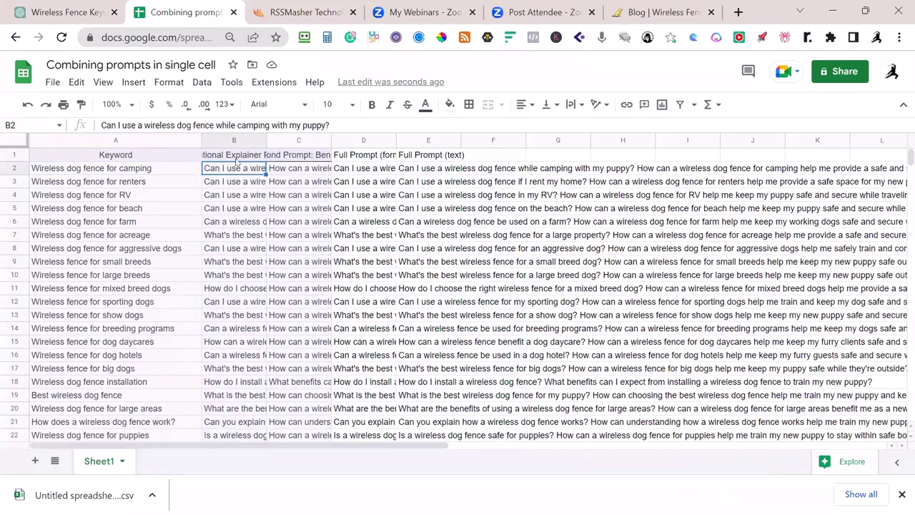
pyautogui.moveTo(266, 140); pyautogui.dragTo(390, 140)
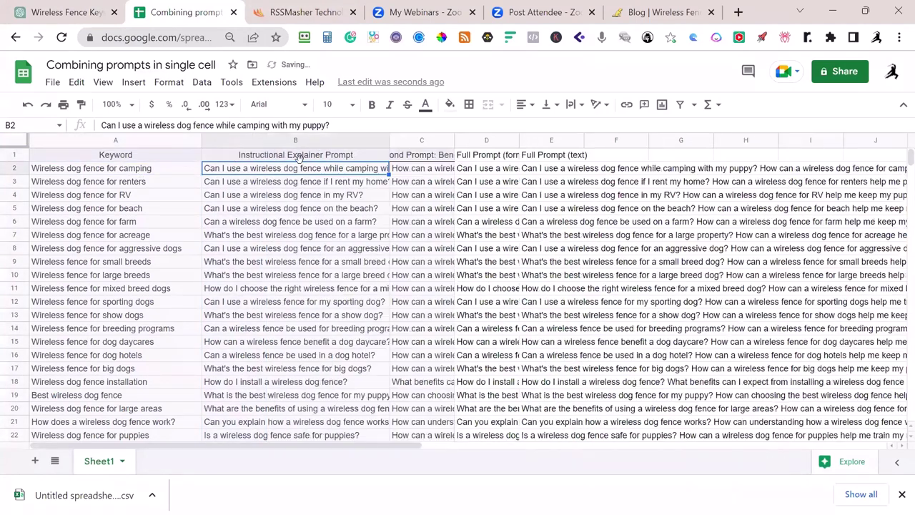
# Widen column C so that the full "Second Prompt: Benefits" header and more of its prompts are shown
pyautogui.click(458, 141)
pyautogui.click(450, 141)
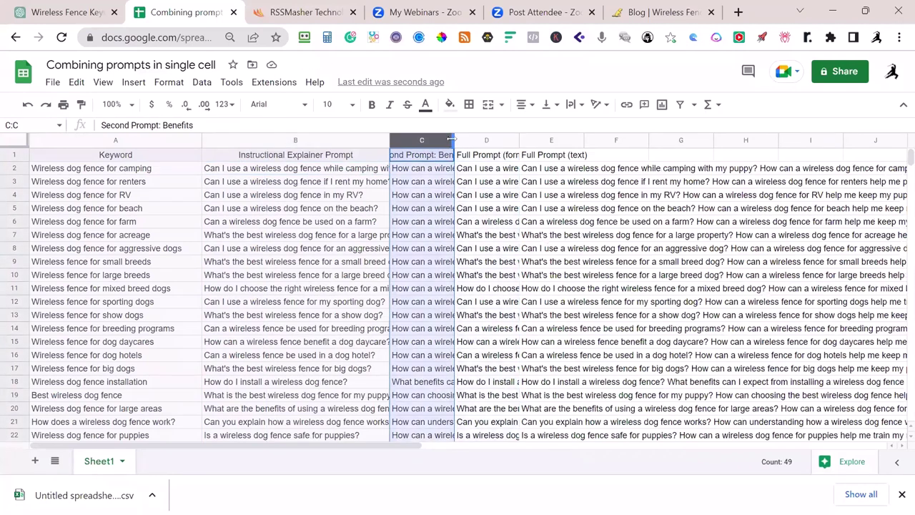
pyautogui.moveTo(452, 141); pyautogui.dragTo(614, 140)
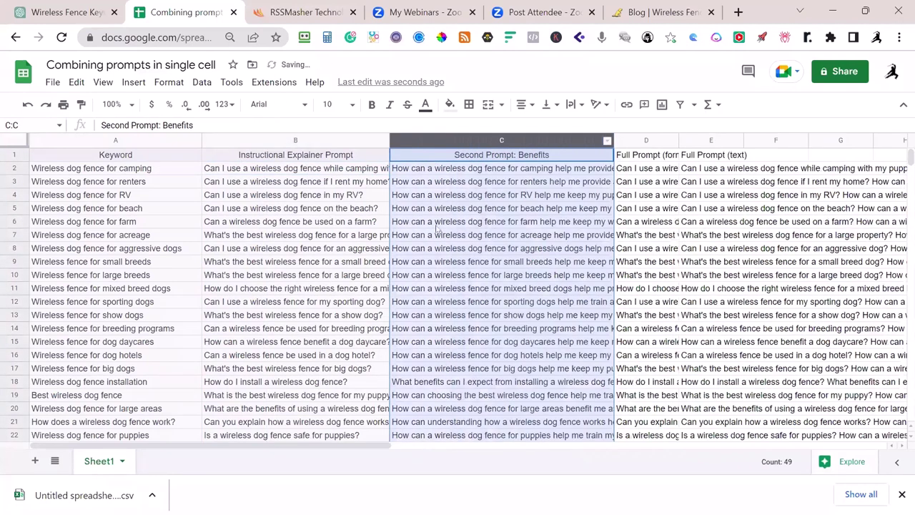
# Examine row 2's keyword, both prompts, the combining formula and the plain-text full prompt, checking the formula against the note in Notion
pyautogui.click(366, 172)
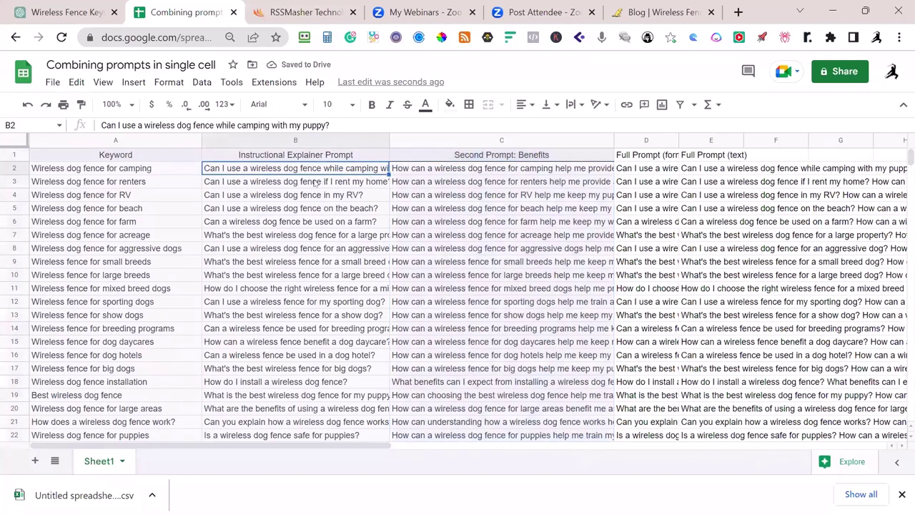
pyautogui.click(104, 173)
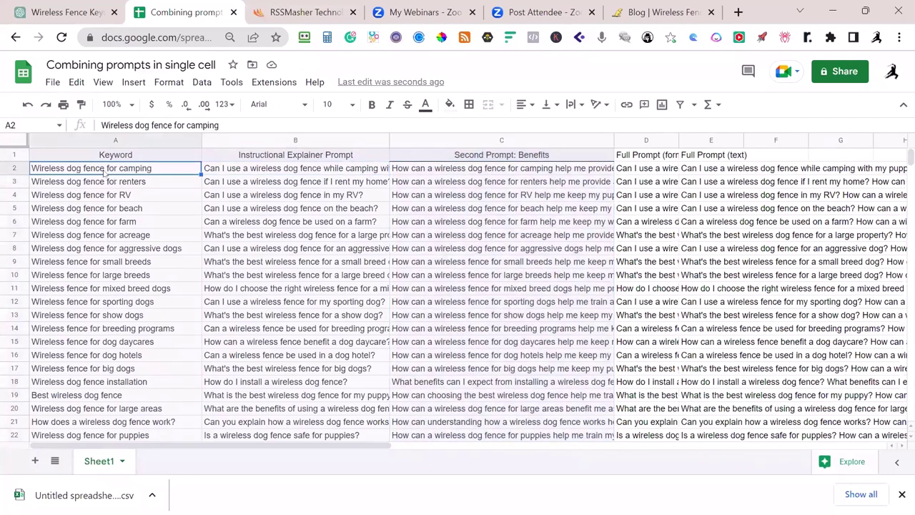
pyautogui.click(241, 172)
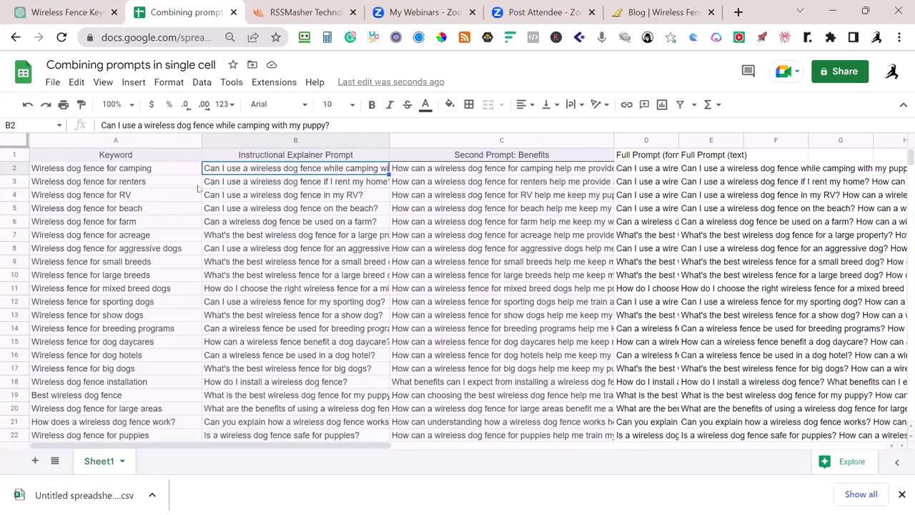
pyautogui.click(409, 172)
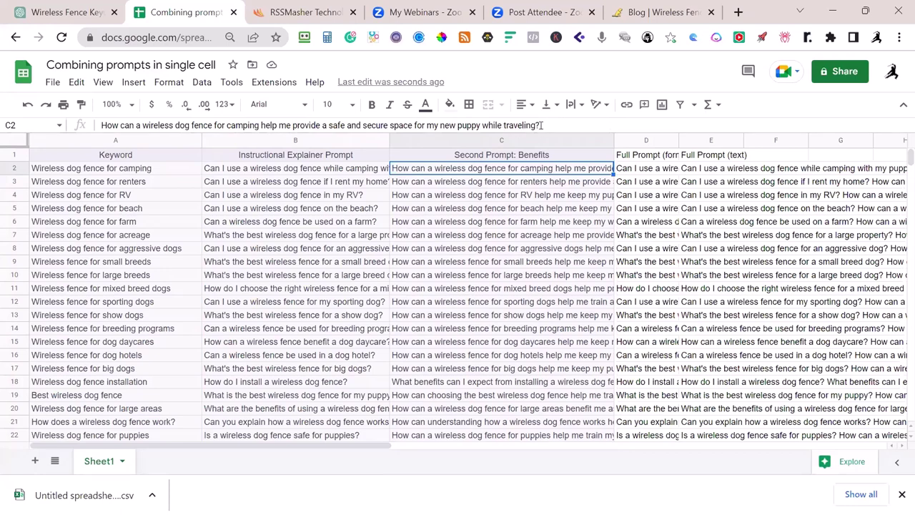
pyautogui.click(644, 170)
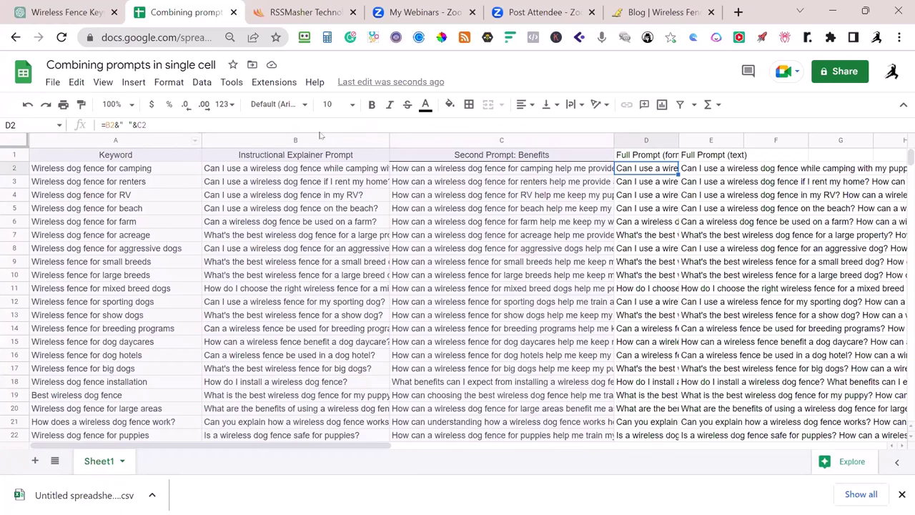
pyautogui.click(124, 125)
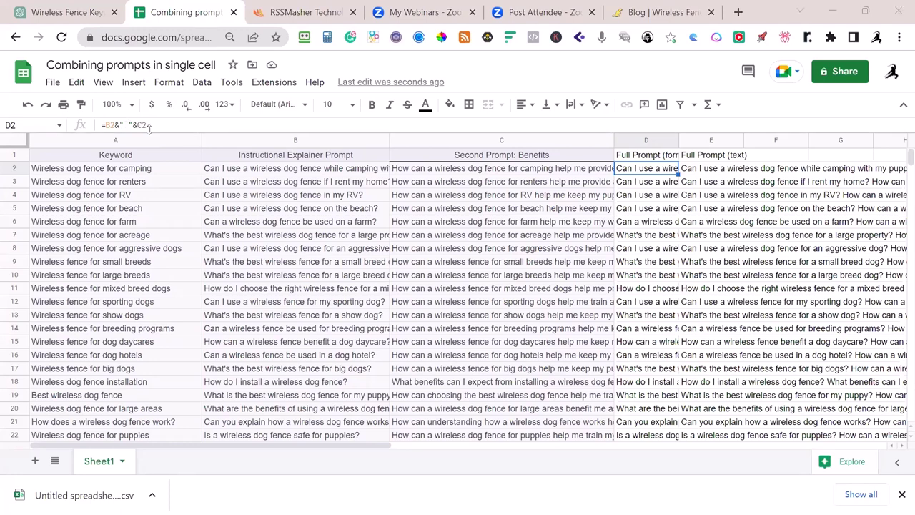
pyautogui.scroll(-1, 310, 379)
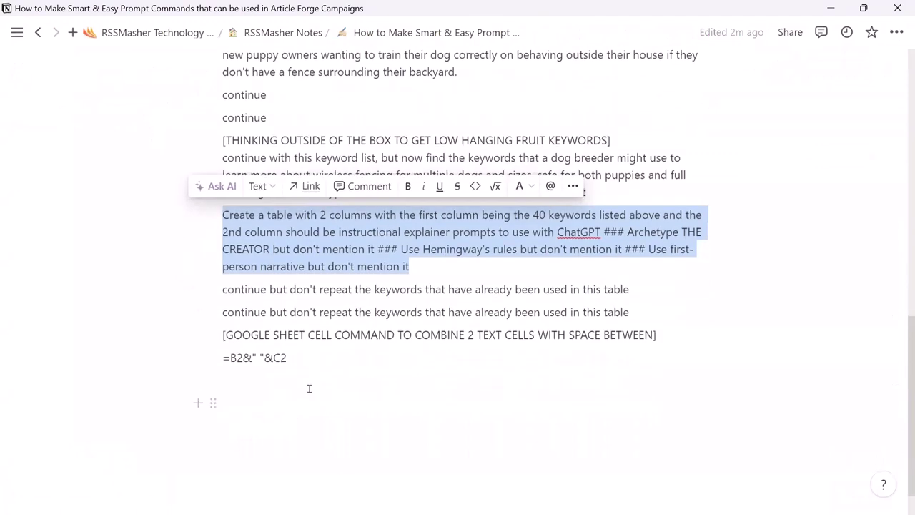
pyautogui.hotkey('alt', 'Tab')
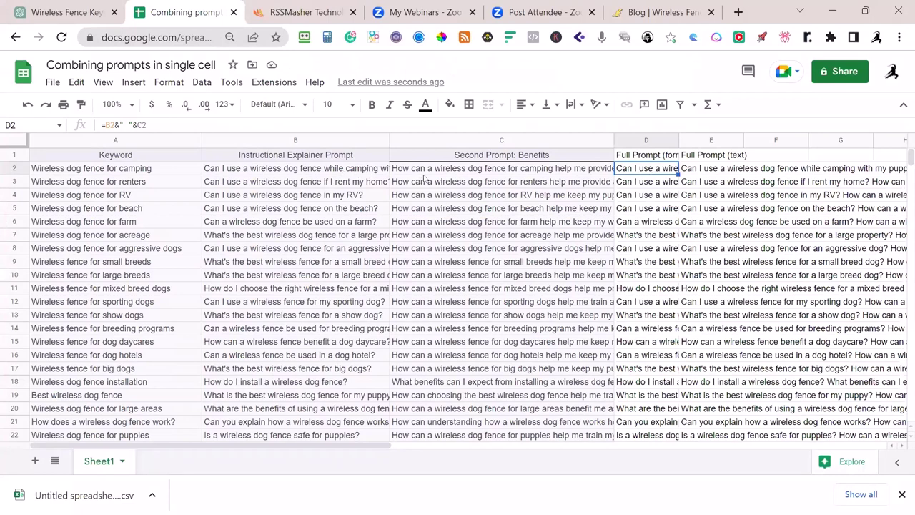
pyautogui.click(696, 173)
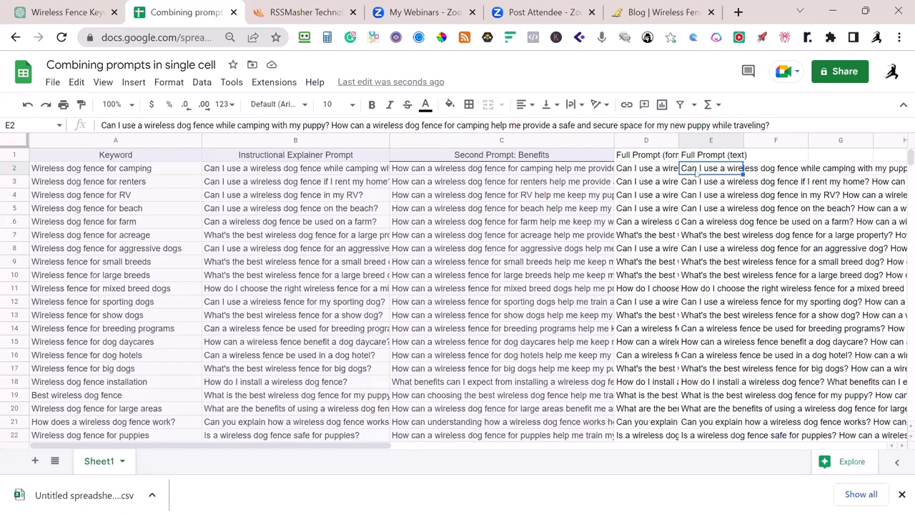
# Delete columns B to D, which hold the explainer prompts, the benefits prompts and the combining formulas
pyautogui.moveTo(282, 140); pyautogui.dragTo(622, 136)
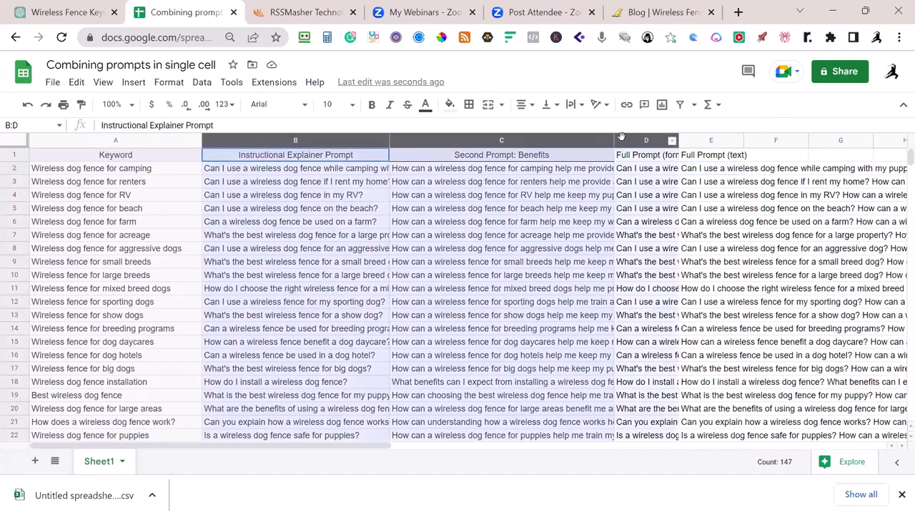
pyautogui.rightClick(624, 137)
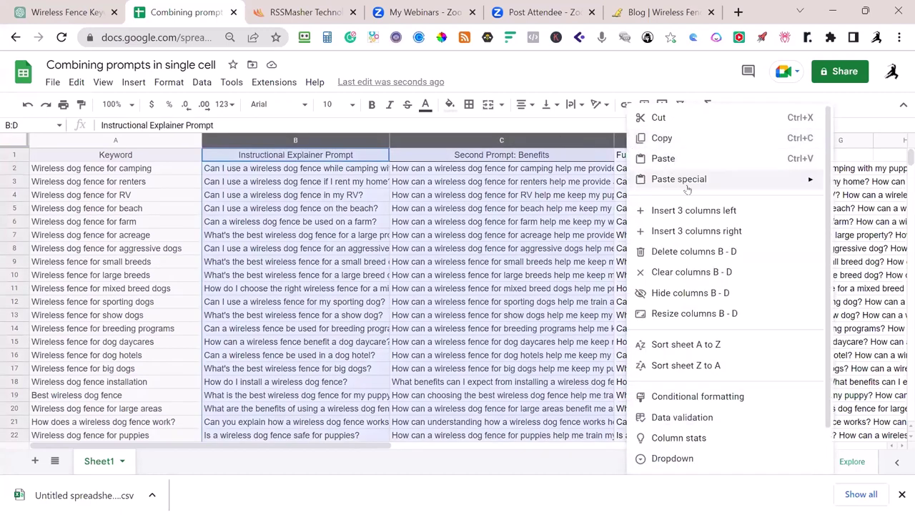
pyautogui.click(702, 256)
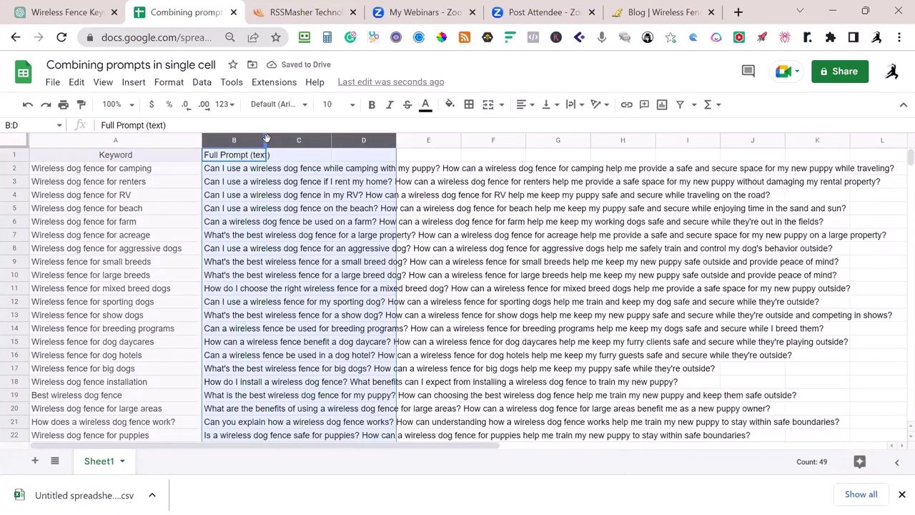
# Widen the "Full Prompt (text)" column and wrap its text so each full prompt fits inside its cell
pyautogui.click(236, 142)
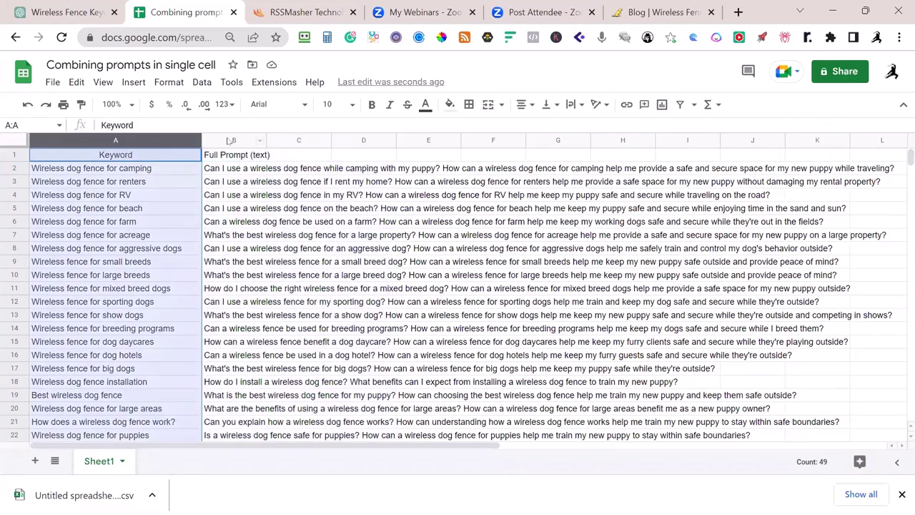
pyautogui.moveTo(266, 141); pyautogui.dragTo(752, 128)
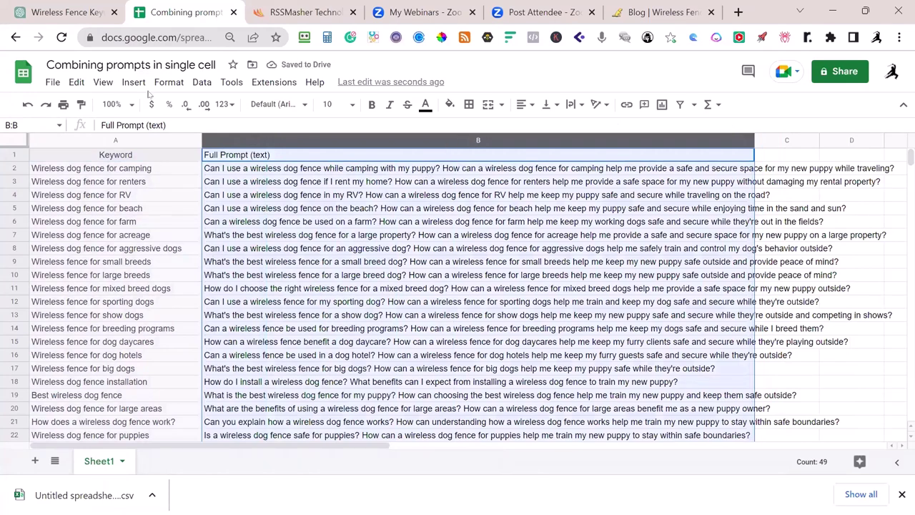
pyautogui.click(574, 105)
pyautogui.moveTo(752, 141); pyautogui.dragTo(605, 141)
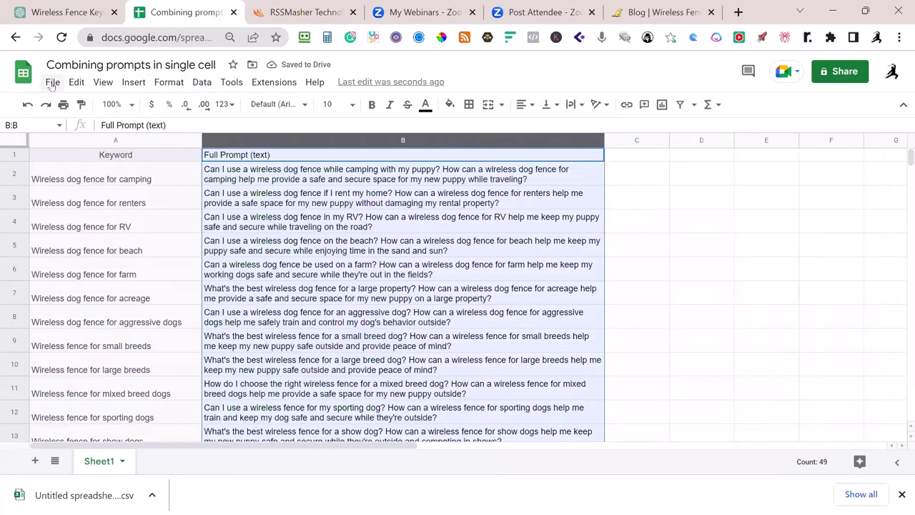
# Download the sheet as a Comma Separated Values (.csv) file
pyautogui.click(52, 82)
pyautogui.moveTo(218, 237)
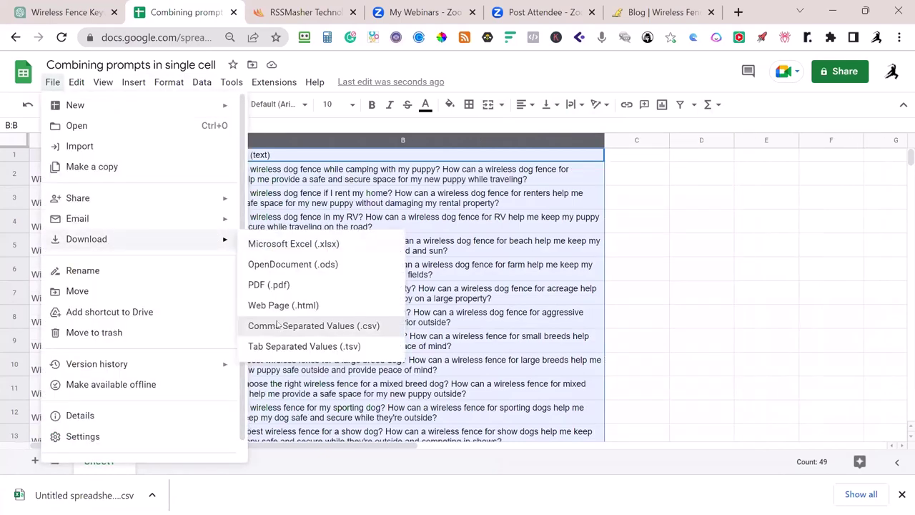
pyautogui.click(278, 323)
pyautogui.click(223, 200)
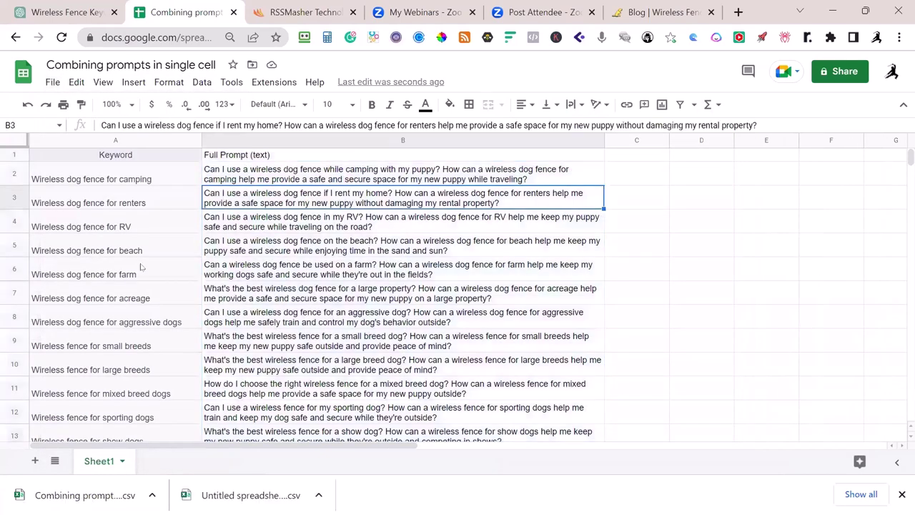
# Compare the "Wireless dog fence for farm" keyword with its combined full prompt in row 6
pyautogui.click(141, 270)
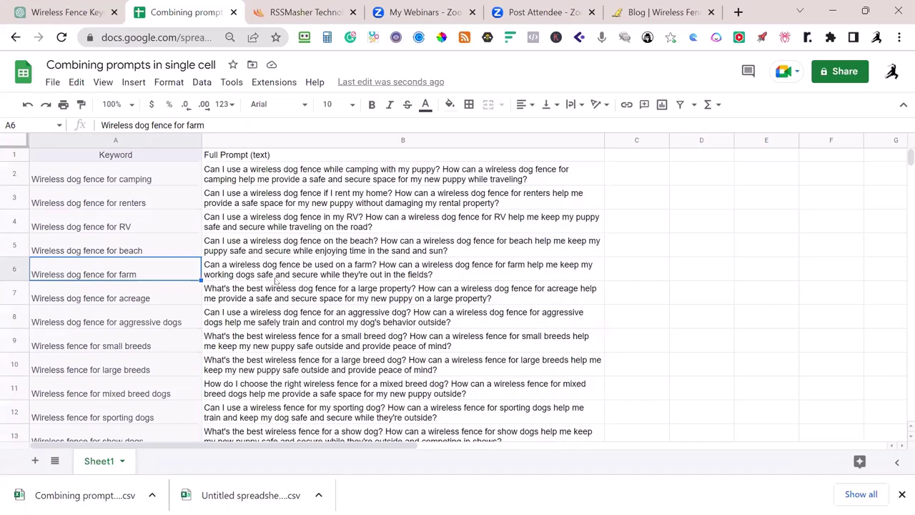
pyautogui.click(440, 277)
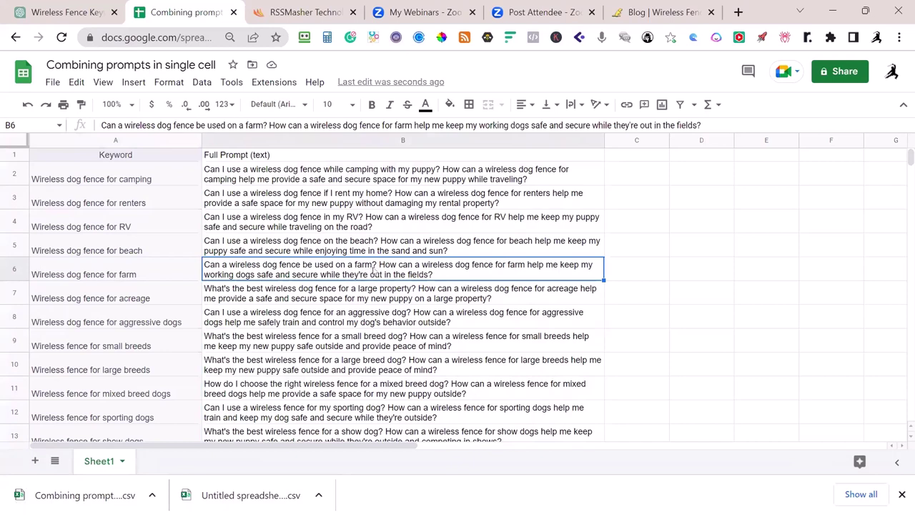
pyautogui.click(135, 272)
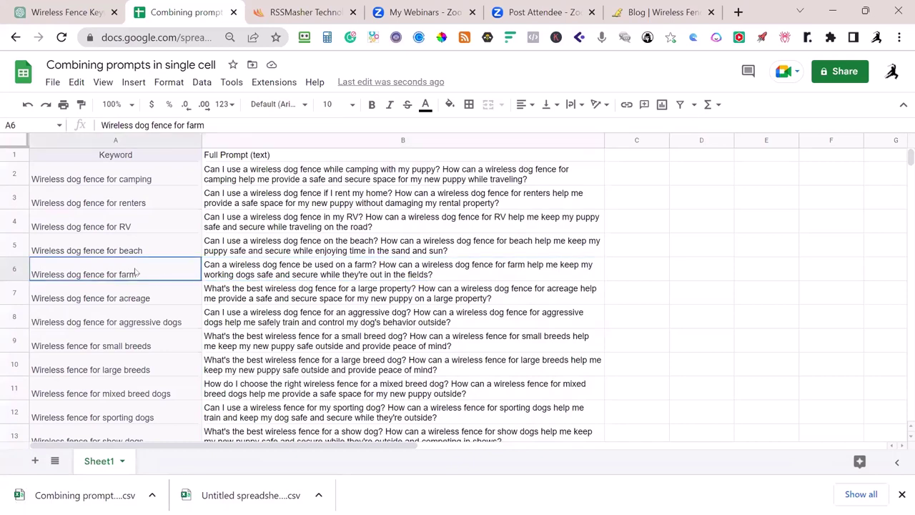
pyautogui.click(226, 269)
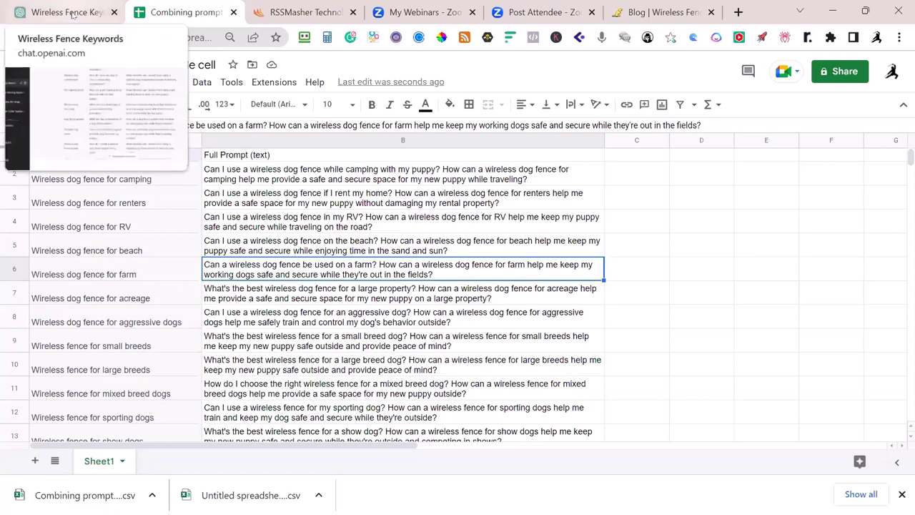
# Switch to the RSSMasher site and finish editing the "wireless fencing better gpt" Article Forge campaign
pyautogui.click(319, 13)
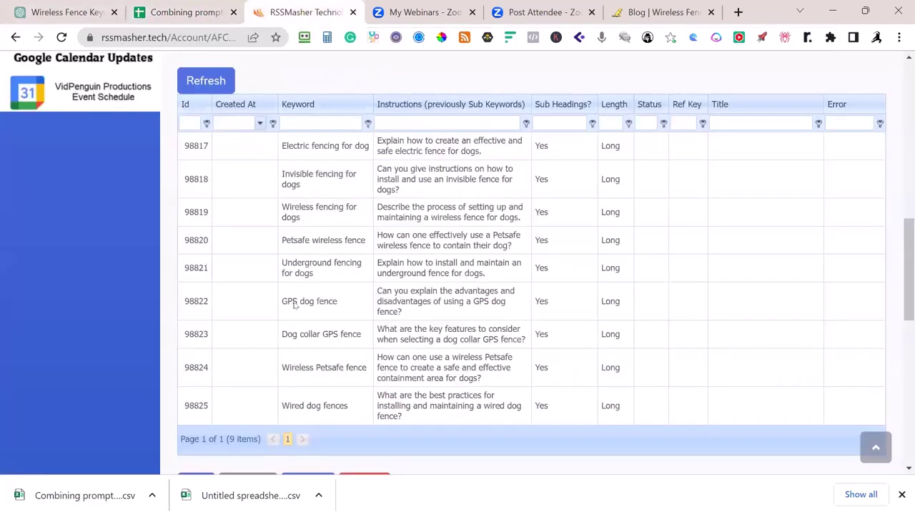
pyautogui.scroll(-3, 293, 305)
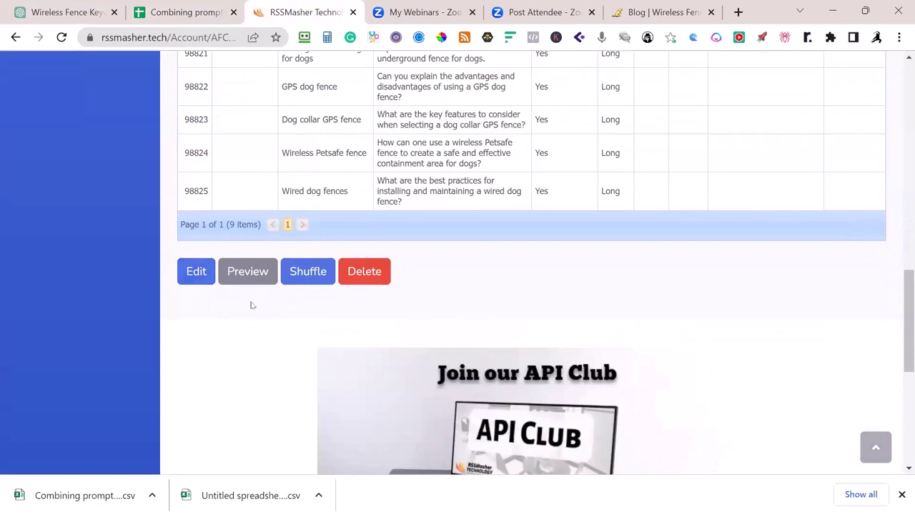
pyautogui.scroll(5, 261, 301)
pyautogui.scroll(7, 271, 299)
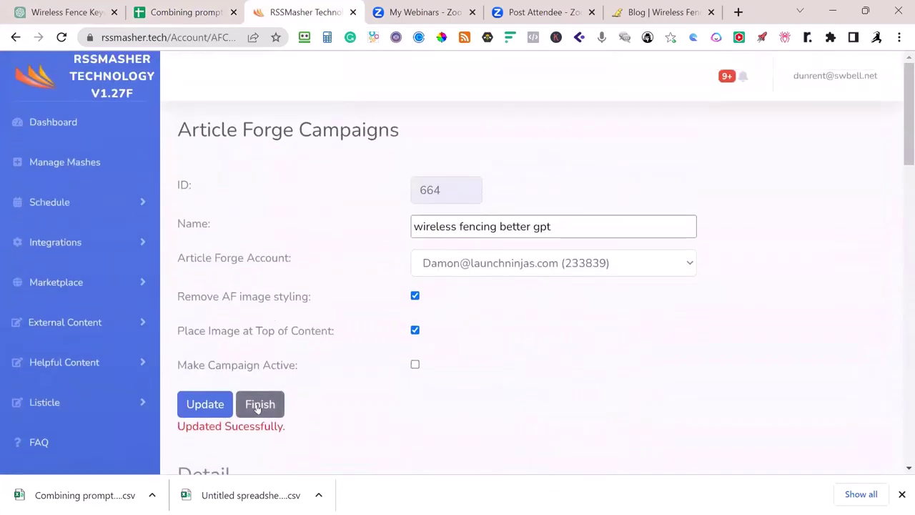
pyautogui.click(259, 405)
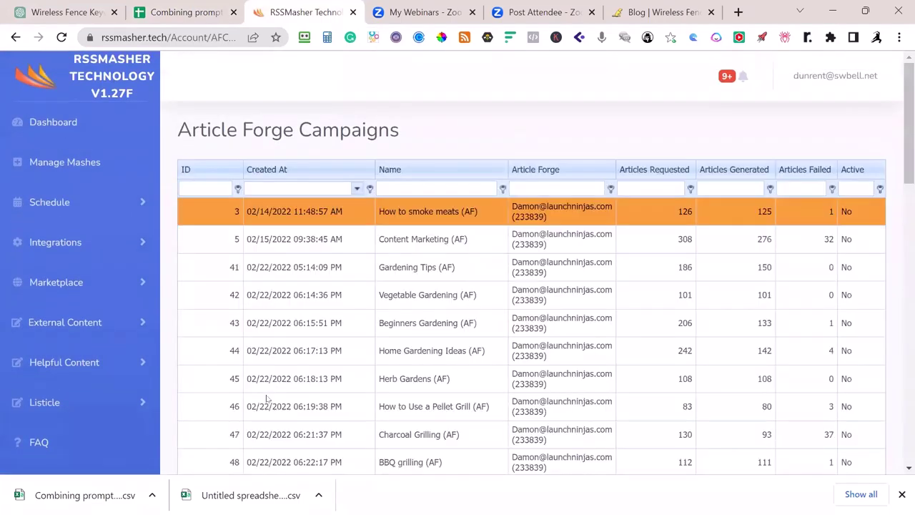
# Create and save a new Article Forge campaign named "wireless fencing for dogs chatgpt special"
pyautogui.scroll(-8, 289, 227)
pyautogui.click(197, 173)
pyautogui.write('wire')
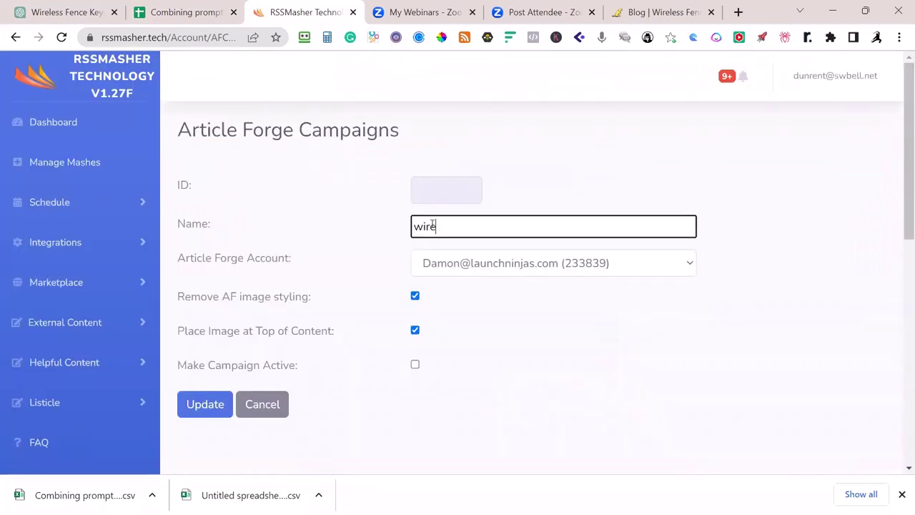
pyautogui.write('less fencing for dogs chatgpt ')
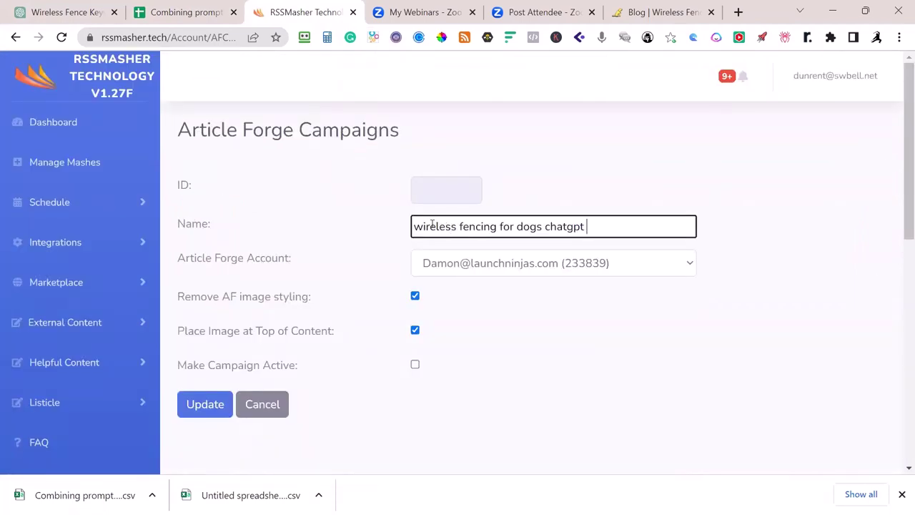
pyautogui.write('special')
pyautogui.click(205, 404)
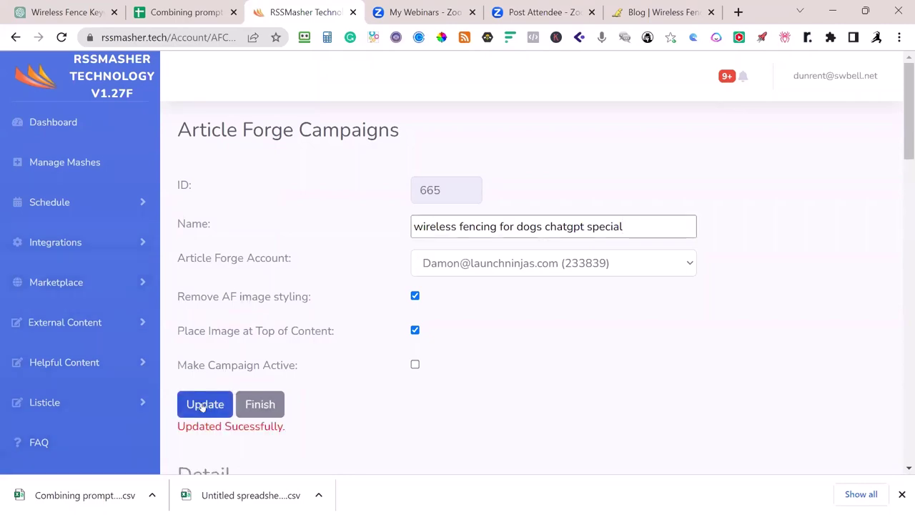
# Upload the "Combining prompts in single cell - Sheet1" CSV to the campaign as a Surfer SEO upload and review the imported keywords and instructions
pyautogui.scroll(-5, 316, 270)
pyautogui.click(514, 163)
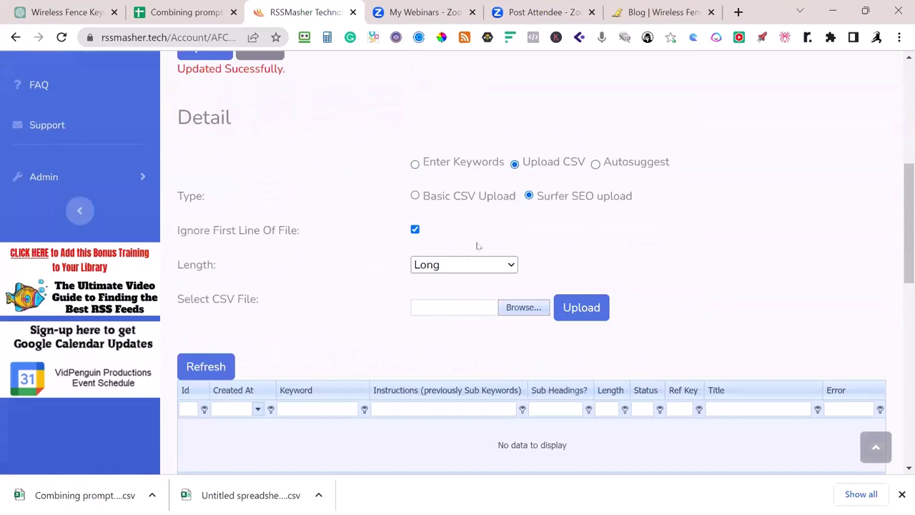
pyautogui.click(516, 308)
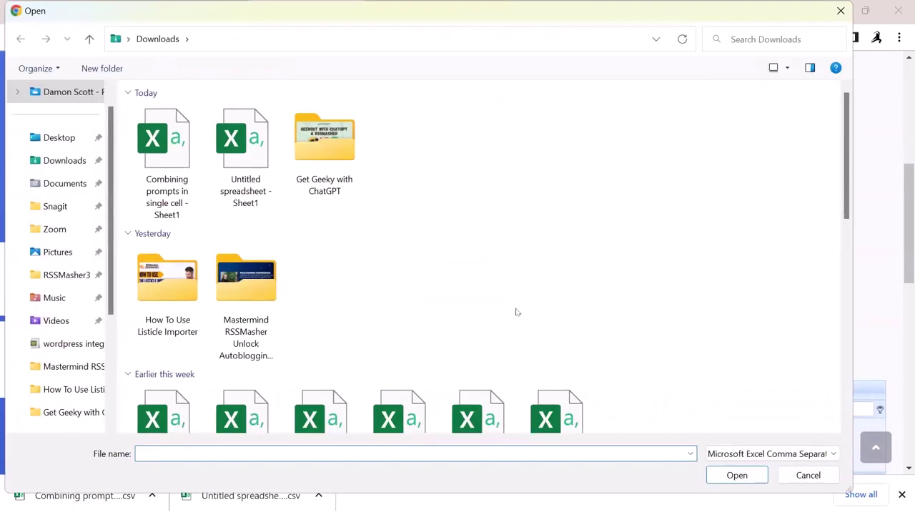
pyautogui.click(203, 171)
pyautogui.click(736, 474)
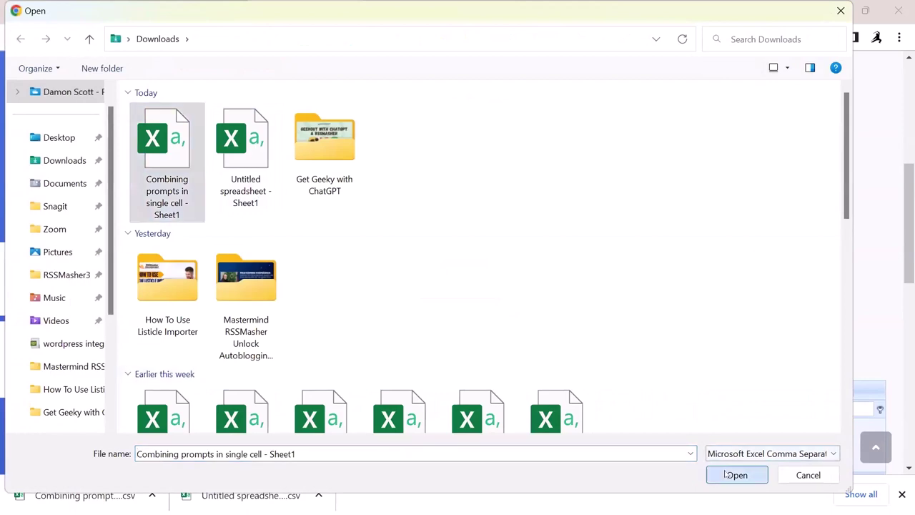
pyautogui.click(580, 308)
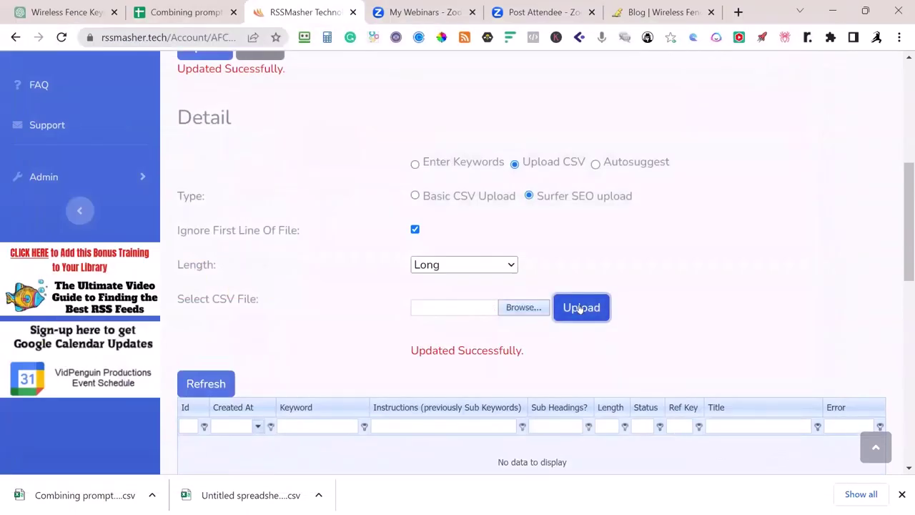
pyautogui.scroll(-6, 639, 239)
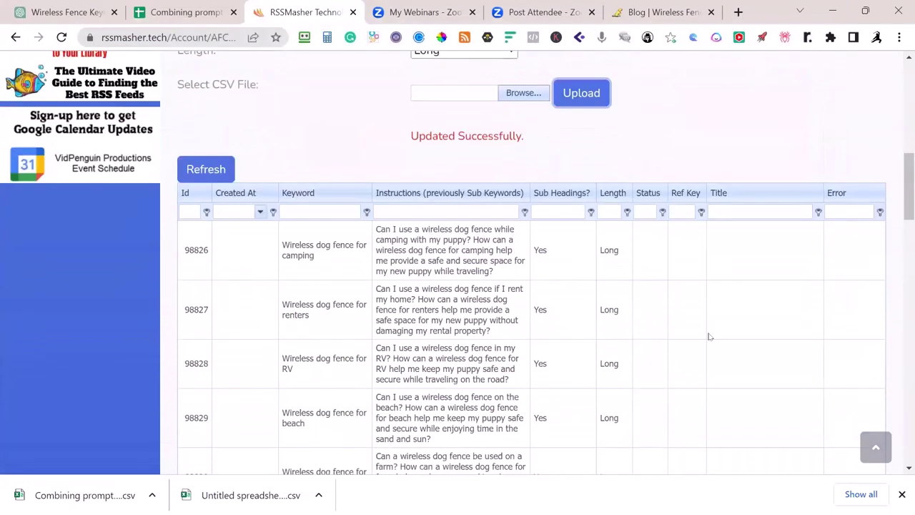
pyautogui.scroll(-15, 709, 336)
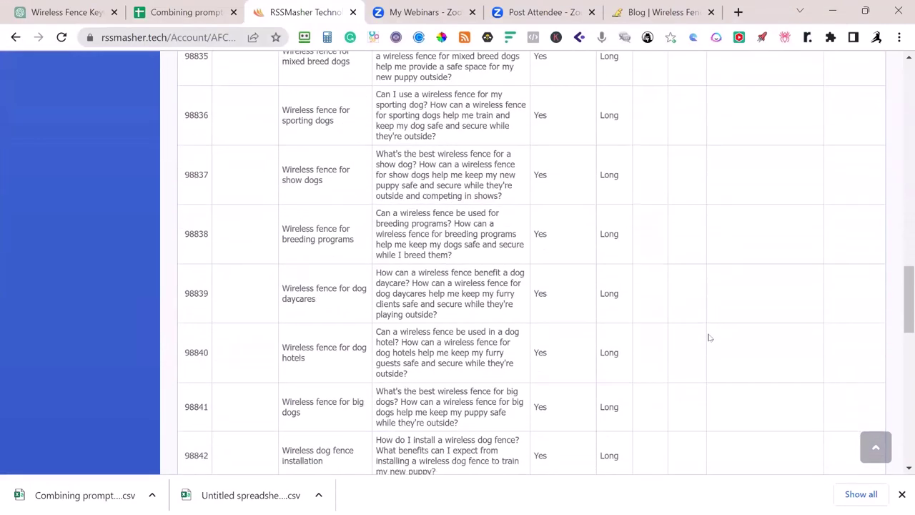
pyautogui.scroll(1, 709, 339)
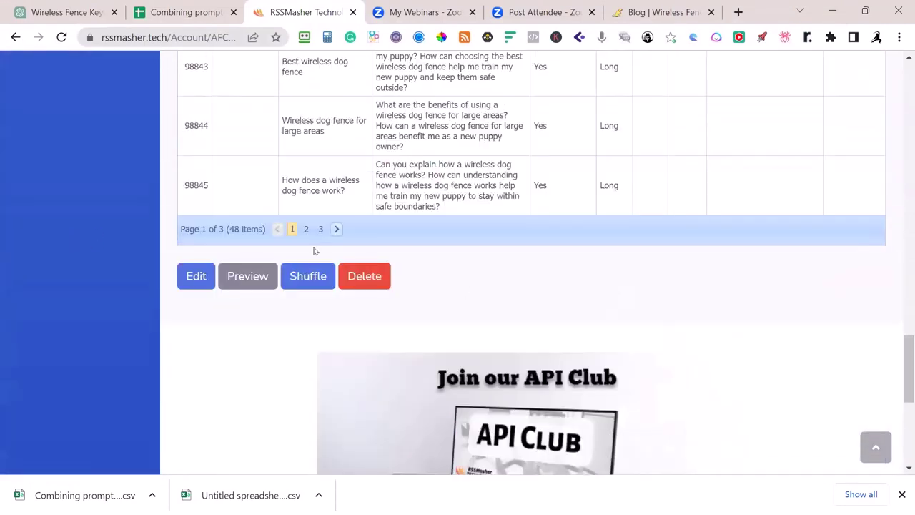
# Make the "wireless fencing for dogs chatgpt special" campaign active, update it and finish editing
pyautogui.scroll(1, 315, 259)
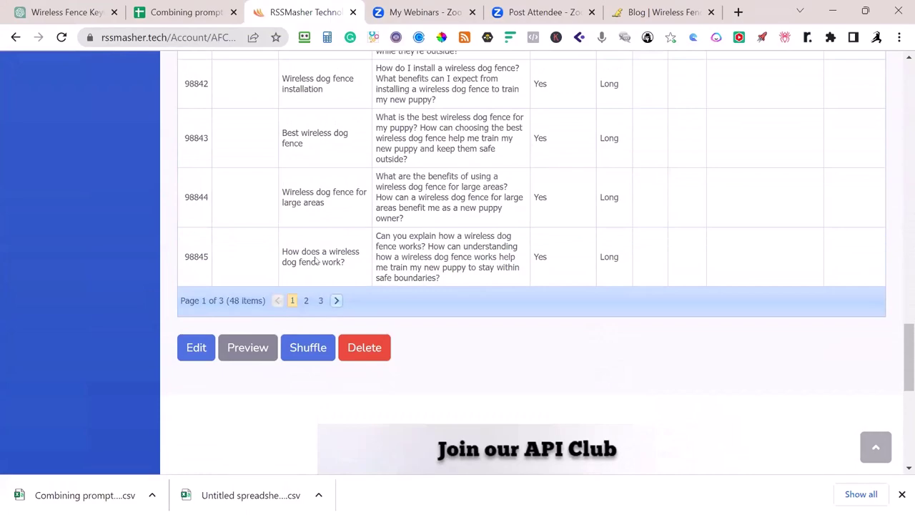
pyautogui.scroll(17, 326, 294)
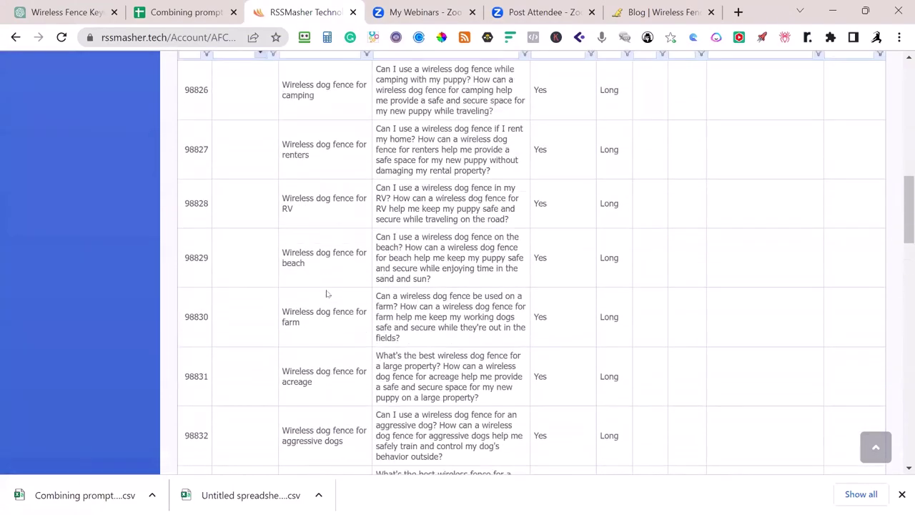
pyautogui.scroll(5, 325, 293)
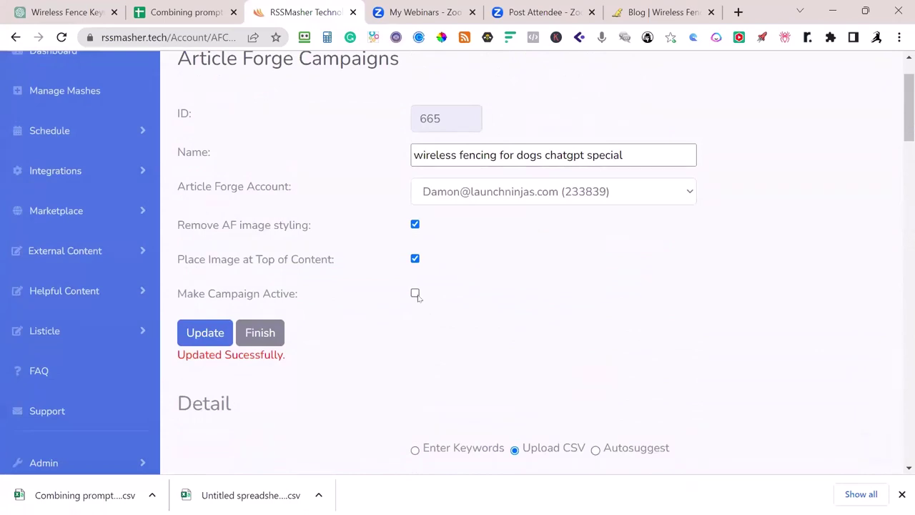
pyautogui.click(416, 294)
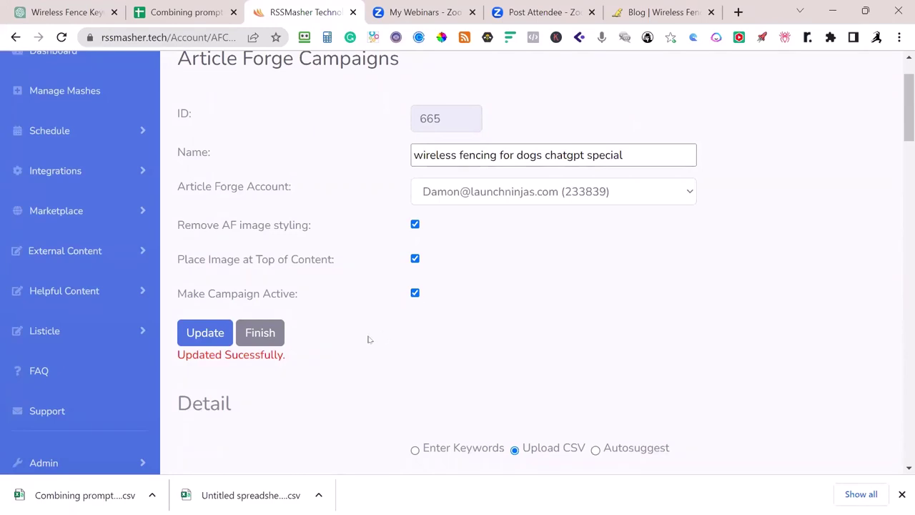
pyautogui.click(197, 336)
pyautogui.click(265, 334)
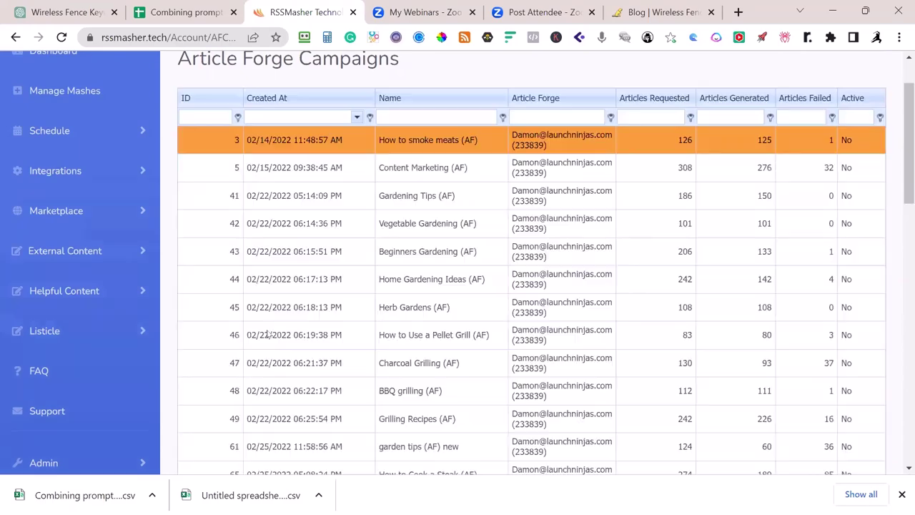
# Open page 4 of the Article Forge campaigns list to check the new campaign's entry
pyautogui.scroll(-8, 268, 335)
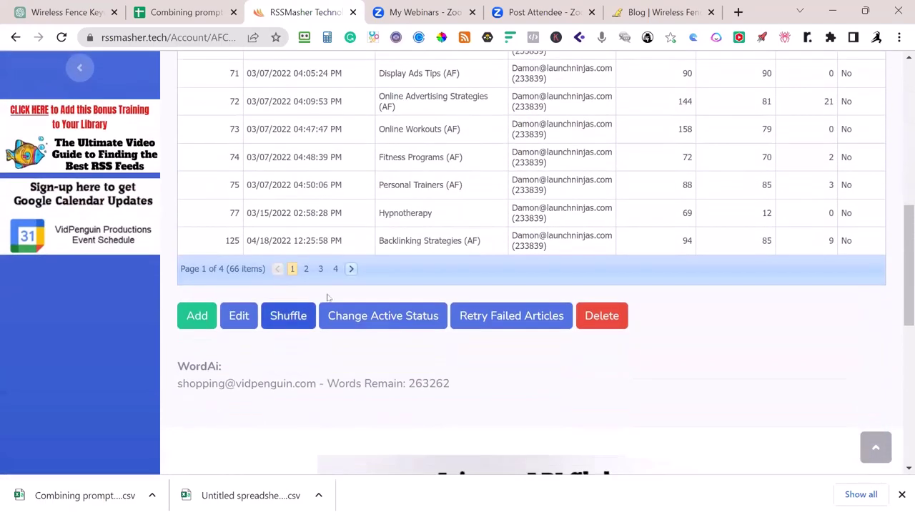
pyautogui.click(336, 269)
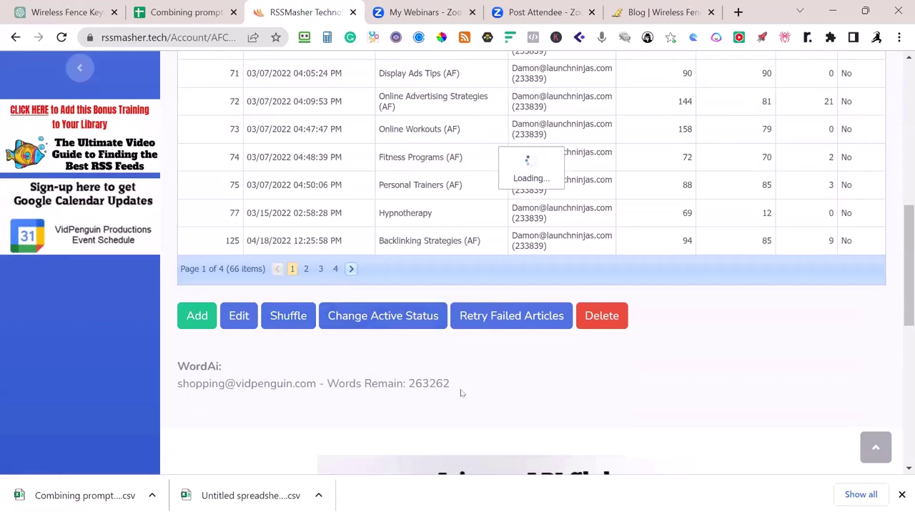
pyautogui.scroll(5, 653, 412)
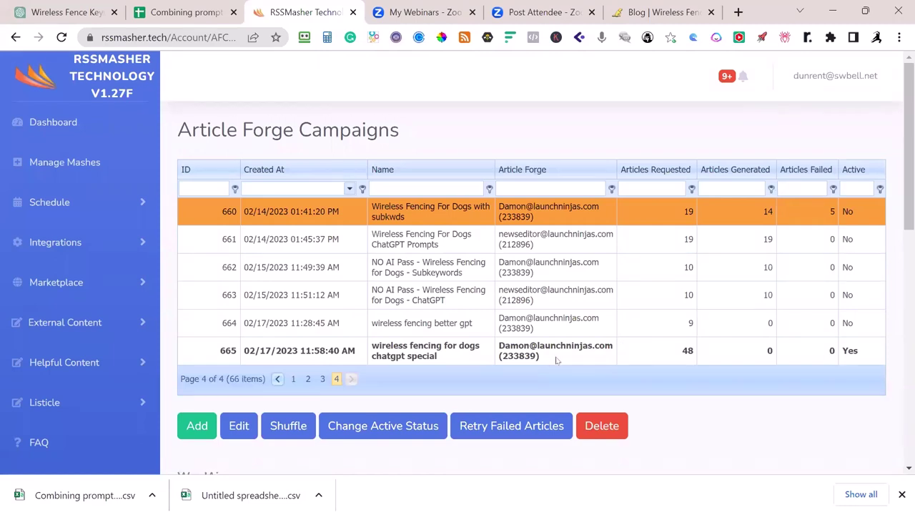
# Switch to the full-screen slide presentation and advance past the "Want more tips?" slide to "Gotcha!"
pyautogui.hotkey('ctrl', 'F5')
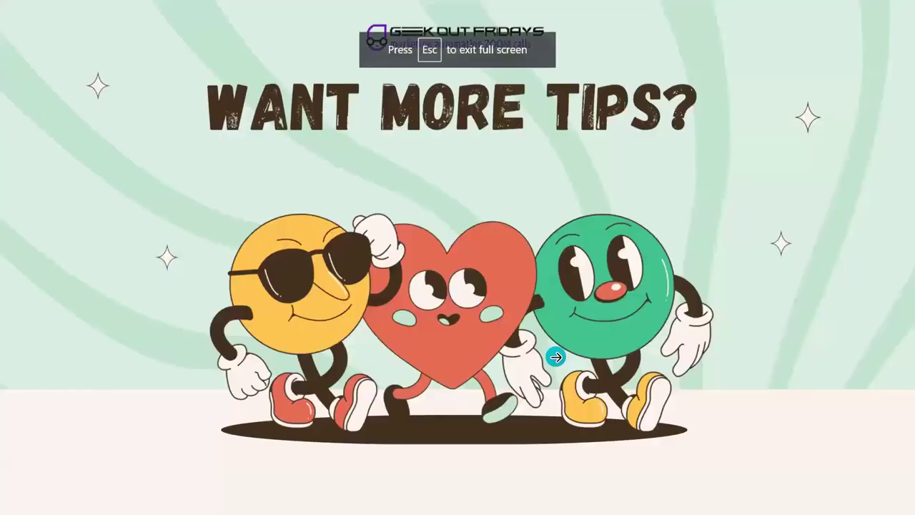
pyautogui.click(514, 423)
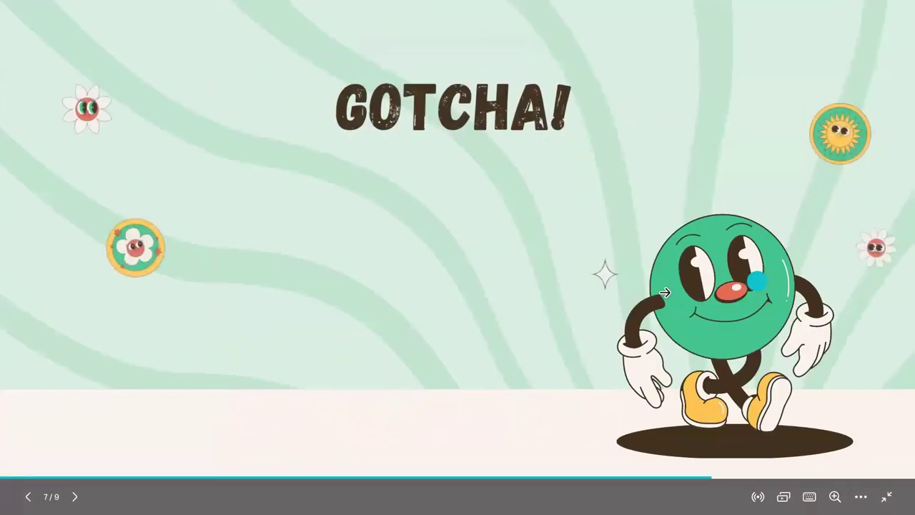
pyautogui.click(785, 212)
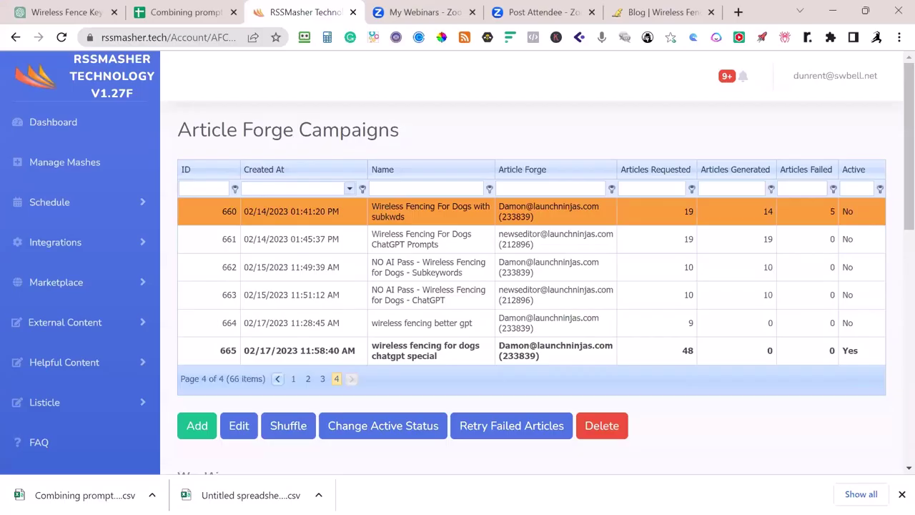
# Copy "### Add a second prompt question to ask how this is benefits the person search for this answer" from ChatGPT into the Notion table prompt
pyautogui.click(79, 12)
pyautogui.scroll(10, 516, 271)
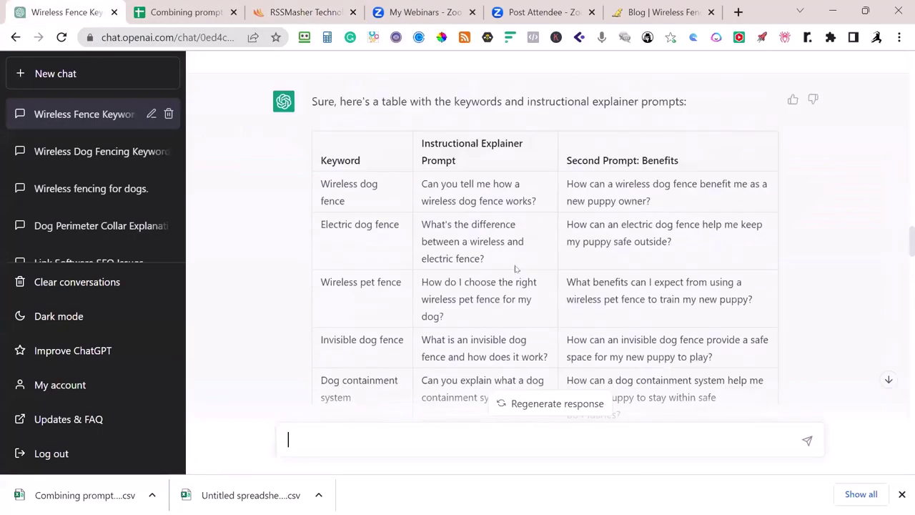
pyautogui.moveTo(548, 255); pyautogui.dragTo(584, 270)
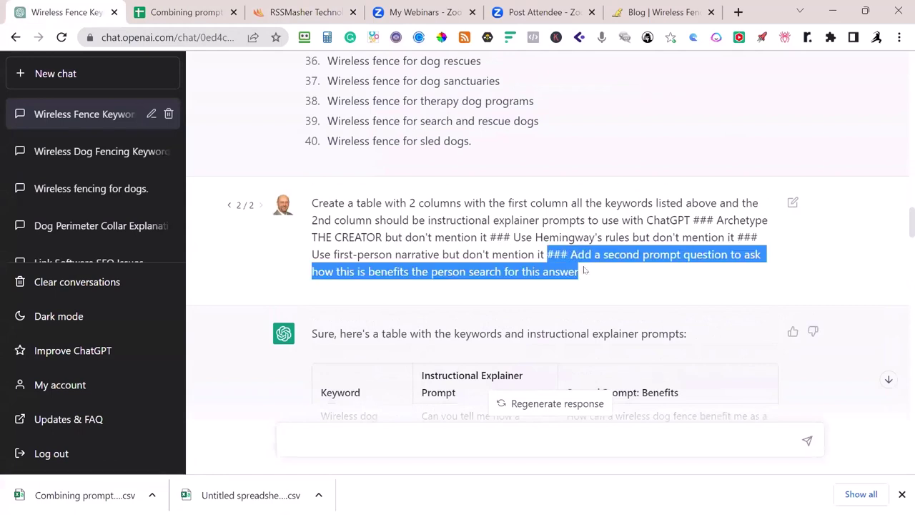
pyautogui.hotkey('ctrl', 'c')
pyautogui.hotkey('alt', 'Tab')
pyautogui.click(433, 272)
pyautogui.hotkey('ctrl', 'v')
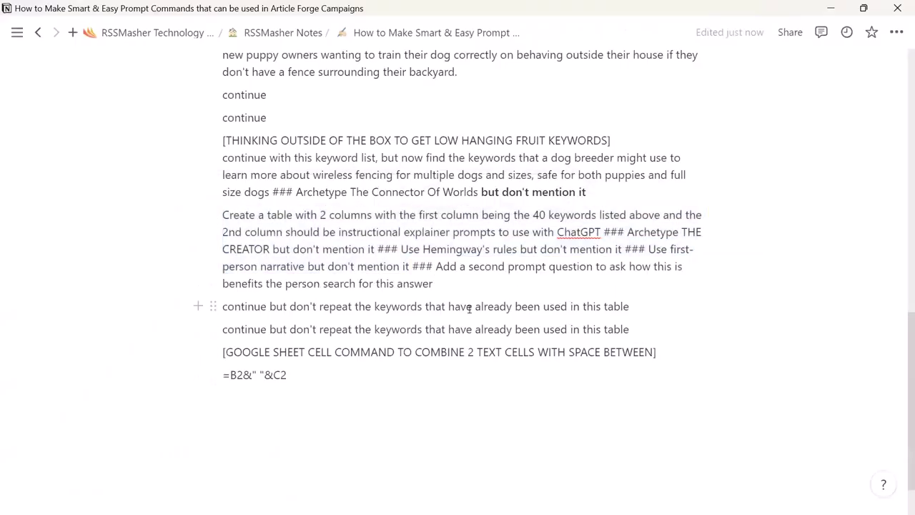
# Change the table prompt to ask for 3 columns and highlight its keyword count of 40
pyautogui.doubleClick(322, 215)
pyautogui.write('3')
pyautogui.moveTo(532, 215); pyautogui.dragTo(546, 215)
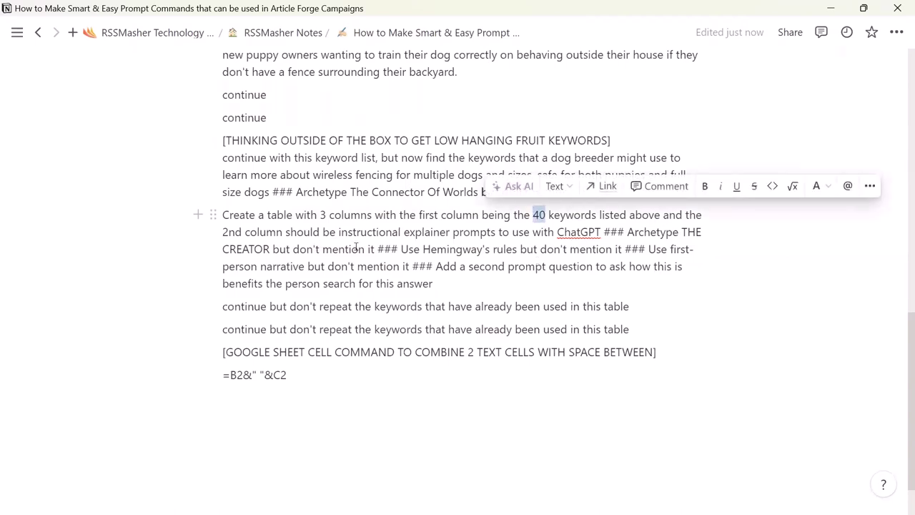
# Insert "and the 3rd column is benefits for the user prompt question" after "ChatGPT" in the table prompt, correcting the stray bracket
pyautogui.click(604, 233)
pyautogui.write('and the 3')
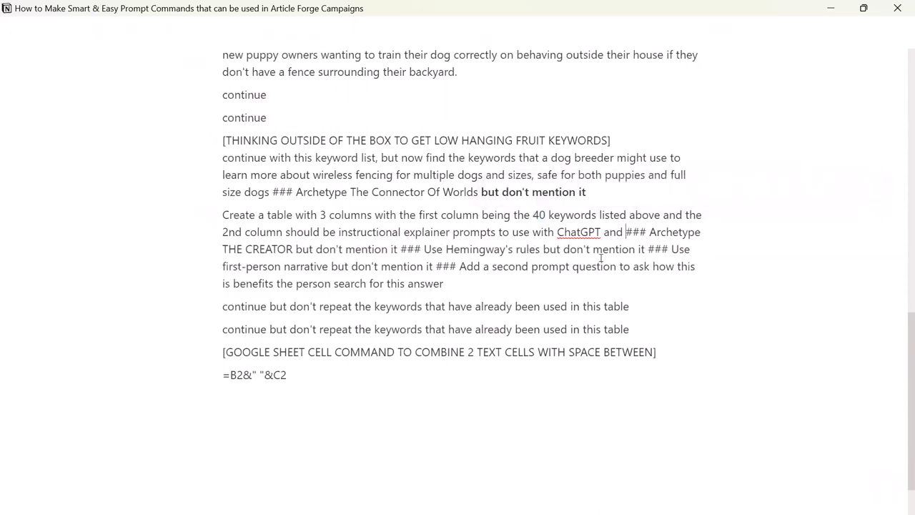
pyautogui.write('rd co')
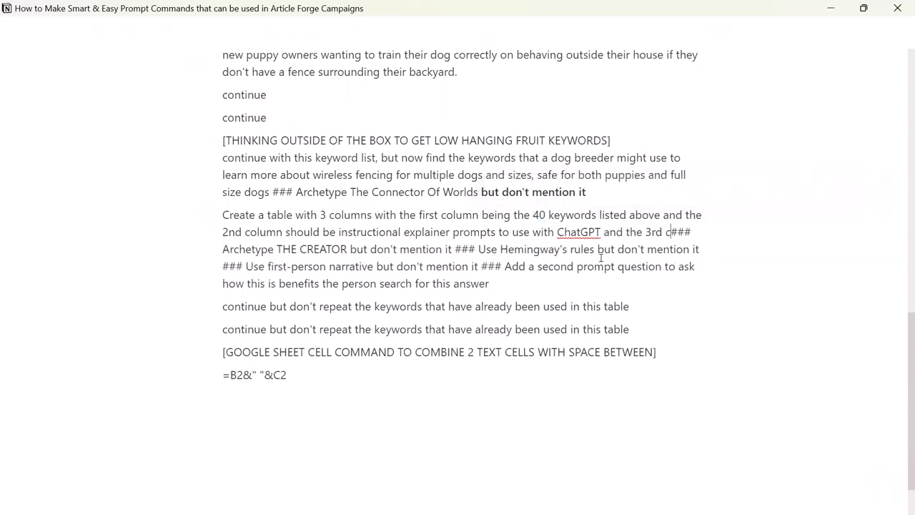
pyautogui.write('lumn is benefits for the user p[rompt ')
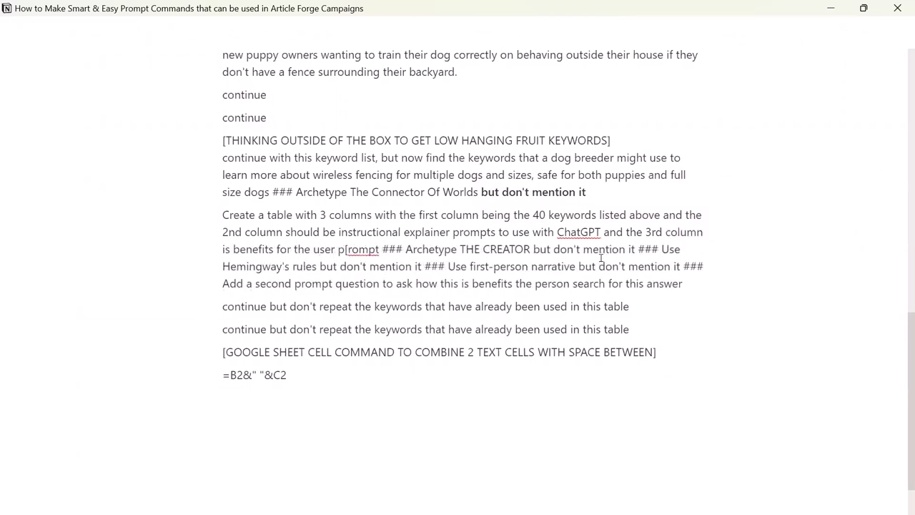
pyautogui.write('question')
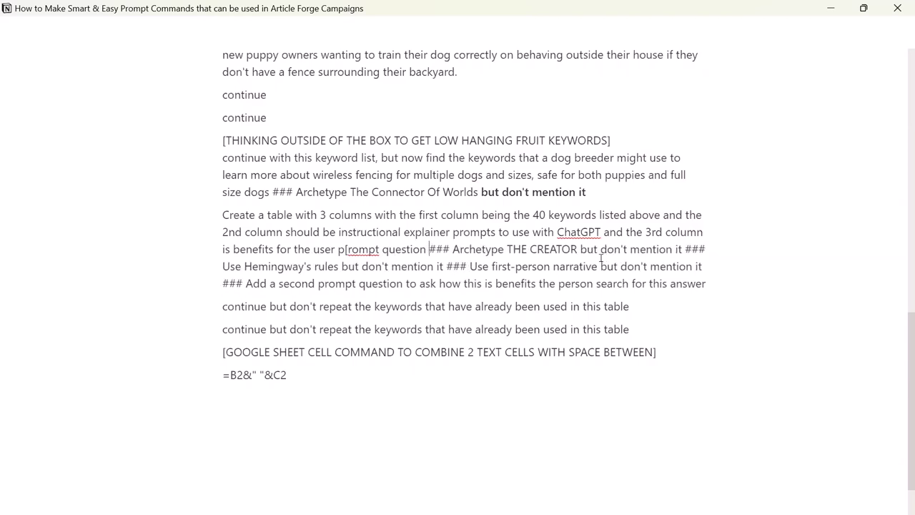
pyautogui.press('Left')
pyautogui.press('Left')
pyautogui.press('Left')
pyautogui.press('Left')
pyautogui.press('Left')
pyautogui.press('Left')
pyautogui.press('BackSpace')
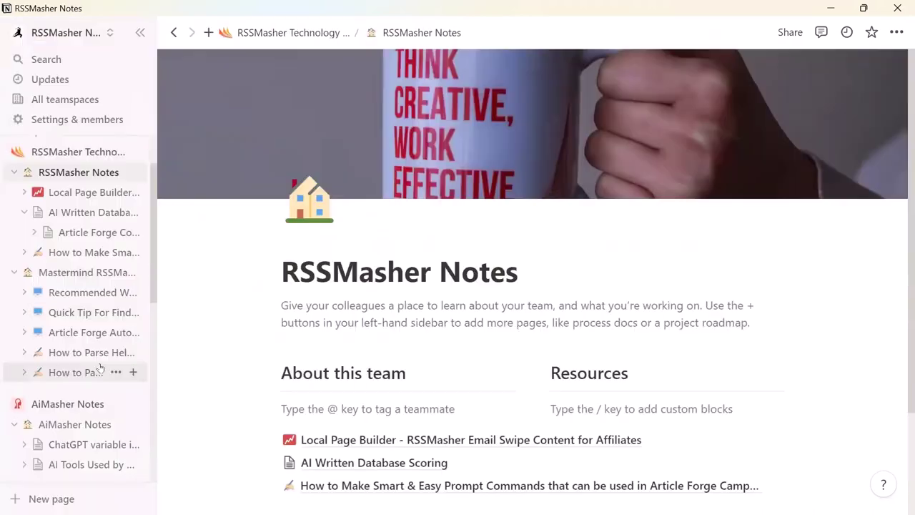
# Open the "ChatGPT variable inputs" page under AiMasher Notes and copy its public web link
pyautogui.scroll(-2, 71, 357)
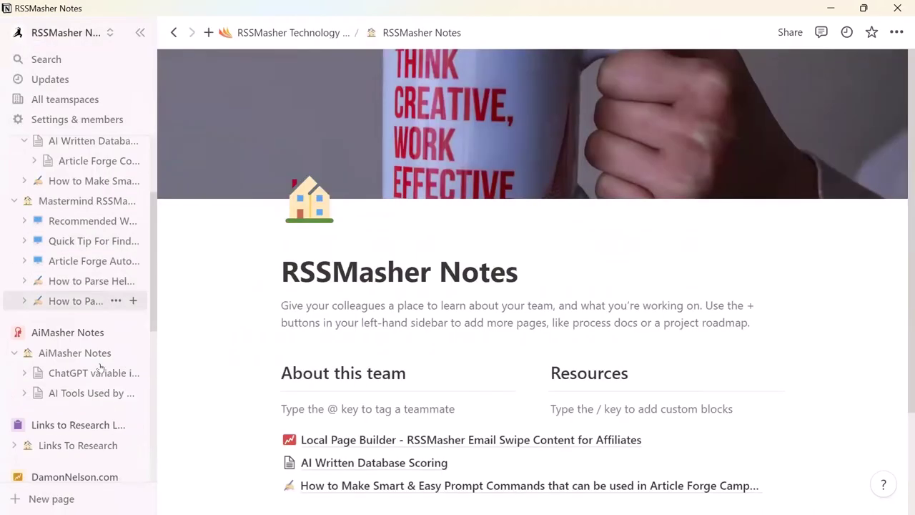
pyautogui.click(56, 375)
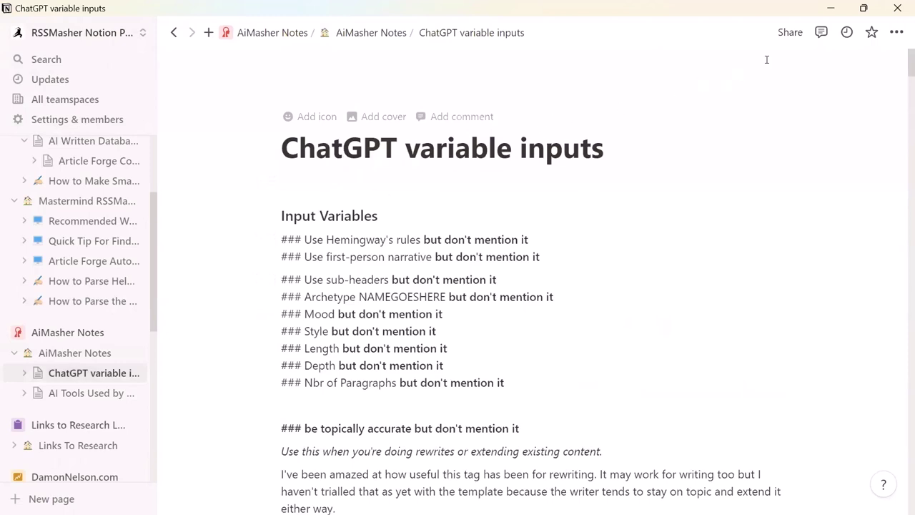
pyautogui.click(790, 33)
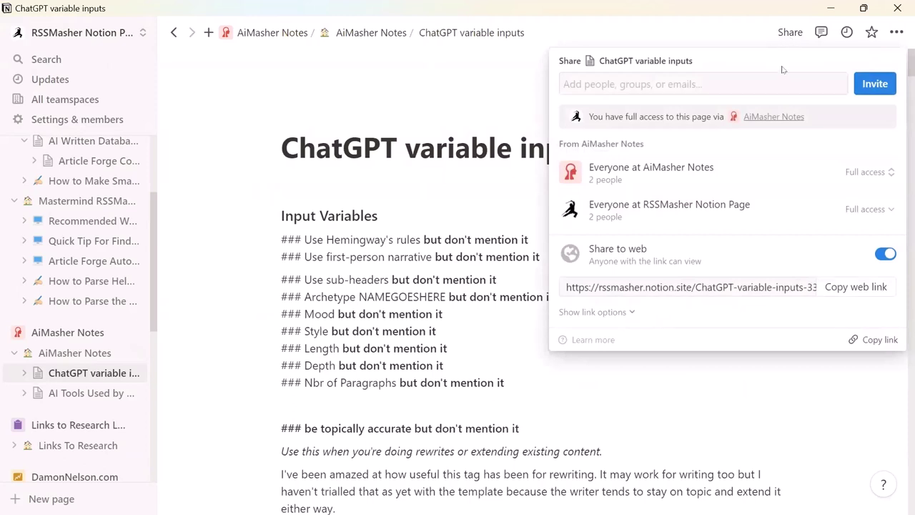
pyautogui.click(860, 288)
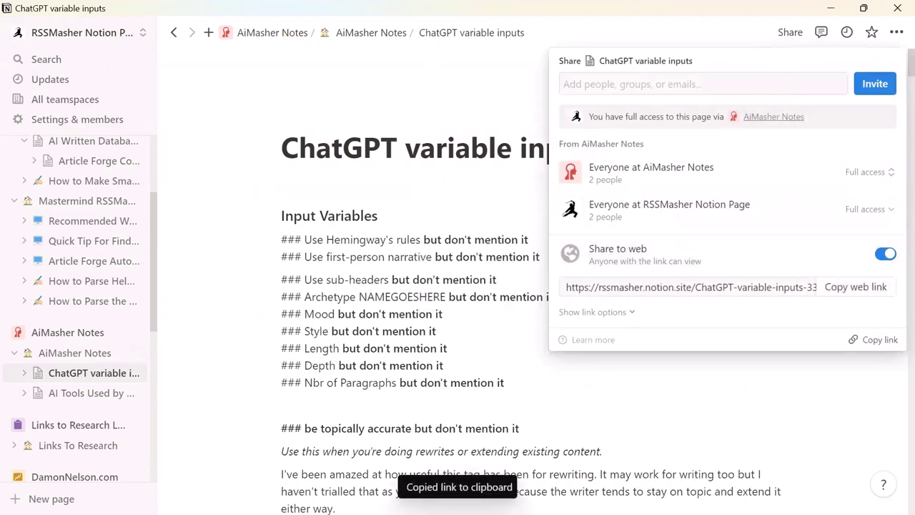
pyautogui.click(309, 222)
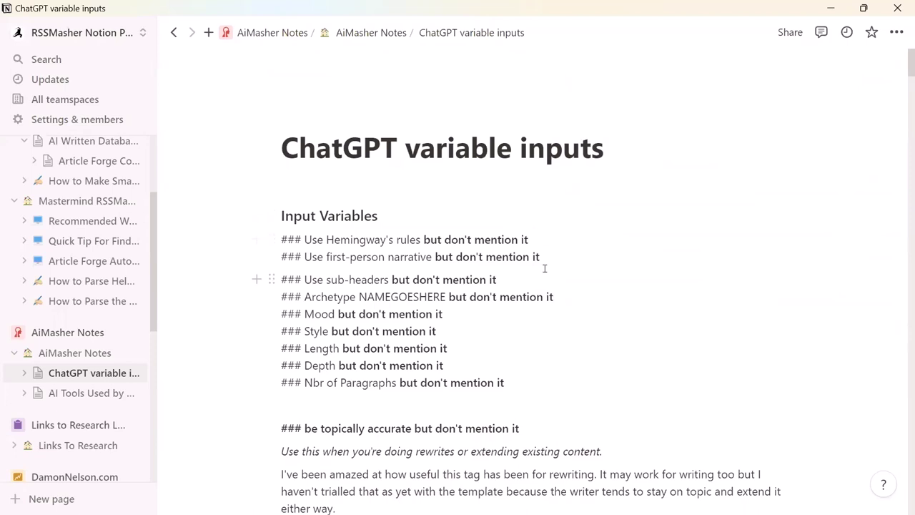
# Examine the input variables, including "Use first-person narrative", and the tag examples for keeping terms out of the output
pyautogui.scroll(-2, 544, 268)
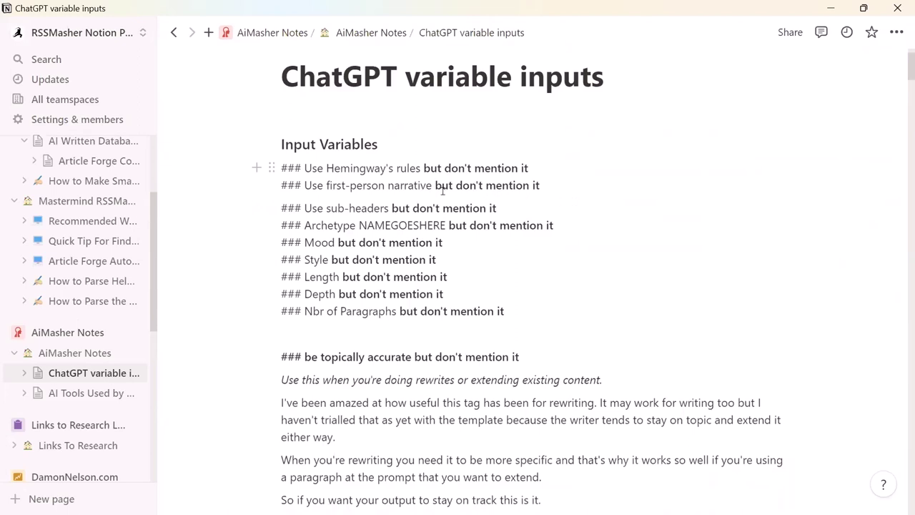
pyautogui.moveTo(434, 188); pyautogui.dragTo(305, 184)
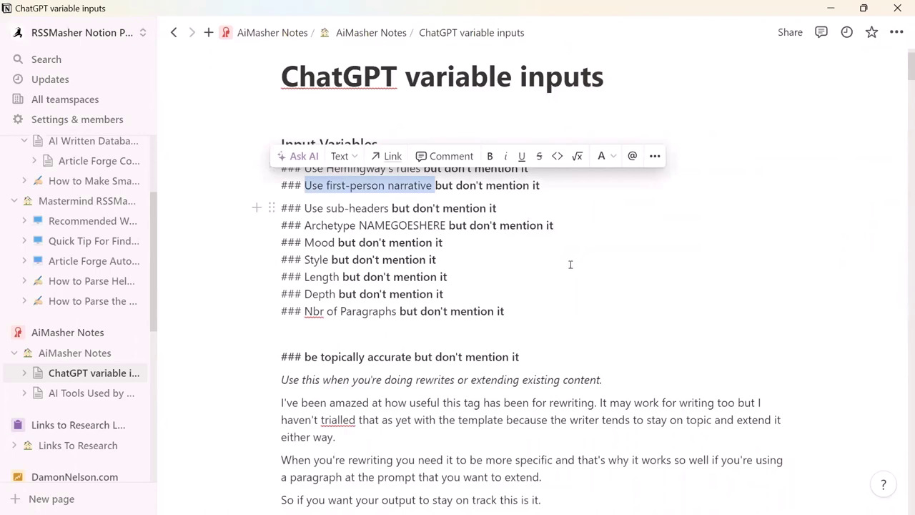
pyautogui.scroll(-5, 631, 319)
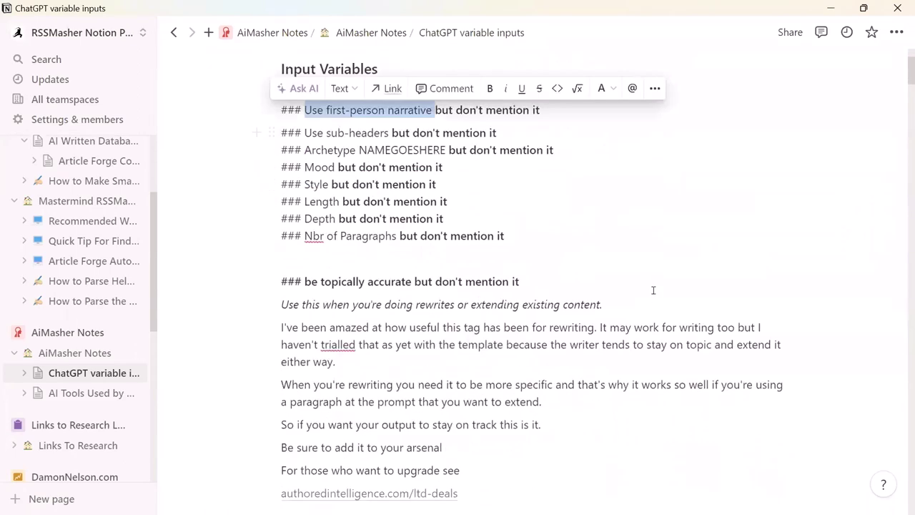
pyautogui.scroll(-8, 653, 292)
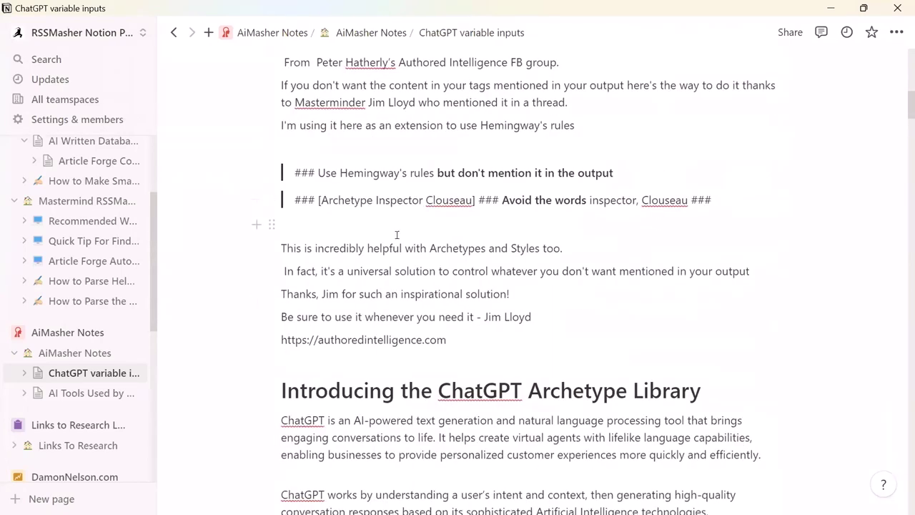
pyautogui.scroll(3, 386, 235)
pyautogui.scroll(-6, 457, 239)
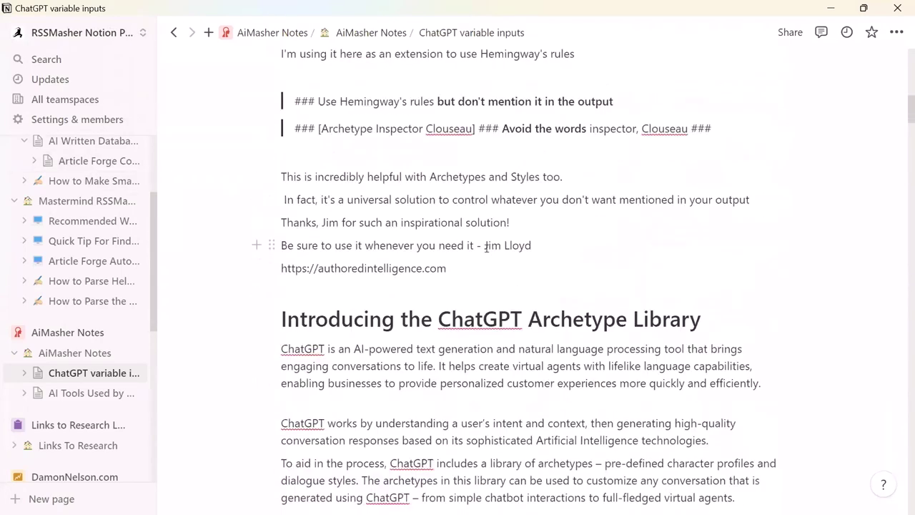
pyautogui.scroll(2, 454, 239)
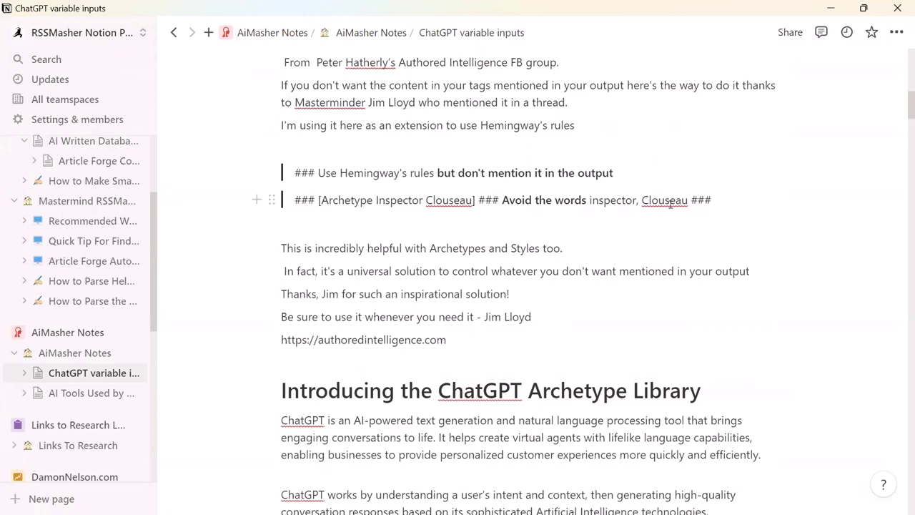
# Browse the ChatGPT Archetype Library list and go to the description of "The Connector Of Worlds"
pyautogui.scroll(-2, 671, 202)
pyautogui.scroll(-2, 363, 179)
pyautogui.scroll(-3, 366, 186)
pyautogui.scroll(-5, 366, 186)
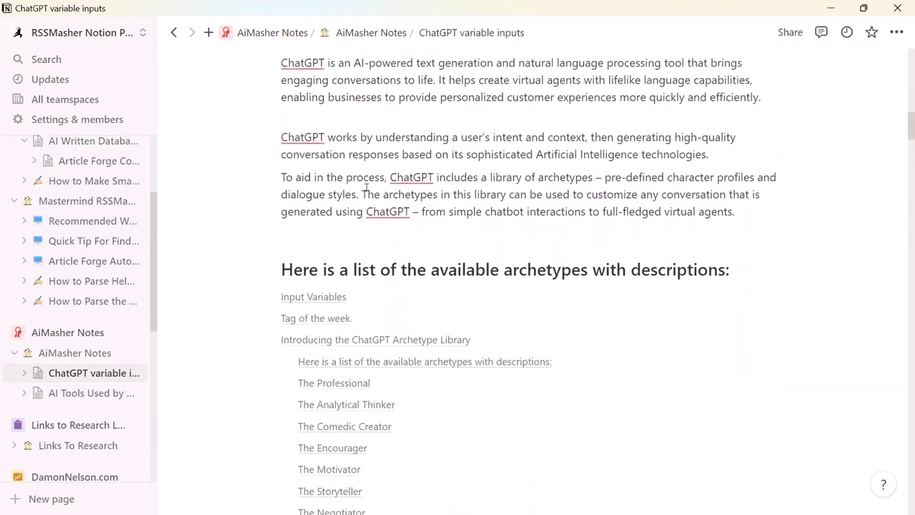
pyautogui.scroll(-2, 657, 148)
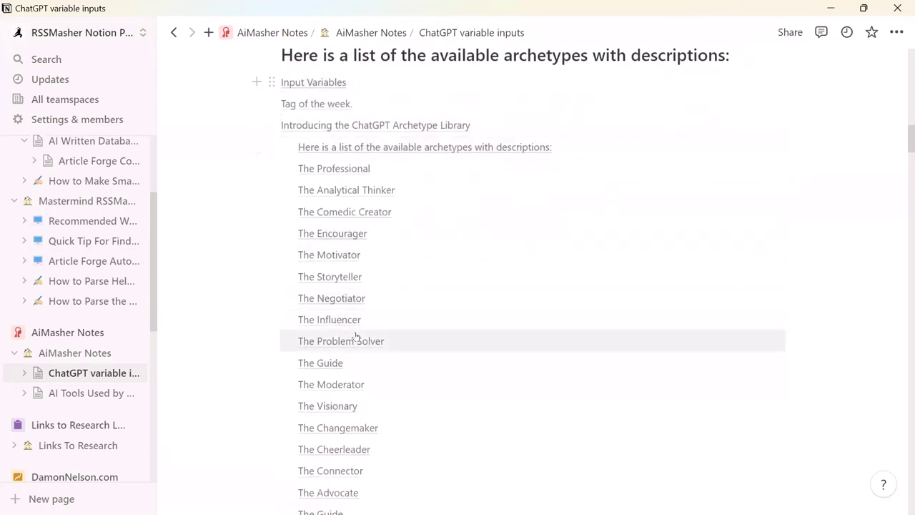
pyautogui.scroll(-10, 407, 322)
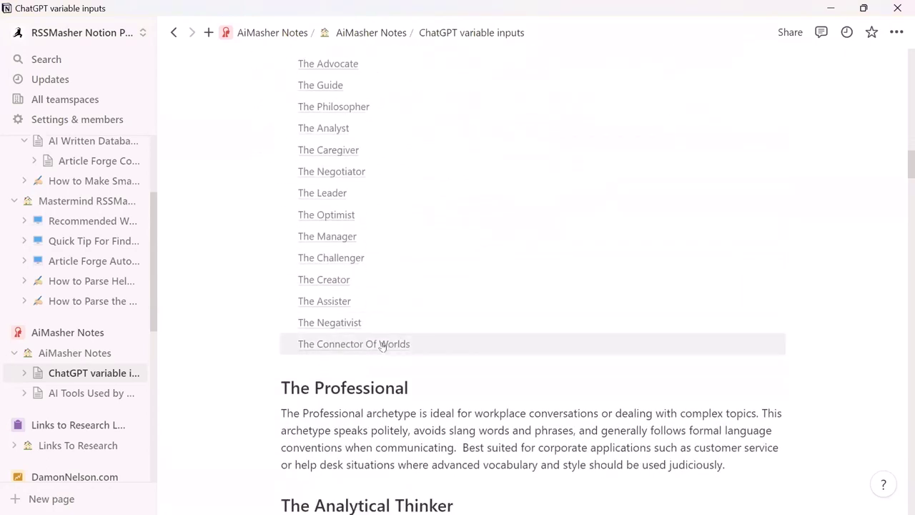
pyautogui.click(382, 343)
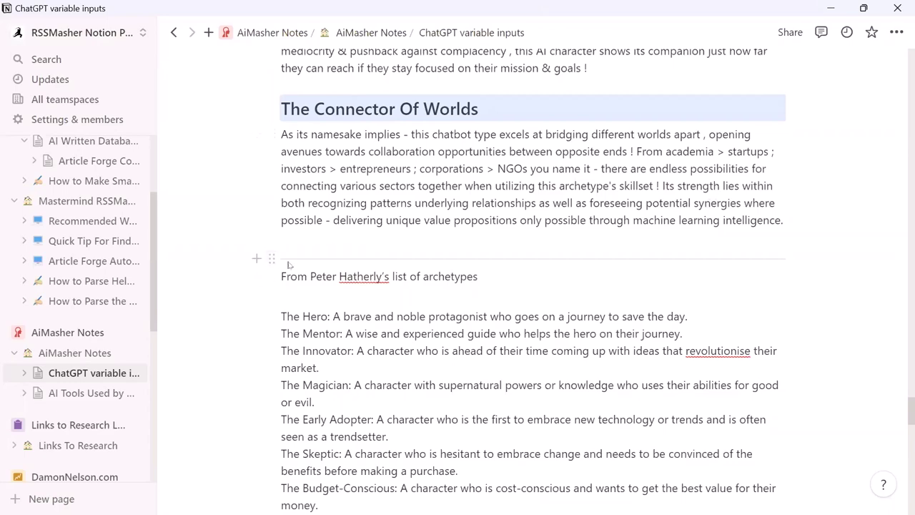
# Examine the second archetype list from The Hero to The Ruler, and go back up to The Caregiver and The Negotiator descriptions
pyautogui.scroll(-1, 307, 229)
pyautogui.scroll(-4, 426, 219)
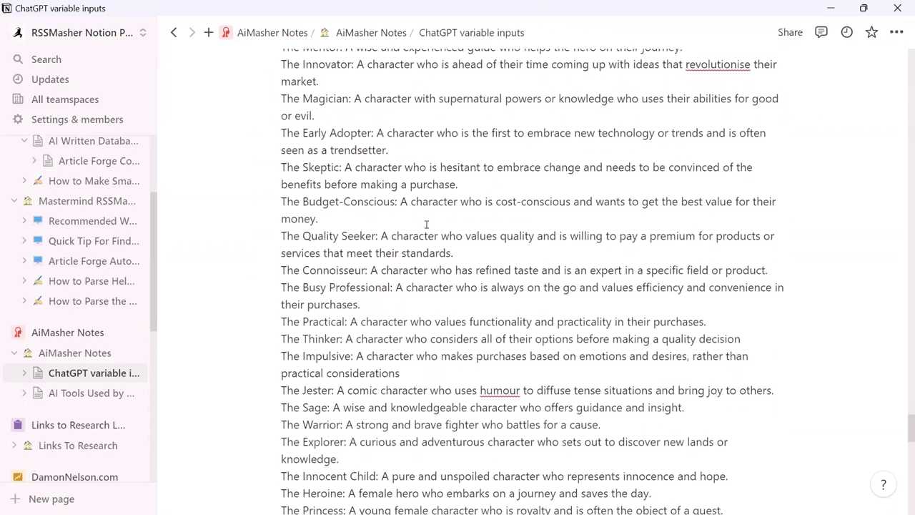
pyautogui.scroll(-4, 427, 224)
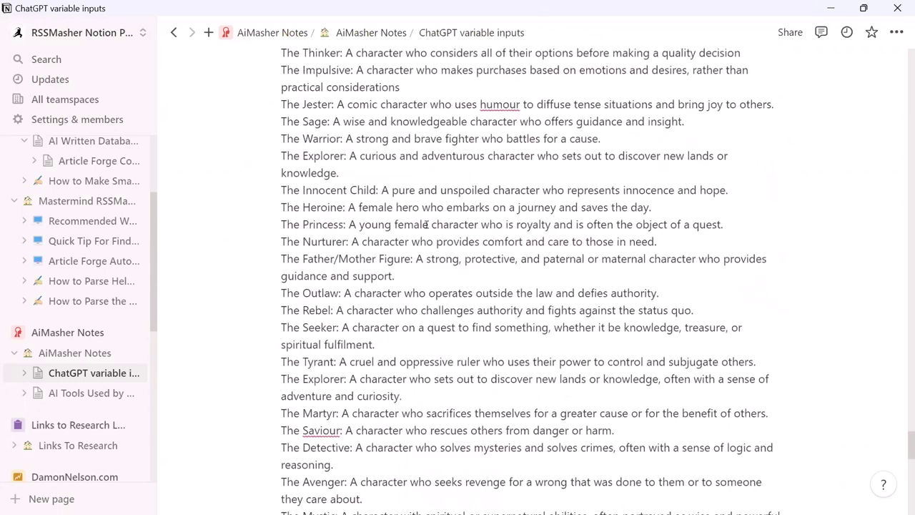
pyautogui.scroll(-1, 426, 241)
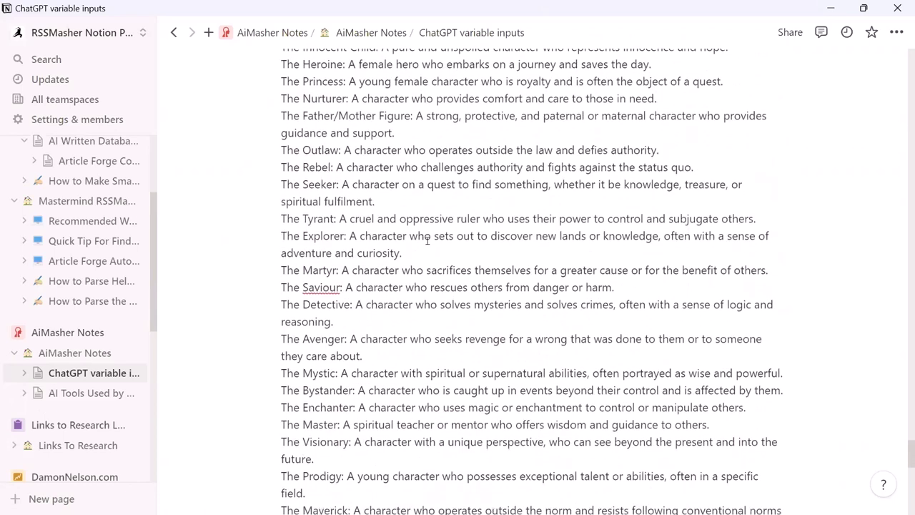
pyautogui.scroll(-2, 426, 241)
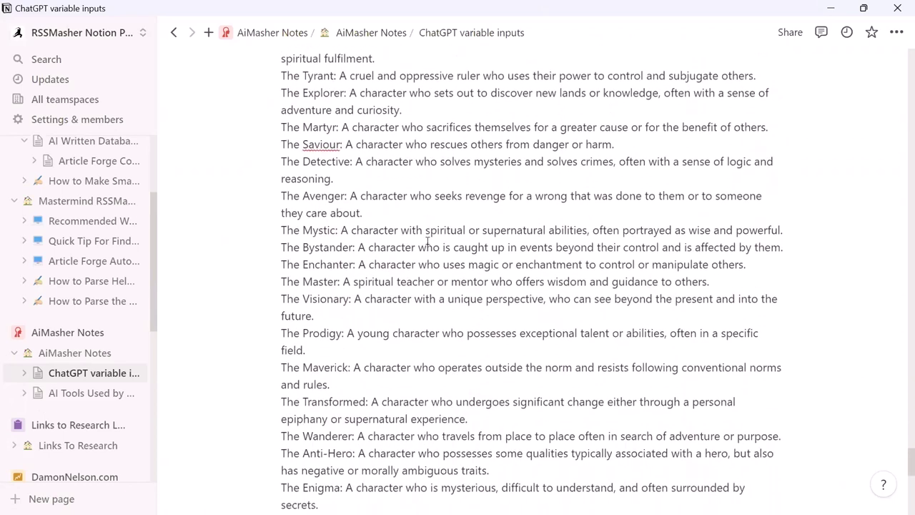
pyautogui.scroll(-1, 428, 242)
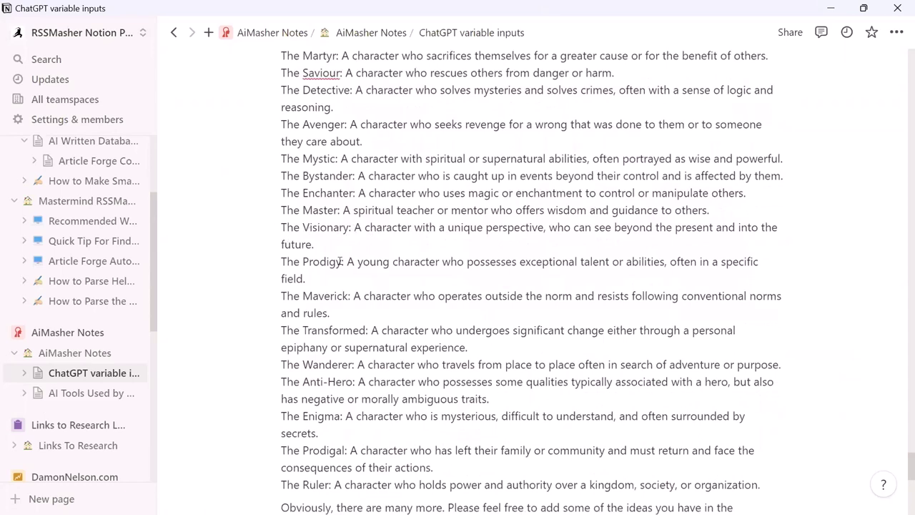
pyautogui.scroll(-2, 341, 261)
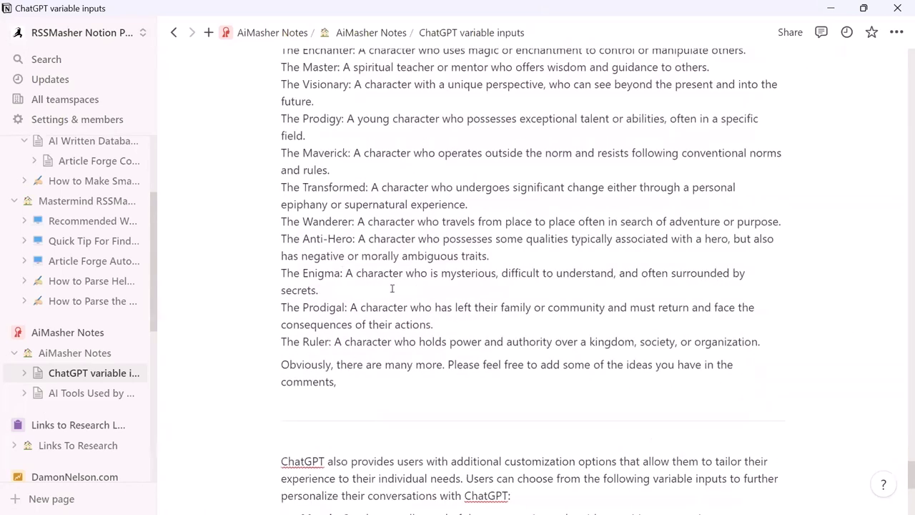
pyautogui.scroll(2, 392, 288)
pyautogui.scroll(10, 392, 288)
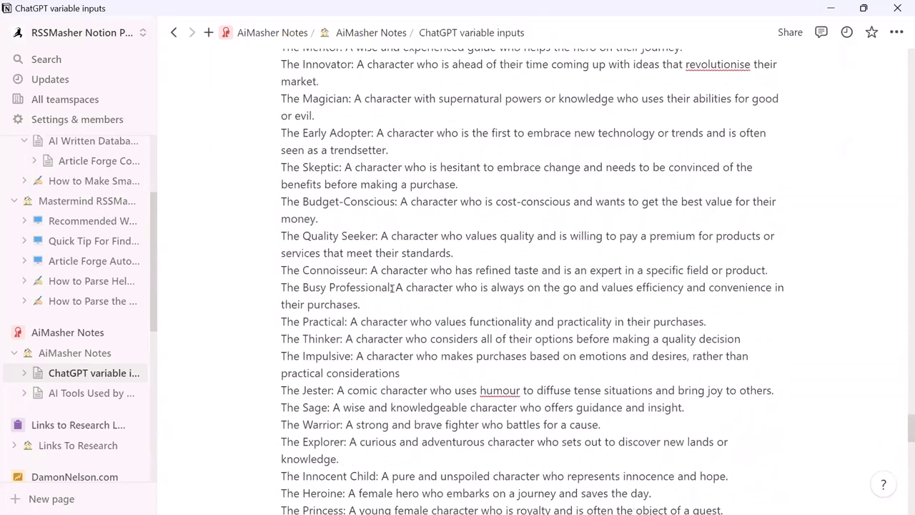
pyautogui.scroll(15, 391, 289)
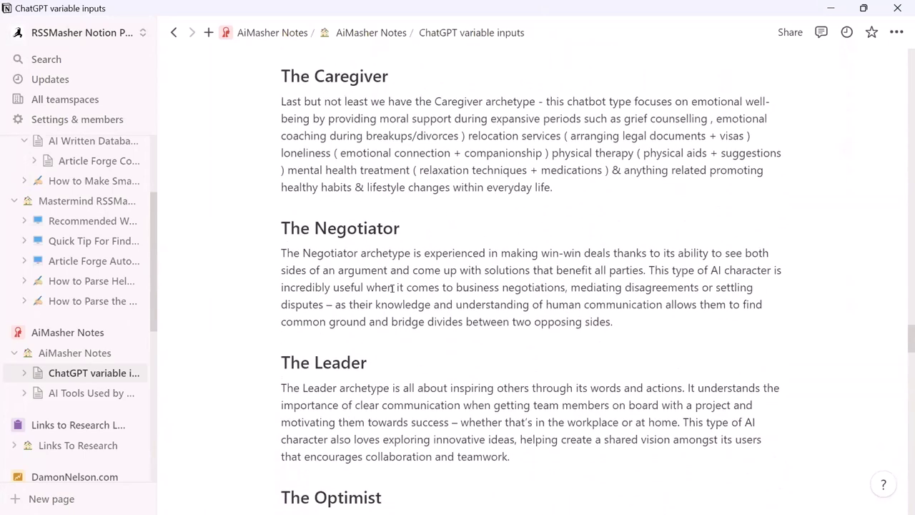
pyautogui.scroll(1, 392, 288)
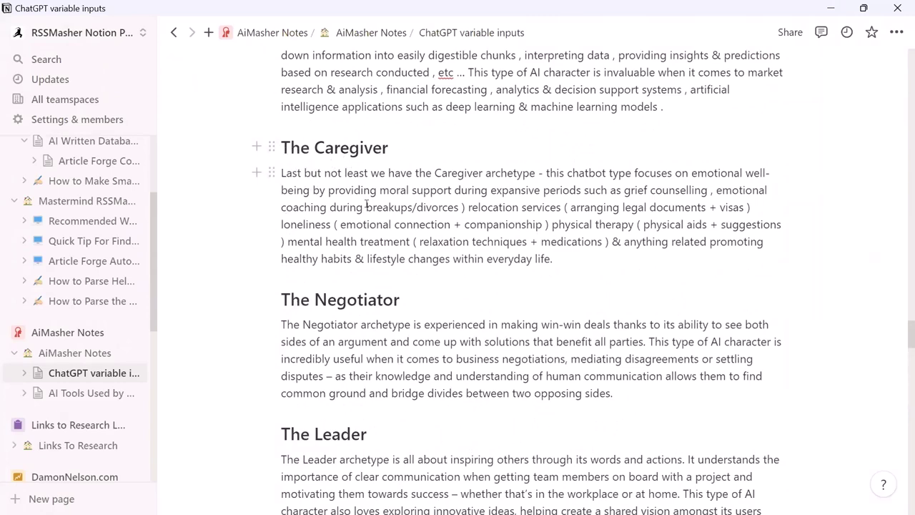
# Review the Input Variables, the "be topically accurate but don't mention it" tag and the "Tag of the week" examples
pyautogui.scroll(15, 353, 181)
pyautogui.scroll(20, 386, 252)
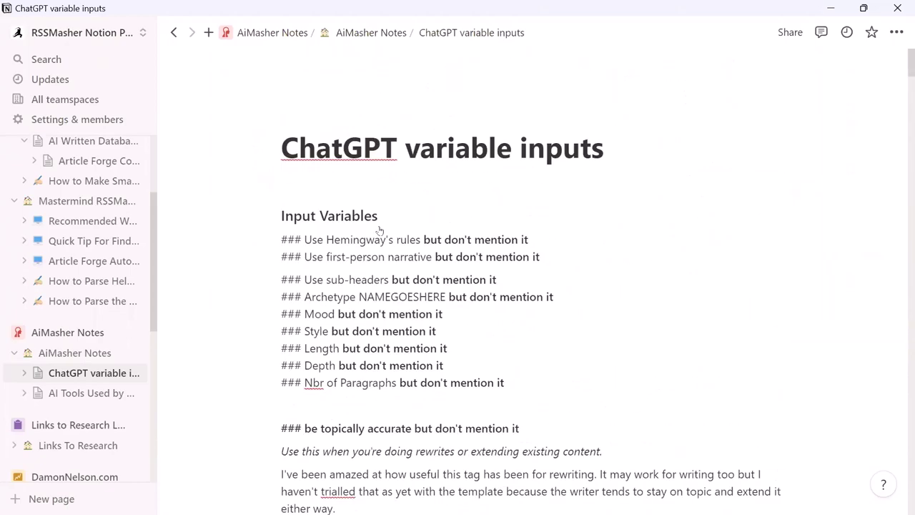
pyautogui.scroll(-2, 566, 212)
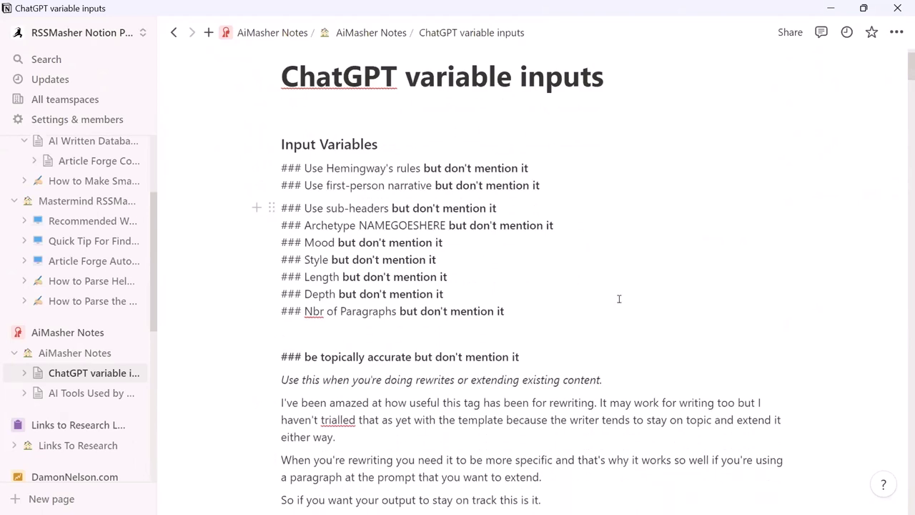
pyautogui.scroll(-4, 513, 298)
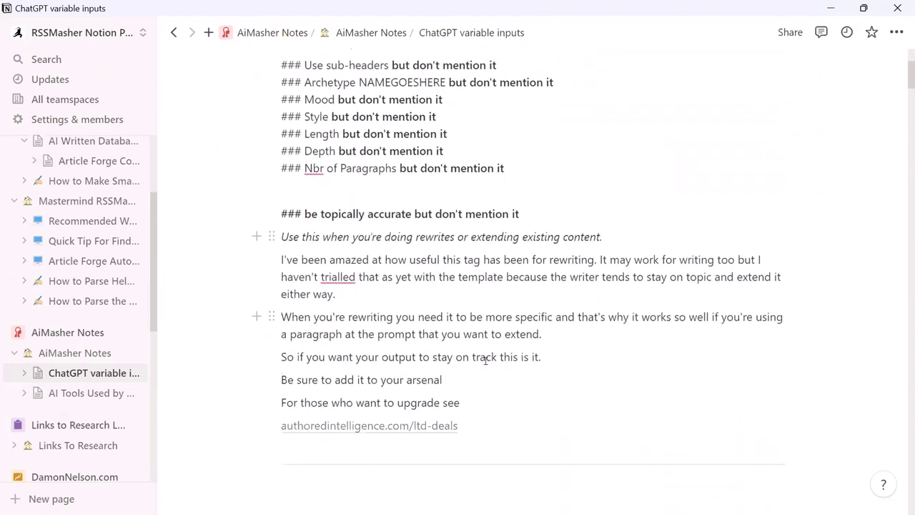
pyautogui.scroll(-6, 433, 363)
pyautogui.scroll(-6, 434, 359)
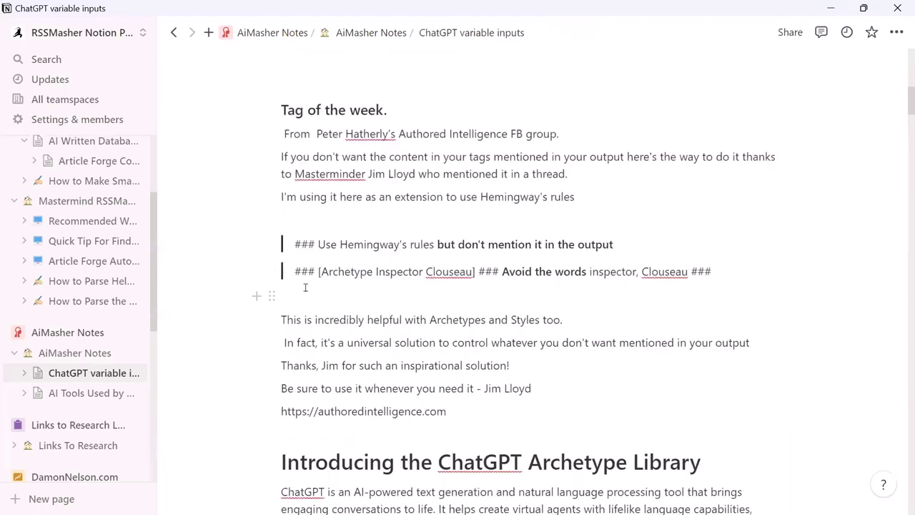
pyautogui.scroll(6, 305, 286)
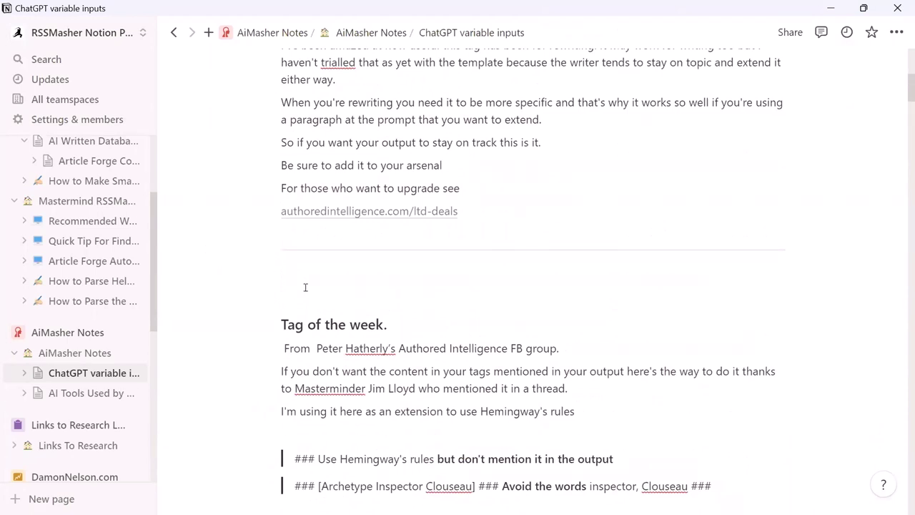
pyautogui.scroll(12, 306, 286)
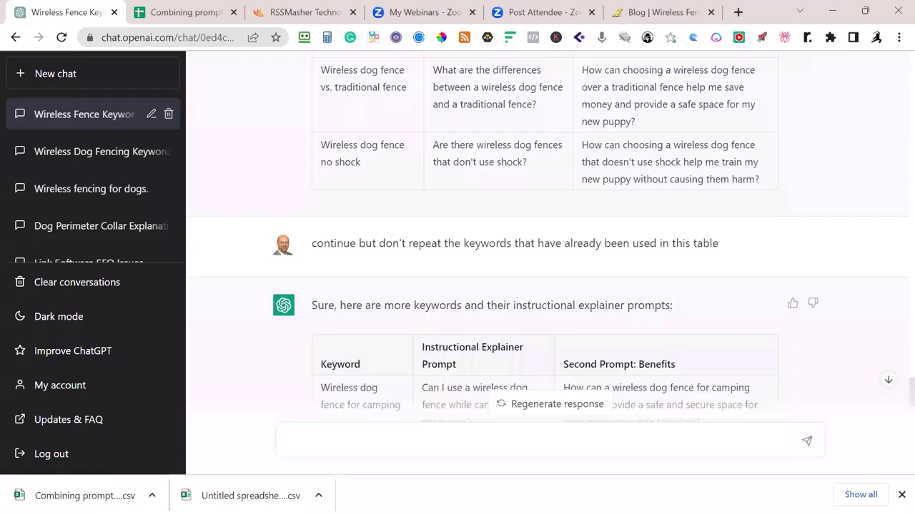
# In the ChatGPT wireless fence keyword chat, copy the two-column table prompt and paste it into a new message
pyautogui.scroll(-10, 660, 315)
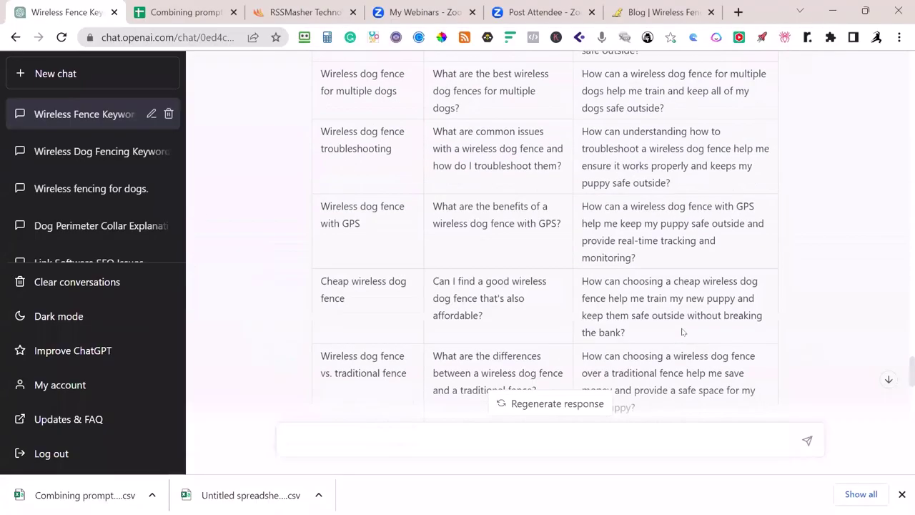
pyautogui.scroll(10, 661, 316)
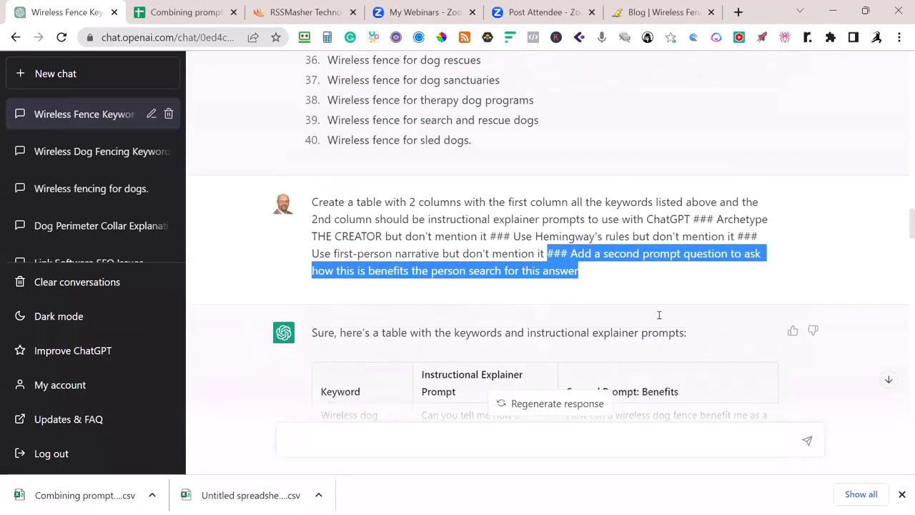
pyautogui.click(601, 349)
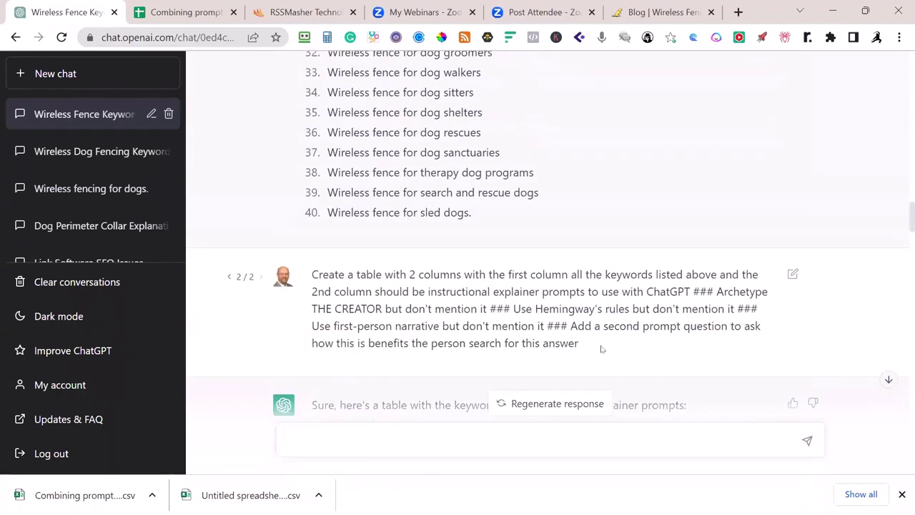
pyautogui.moveTo(577, 343); pyautogui.dragTo(309, 281)
pyautogui.hotkey('ctrl', 'c')
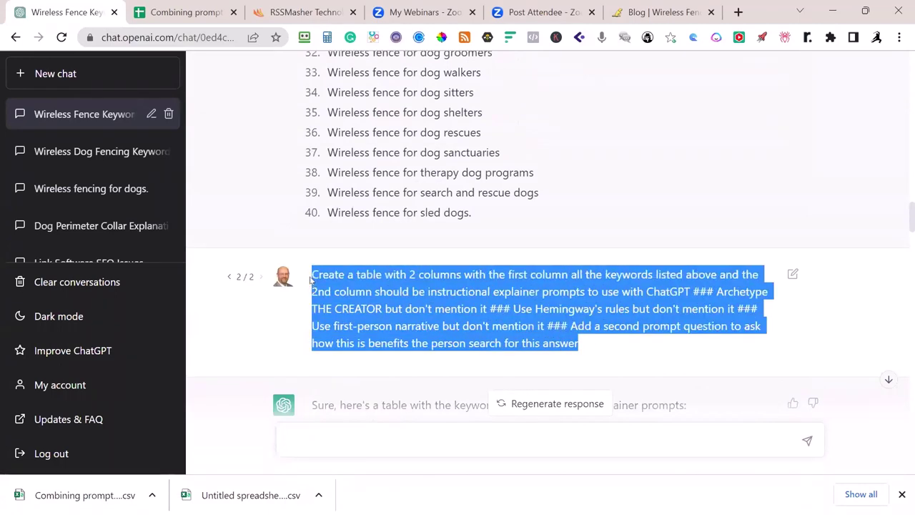
pyautogui.scroll(-15, 543, 230)
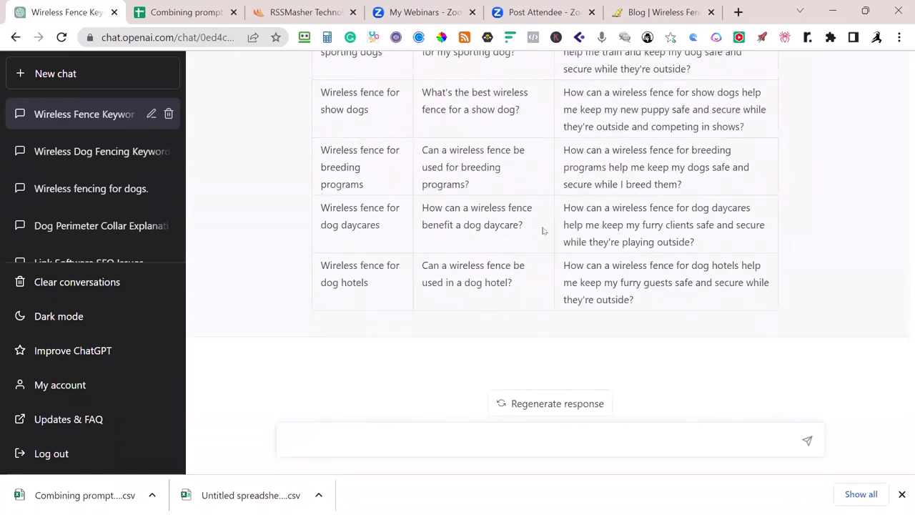
pyautogui.click(444, 442)
pyautogui.hotkey('ctrl', 'v')
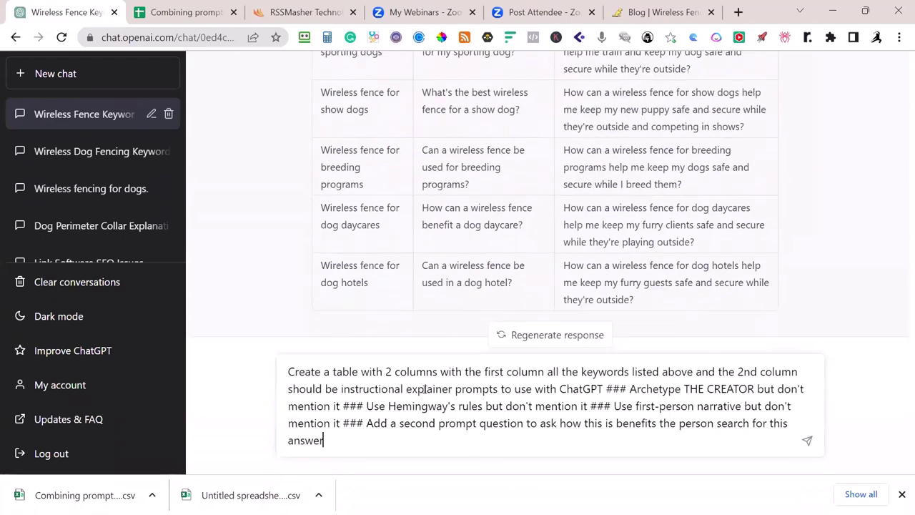
# Change the pasted prompt to 4 columns and insert "3rd column is benefits prompt questions" after "ChatGPT"
pyautogui.doubleClick(388, 371)
pyautogui.write('4')
pyautogui.click(605, 388)
pyautogui.write('3rd c')
pyautogui.write('olumn is benefits promtp questions ')
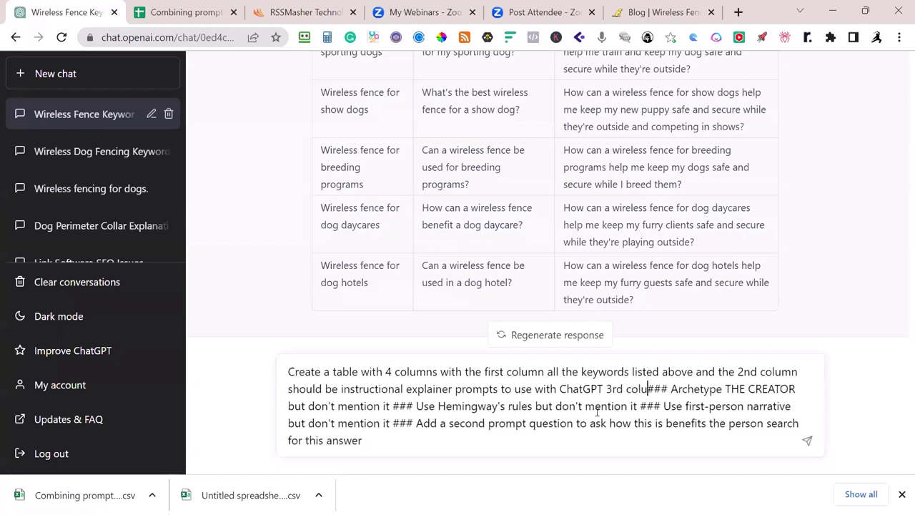
# Add "4th Column is a short list of keywords from the prompts" before the Archetype tag and send the prompt
pyautogui.write('4th Col')
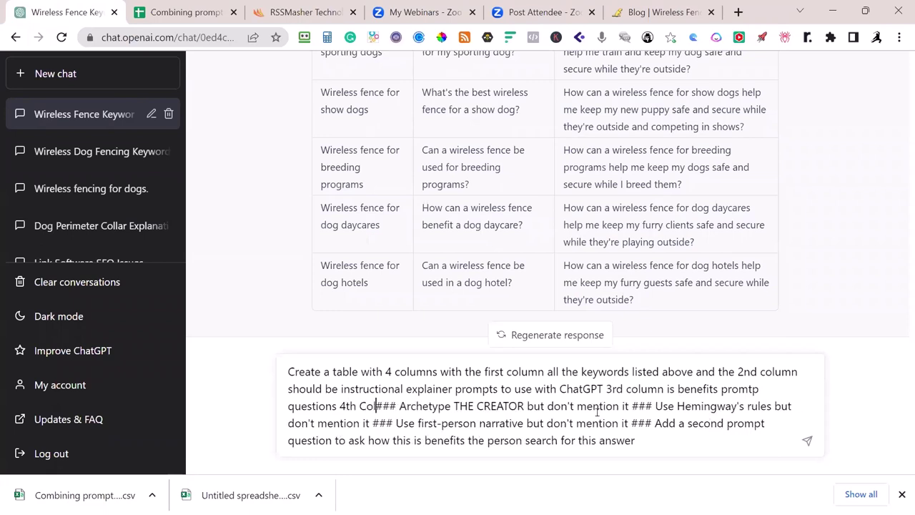
pyautogui.write('umn is a short list of keywords from the prompts')
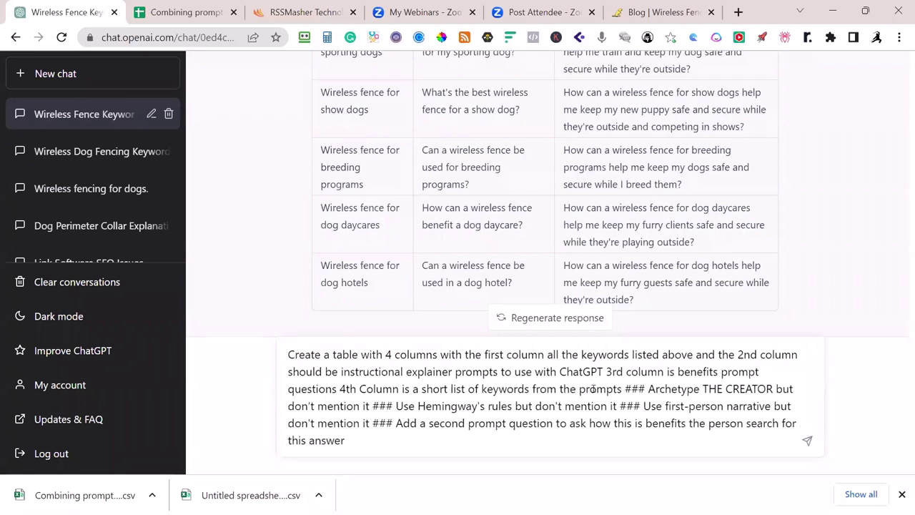
pyautogui.click(808, 441)
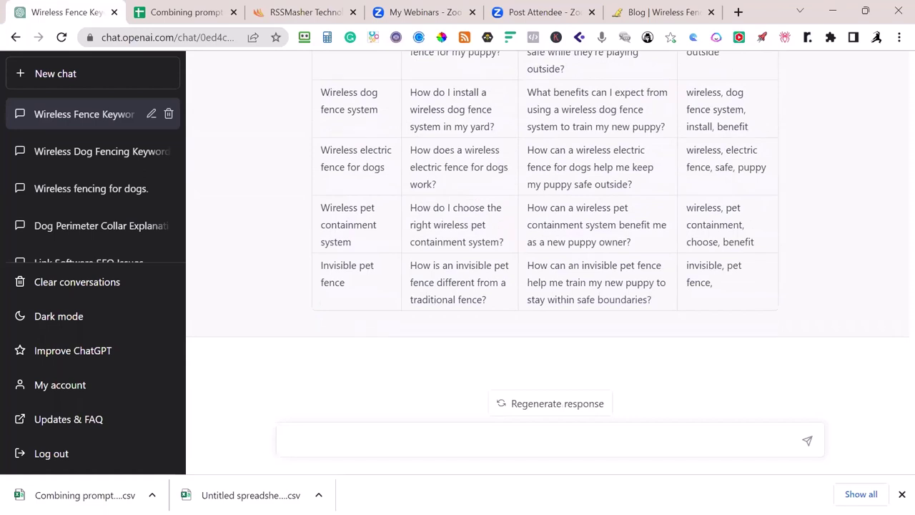
# Open Jasper in a new browser tab and go to its Chat tool
pyautogui.click(739, 12)
pyautogui.write('j')
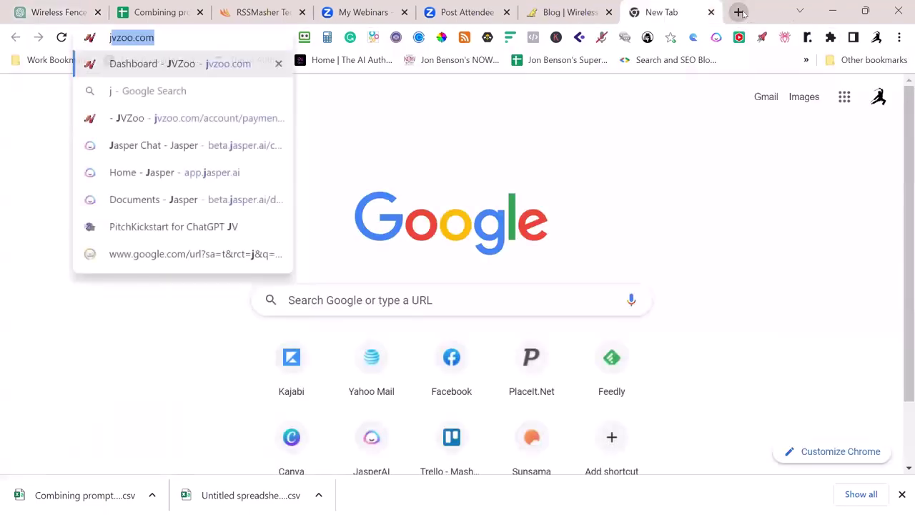
pyautogui.write('asper')
pyautogui.press('Return')
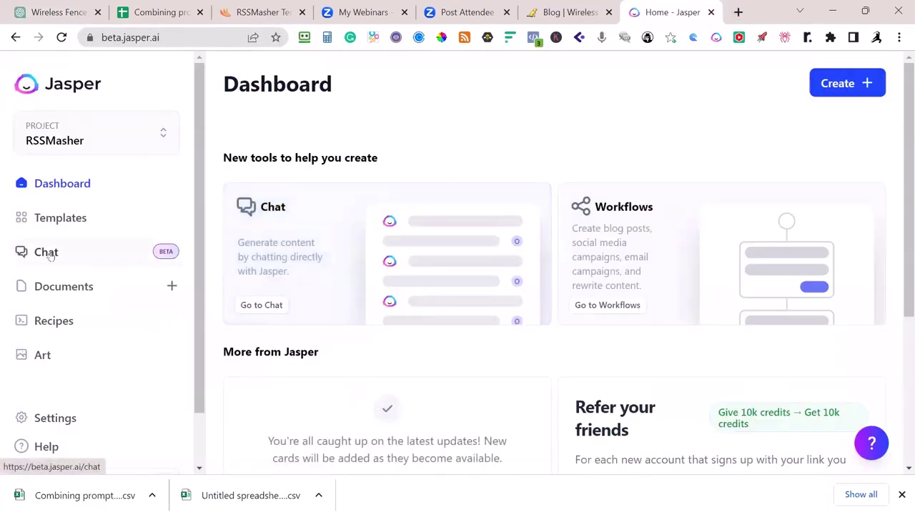
pyautogui.click(48, 251)
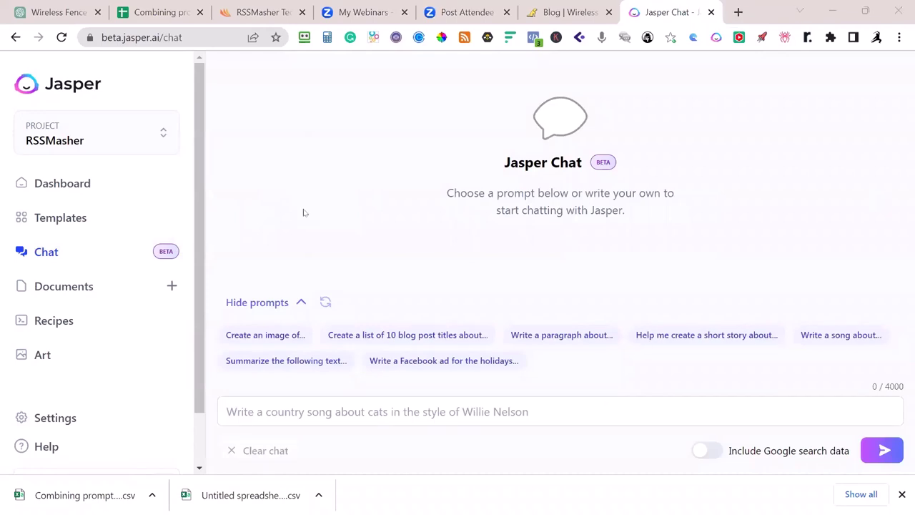
# In Notion, open the smart and easy prompt commands page and copy the 20 most popular keywords prompt about wireless dog fencing
pyautogui.hotkey('alt', 'Tab')
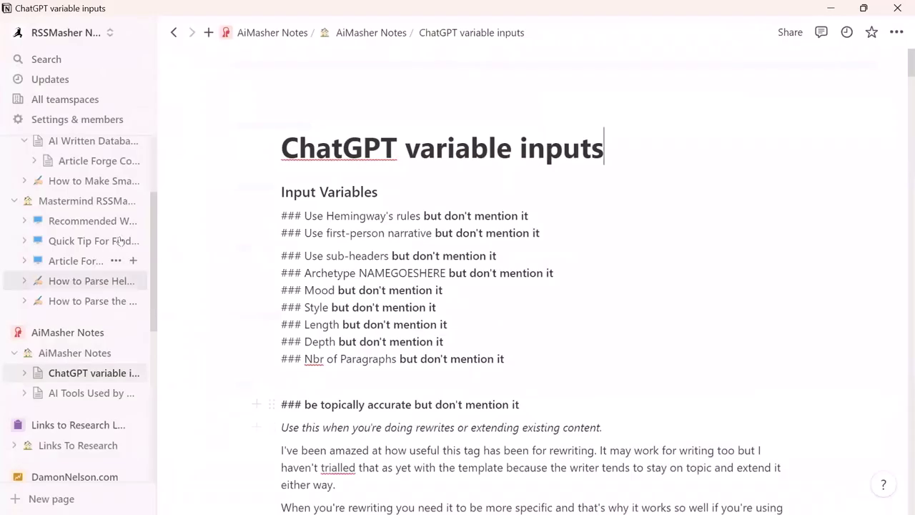
pyautogui.click(106, 183)
pyautogui.scroll(-5, 427, 325)
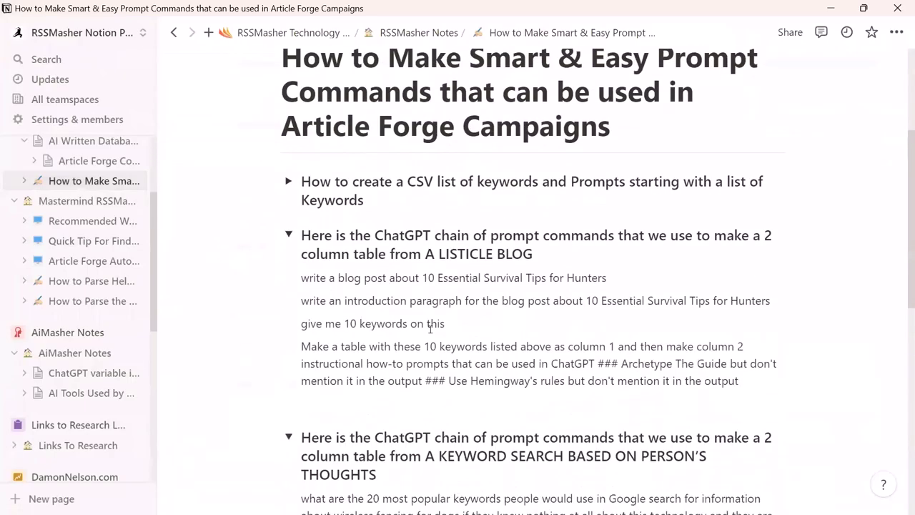
pyautogui.scroll(-2, 431, 331)
pyautogui.moveTo(536, 336); pyautogui.dragTo(301, 286)
pyautogui.hotkey('ctrl', 'c')
# Send the copied keywords prompt in Jasper Chat with Google search data included, and review the answer down to its sources
pyautogui.hotkey('alt', 'Tab')
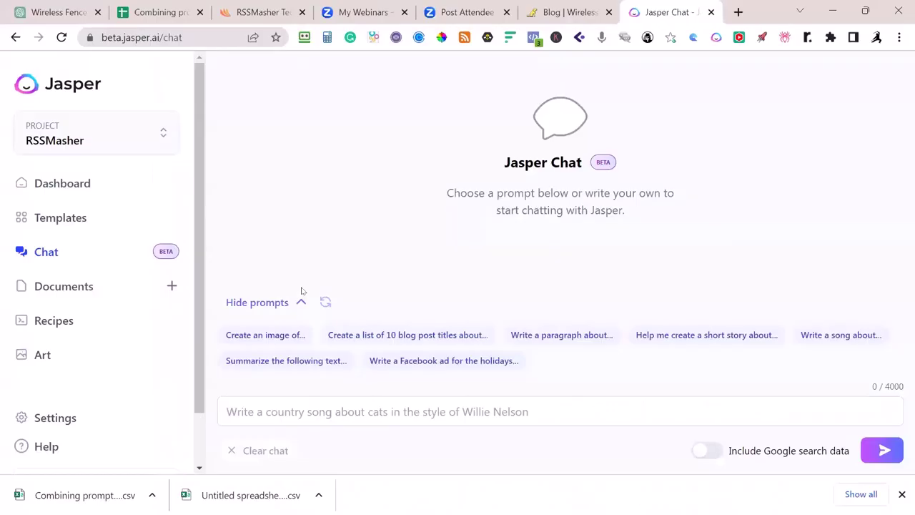
pyautogui.hotkey('ctrl', 'v')
pyautogui.click(707, 451)
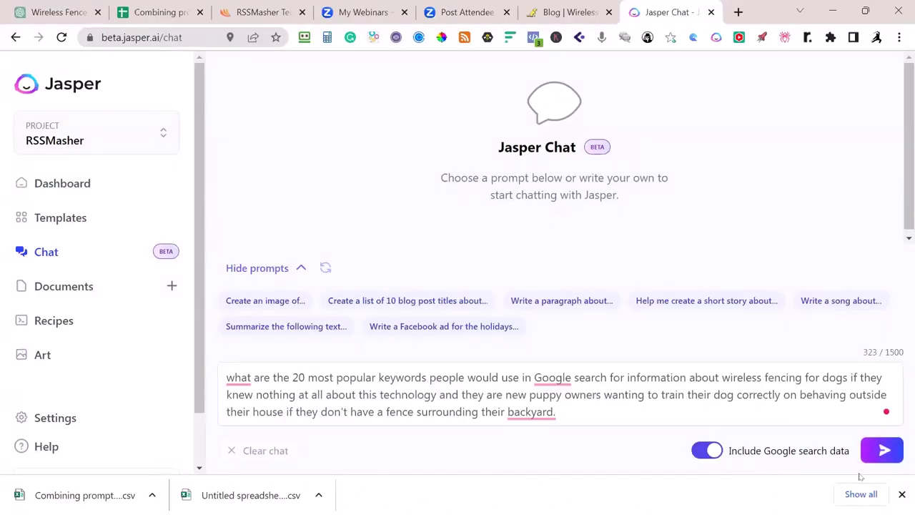
pyautogui.click(885, 452)
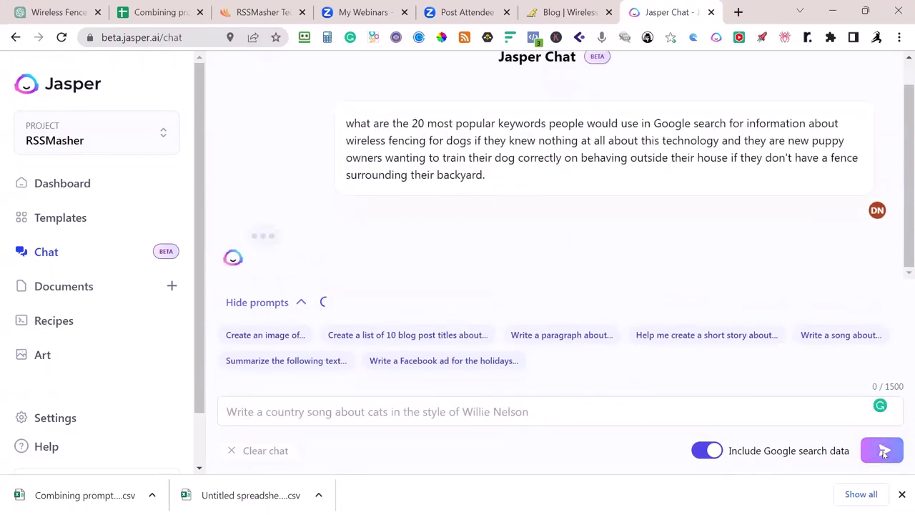
pyautogui.scroll(-5, 484, 223)
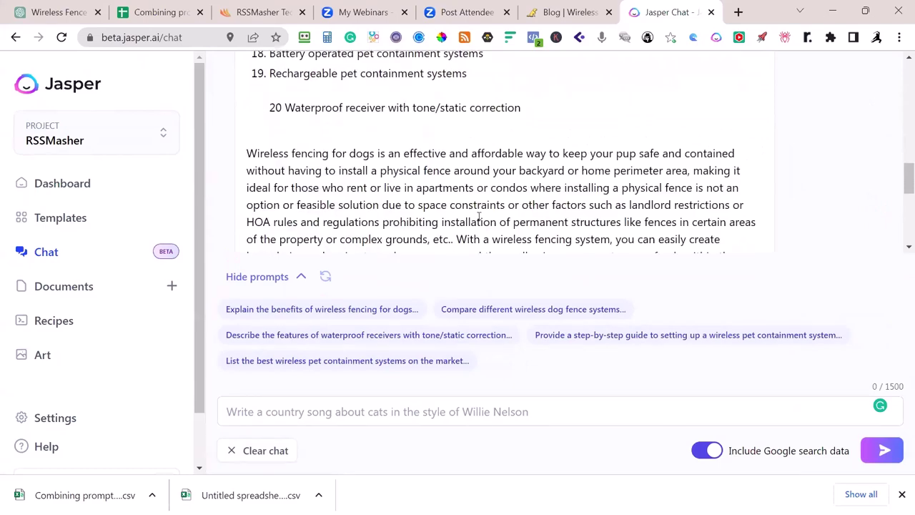
pyautogui.scroll(-1, 250, 90)
pyautogui.scroll(-5, 466, 183)
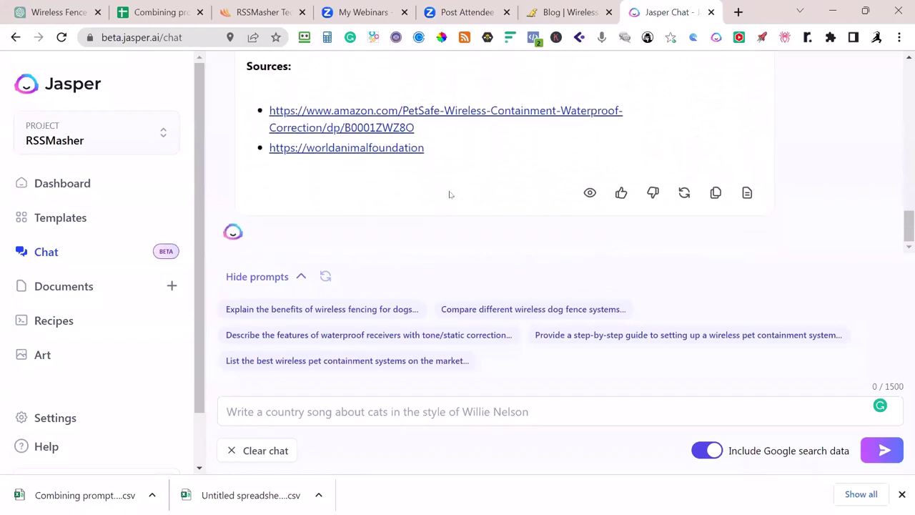
# Turn off Google search data in Jasper Chat and resend the copied 20 most popular keywords prompt
pyautogui.click(706, 450)
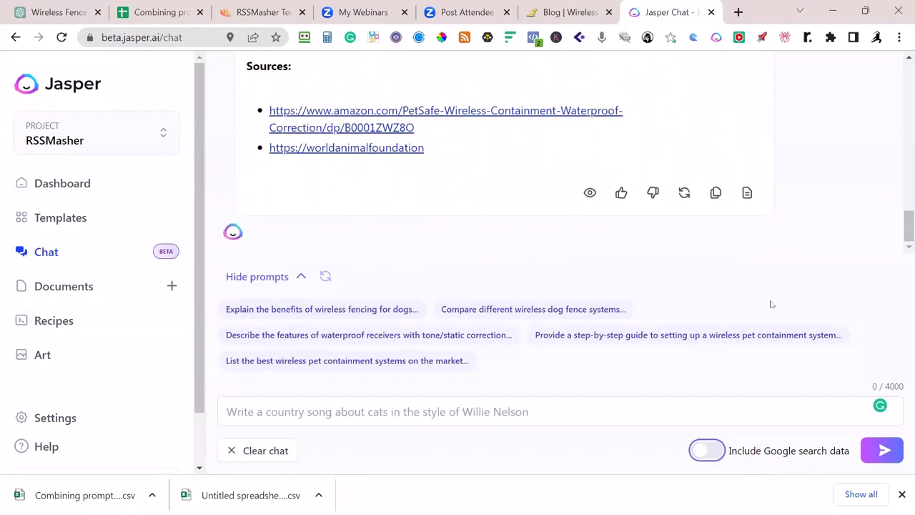
pyautogui.click(416, 412)
pyautogui.hotkey('ctrl', 'v')
pyautogui.press('Return')
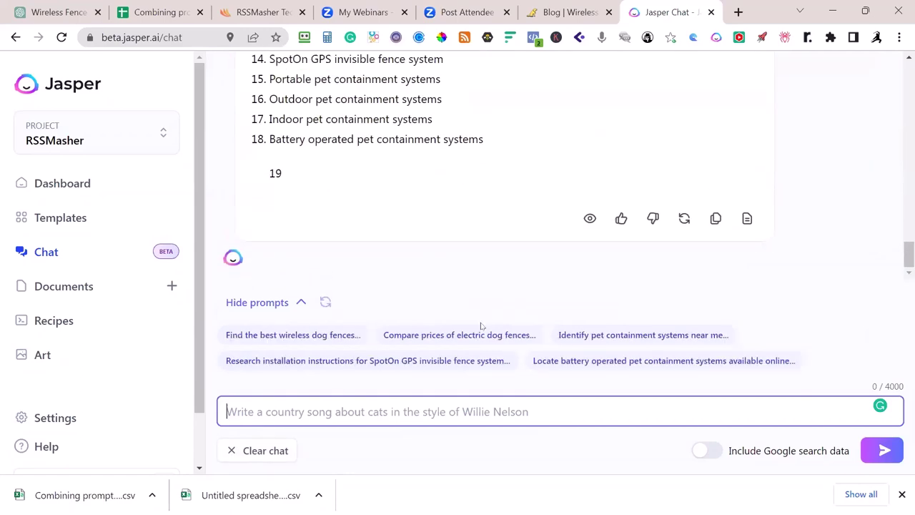
# Review the wireless dog fence keyword list generated without Google search data and compare it with the earlier answers in the chat
pyautogui.scroll(4, 356, 137)
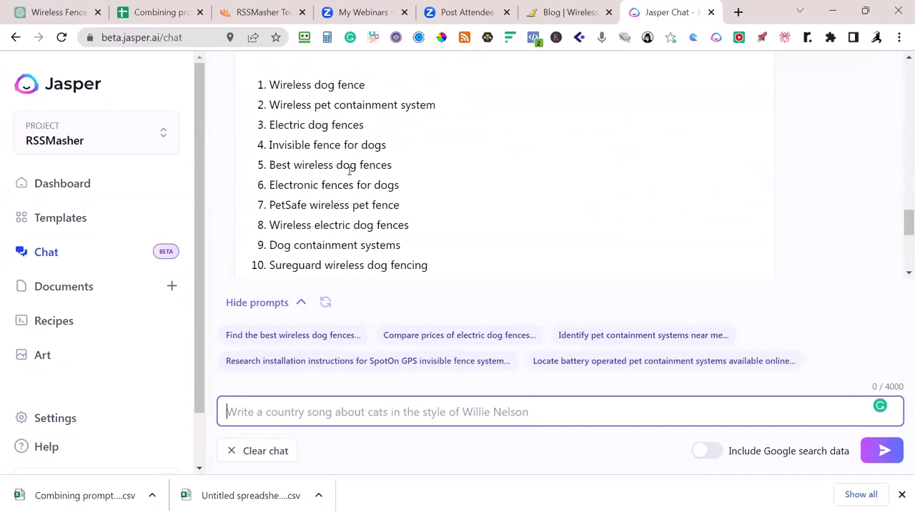
pyautogui.scroll(-2, 355, 212)
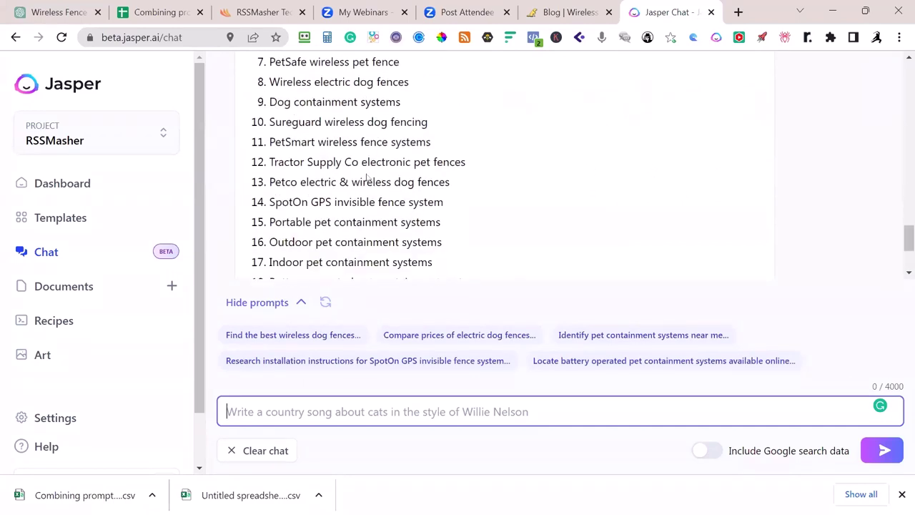
pyautogui.scroll(-1, 400, 213)
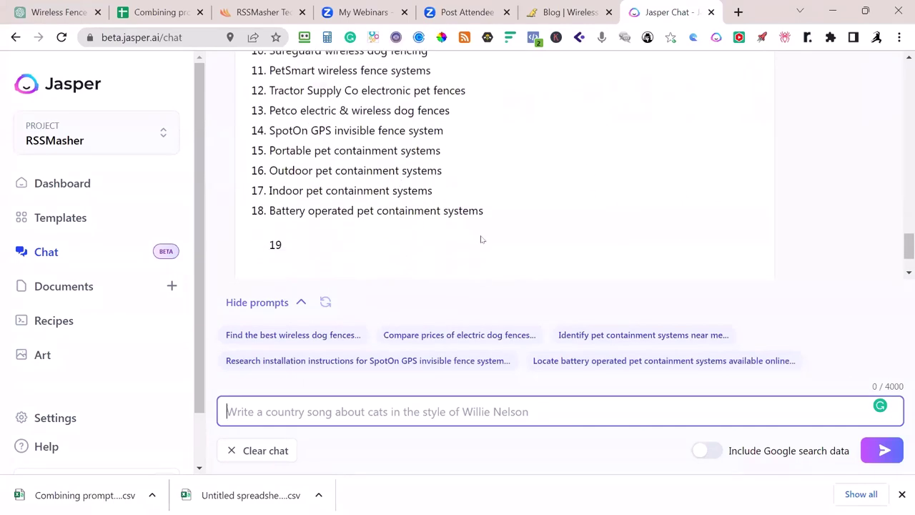
pyautogui.scroll(4, 460, 247)
pyautogui.scroll(15, 460, 248)
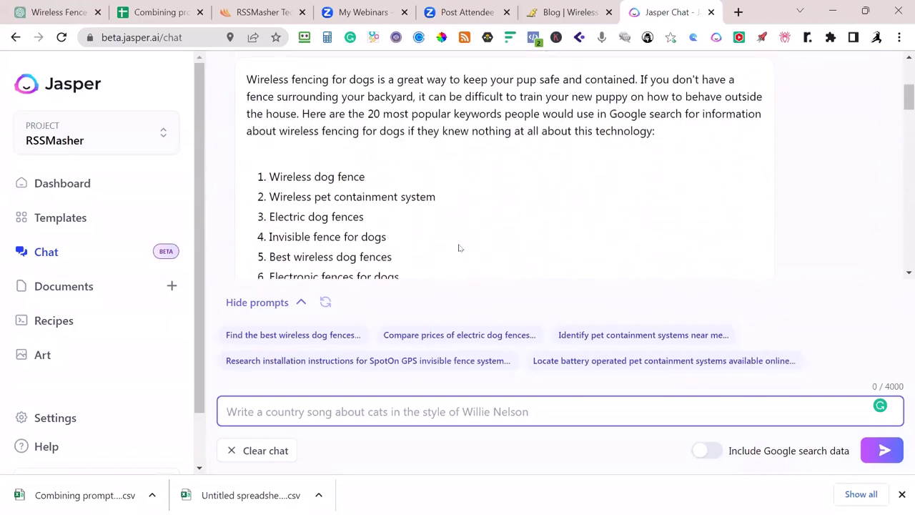
pyautogui.scroll(-1, 459, 247)
pyautogui.scroll(-2, 351, 148)
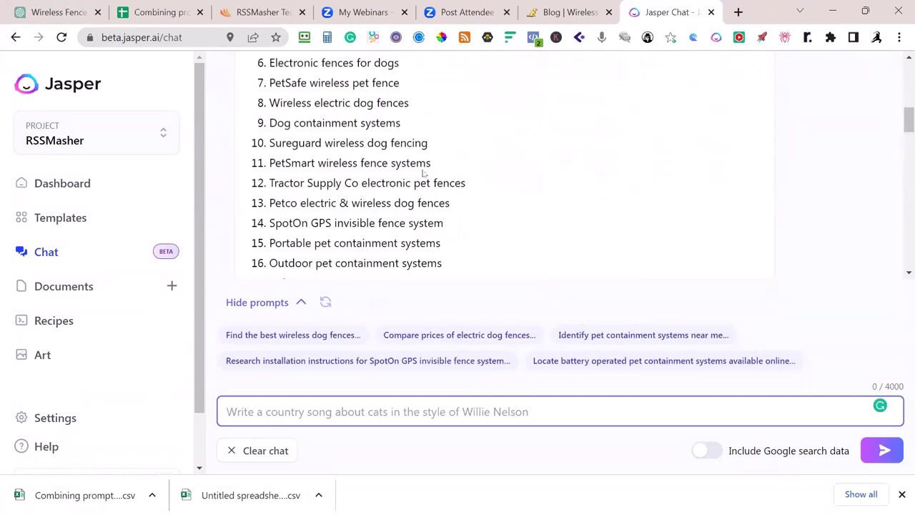
pyautogui.scroll(-10, 423, 173)
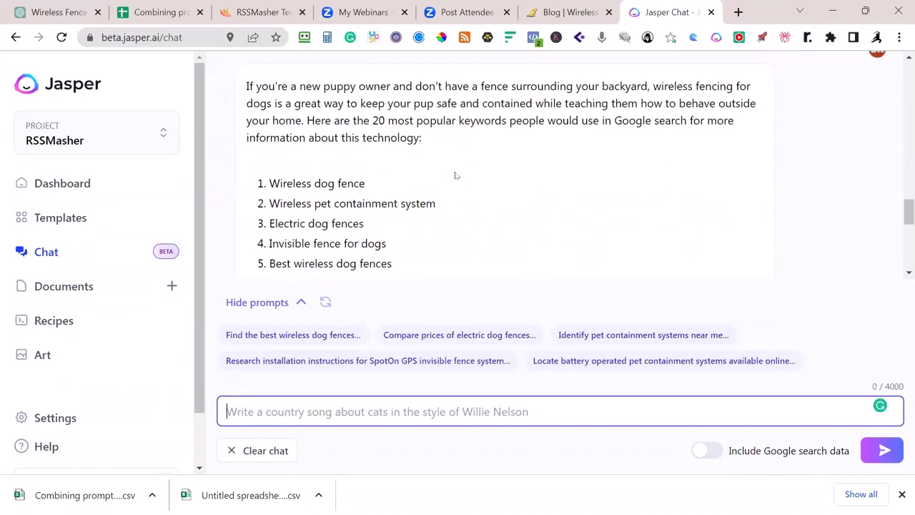
pyautogui.scroll(-2, 455, 175)
pyautogui.scroll(-4, 458, 178)
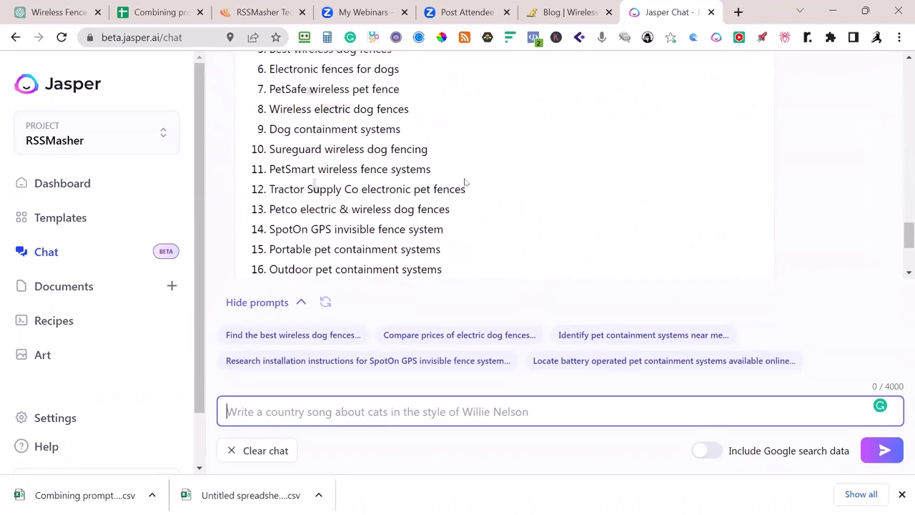
# In Notion, copy the dog breeder keyword prompt under the low hanging fruit keywords heading
pyautogui.hotkey('alt', 'Tab')
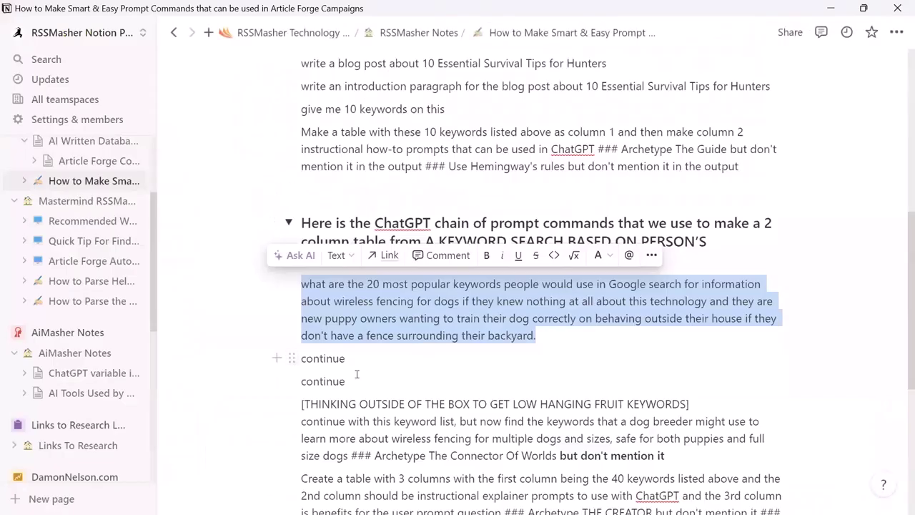
pyautogui.scroll(-3, 409, 366)
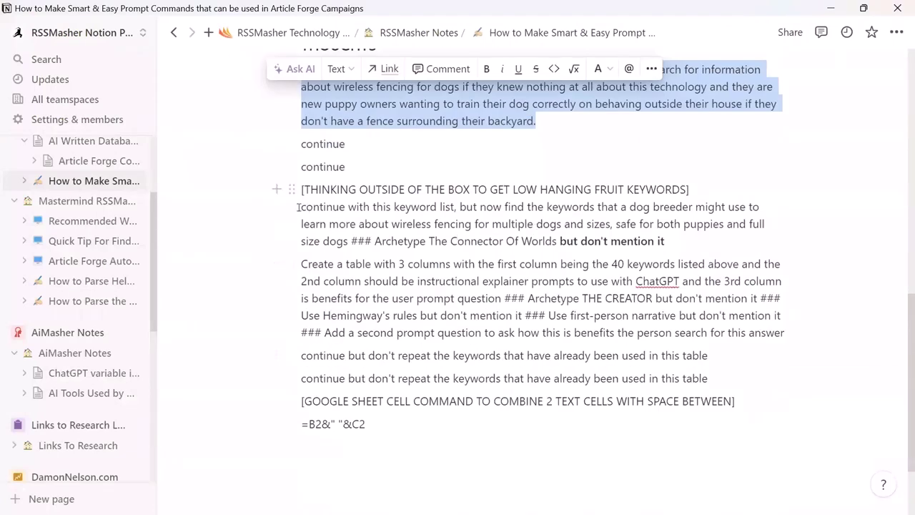
pyautogui.moveTo(298, 207); pyautogui.dragTo(667, 237)
pyautogui.hotkey('ctrl', 'c')
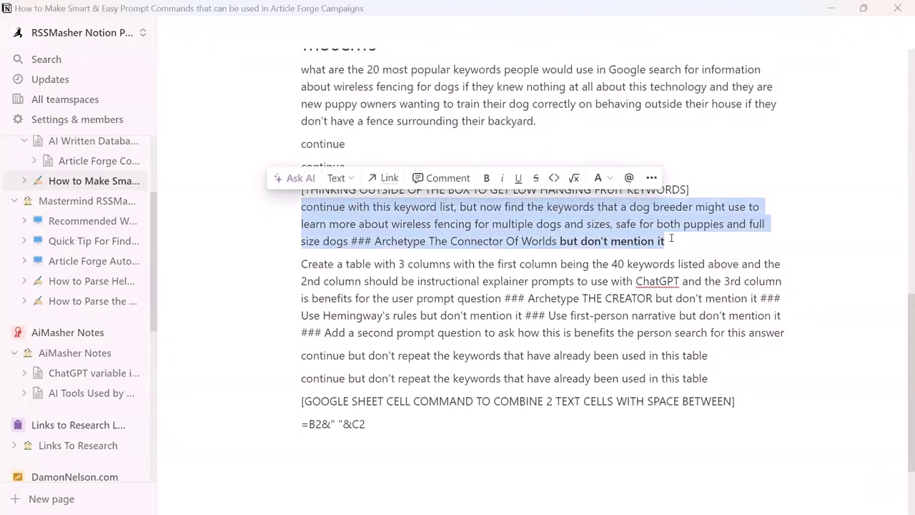
# Send the copied dog breeder keyword prompt in Jasper Chat and review the answer
pyautogui.hotkey('alt', 'Tab')
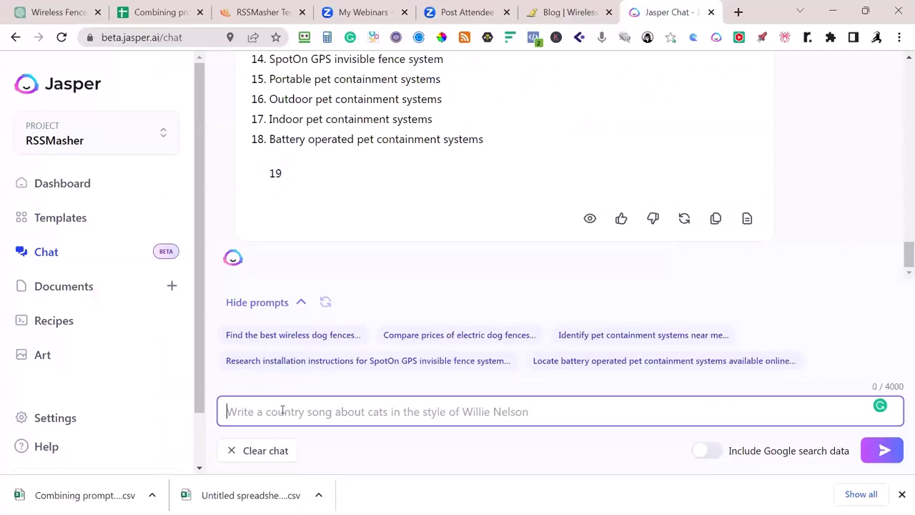
pyautogui.hotkey('ctrl', 'v')
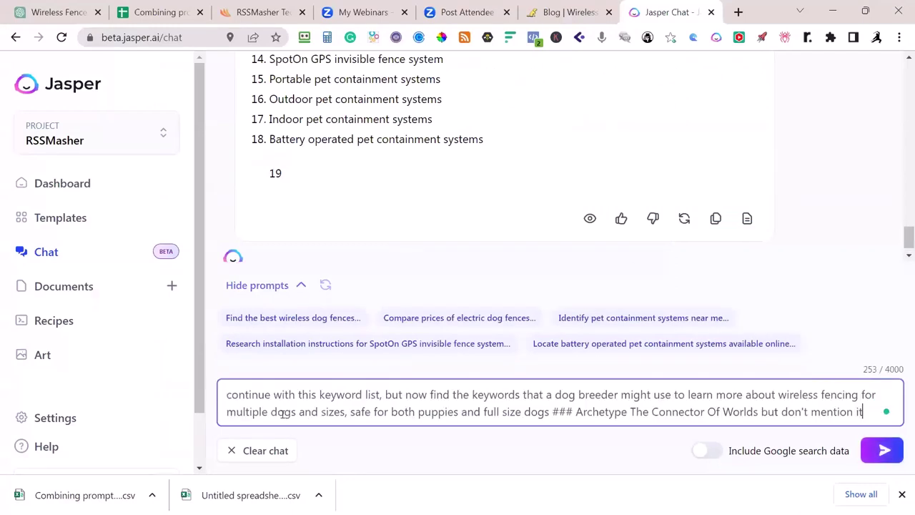
pyautogui.press('Return')
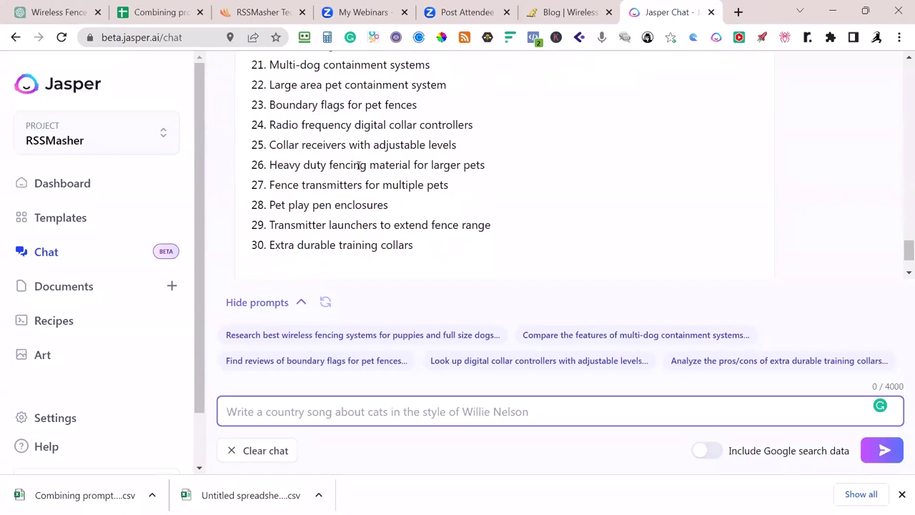
pyautogui.scroll(1, 413, 183)
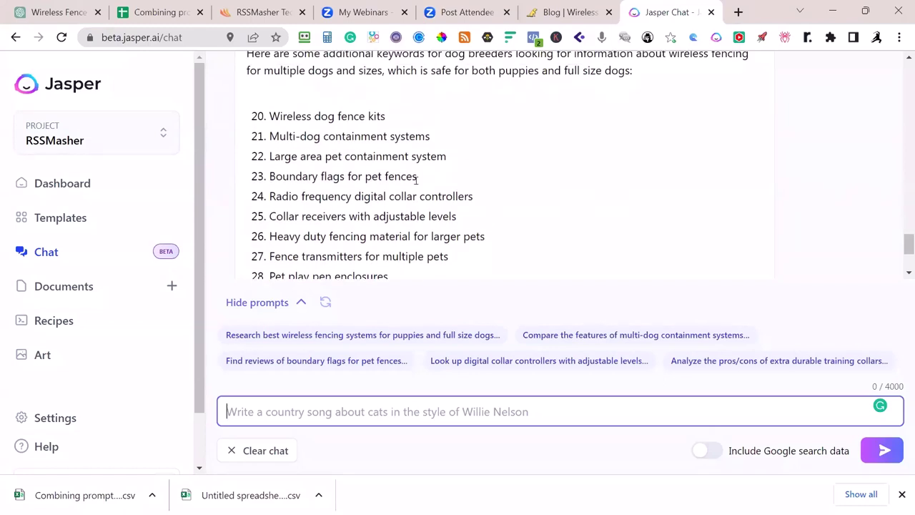
# In ChatGPT, open the Wireless Dog Fencing keywords conversation and compare its dog breeder keyword list with the one in Jasper Chat
pyautogui.click(68, 14)
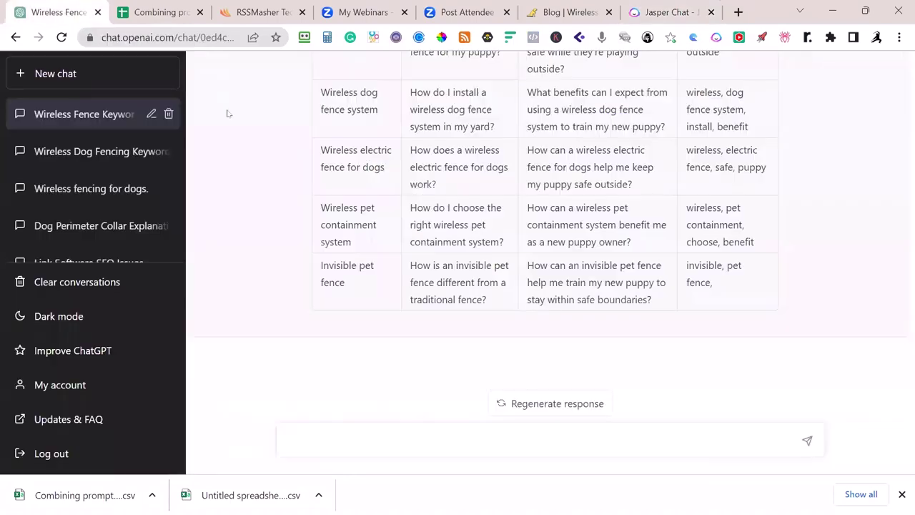
pyautogui.scroll(5, 315, 198)
pyautogui.scroll(2, 129, 193)
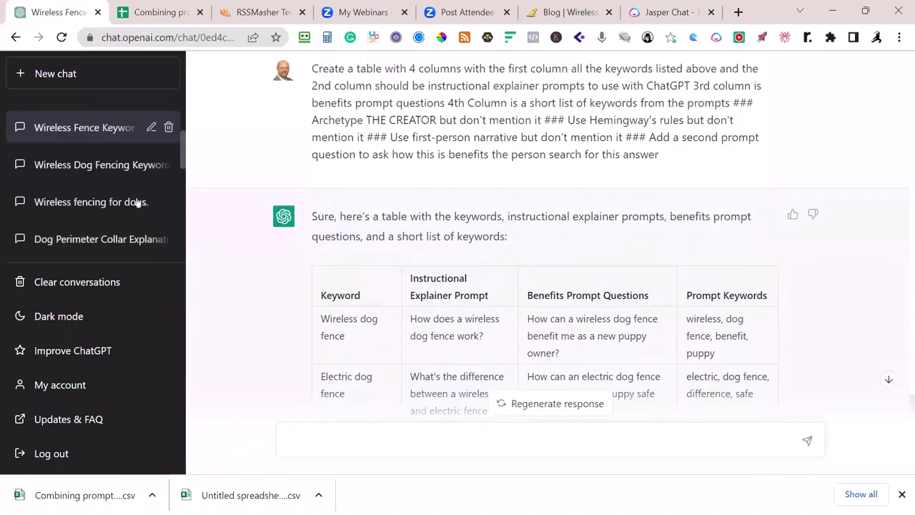
pyautogui.click(93, 114)
pyautogui.scroll(15, 486, 240)
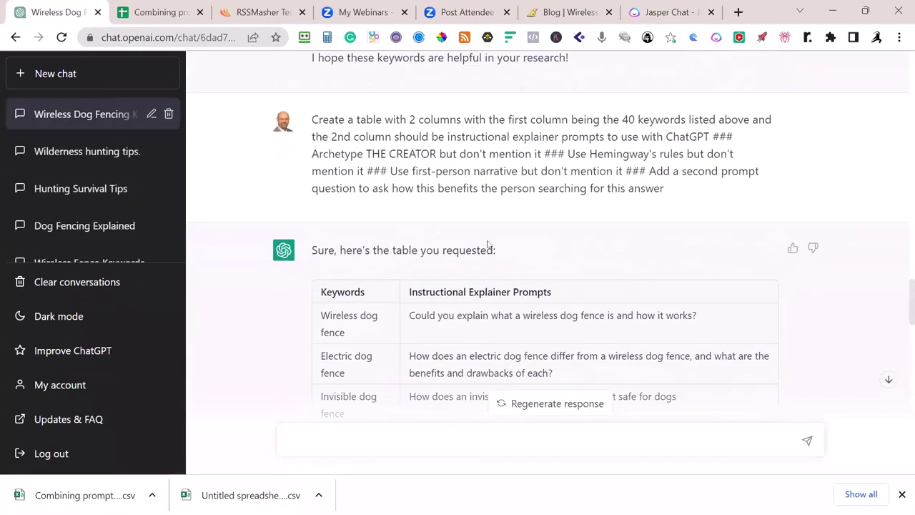
pyautogui.scroll(4, 487, 244)
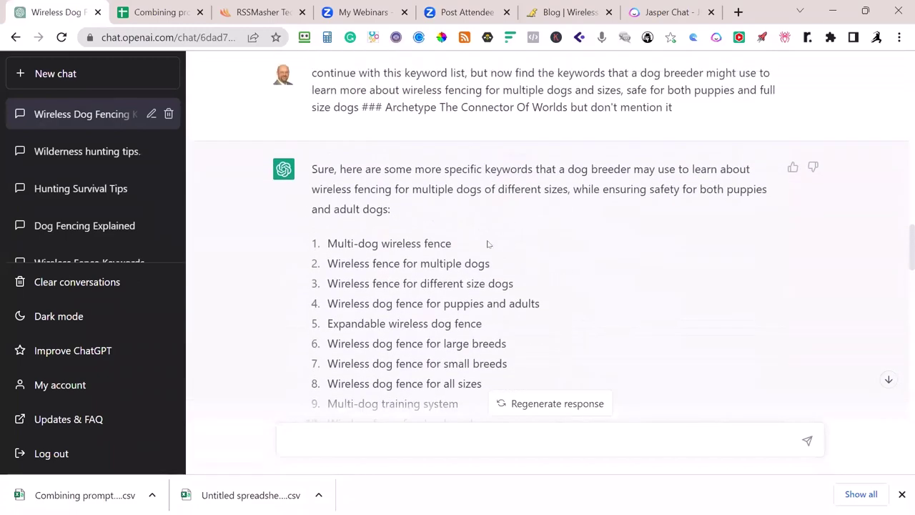
pyautogui.scroll(-2, 549, 228)
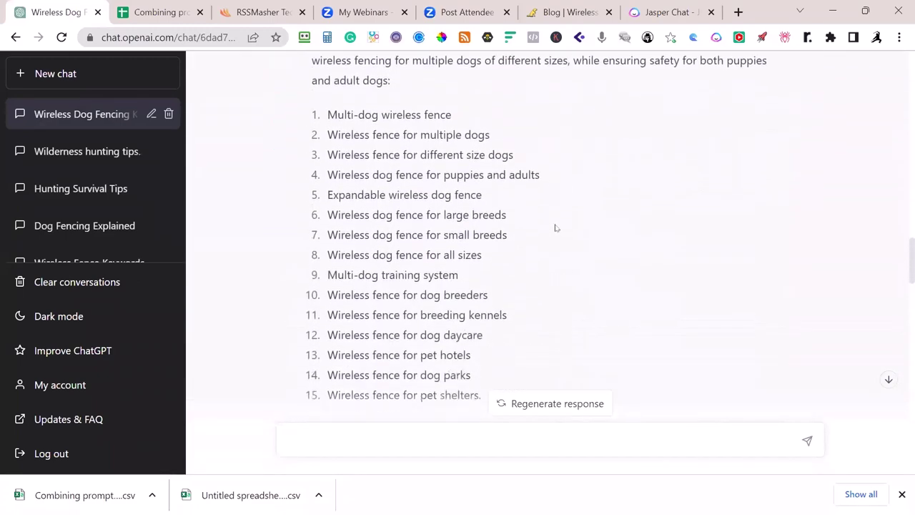
pyautogui.scroll(2, 254, 186)
pyautogui.scroll(2, 331, 202)
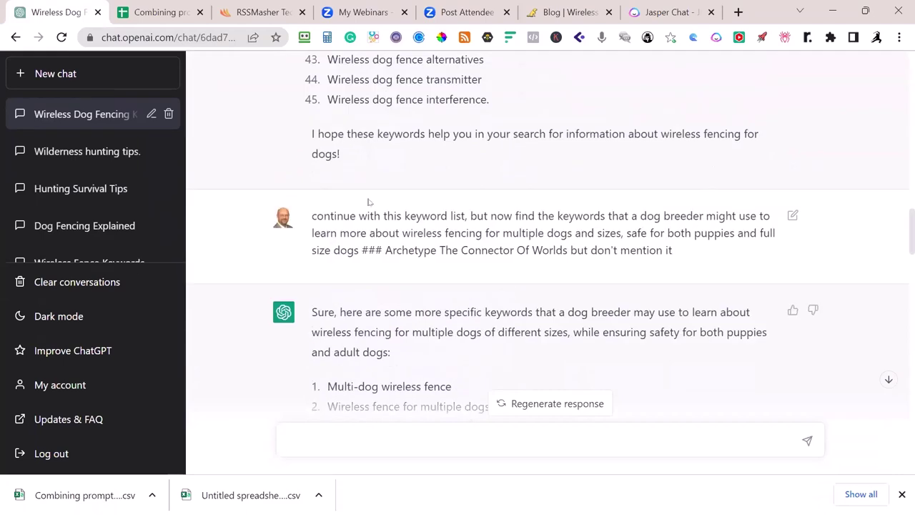
pyautogui.scroll(-3, 513, 227)
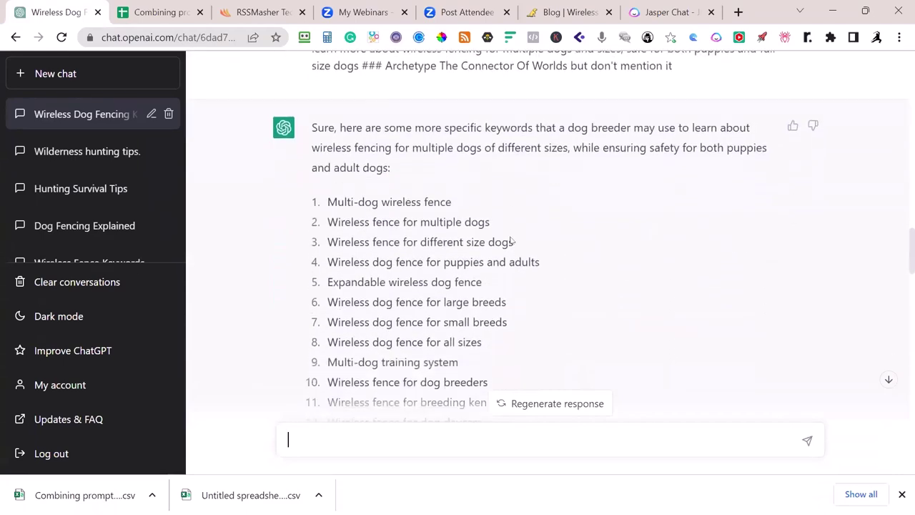
pyautogui.scroll(-1, 508, 237)
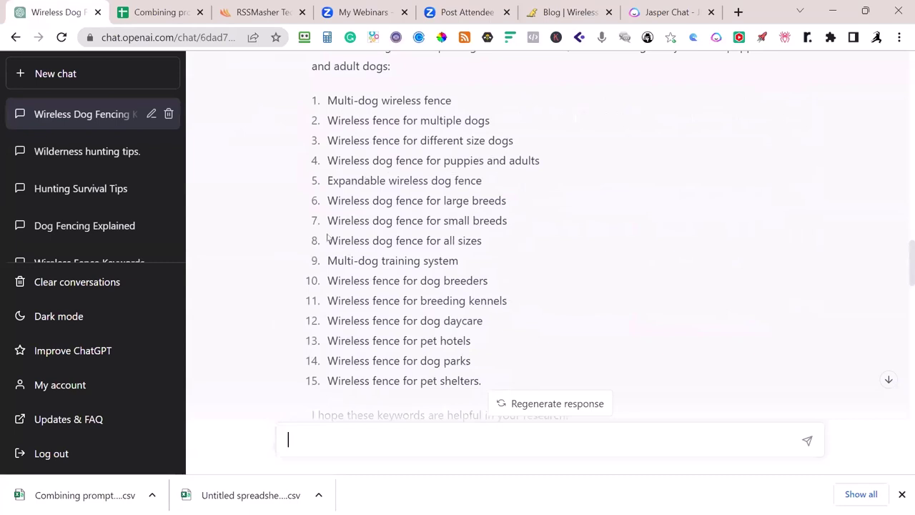
pyautogui.click(665, 12)
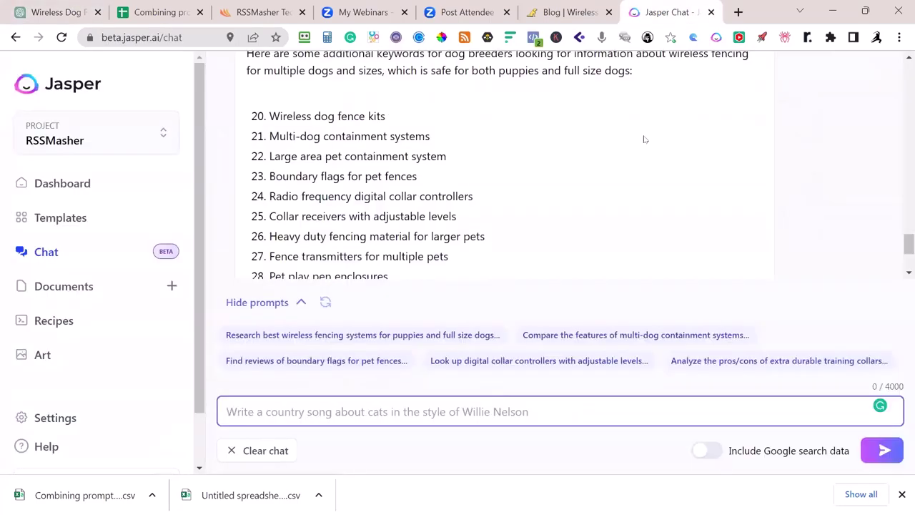
pyautogui.scroll(-1, 643, 140)
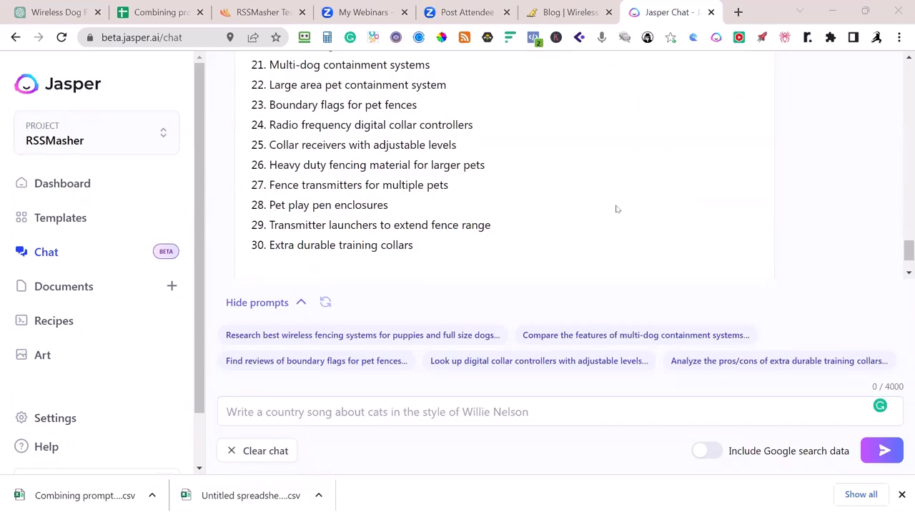
# Copy the 3-column table prompt for the 40 keywords from Notion and send it in Jasper Chat, reviewing the table
pyautogui.hotkey('alt', 'Tab')
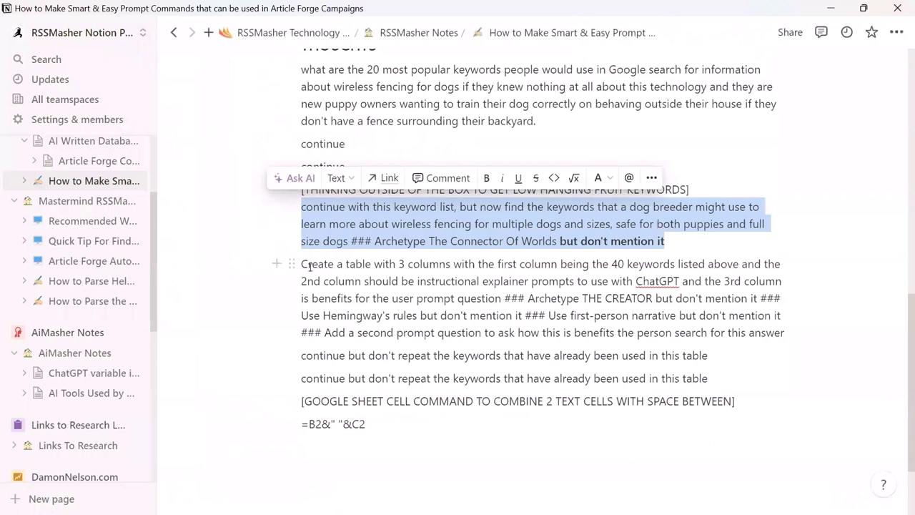
pyautogui.moveTo(299, 264); pyautogui.dragTo(786, 333)
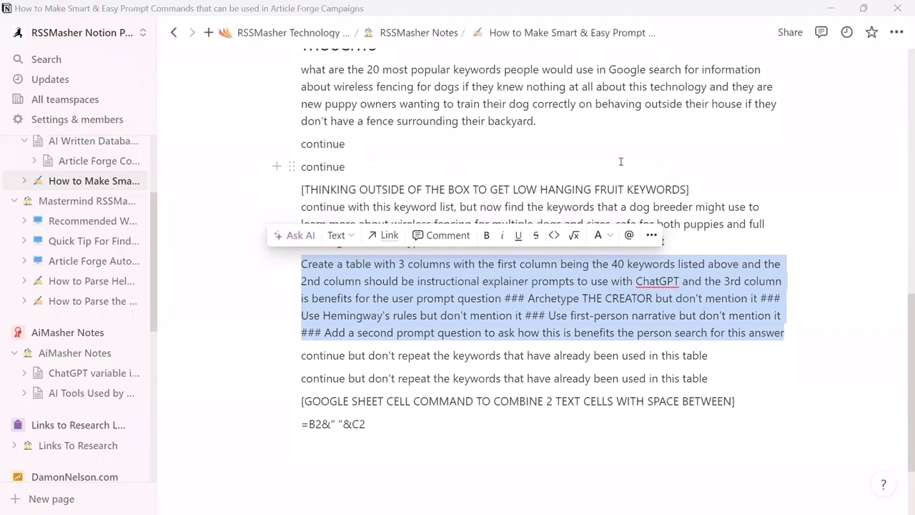
pyautogui.hotkey('alt', 'Tab')
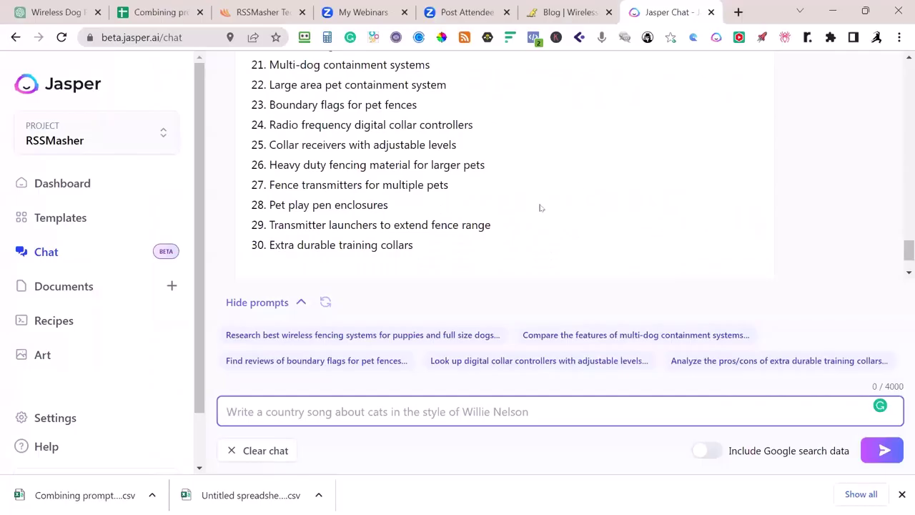
pyautogui.scroll(5, 585, 205)
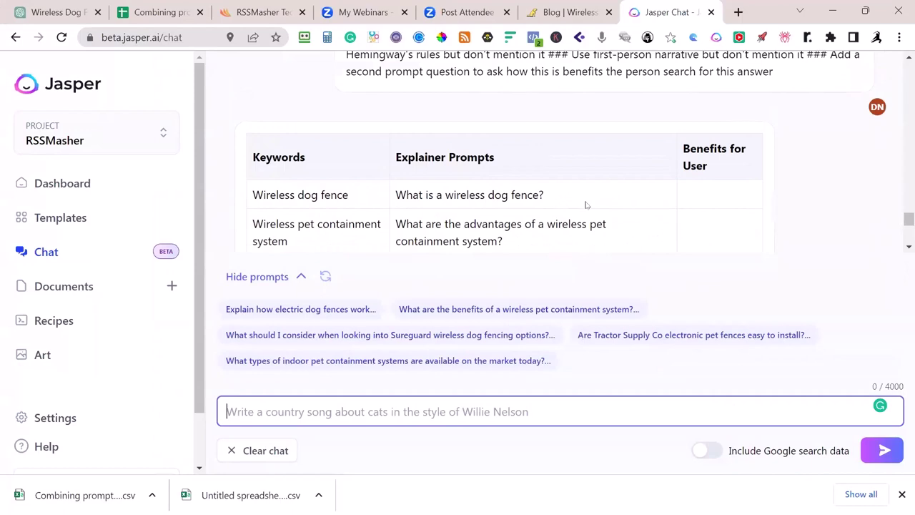
pyautogui.scroll(-1, 674, 150)
pyautogui.scroll(-2, 737, 176)
pyautogui.scroll(5, 736, 180)
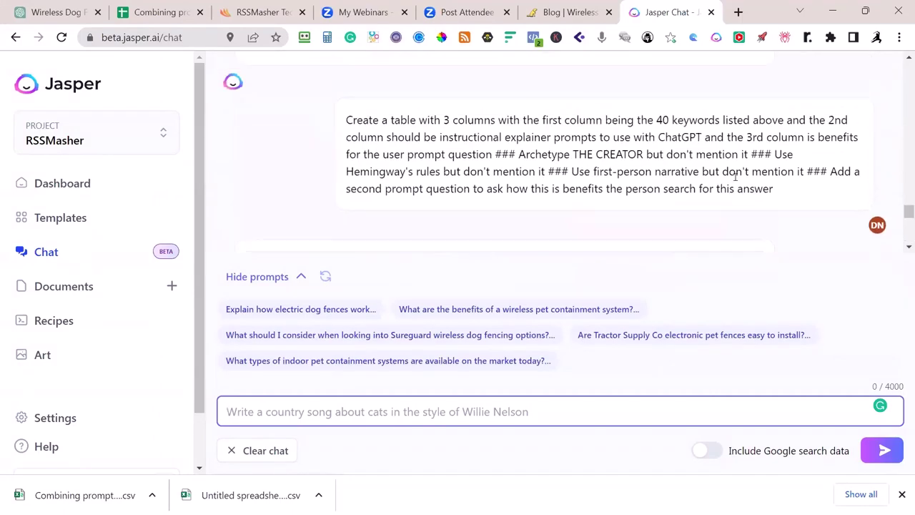
pyautogui.scroll(-5, 500, 286)
# Send "continue" in Jasper Chat and review the keyword tables together with the prompts that produced them
pyautogui.click(333, 415)
pyautogui.write('continue')
pyautogui.press('Return')
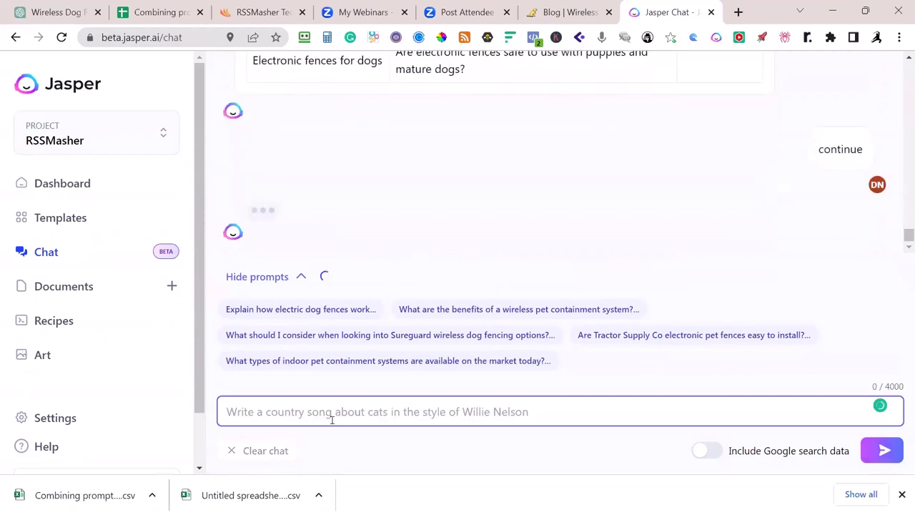
pyautogui.scroll(5, 731, 194)
pyautogui.scroll(-1, 730, 194)
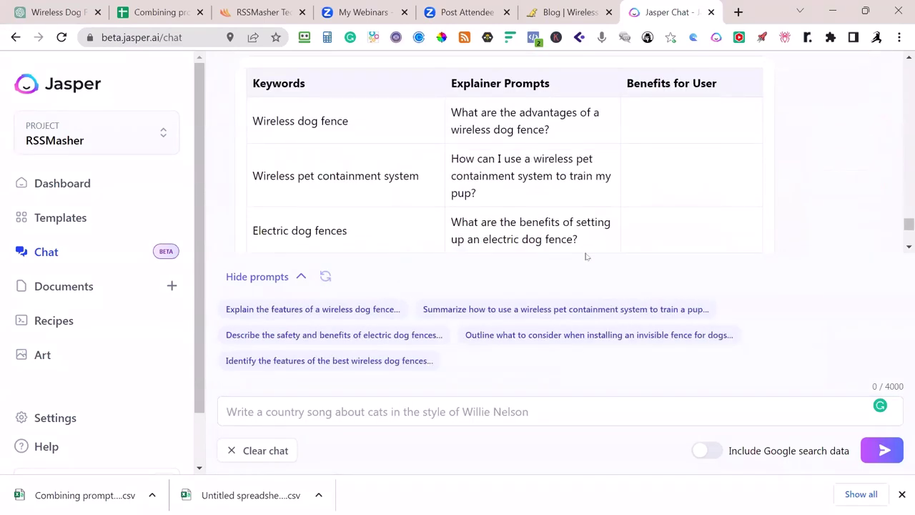
pyautogui.scroll(2, 585, 253)
pyautogui.scroll(1, 712, 218)
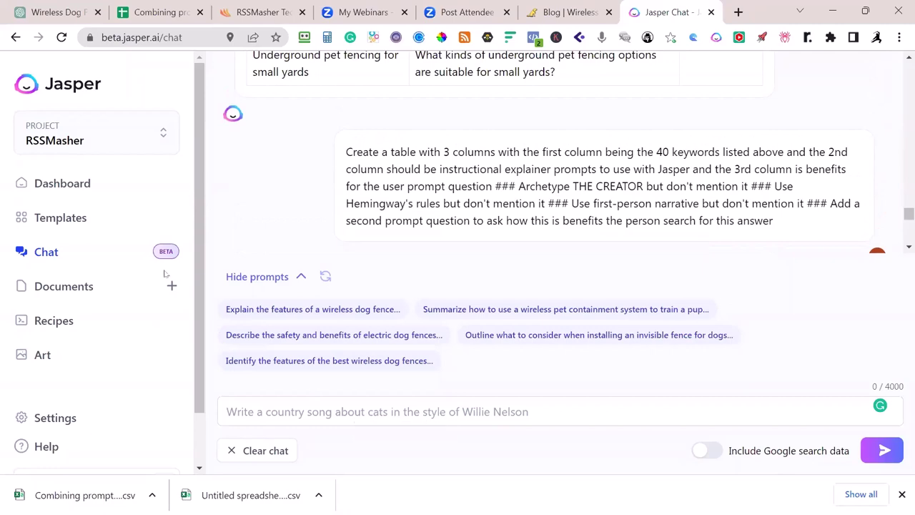
pyautogui.scroll(-5, 451, 223)
pyautogui.scroll(-2, 451, 222)
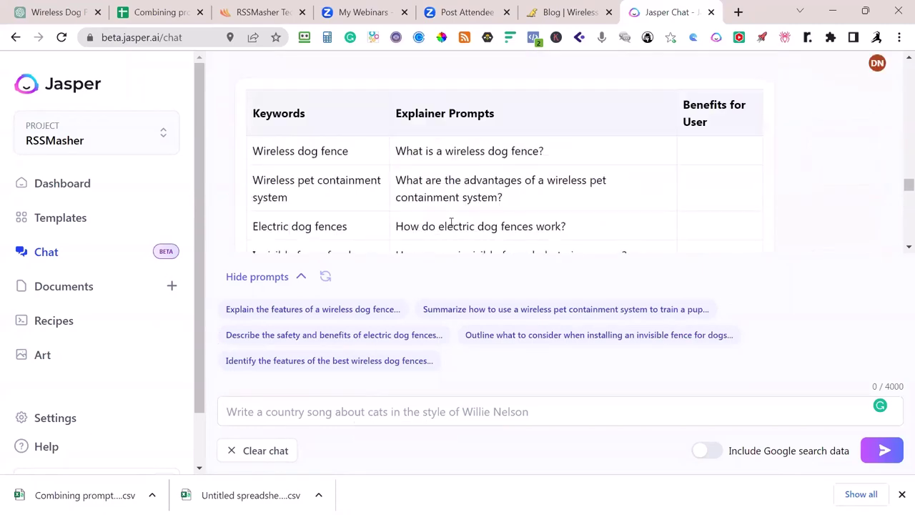
# Copy the dog breeder keywords numbered 20 to 30 from the Jasper Chat answer and clear the chat
pyautogui.scroll(5, 451, 222)
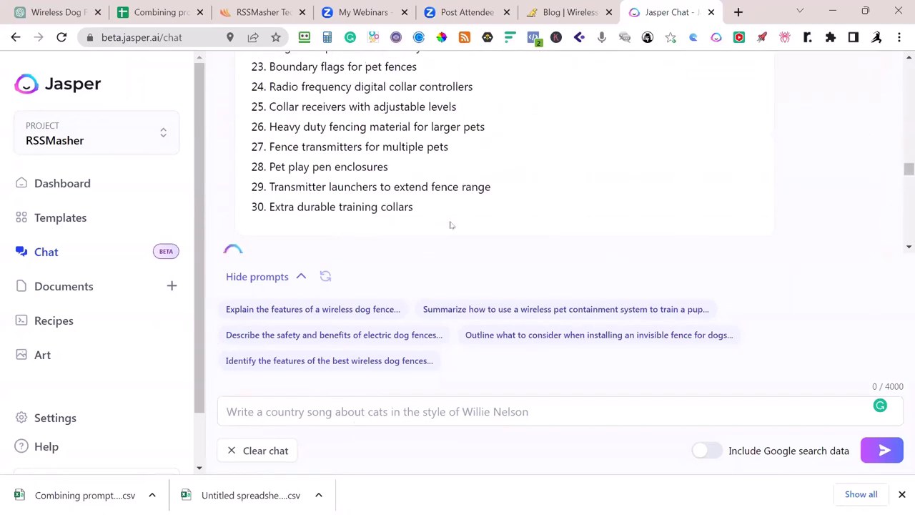
pyautogui.moveTo(415, 235); pyautogui.dragTo(270, 180)
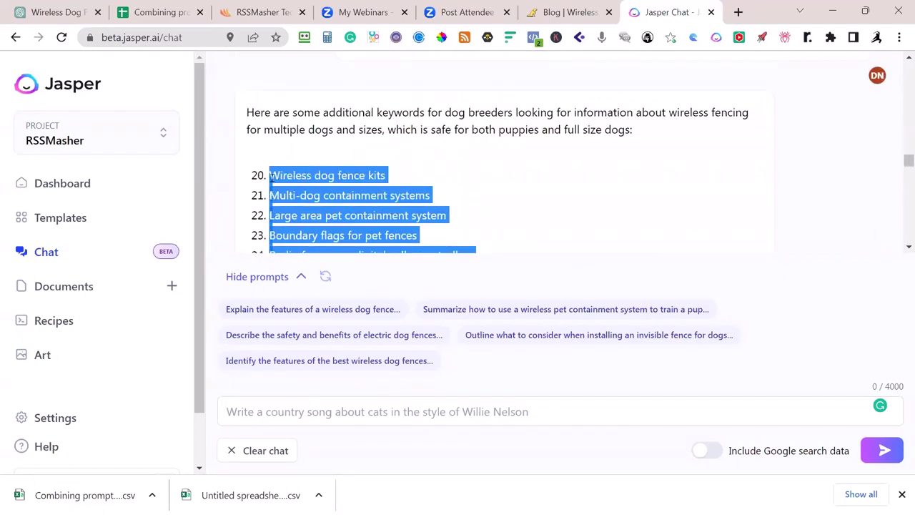
pyautogui.hotkey('alt', 'Tab')
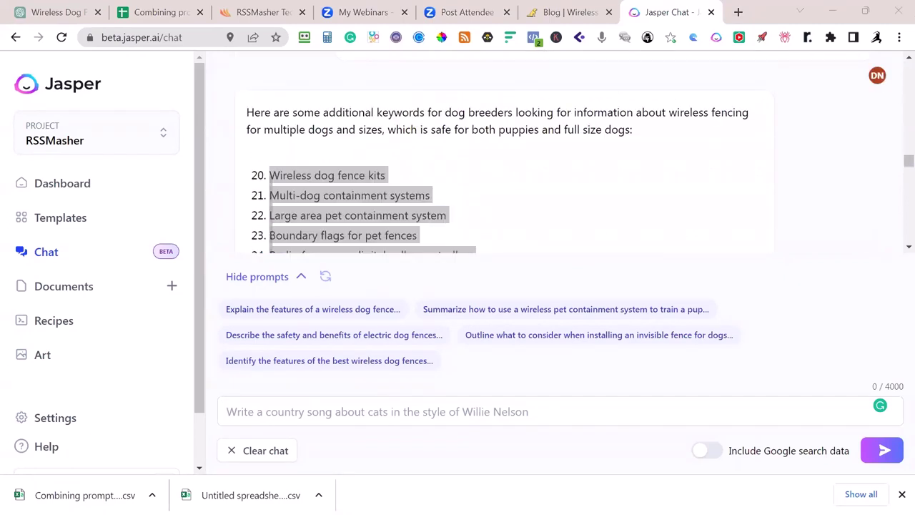
pyautogui.scroll(-4, 421, 125)
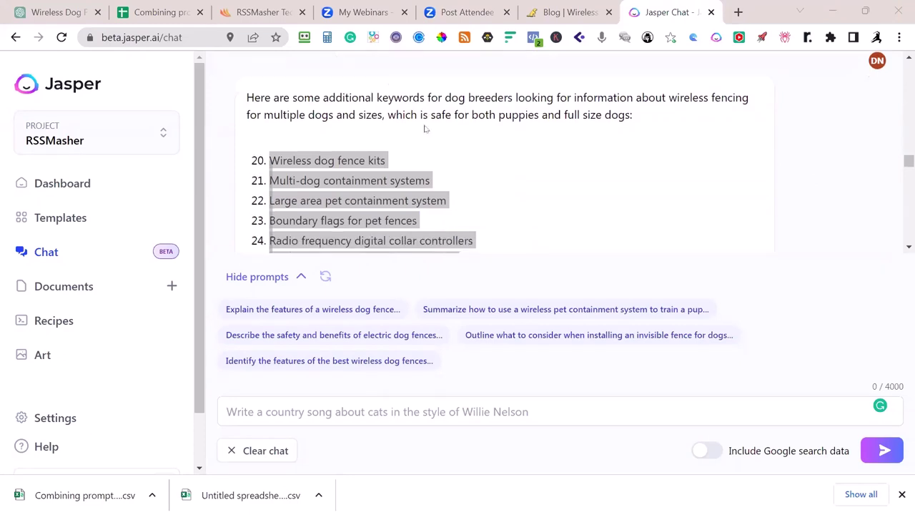
pyautogui.click(258, 451)
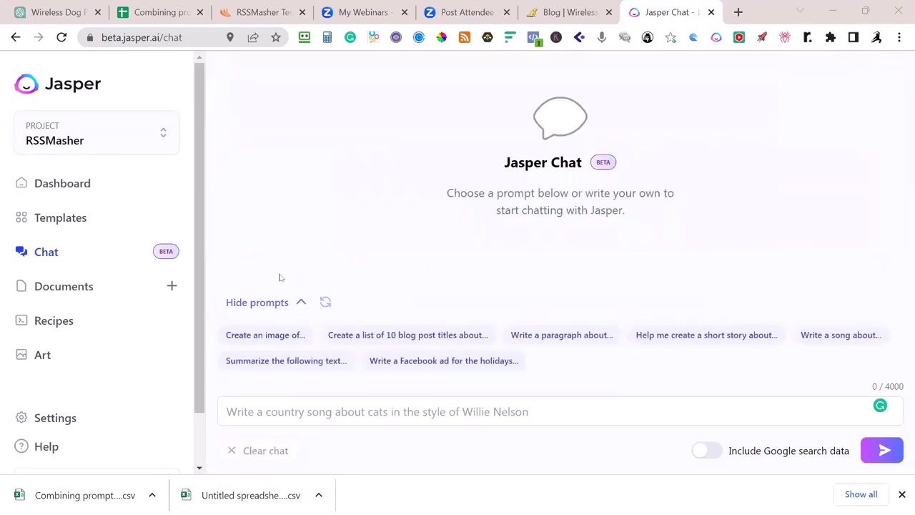
# Bring the 3-column keyword table prompt from Notion into Jasper Chat's message box
pyautogui.hotkey('alt', 'Tab')
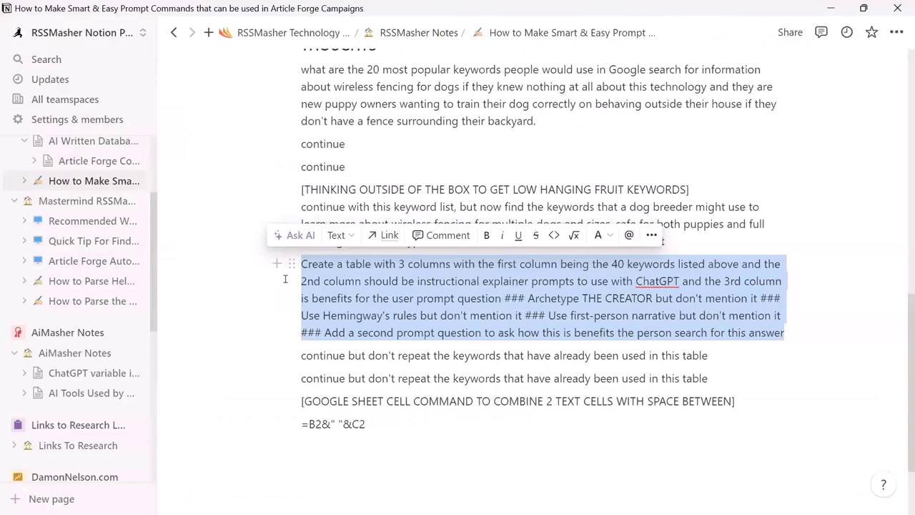
pyautogui.hotkey('alt', 'Tab')
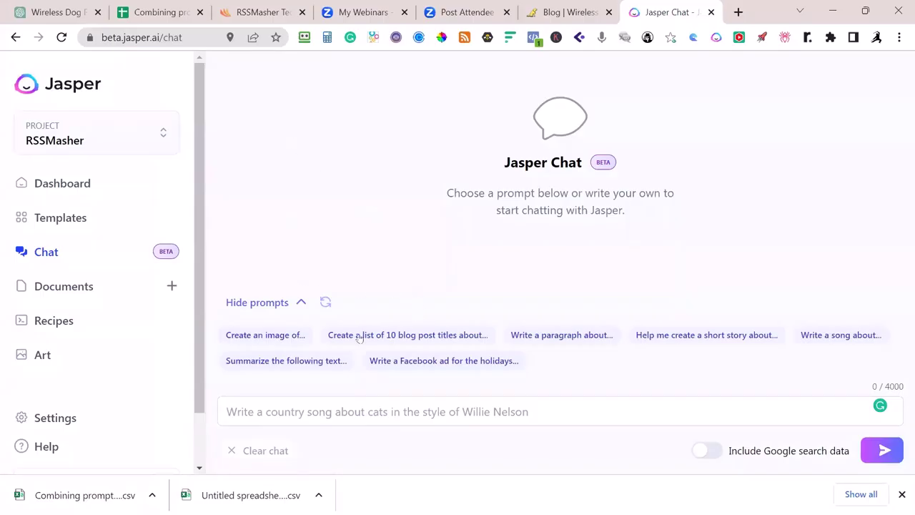
pyautogui.click(305, 414)
pyautogui.write("Create a table with 3 columns with the first column being the 40 keywords listed above and the 2nd column should be instructional explainer prompts to use with ChatGPT and the 3rd column is benefits for the user prompt question ### Archetype THE CREATOR but don't mention it ### Use Hemingway's rules but don't mention it ### Use first-person narrative but don't mention it ### Add a second prompt question to ask how this is benefits the person search for this answer")
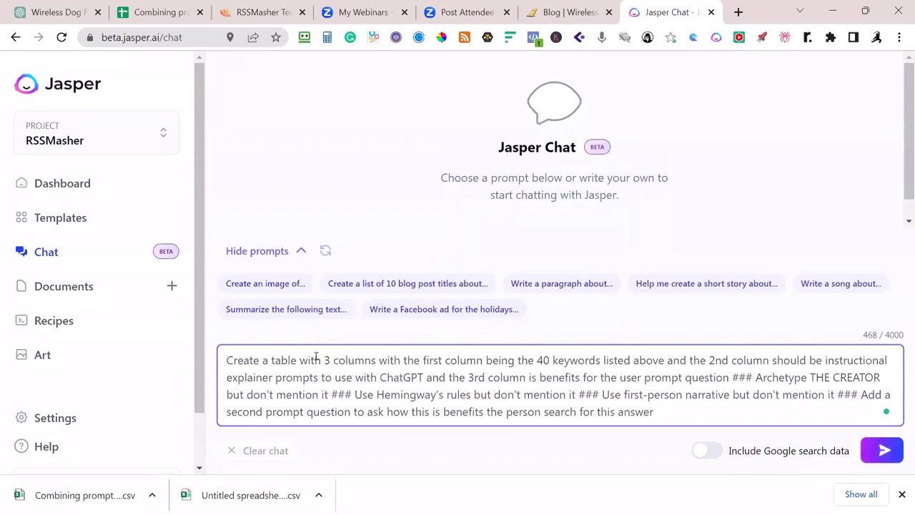
# Edit the prompt to ask for 2 columns and refer to "the keywords listed below" without the number 40
pyautogui.doubleClick(326, 360)
pyautogui.write('2')
pyautogui.doubleClick(543, 361)
pyautogui.press('BackSpace')
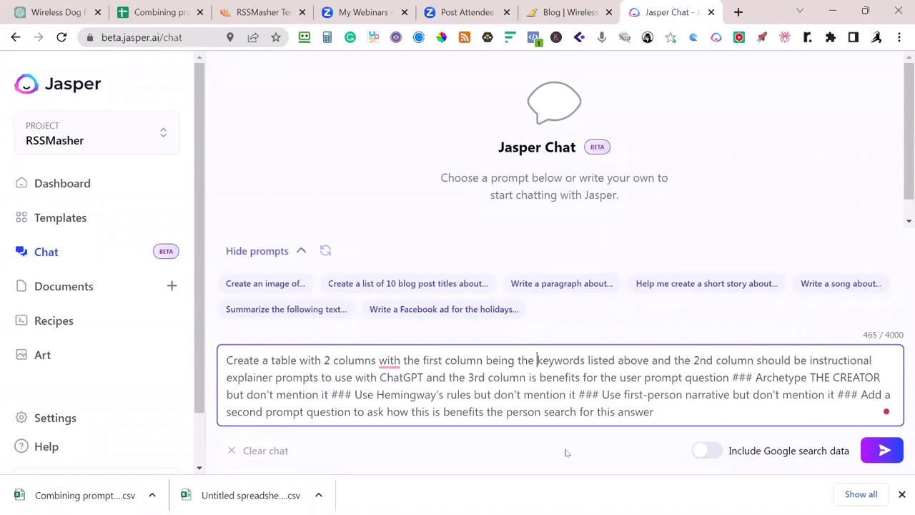
pyautogui.hotkey('ctrl', 'Right')
pyautogui.hotkey('ctrl', 'shift', 'Right')
pyautogui.write('below')
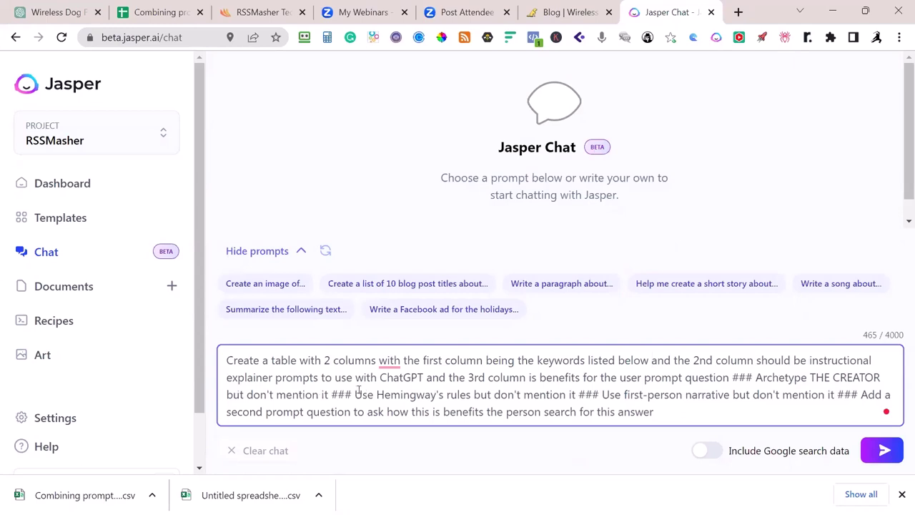
# Replace "ChatGPT" and the 3rd-column wording with "Jaspers Chat to create blog posts. And add a benefits prompt question in that 2nd column as well"
pyautogui.moveTo(379, 377); pyautogui.dragTo(424, 377)
pyautogui.write('Jaspers Chat to c')
pyautogui.write('reate blog posts. And add a ben')
pyautogui.write('efits prompt question below')
pyautogui.hotkey('ctrl', 'Left')
pyautogui.hotkey('ctrl', 'Left')
pyautogui.hotkey('ctrl', 'Left')
pyautogui.hotkey('shift', 'ctrl', 'Right')
pyautogui.hotkey('shift', 'ctrl', 'Right')
pyautogui.hotkey('shift', 'ctrl', 'Right')
pyautogui.hotkey('shift', 'ctrl', 'Right')
pyautogui.hotkey('shift', 'ctrl', 'Right')
pyautogui.hotkey('shift', 'ctrl', 'Right')
pyautogui.hotkey('shift', 'ctrl', 'Right')
pyautogui.hotkey('shift', 'ctrl', 'Right')
pyautogui.hotkey('shift', 'ctrl', 'Right')
pyautogui.hotkey('shift', 'ctrl', 'Right')
pyautogui.hotkey('shift', 'ctrl', 'Right')
pyautogui.hotkey('shift', 'ctrl', 'Right')
pyautogui.hotkey('shift', 'ctrl', 'Right')
pyautogui.hotkey('shift', 'ctrl', 'Right')
pyautogui.press('Delete')
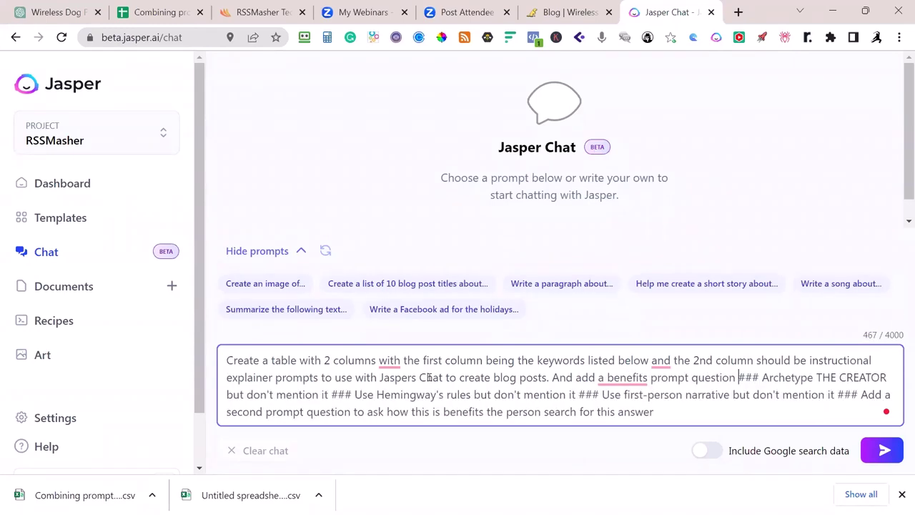
pyautogui.write('in that ')
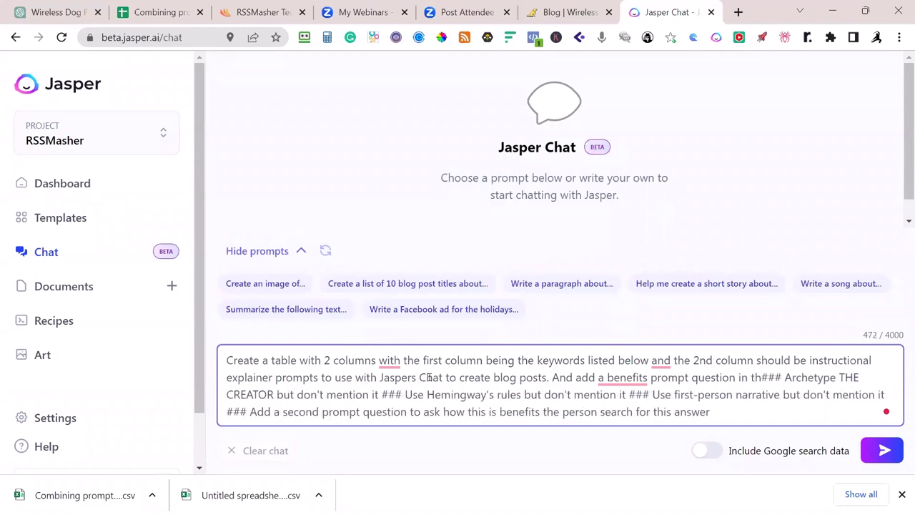
pyautogui.write('2nd column as well')
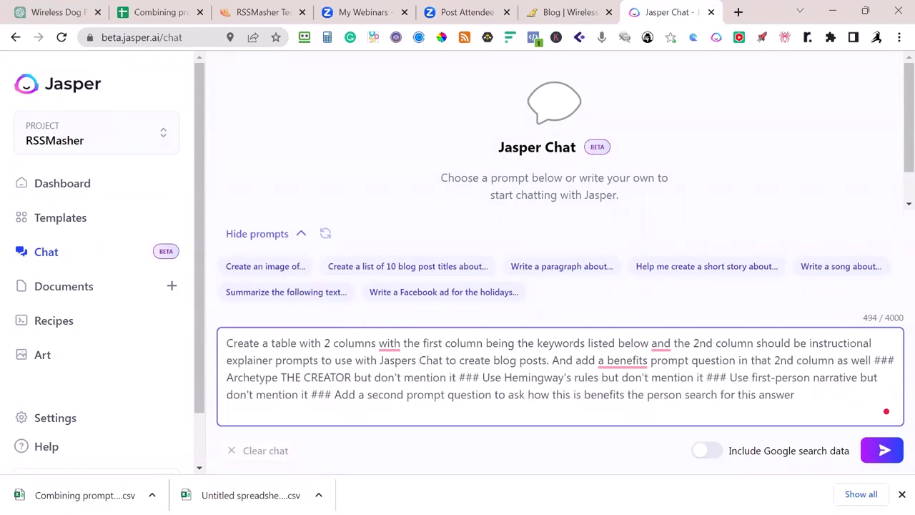
# Paste the copied dog breeder keywords below the prompt and remove the blank lines between them
pyautogui.hotkey('ctrl', 'v')
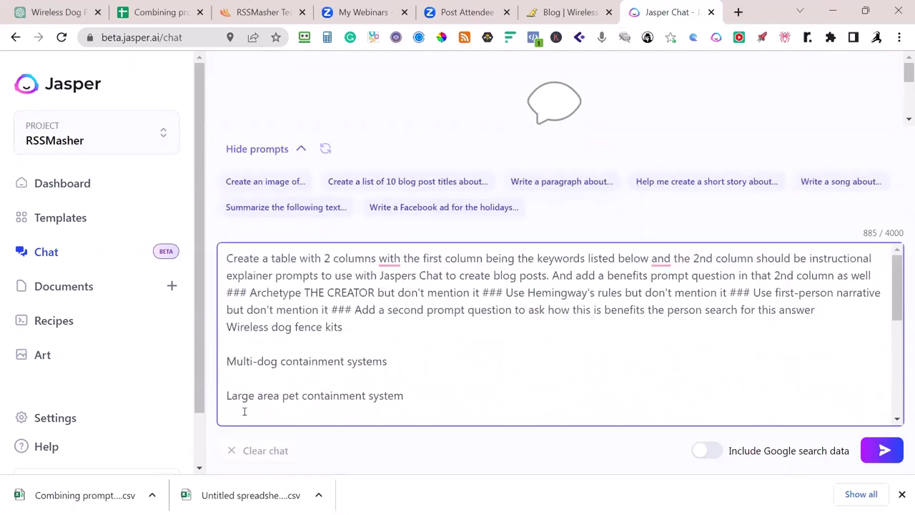
pyautogui.click(245, 344)
pyautogui.press('BackSpace')
pyautogui.press('Down')
pyautogui.press('BackSpace')
pyautogui.press('Down')
pyautogui.press('Delete')
pyautogui.press('Down')
pyautogui.press('Delete')
pyautogui.press('Down')
pyautogui.press('Delete')
pyautogui.press('Delete')
pyautogui.press('Delete')
pyautogui.press('Delete')
pyautogui.press('Delete')
pyautogui.press('Delete')
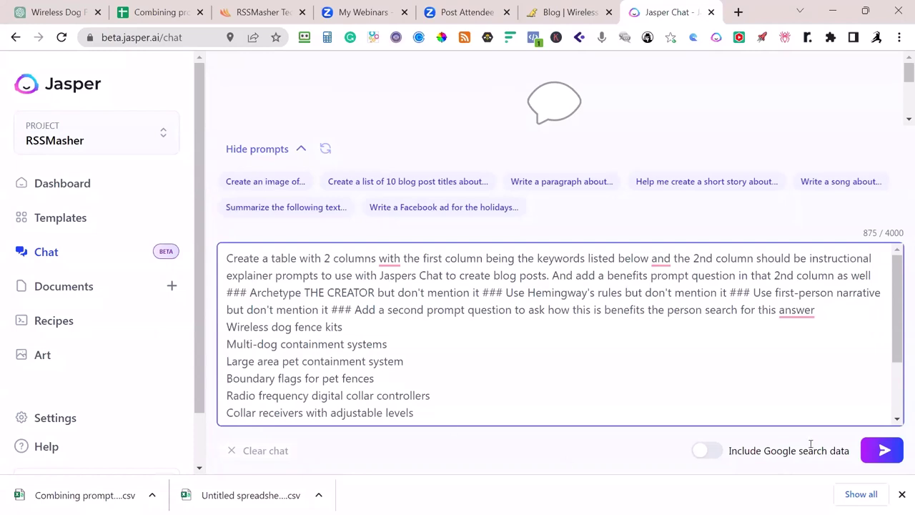
# Include Google search data, send the 2-column table prompt, and review the keyword prompts in the answer
pyautogui.click(706, 449)
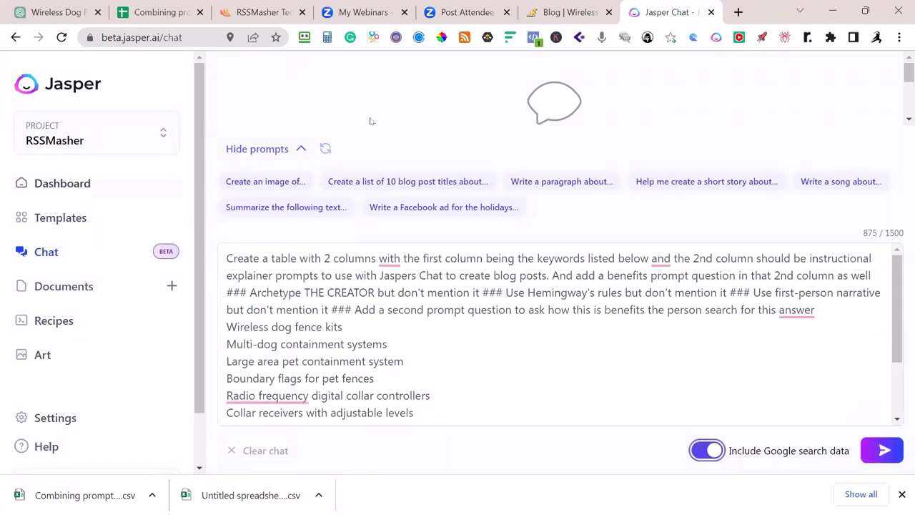
pyautogui.click(885, 450)
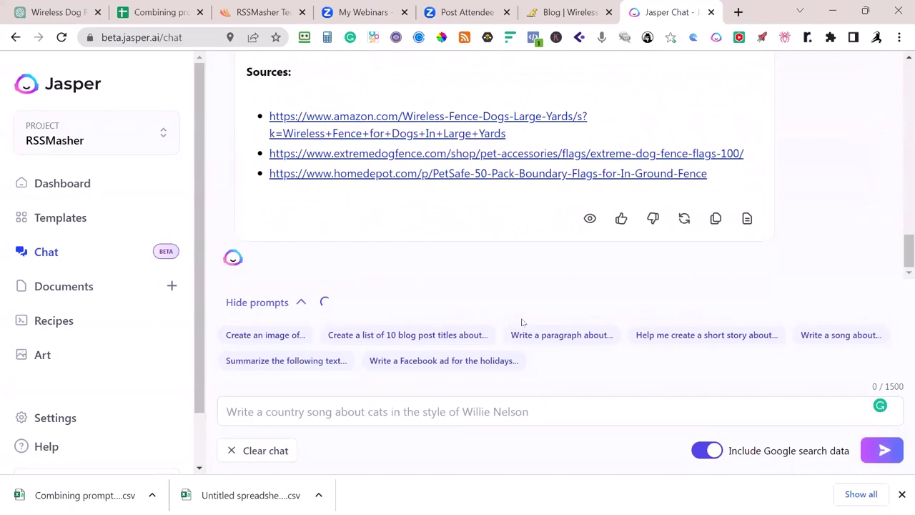
pyautogui.scroll(5, 522, 247)
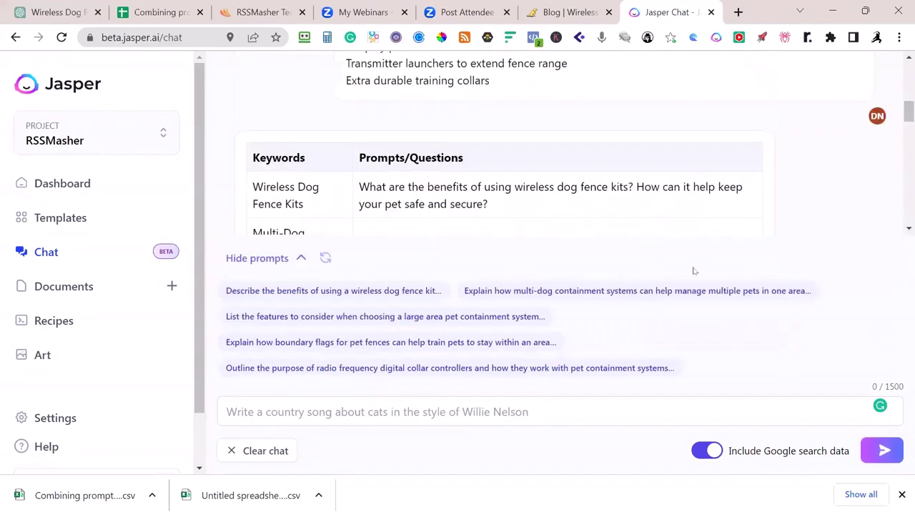
pyautogui.scroll(-1, 694, 164)
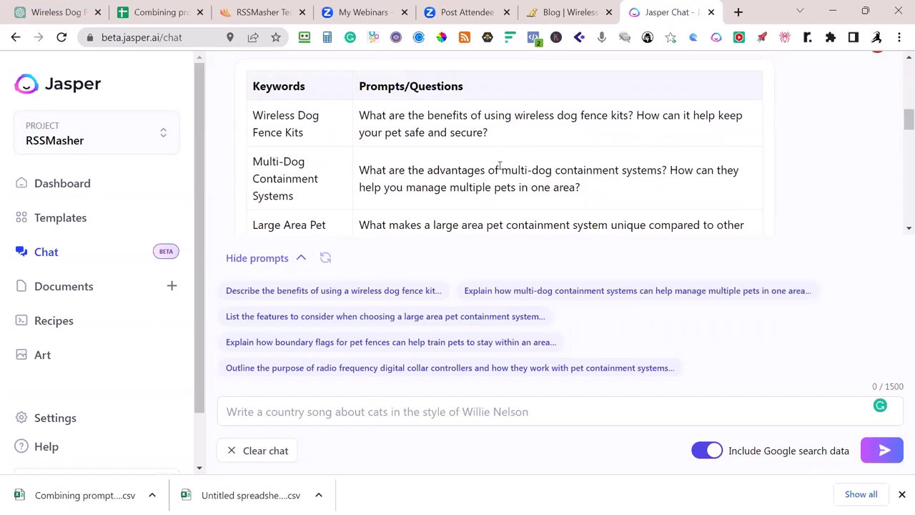
pyautogui.scroll(-2, 499, 166)
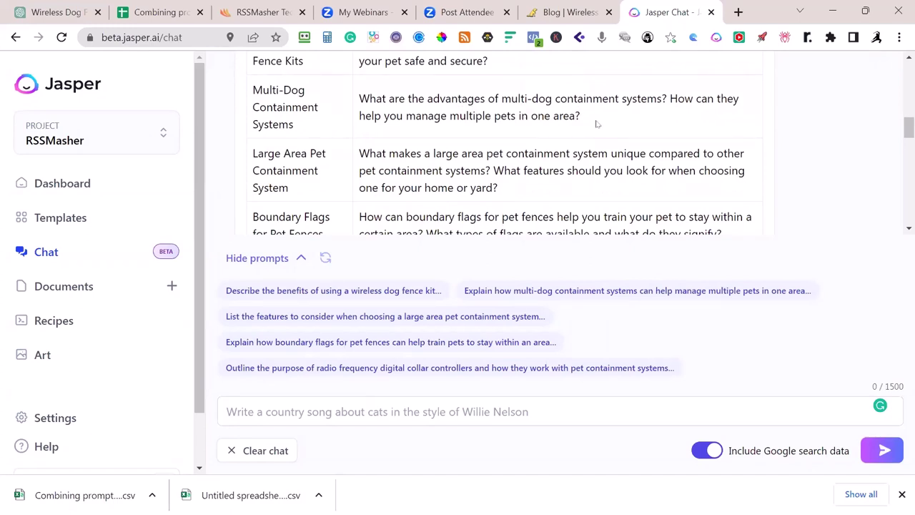
pyautogui.scroll(-1, 597, 124)
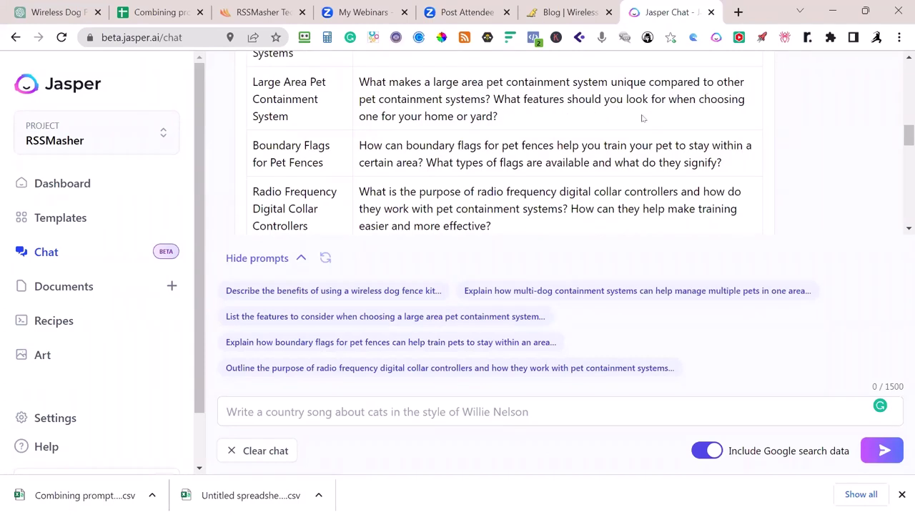
pyautogui.scroll(-1, 642, 118)
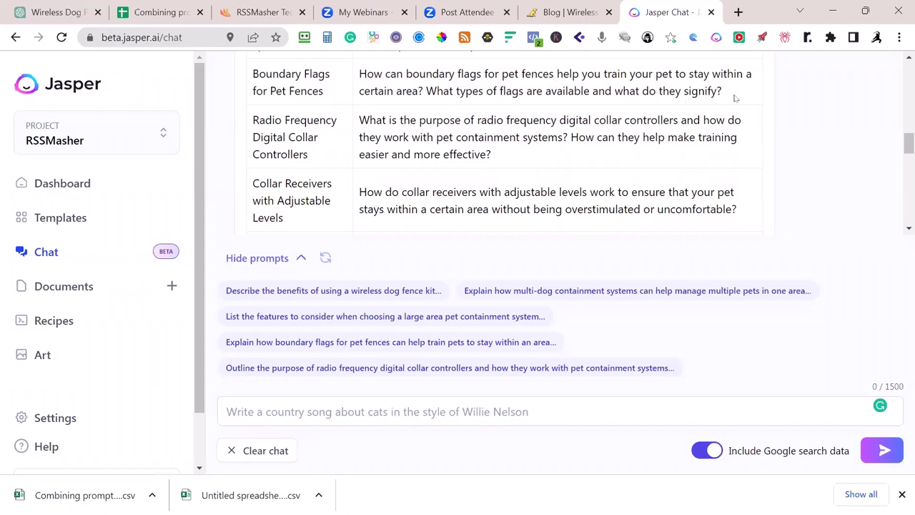
pyautogui.scroll(-8, 731, 95)
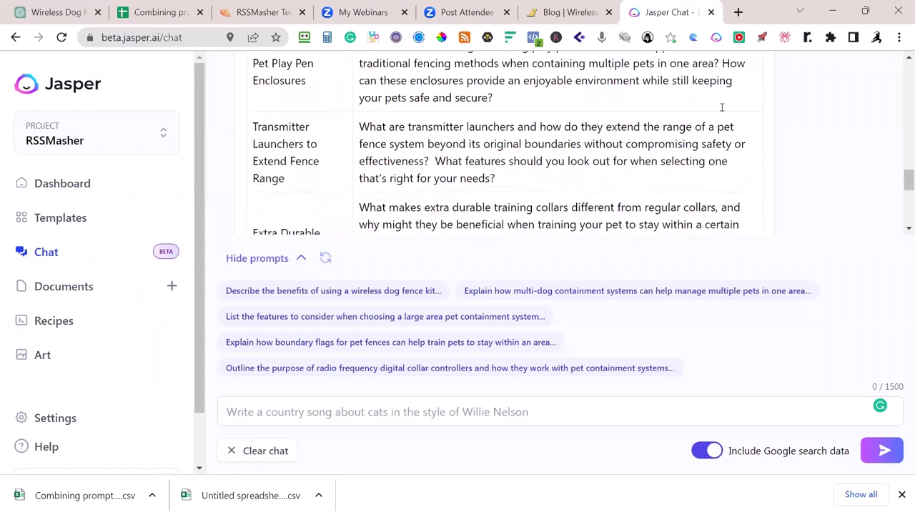
# Copy the 2-column table prompt without its keywords into a "Jasper commands" toggle section on the Notion page
pyautogui.scroll(15, 721, 107)
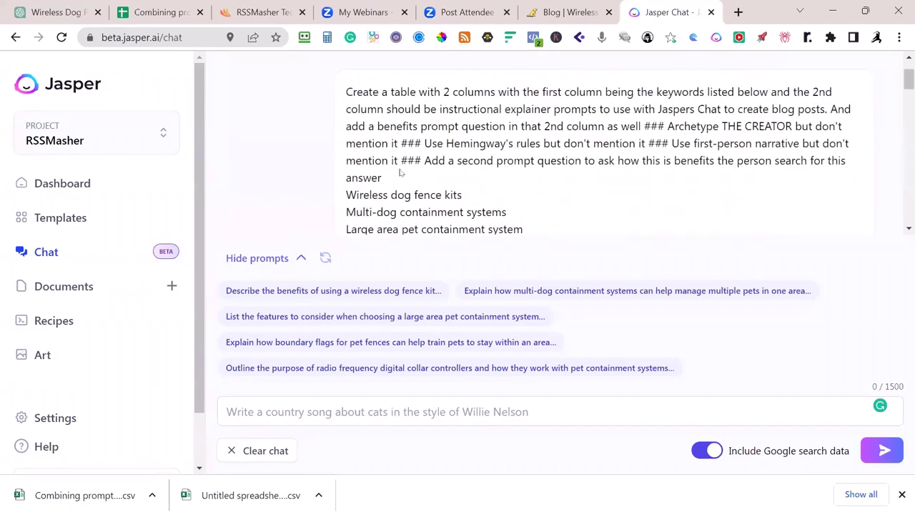
pyautogui.moveTo(394, 178); pyautogui.dragTo(339, 104)
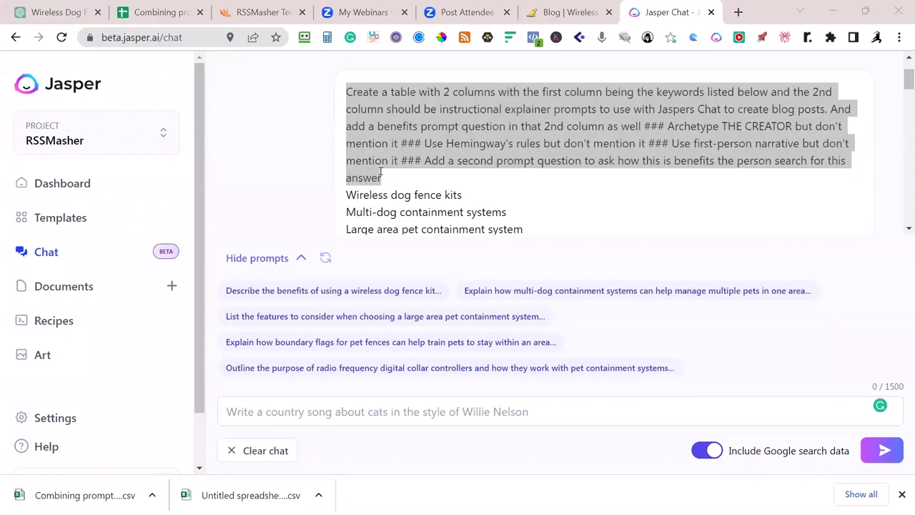
pyautogui.hotkey('alt', 'Tab')
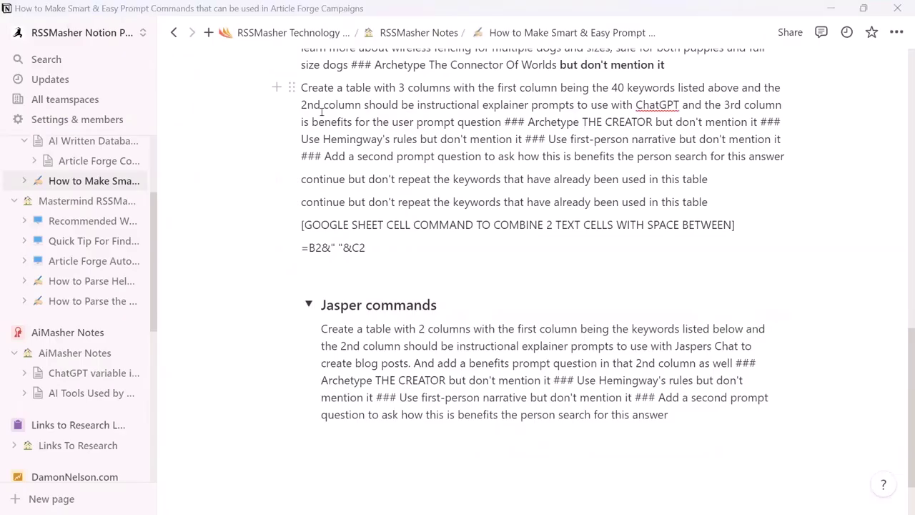
# Return to Jasper Chat and examine the table's explainer and benefit questions, from the collar receivers to the training collars
pyautogui.hotkey('alt', 'Tab')
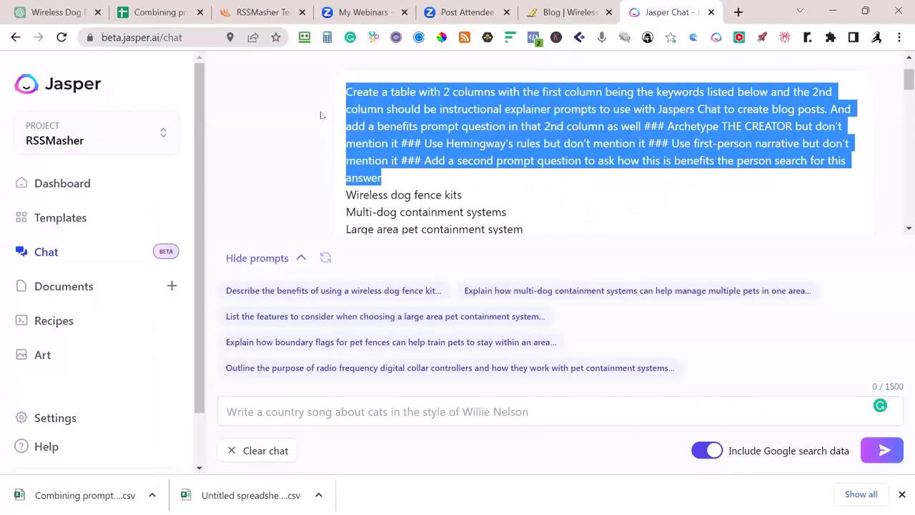
pyautogui.scroll(-10, 493, 199)
pyautogui.scroll(-5, 661, 165)
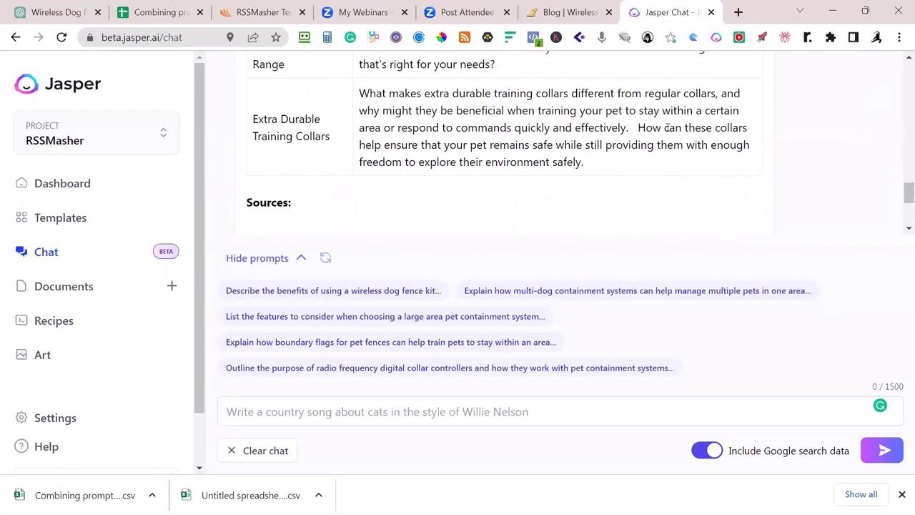
pyautogui.scroll(1, 643, 142)
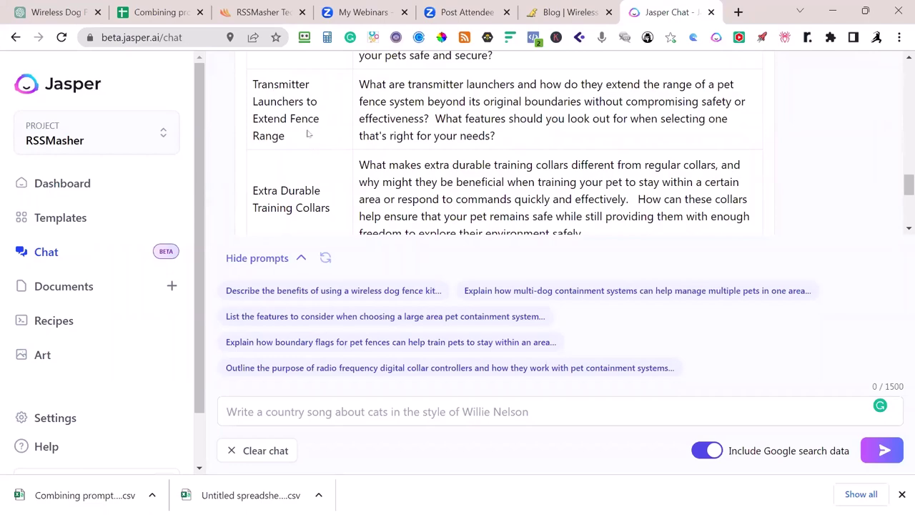
pyautogui.scroll(1, 302, 132)
pyautogui.scroll(1, 305, 144)
pyautogui.scroll(-1, 307, 157)
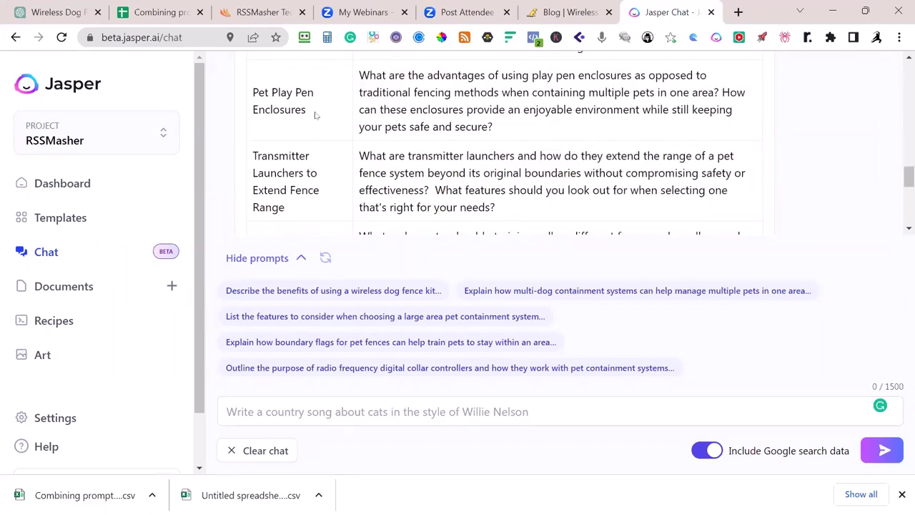
pyautogui.scroll(1, 314, 116)
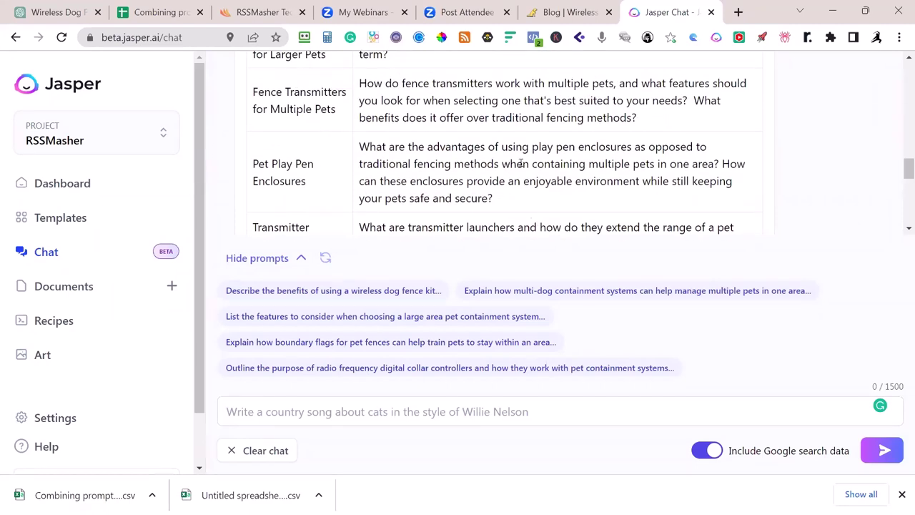
pyautogui.scroll(-3, 506, 167)
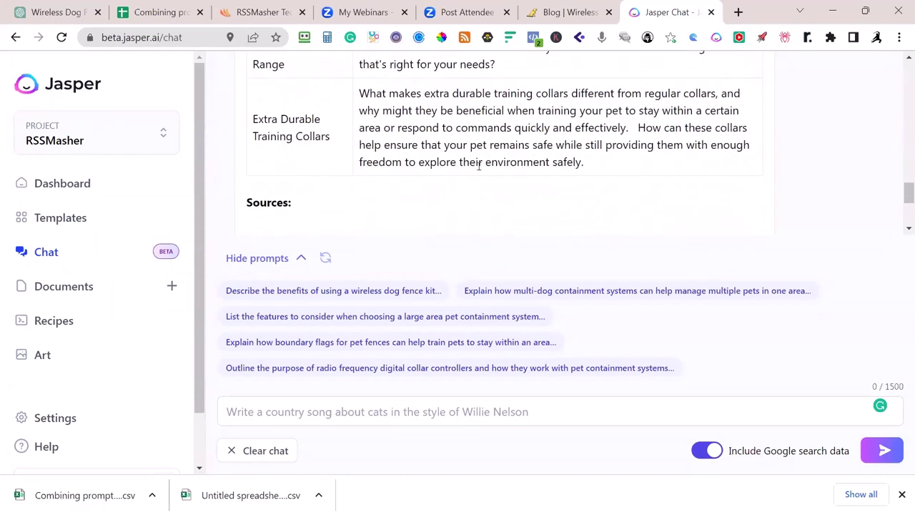
pyautogui.scroll(5, 299, 114)
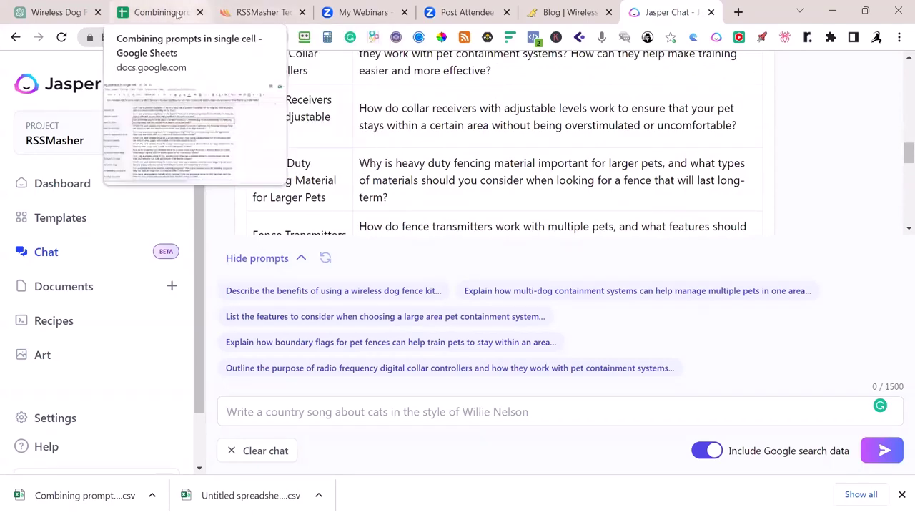
# In RSSMasher, open the first Article Forge API account for editing and examine its content options
pyautogui.click(254, 12)
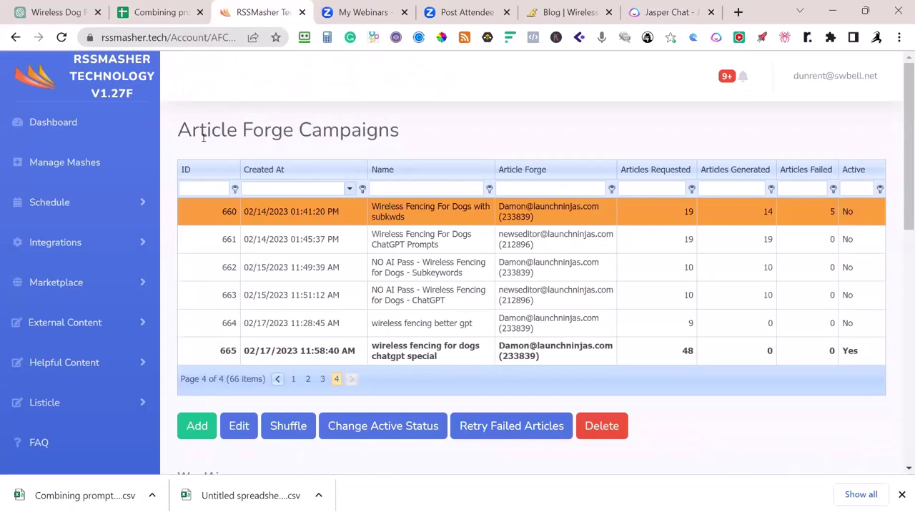
pyautogui.click(57, 243)
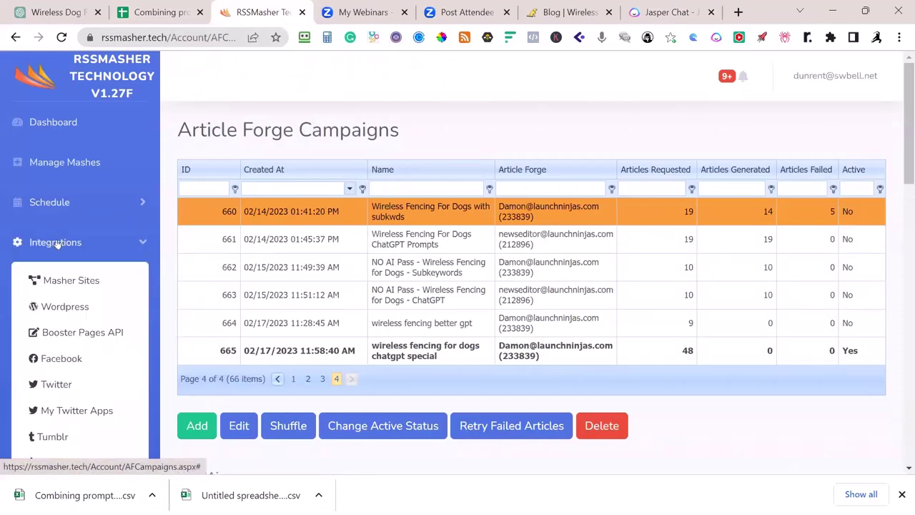
pyautogui.scroll(-5, 71, 243)
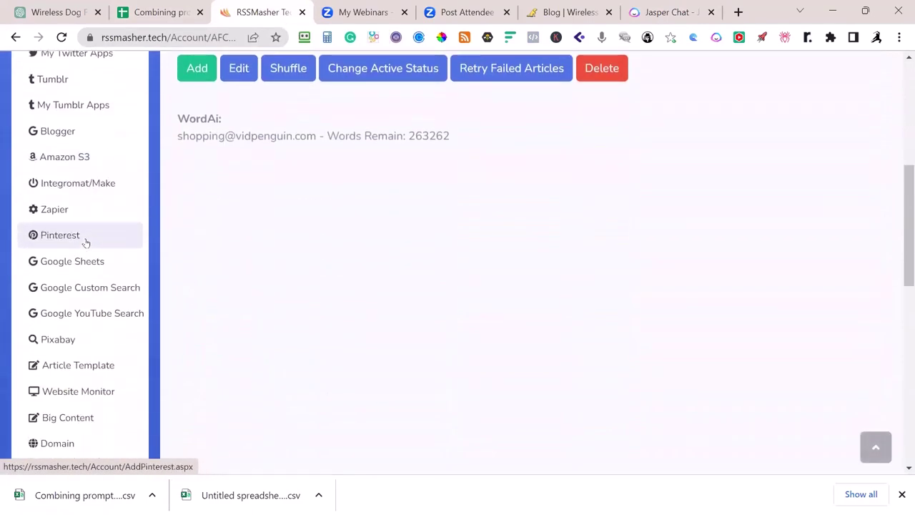
pyautogui.scroll(-4, 85, 243)
pyautogui.click(85, 243)
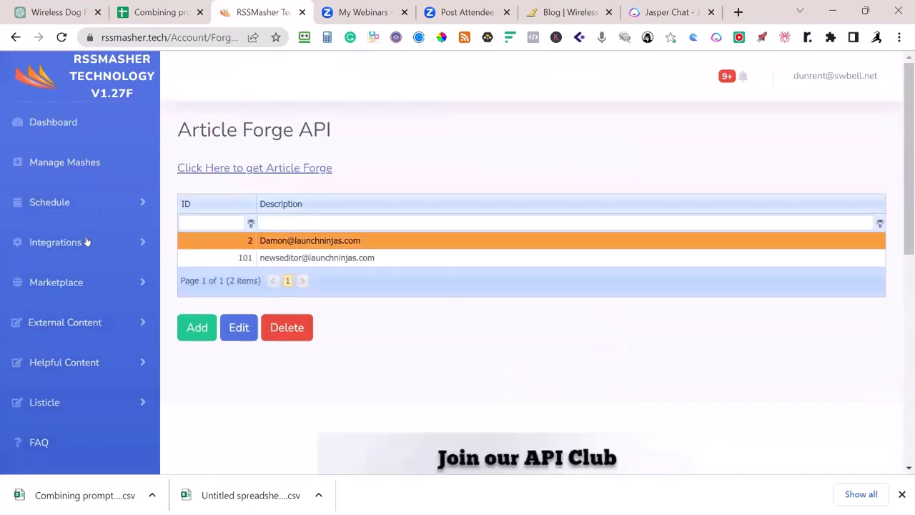
pyautogui.click(236, 330)
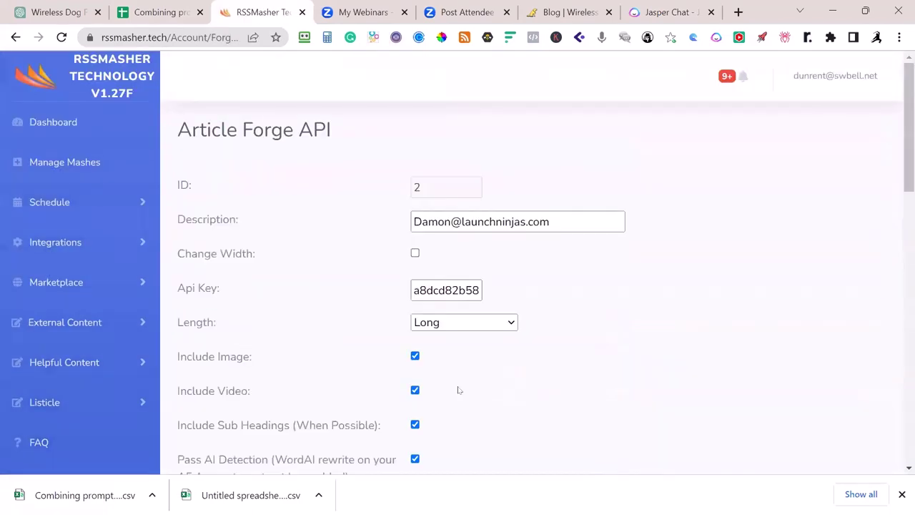
pyautogui.scroll(-2, 471, 369)
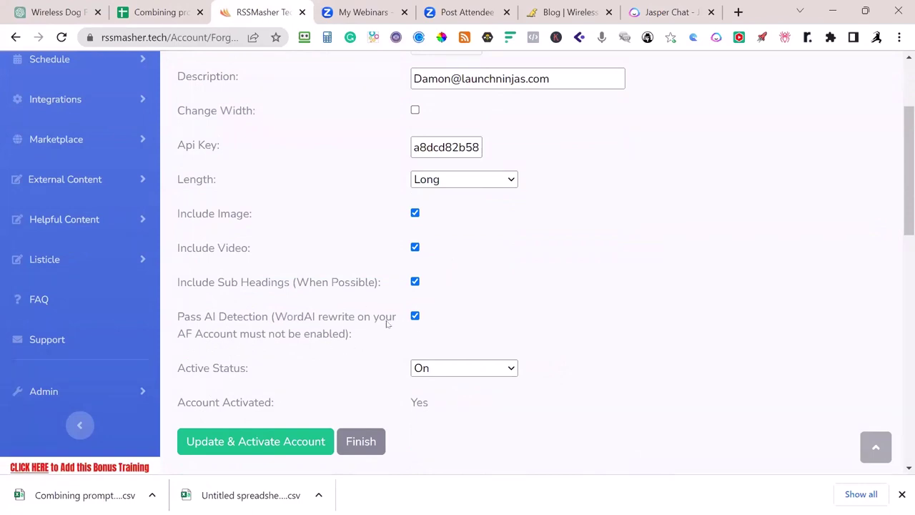
# Toggle the account's Pass AI Detection option off and back on
pyautogui.click(415, 316)
pyautogui.click(415, 317)
pyautogui.click(416, 316)
pyautogui.click(416, 316)
pyautogui.click(417, 317)
pyautogui.click(416, 316)
pyautogui.moveTo(11, 9)
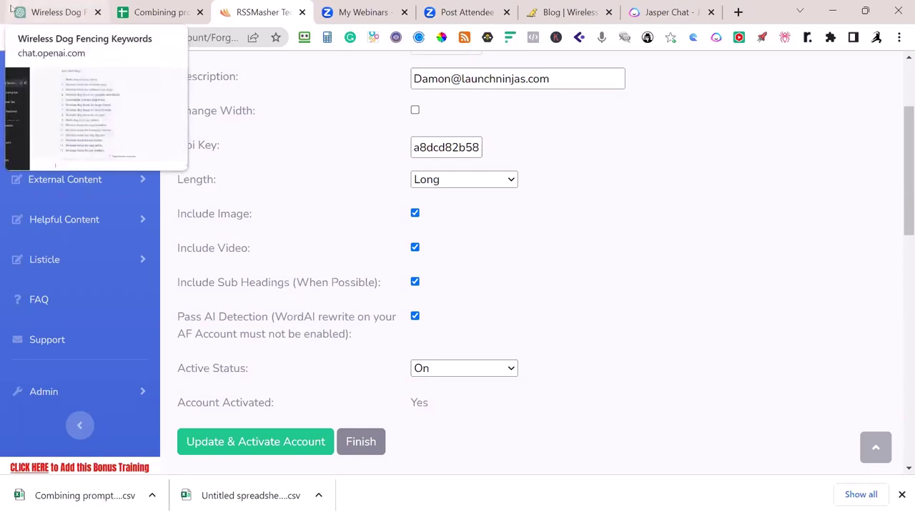